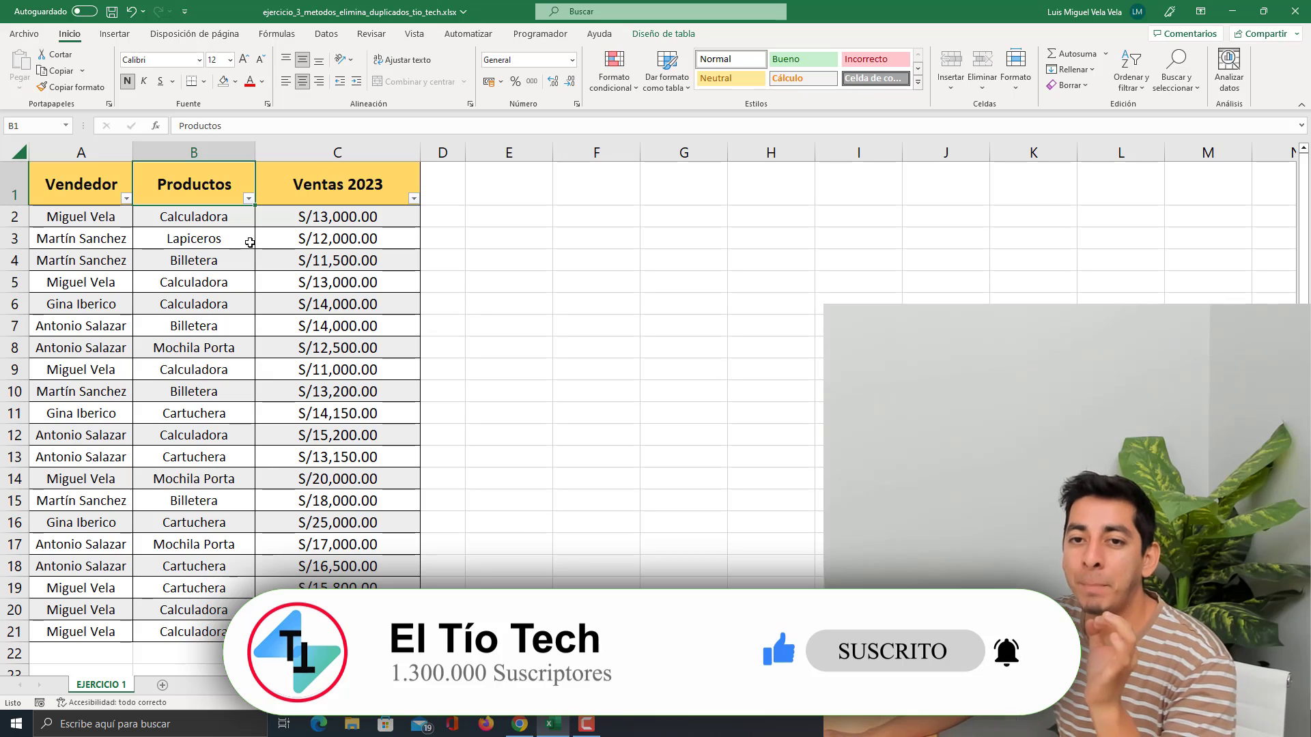
# Copy the sales table A1:C21 to E1 as values, then paste the original formatting over it.
pyautogui.click(89, 186)
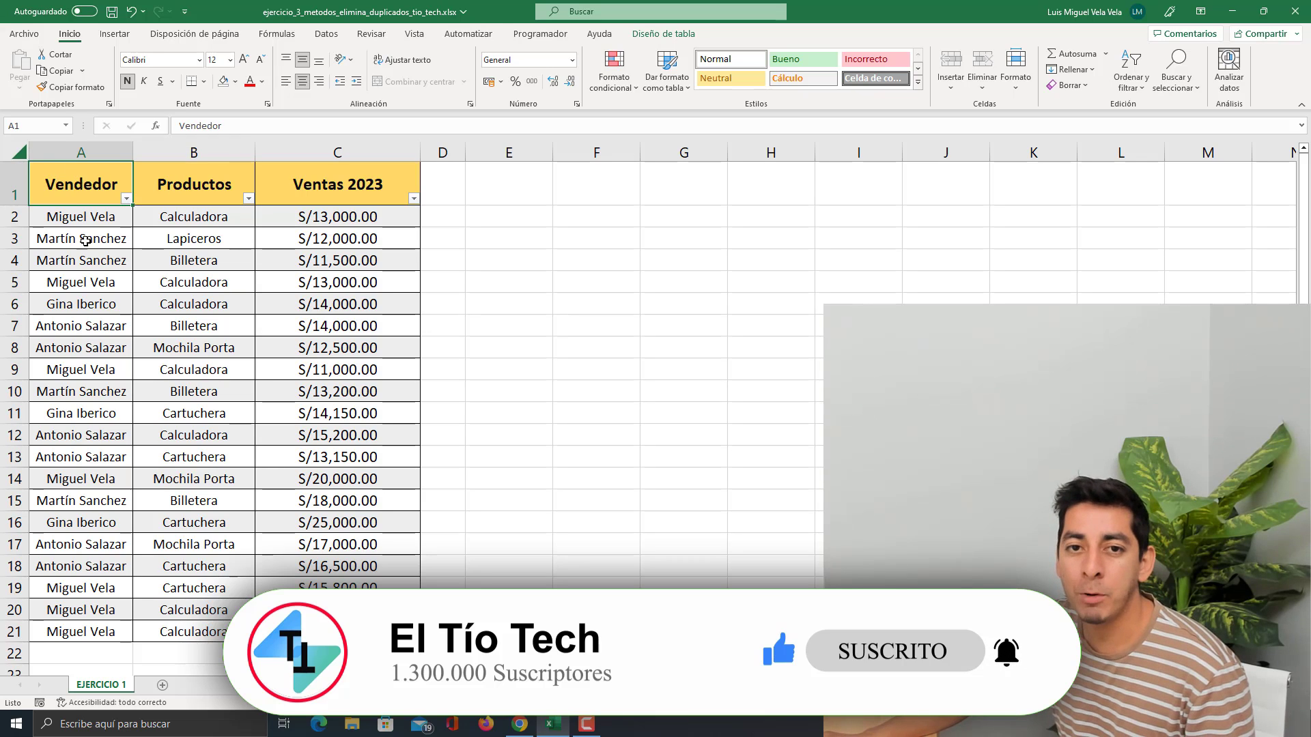
pyautogui.click(84, 283)
pyautogui.click(194, 413)
pyautogui.click(338, 522)
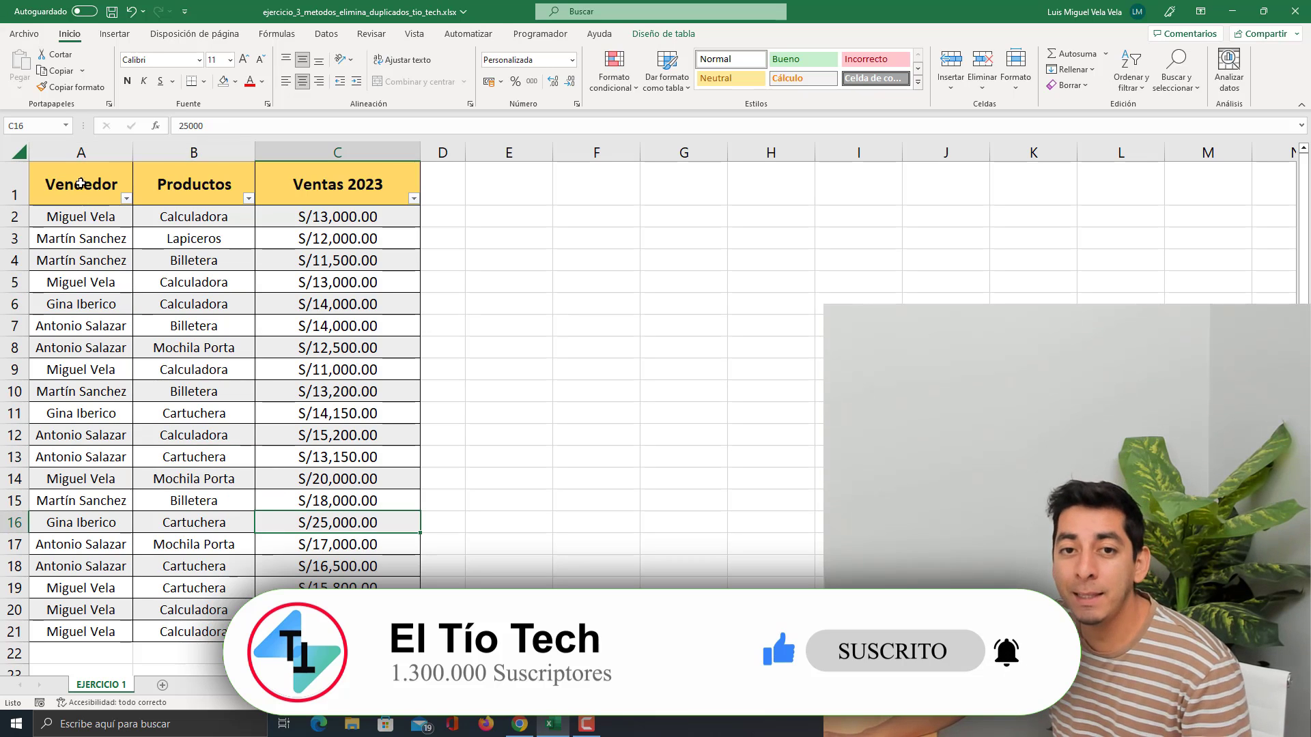
pyautogui.moveTo(81, 183); pyautogui.dragTo(338, 632)
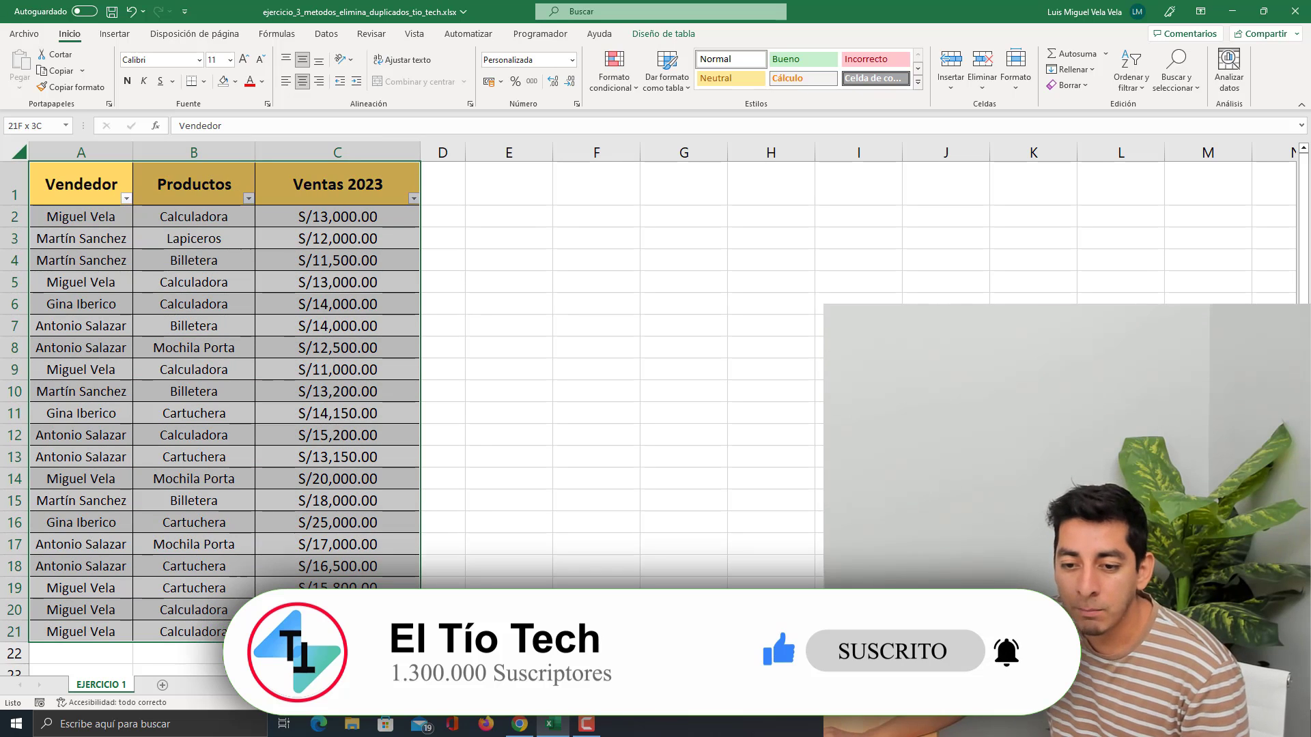
pyautogui.hotkey('ctrl', 'c')
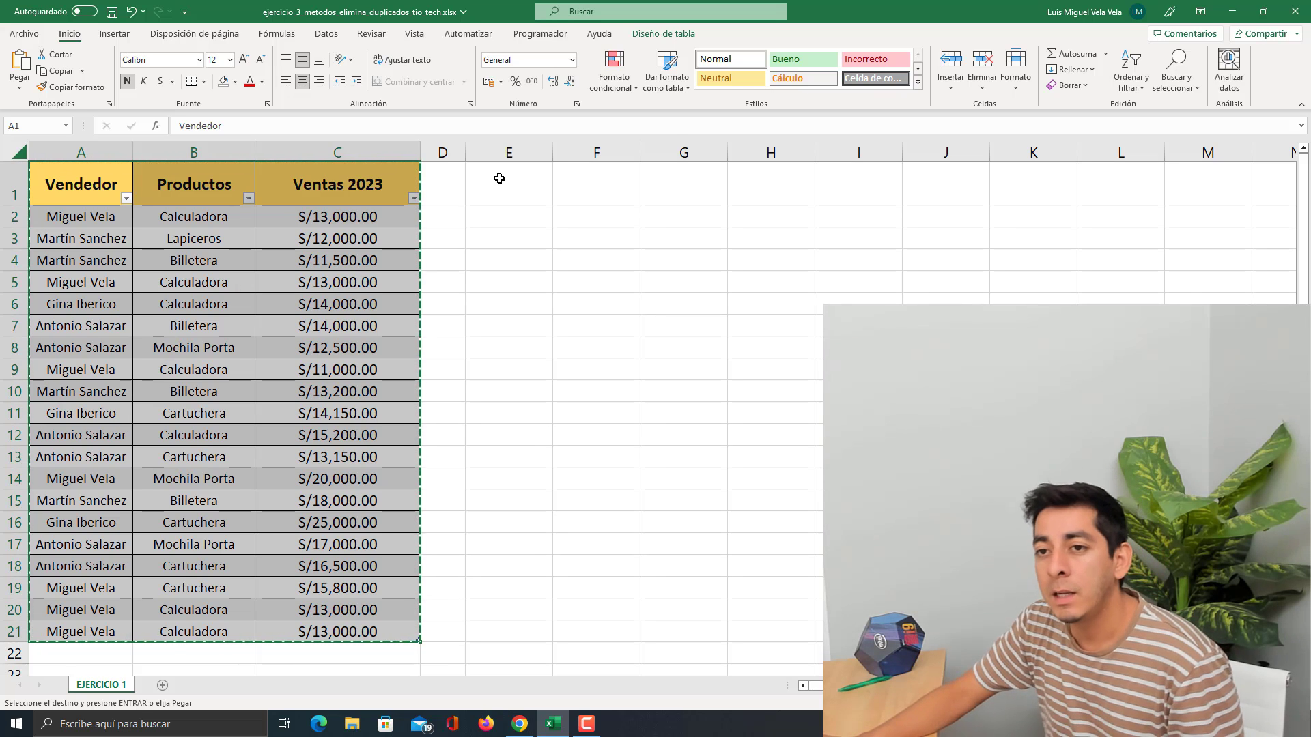
pyautogui.rightClick(509, 181)
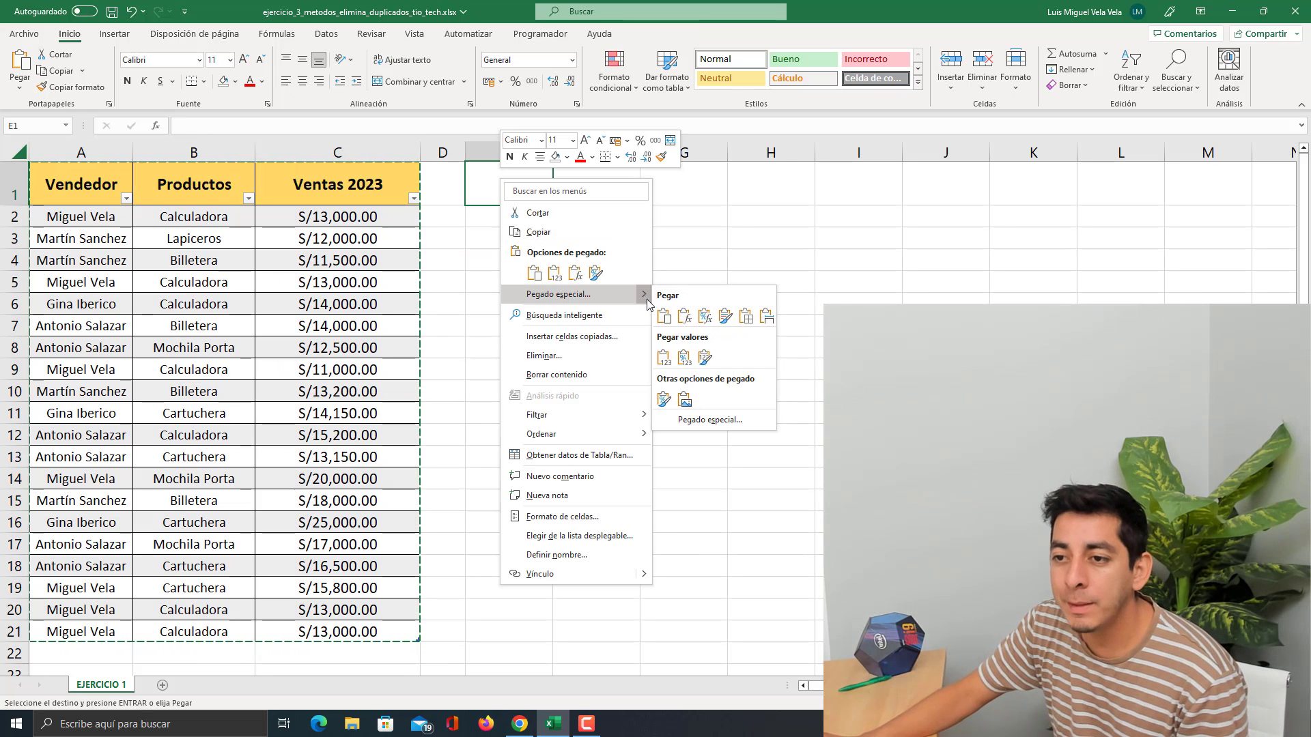
pyautogui.moveTo(709, 420)
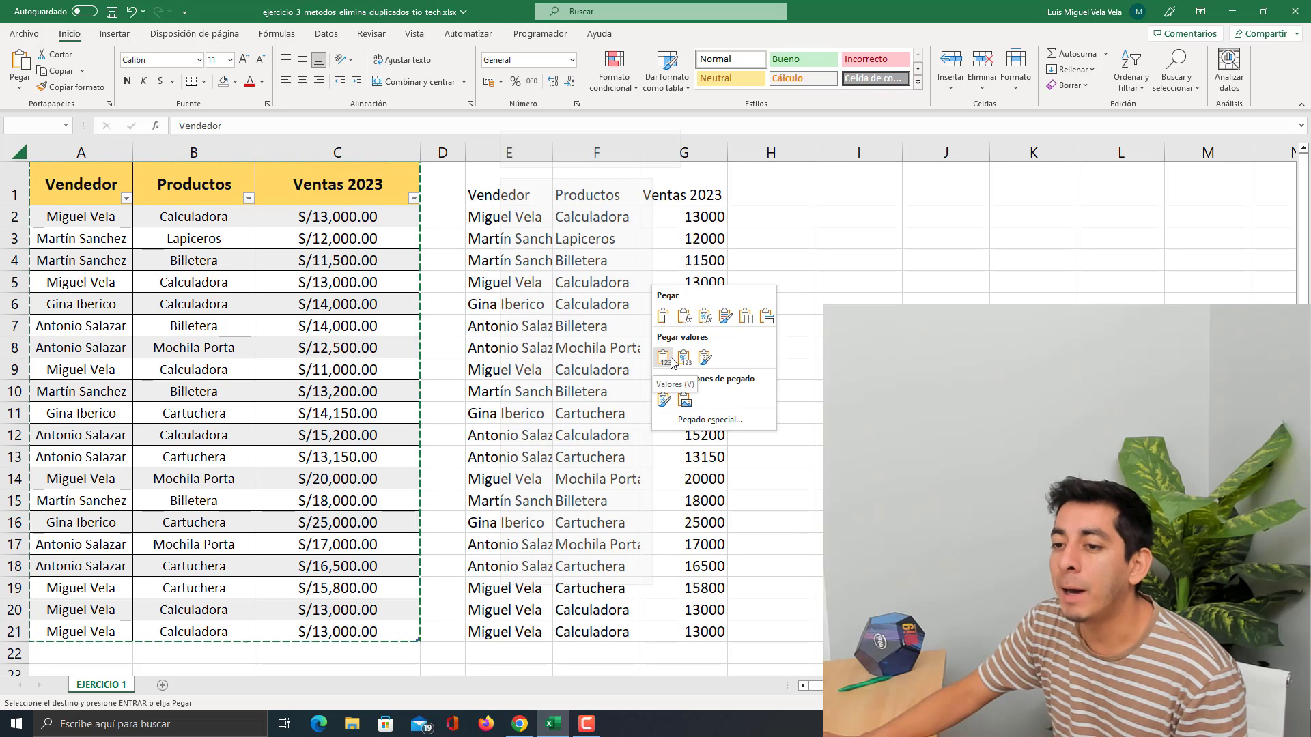
pyautogui.click(664, 356)
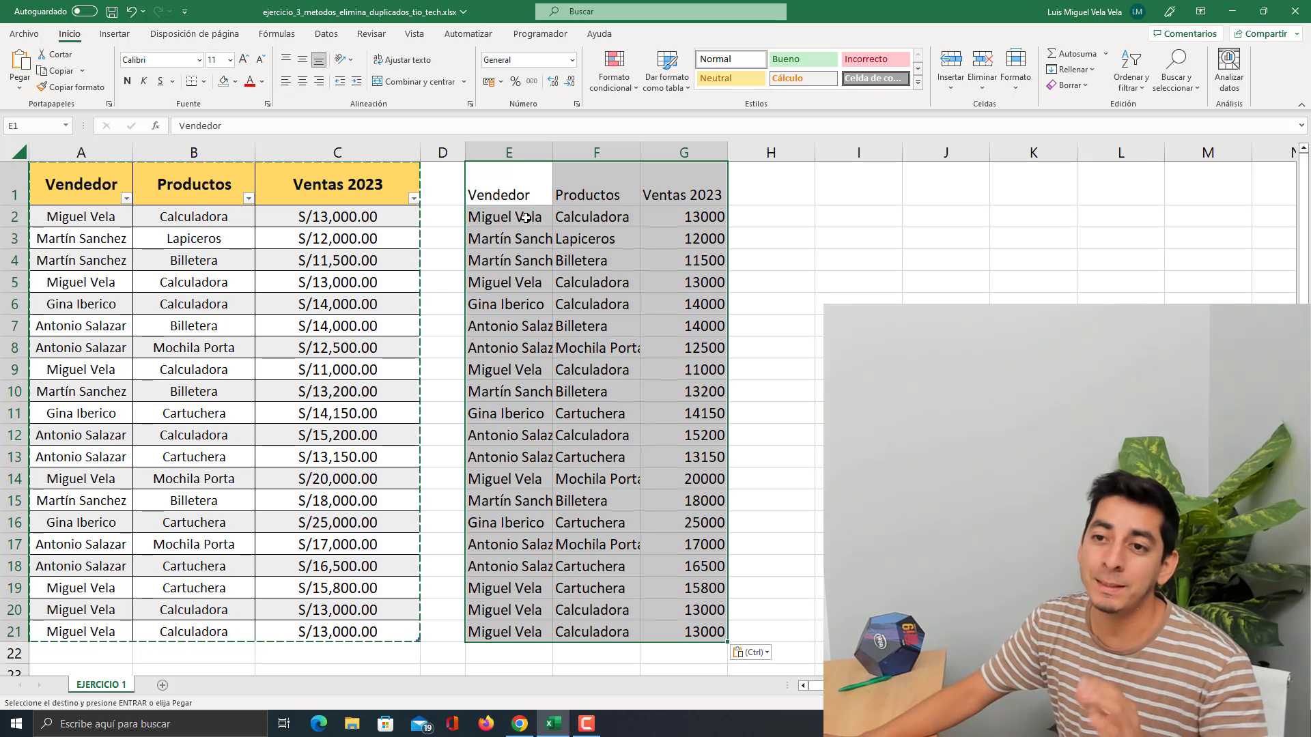
pyautogui.rightClick(490, 198)
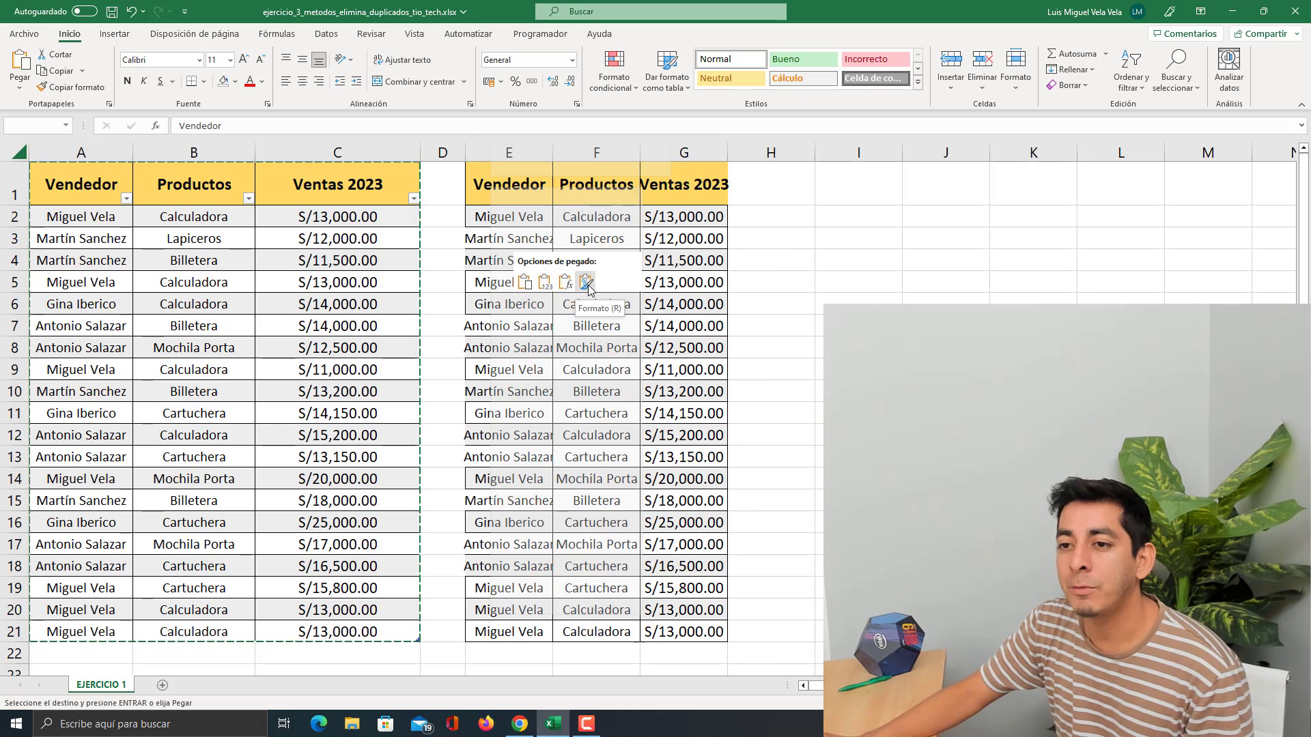
pyautogui.click(587, 284)
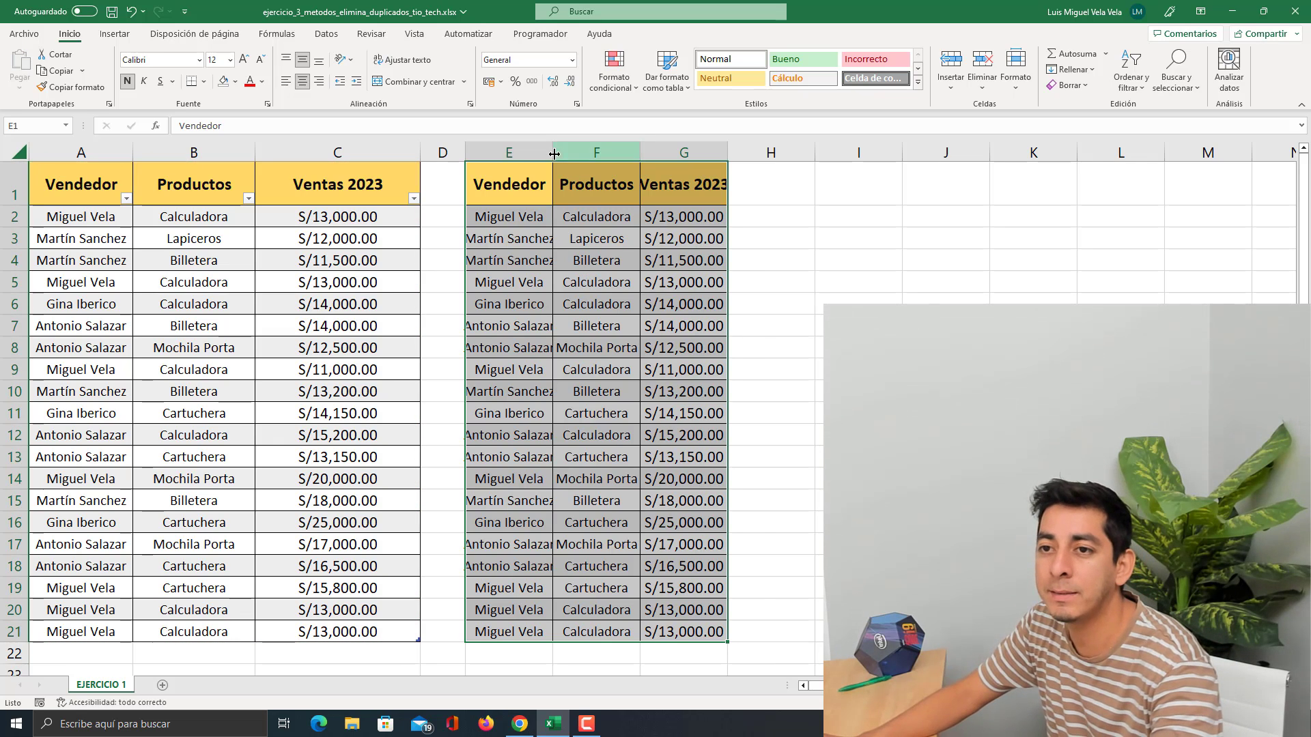
# Widen columns E, F and G to fit the copied names, products and sales amounts.
pyautogui.moveTo(554, 155); pyautogui.dragTo(570, 154)
pyautogui.moveTo(657, 154); pyautogui.dragTo(664, 154)
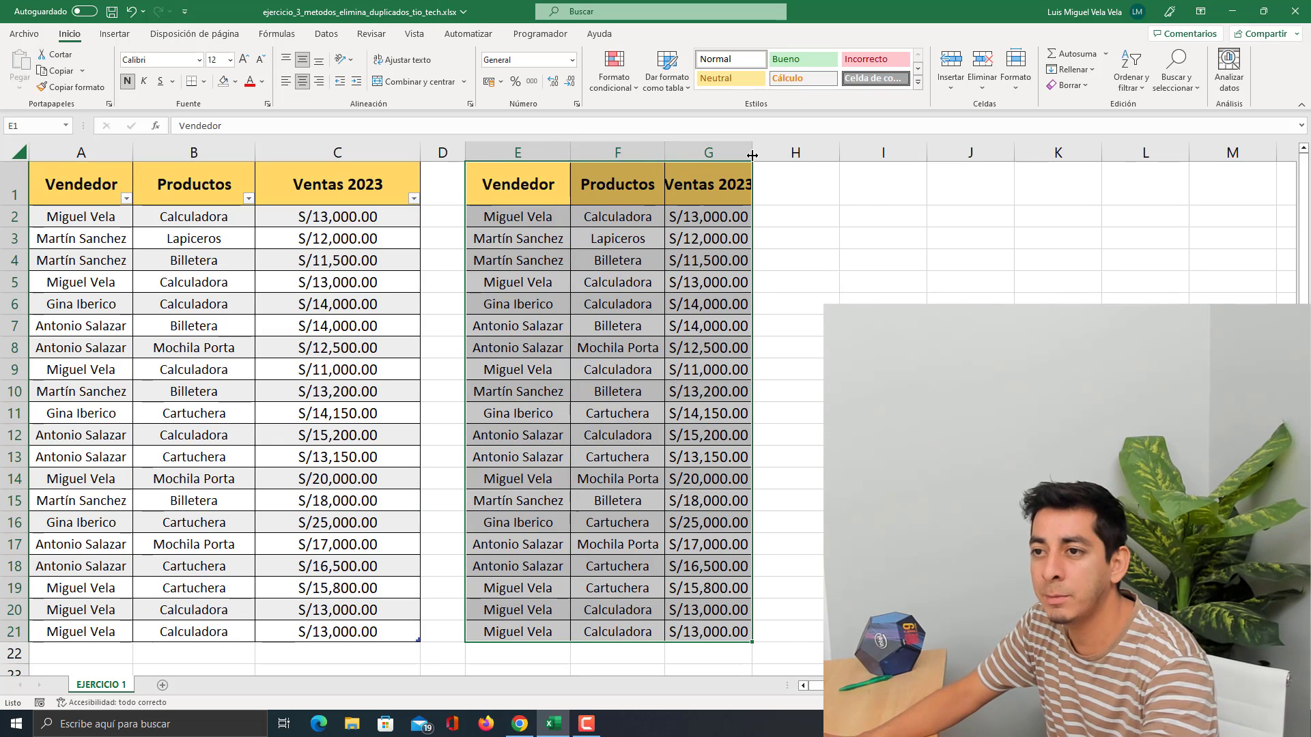
pyautogui.moveTo(752, 155); pyautogui.dragTo(783, 155)
pyautogui.click(620, 464)
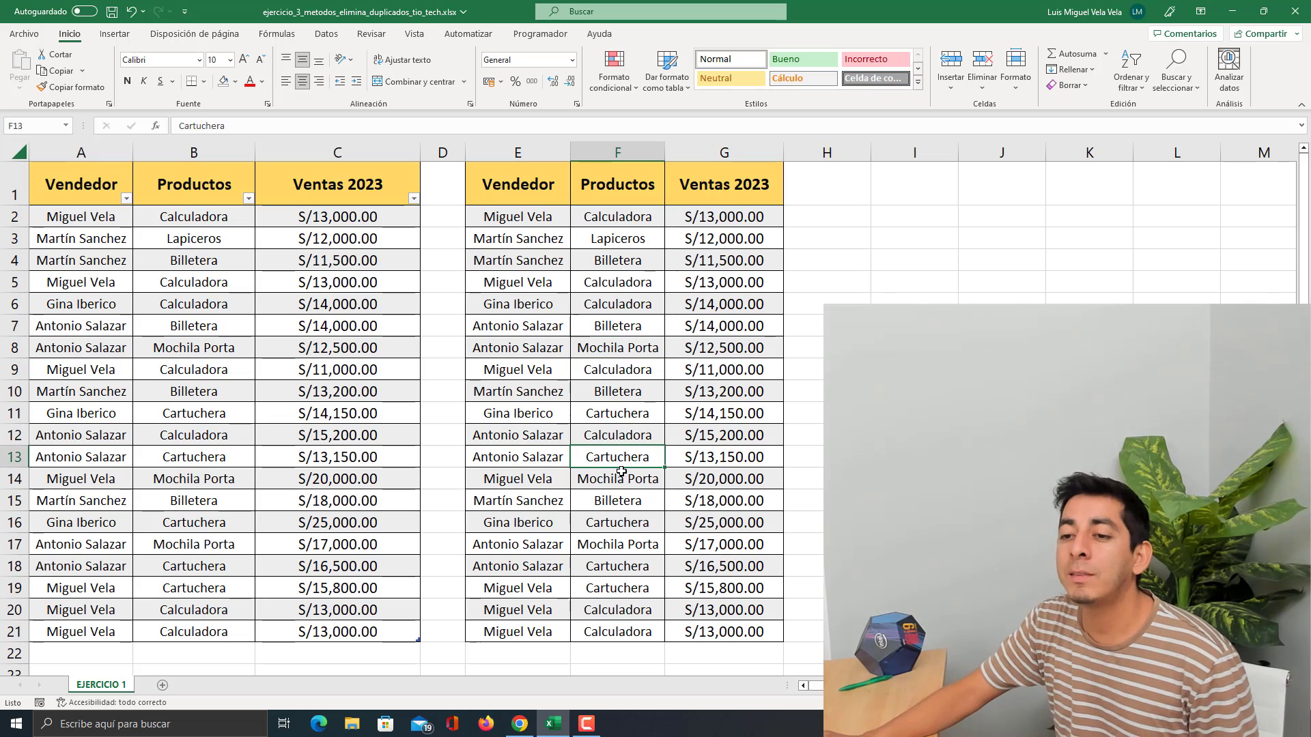
pyautogui.moveTo(520, 186); pyautogui.dragTo(724, 623)
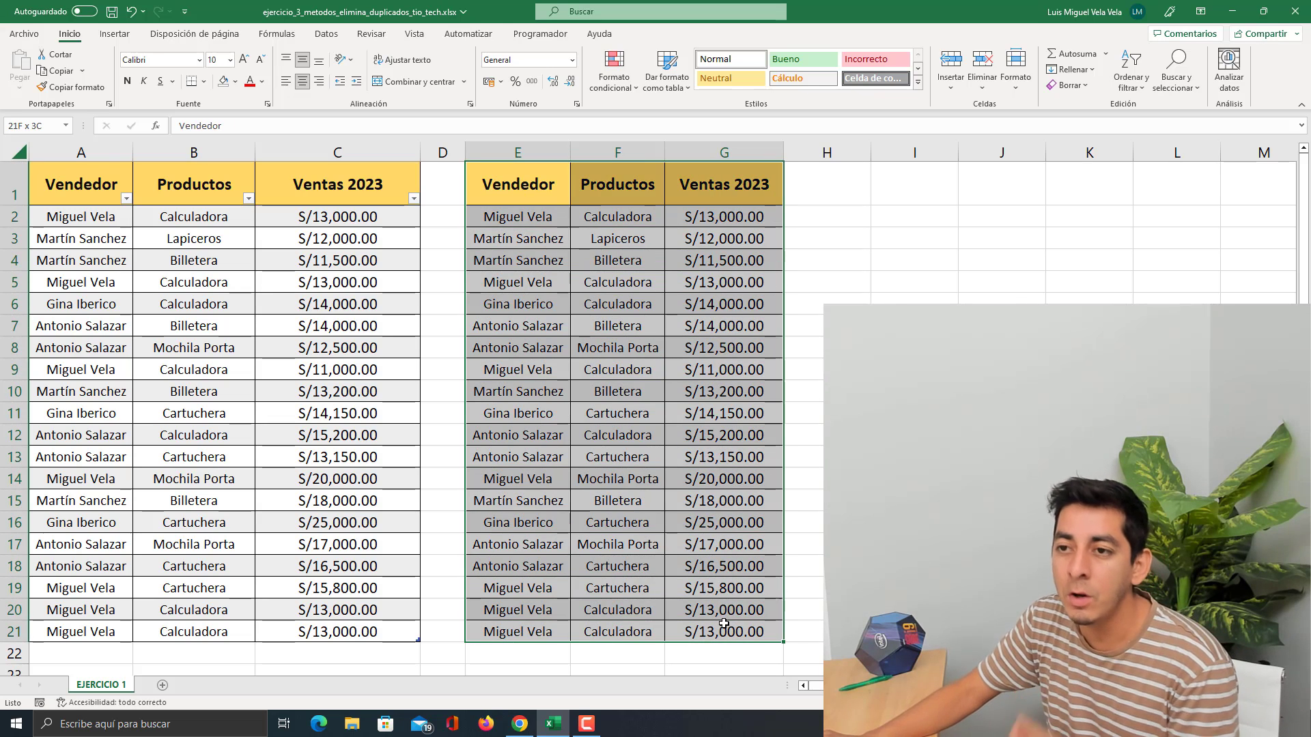
pyautogui.moveTo(724, 623)
pyautogui.mouseDown()
pyautogui.moveTo(672, 269)
pyautogui.moveTo(779, 639)
pyautogui.mouseUp()
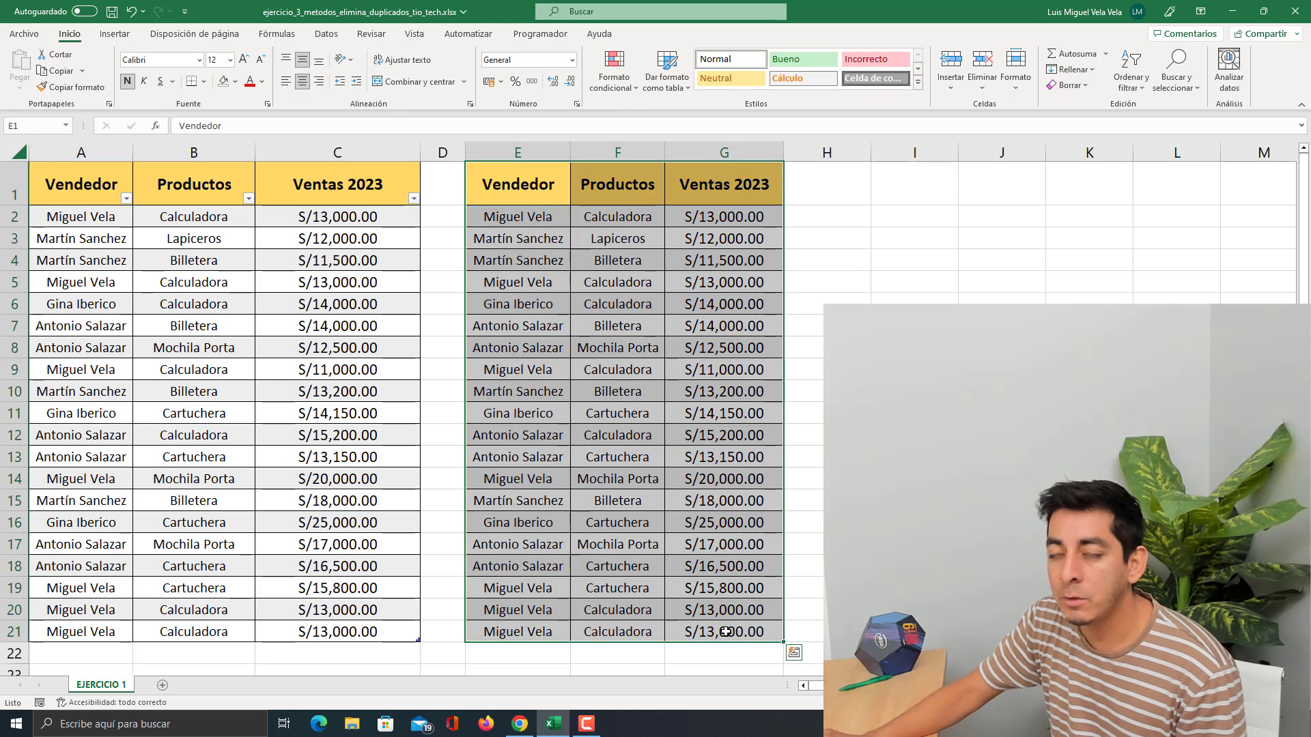
# Remove duplicates from E1:G21 across all three columns with headers, leaving 17 unique rows.
pyautogui.click(326, 34)
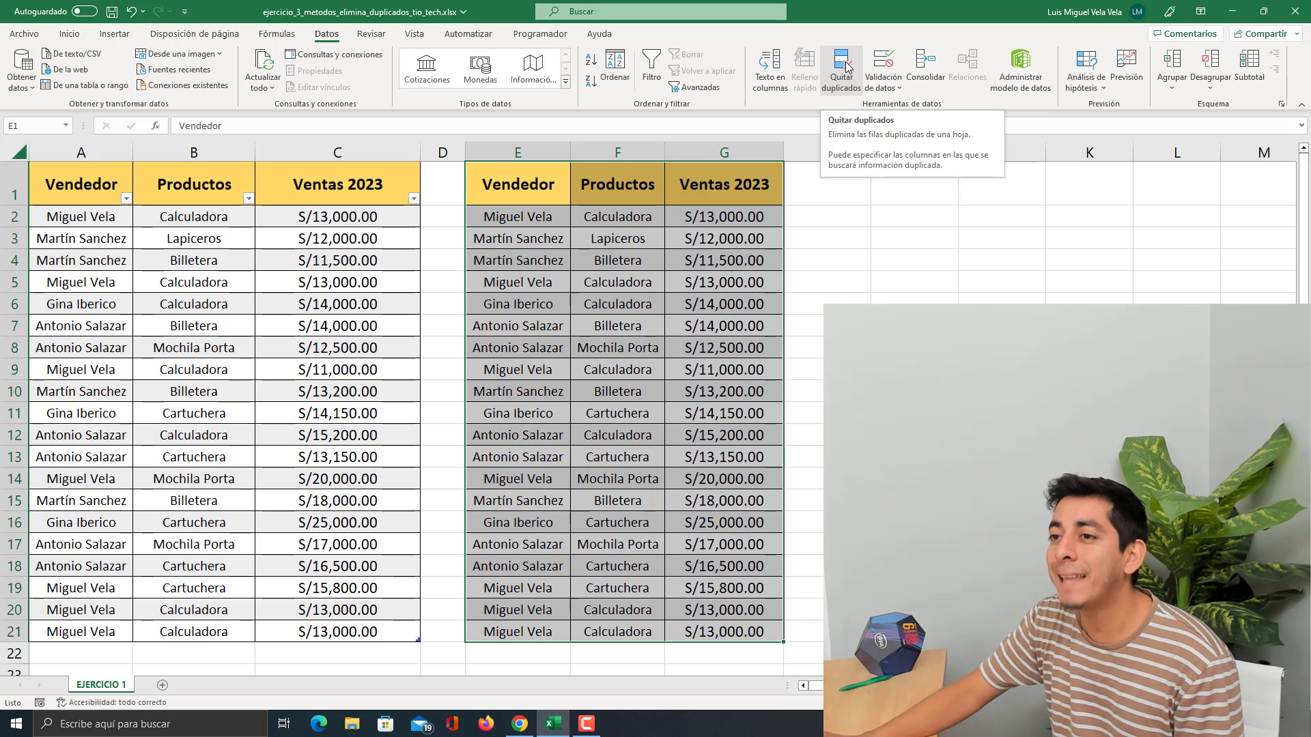
pyautogui.click(843, 66)
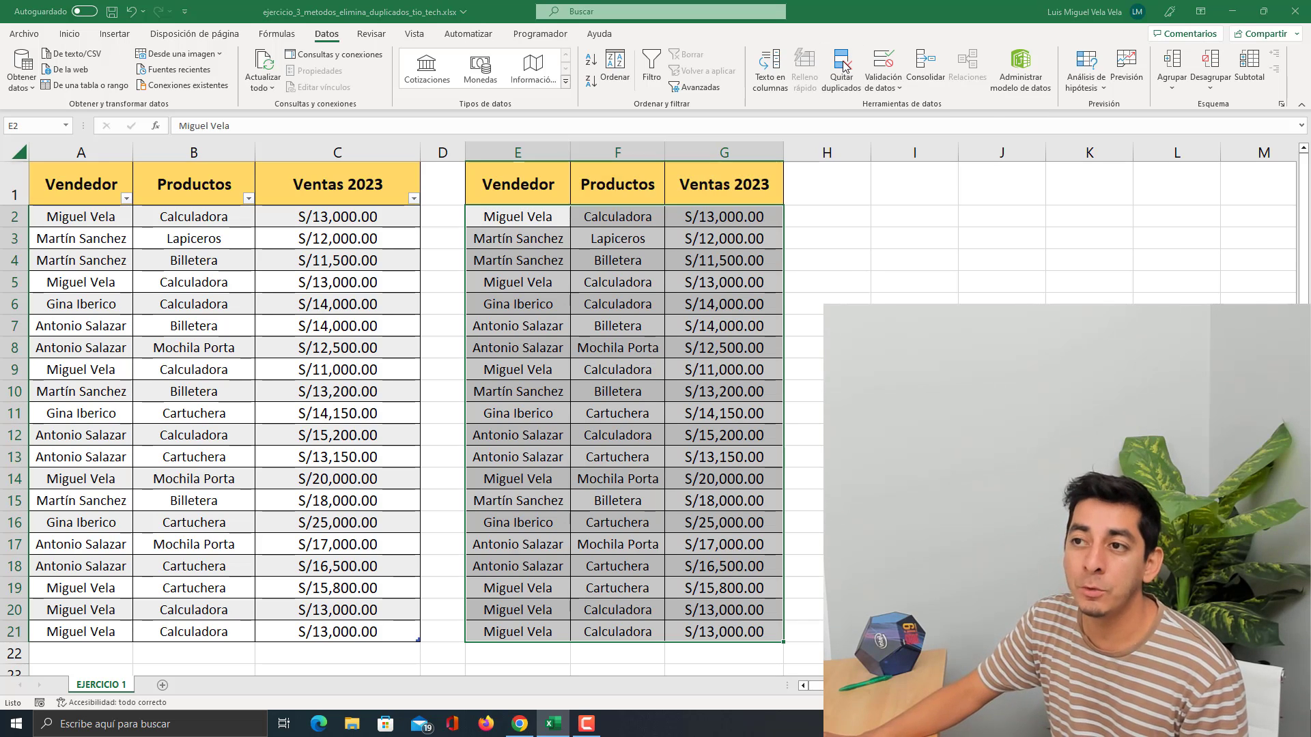
pyautogui.moveTo(647, 318); pyautogui.dragTo(589, 268)
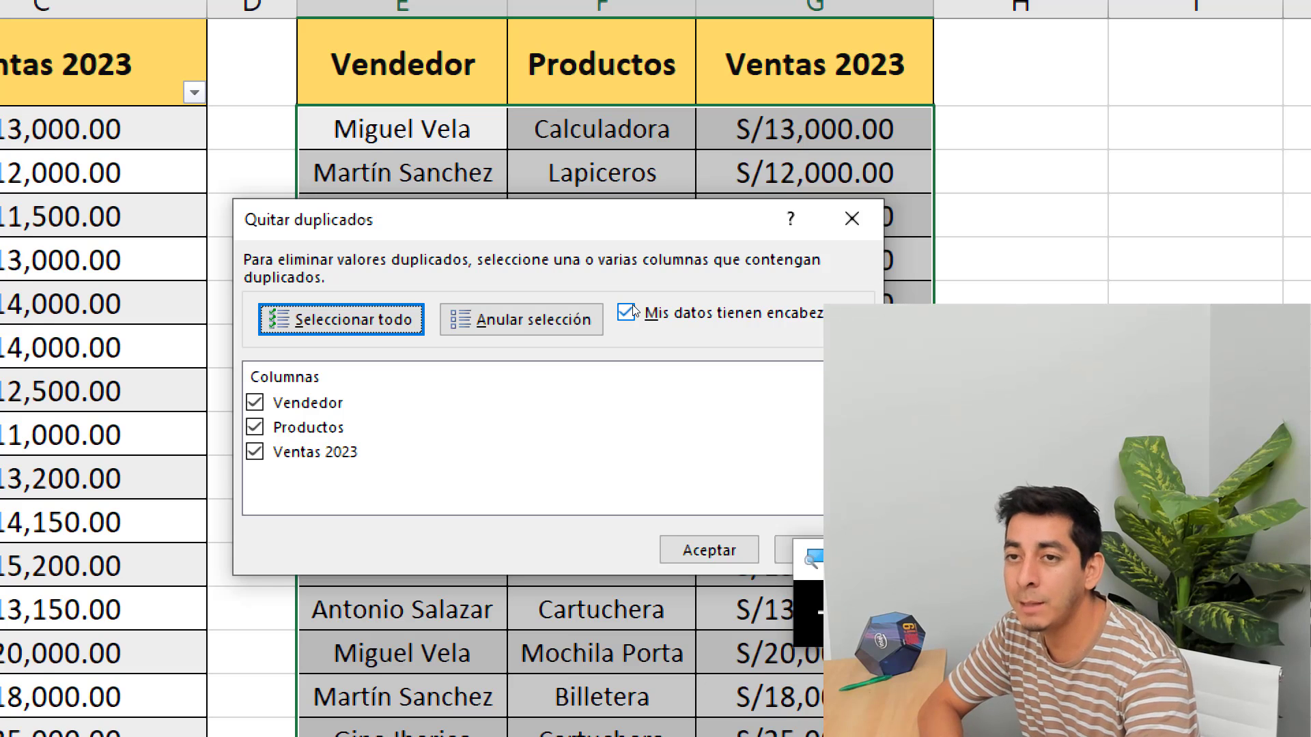
pyautogui.click(634, 310)
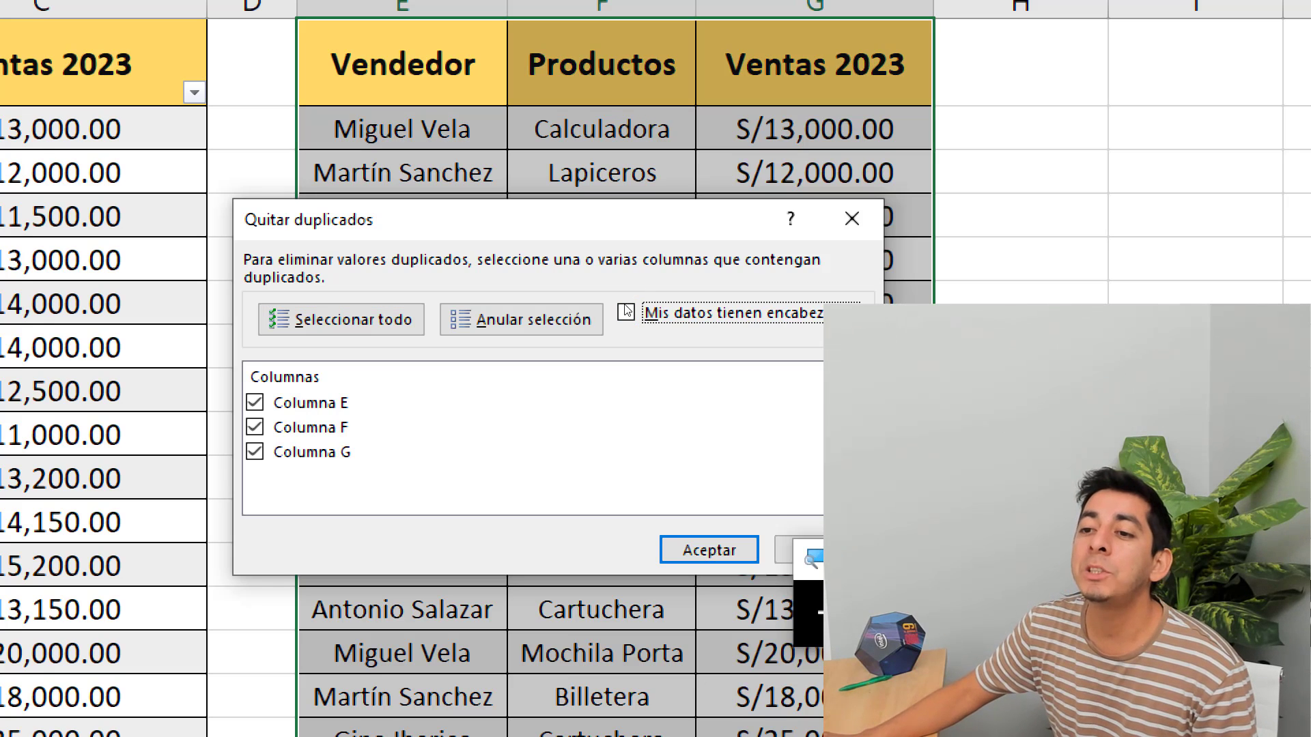
pyautogui.click(633, 312)
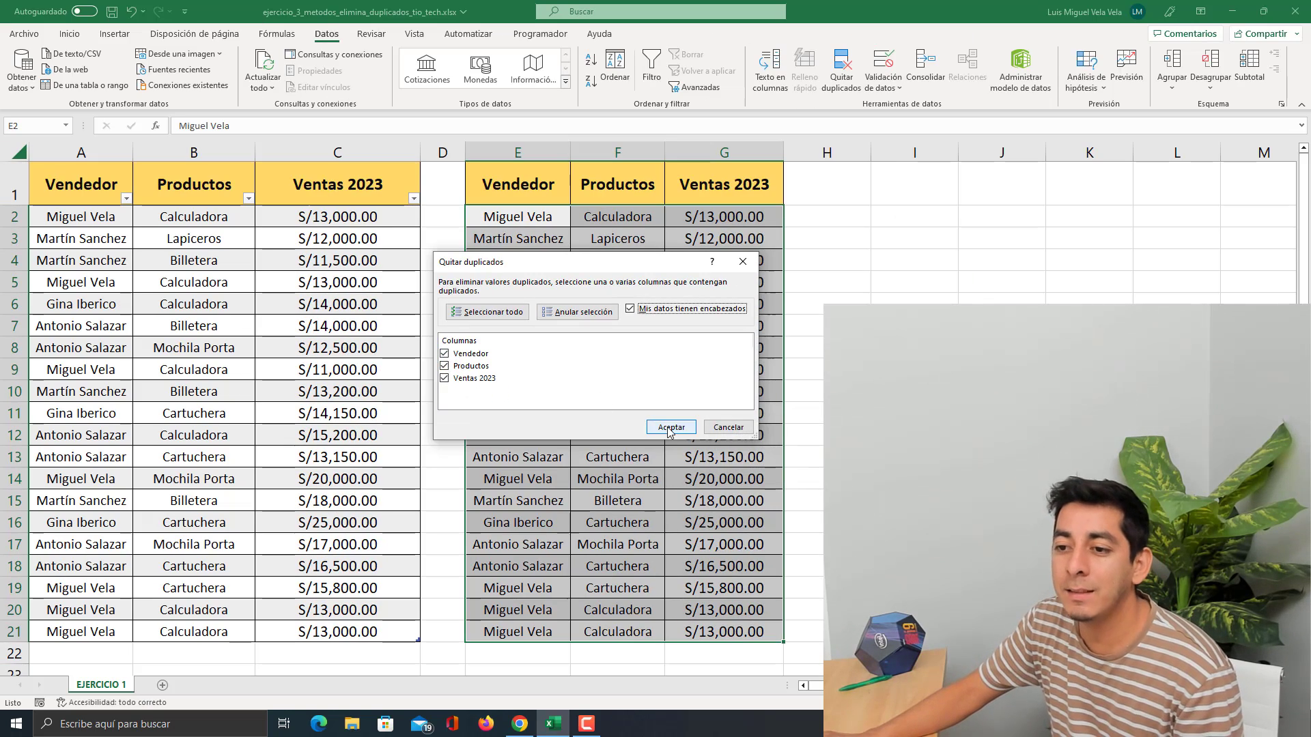
pyautogui.click(671, 428)
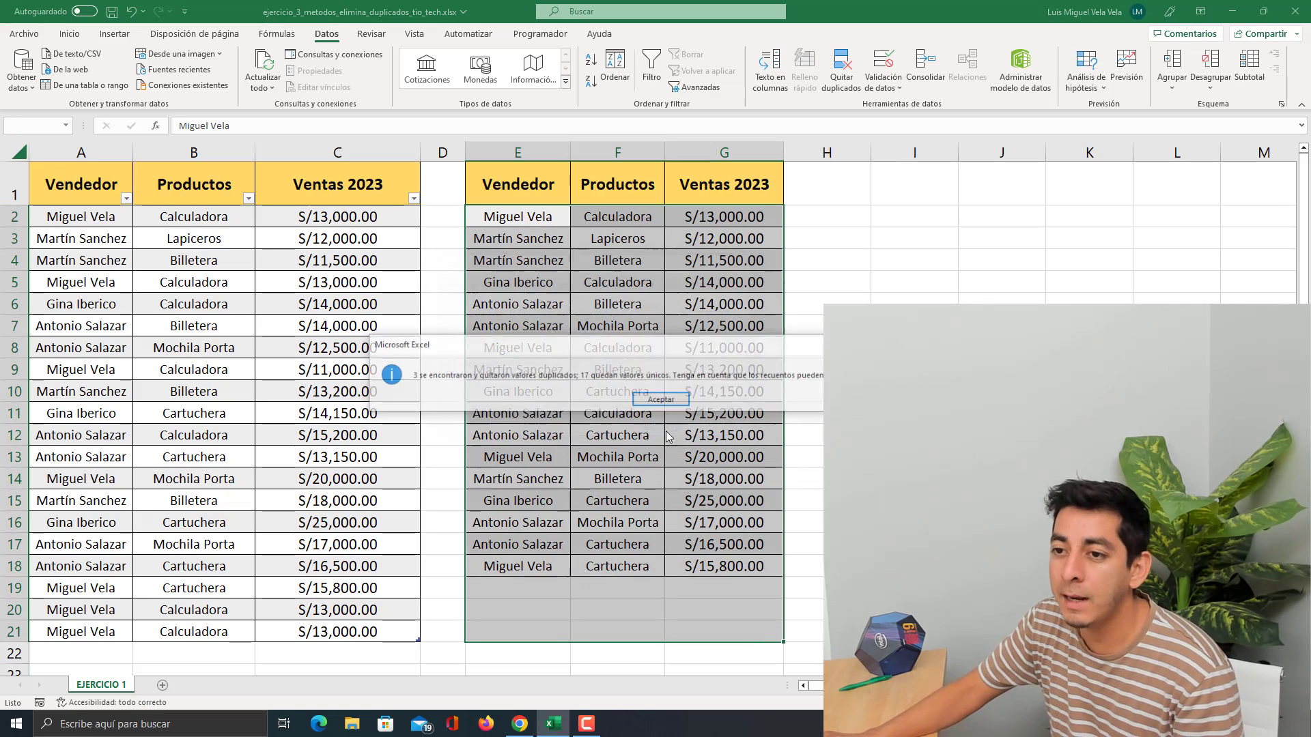
pyautogui.click(660, 400)
pyautogui.moveTo(526, 588); pyautogui.dragTo(698, 637)
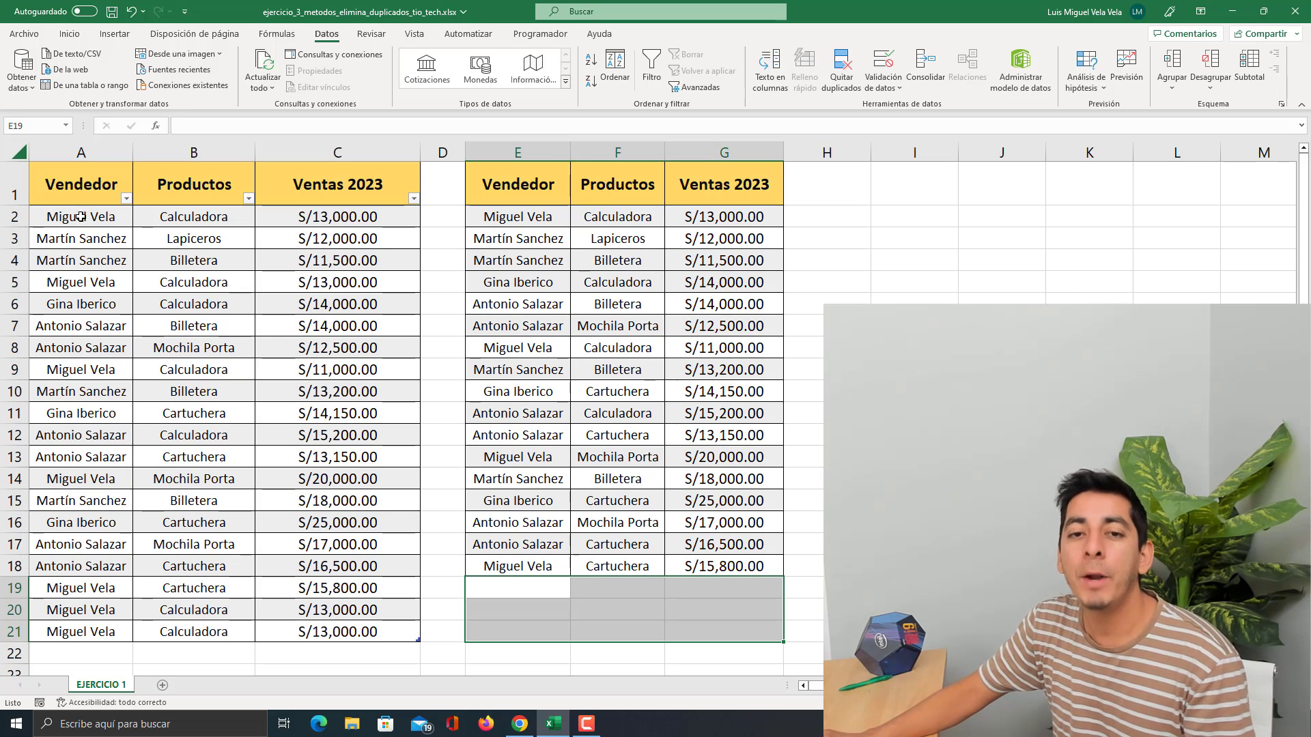
# Fill rows 2 and 5 of the sales table (A2:C2 and A5:C5) green.
pyautogui.moveTo(81, 217); pyautogui.dragTo(305, 219)
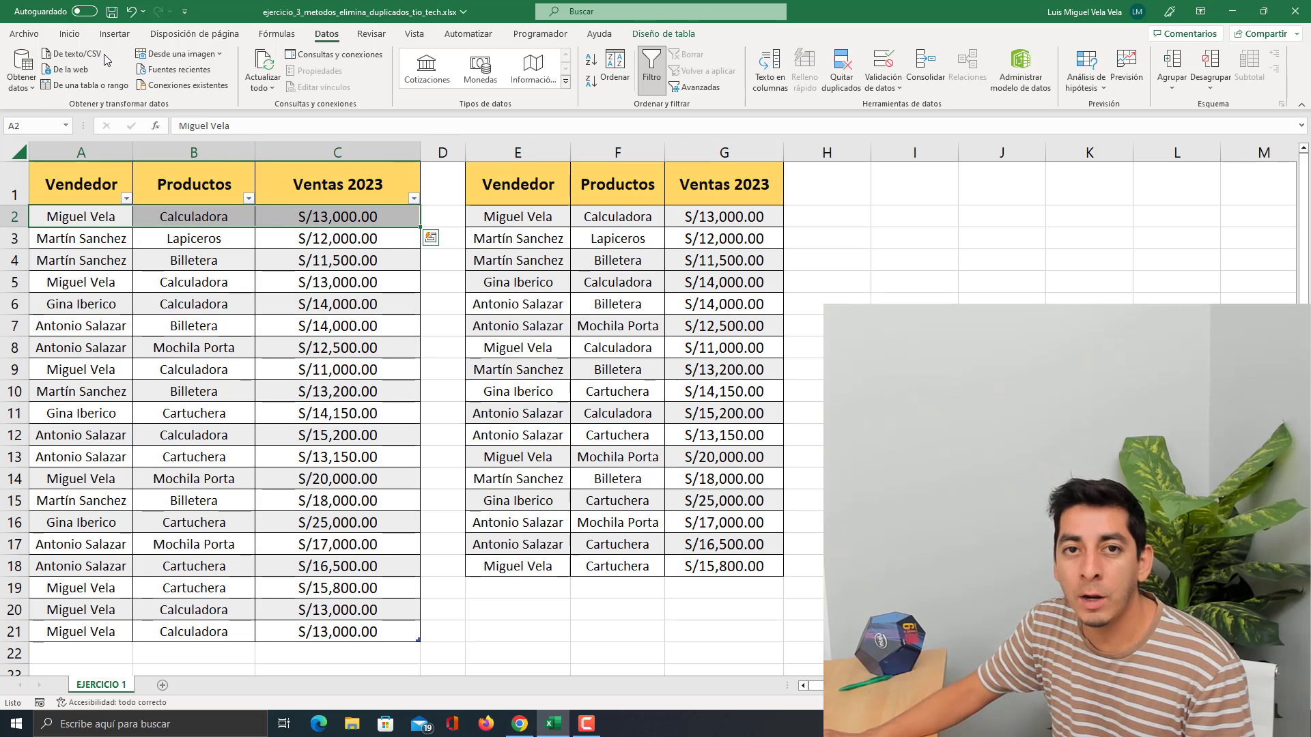
pyautogui.click(69, 33)
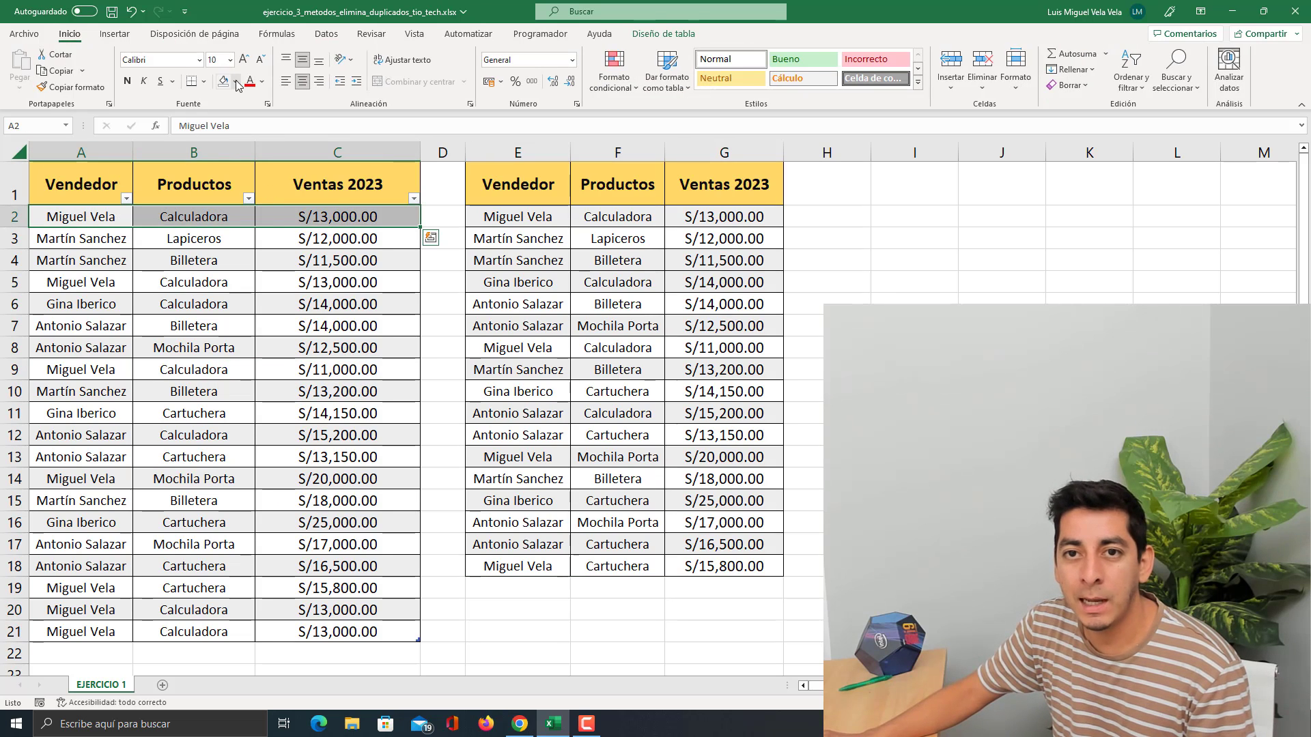
pyautogui.click(237, 83)
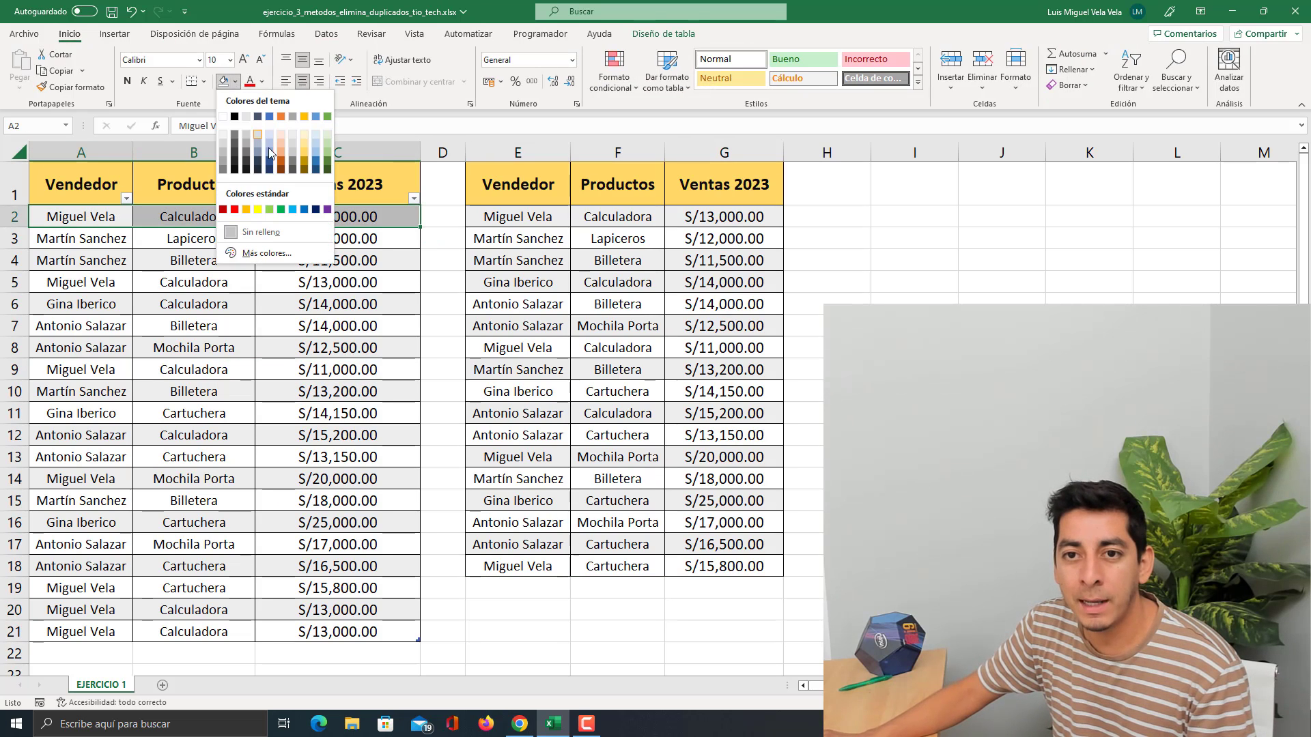
pyautogui.click(327, 145)
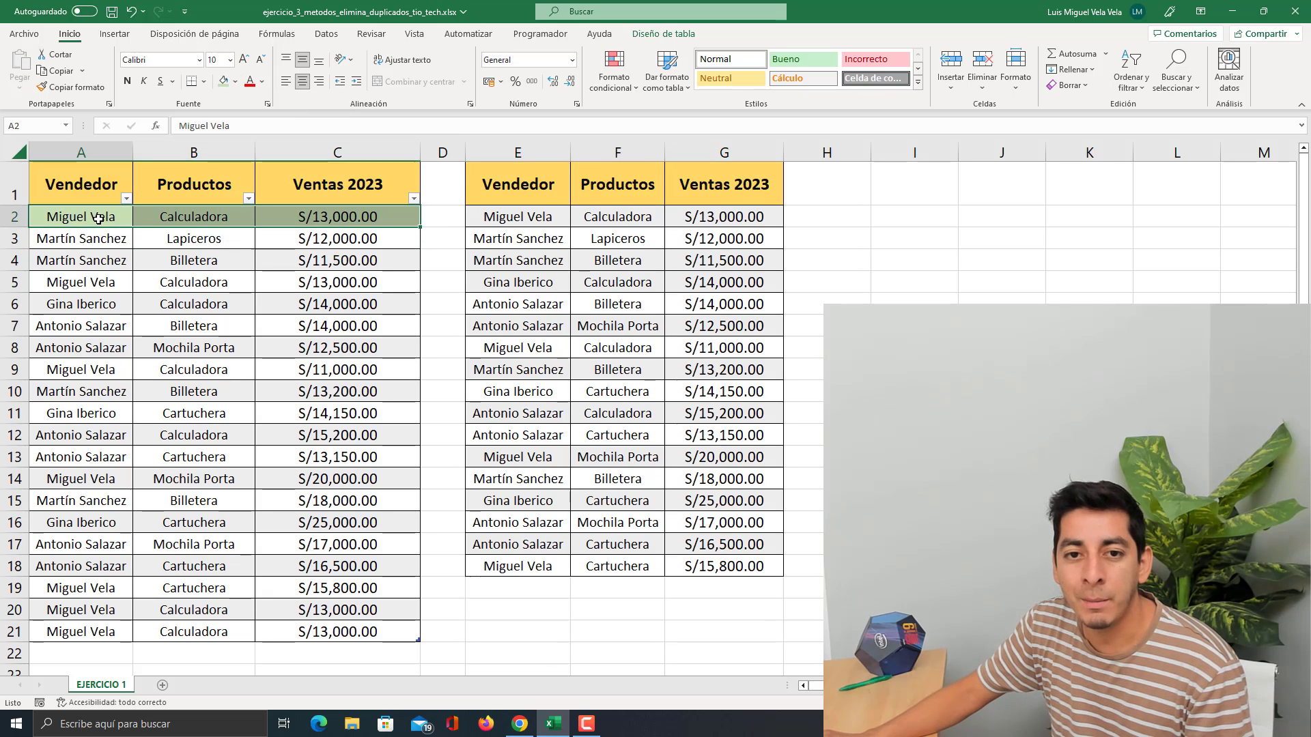
pyautogui.click(78, 282)
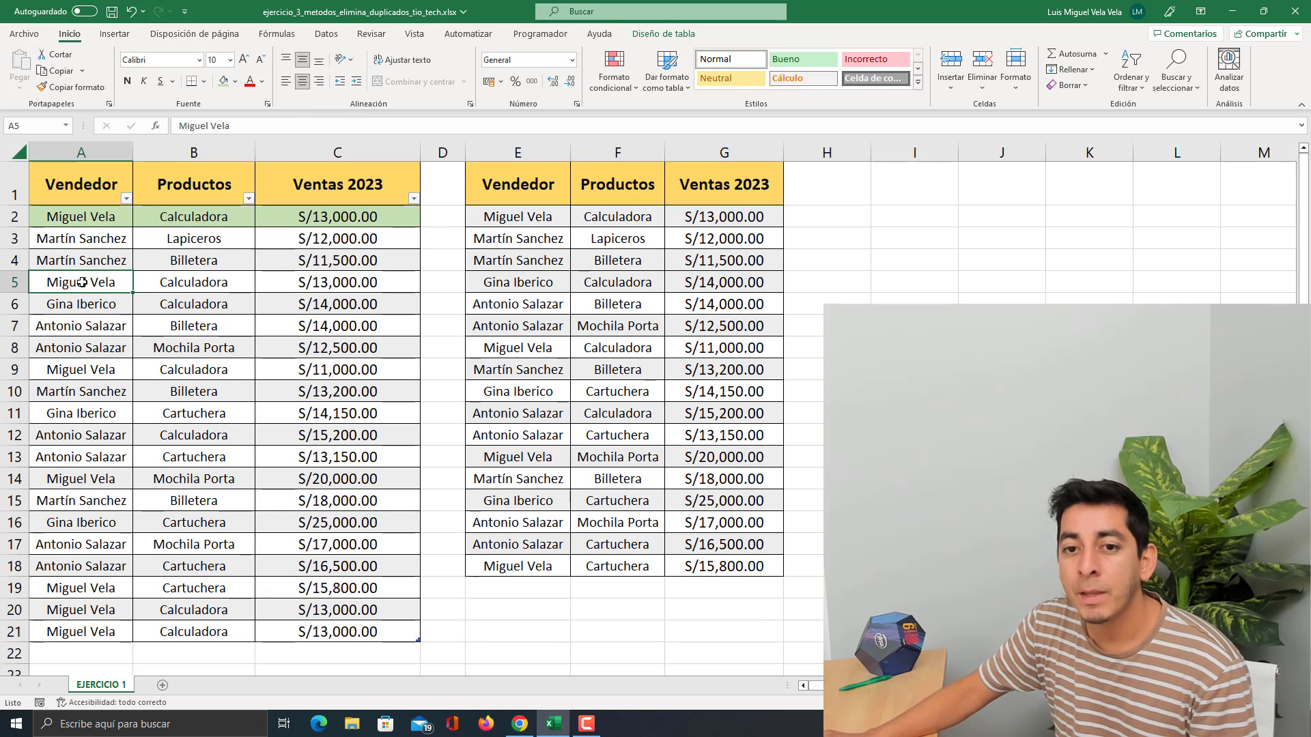
pyautogui.moveTo(82, 282); pyautogui.dragTo(288, 283)
pyautogui.click(227, 88)
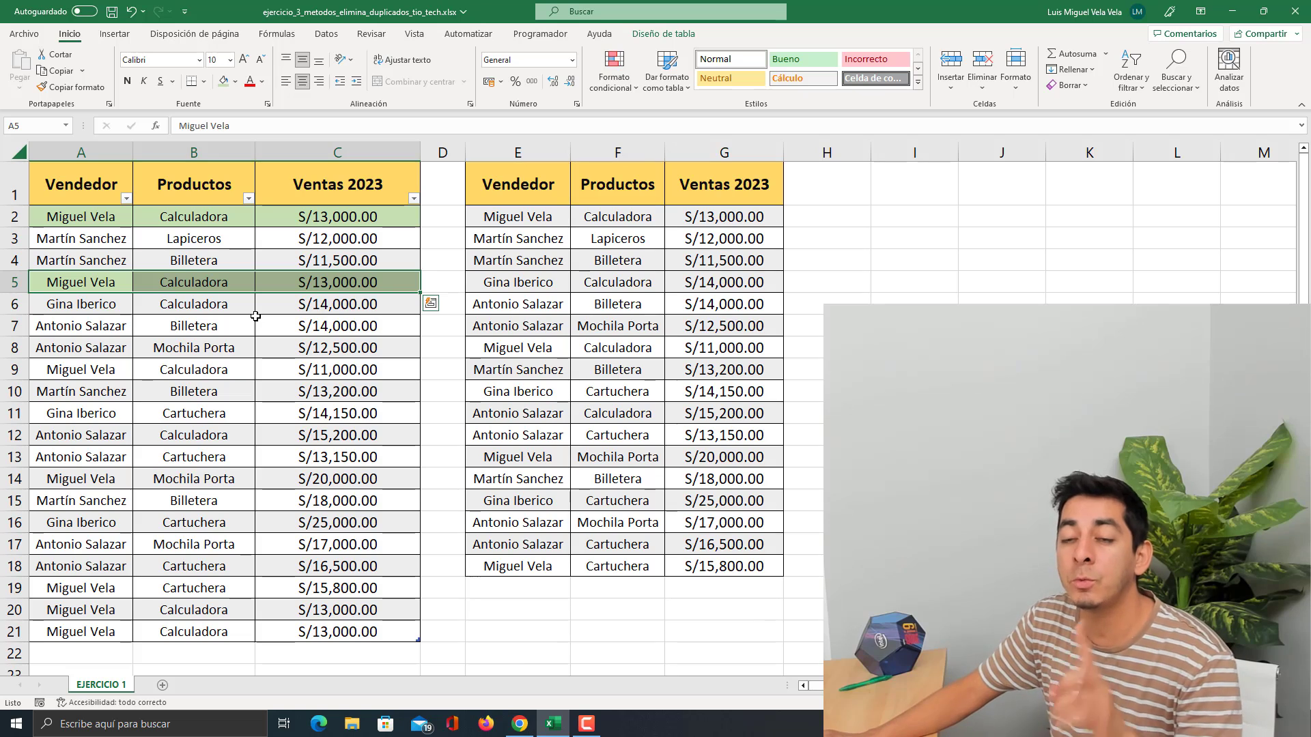
# Shade rows 20 and 21 green to match rows 2 and 5.
pyautogui.click(84, 369)
pyautogui.moveTo(87, 370); pyautogui.dragTo(333, 364)
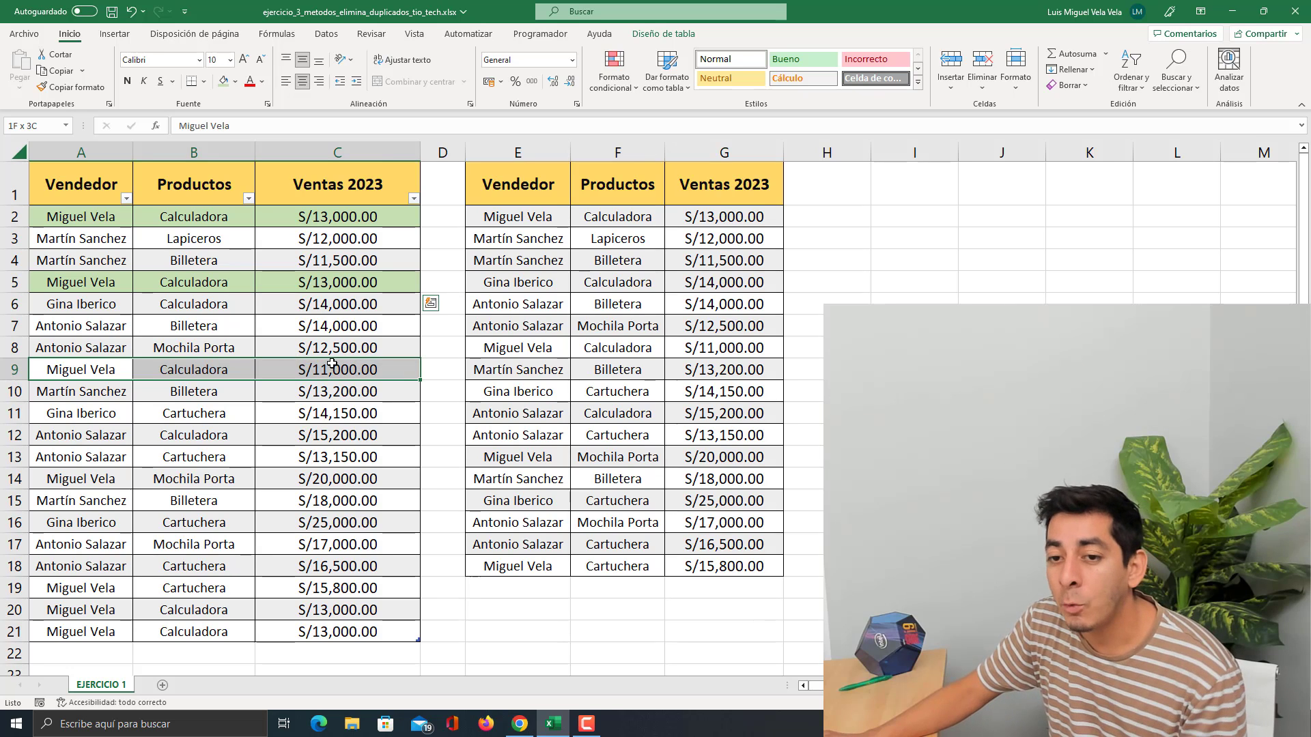
pyautogui.moveTo(363, 374); pyautogui.dragTo(366, 374)
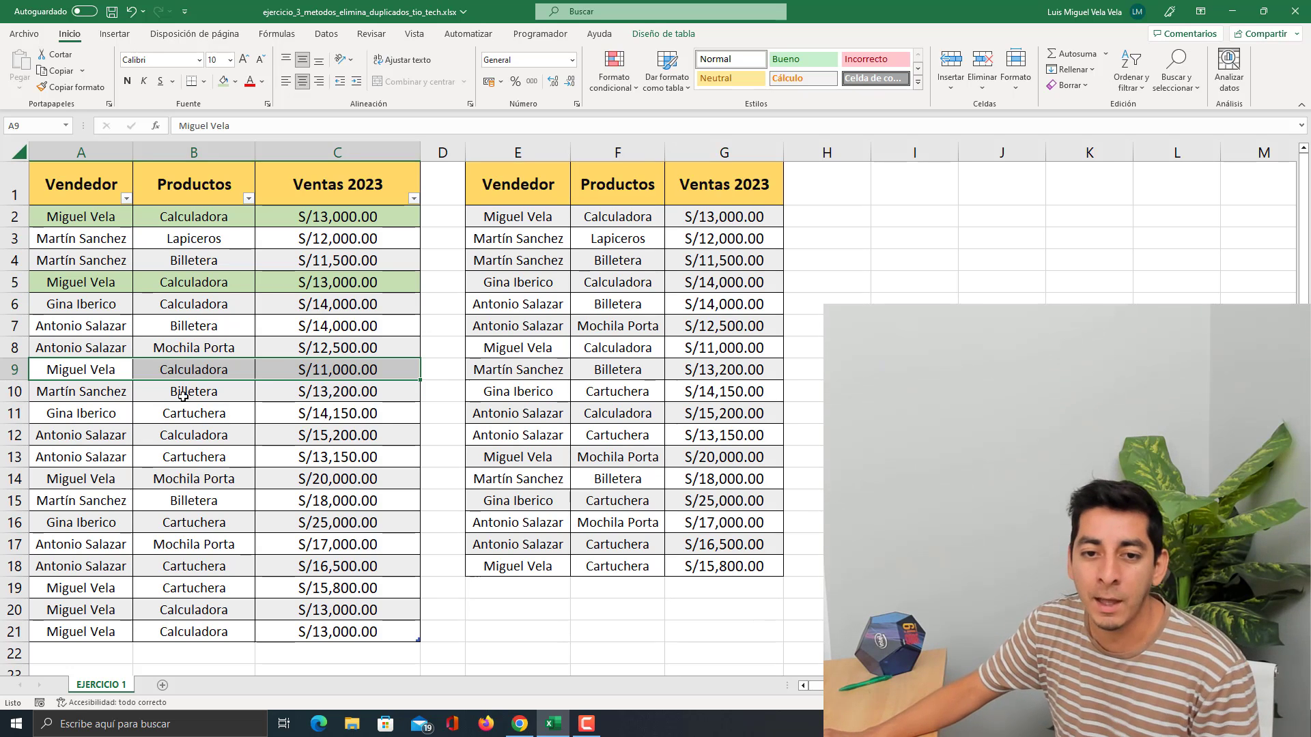
pyautogui.click(79, 479)
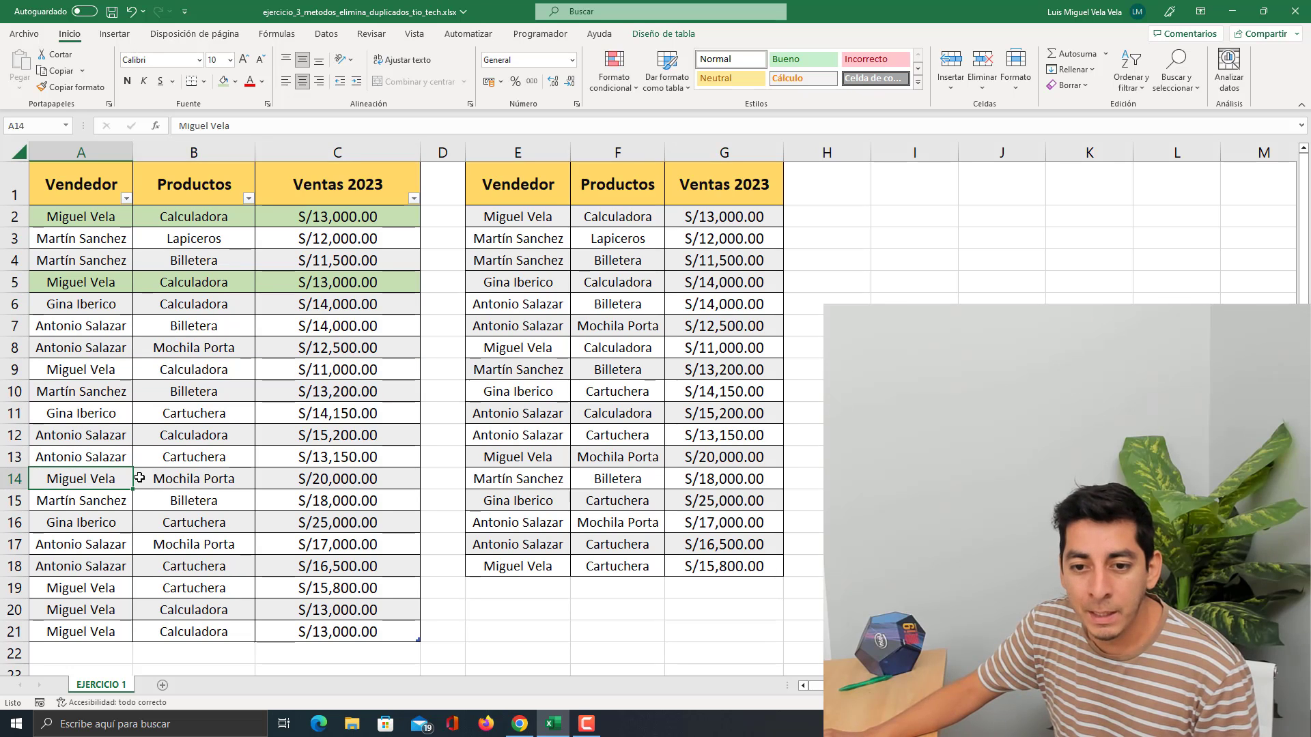
pyautogui.moveTo(139, 477); pyautogui.dragTo(202, 478)
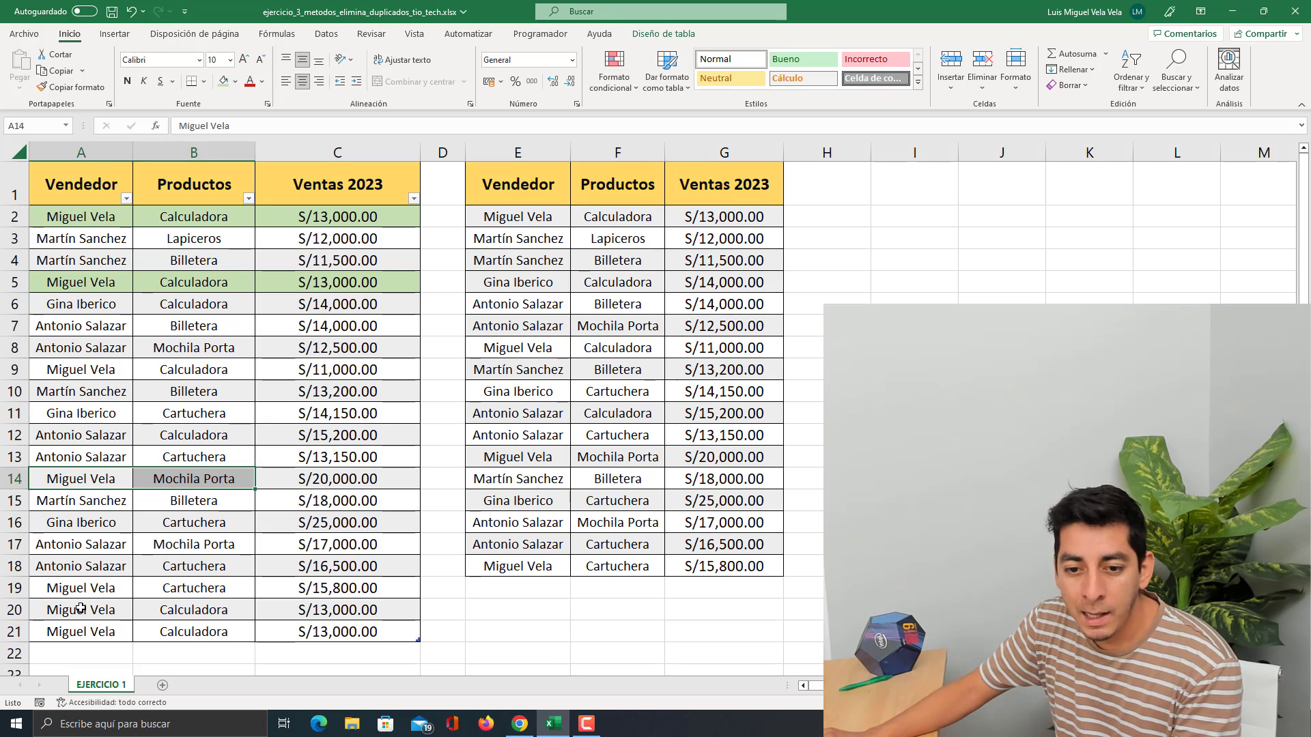
pyautogui.moveTo(80, 608)
pyautogui.mouseDown()
pyautogui.moveTo(328, 609)
pyautogui.moveTo(328, 631)
pyautogui.mouseUp()
pyautogui.click(226, 85)
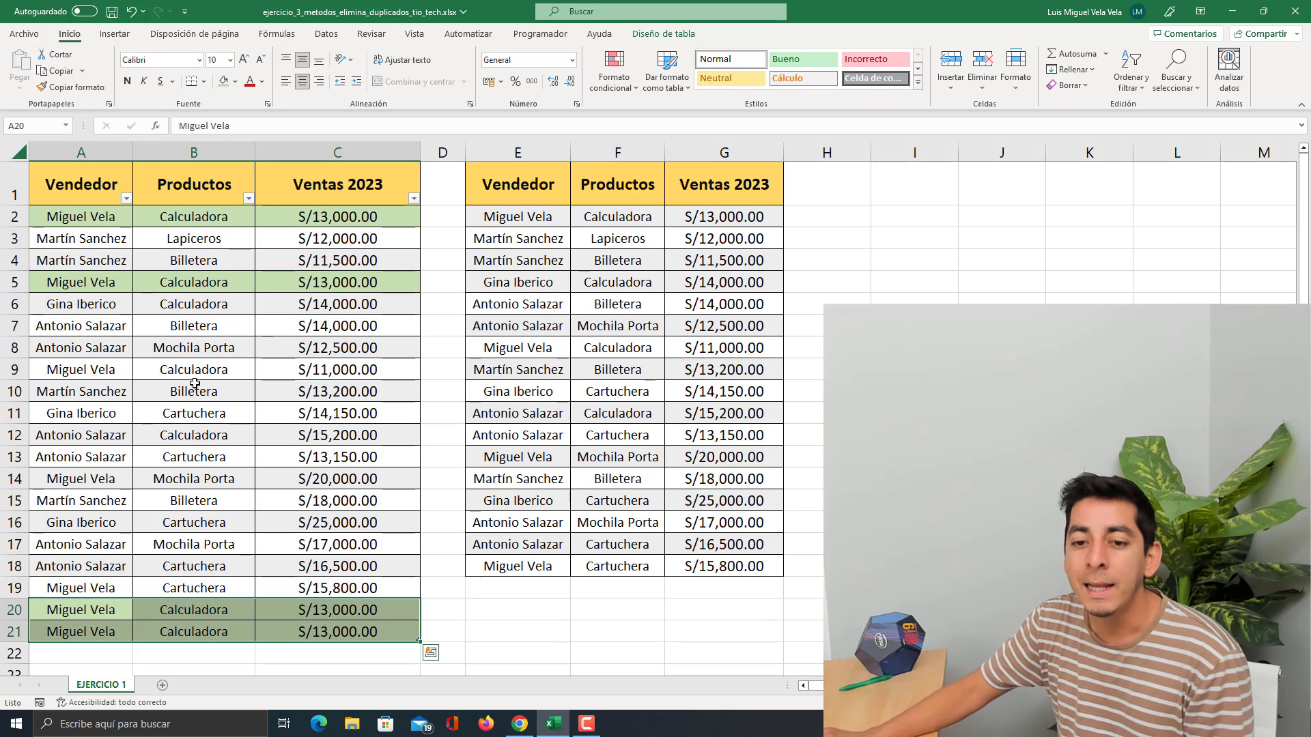
# Trace the four repeated Calculadora S/13,000.00 sales in rows 2, 5, 20 and 21.
pyautogui.moveTo(131, 216); pyautogui.dragTo(410, 216)
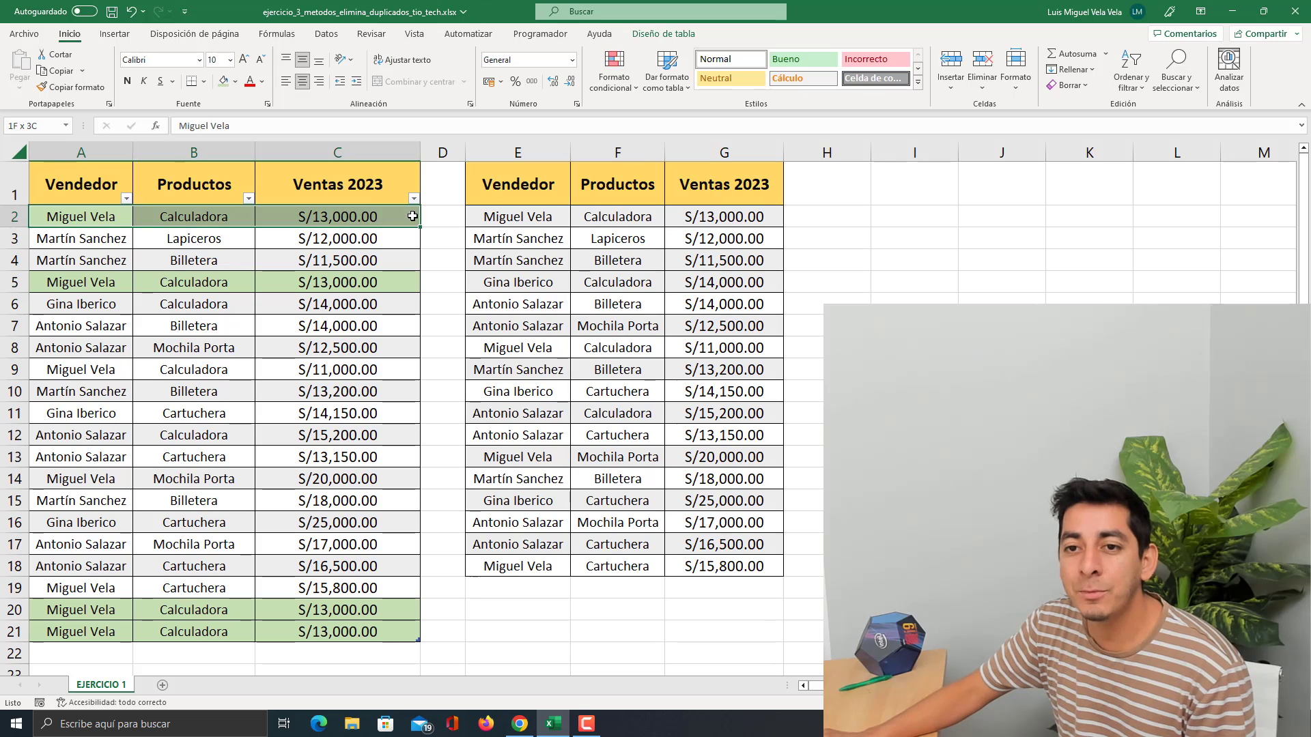
pyautogui.moveTo(82, 281); pyautogui.dragTo(382, 282)
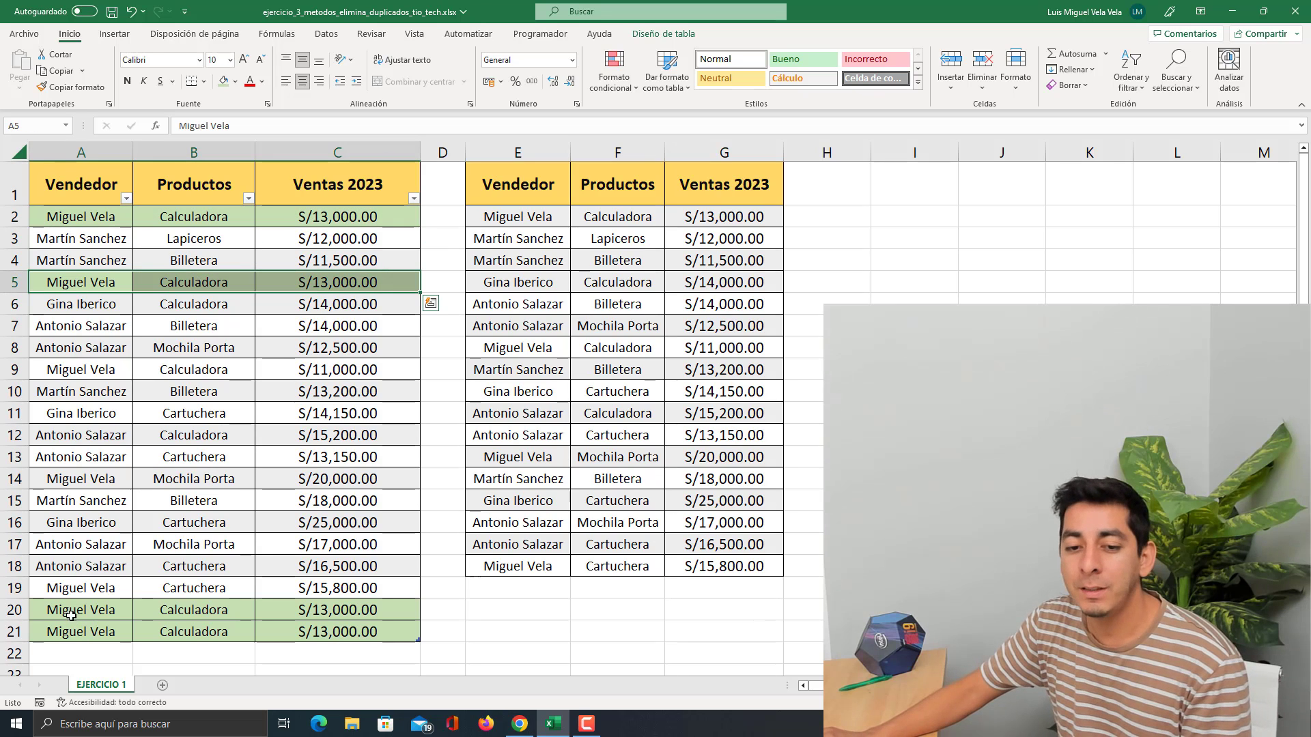
pyautogui.moveTo(82, 610); pyautogui.dragTo(382, 610)
pyautogui.moveTo(82, 631); pyautogui.dragTo(382, 632)
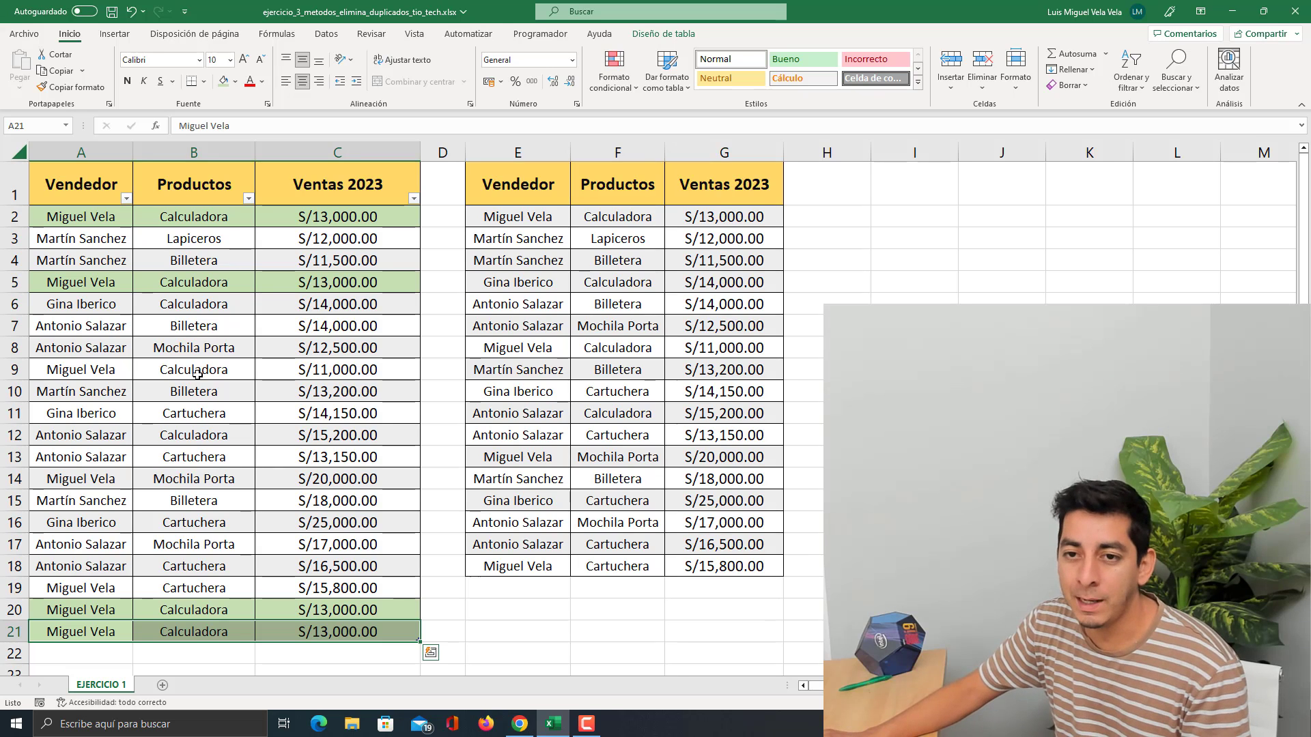
pyautogui.moveTo(492, 217)
pyautogui.mouseDown()
pyautogui.moveTo(704, 439)
pyautogui.moveTo(704, 567)
pyautogui.mouseUp()
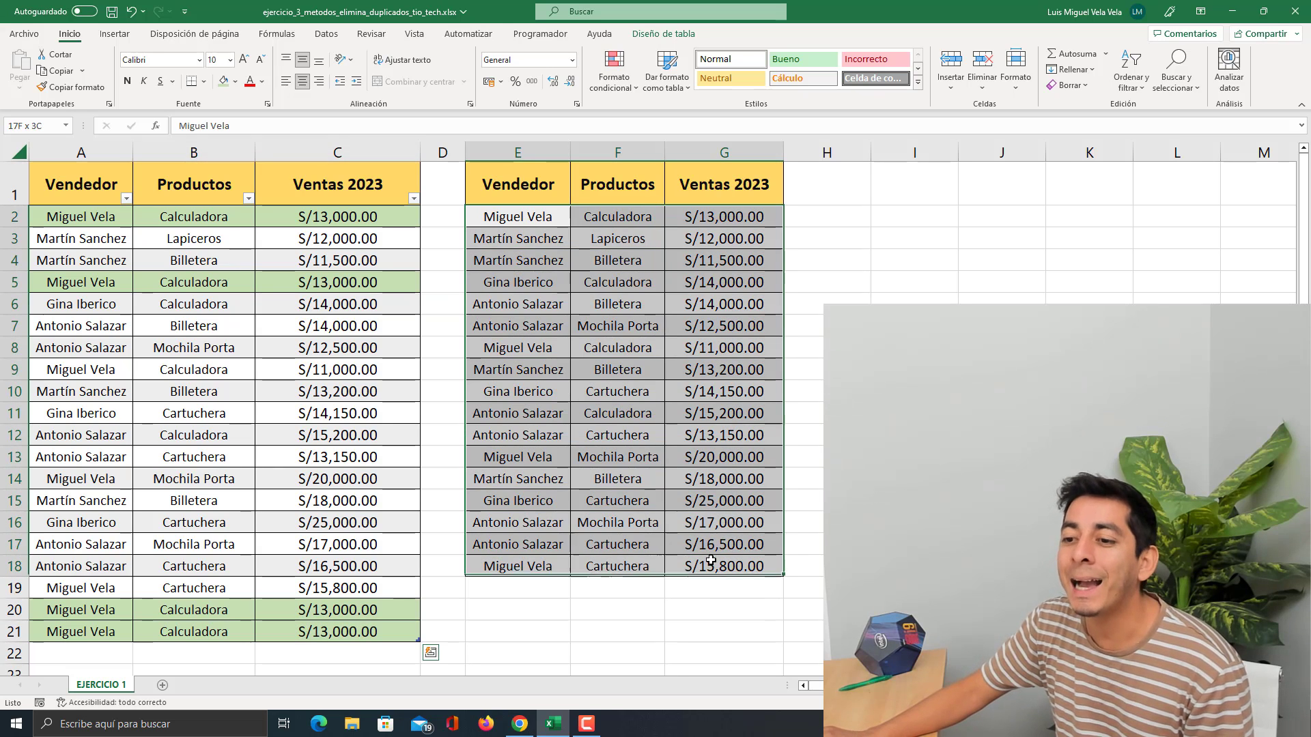
# Copy the sales table A1:C21 to I1 as values, then paste its original formatting.
pyautogui.click(109, 185)
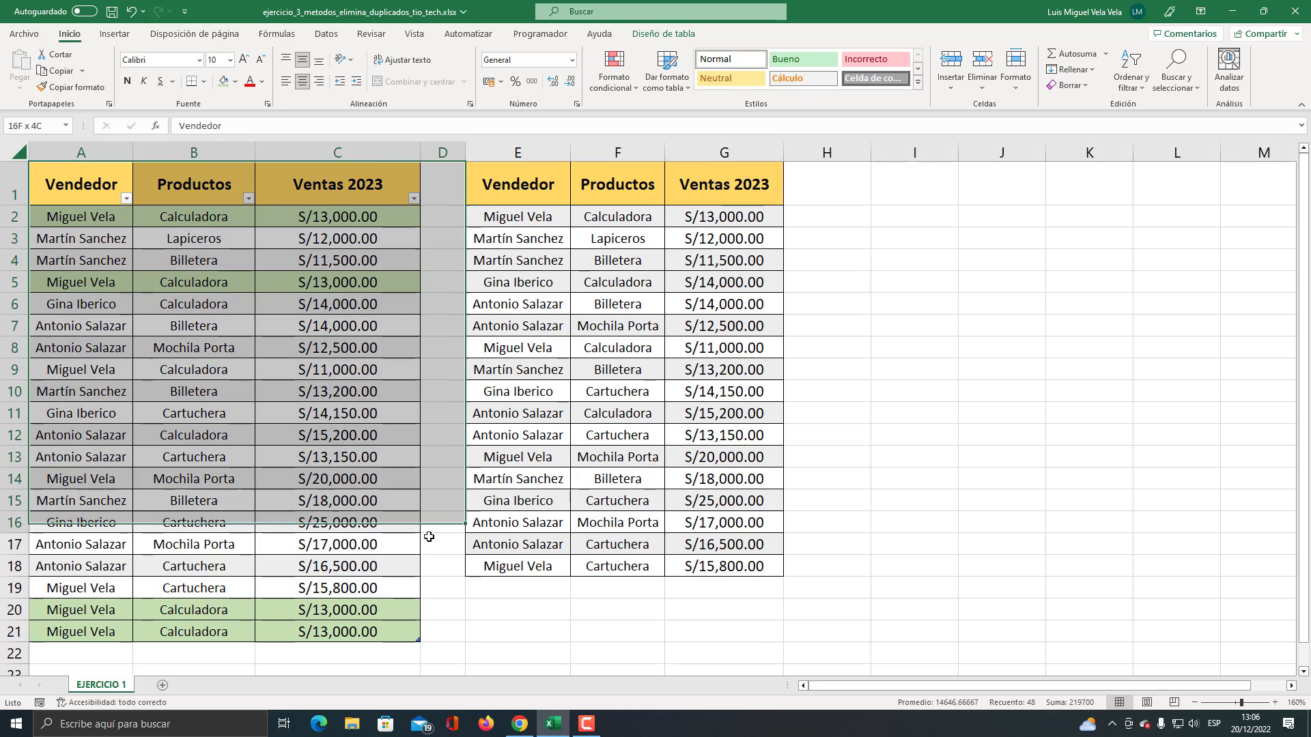
pyautogui.moveTo(110, 185); pyautogui.dragTo(410, 629)
pyautogui.hotkey('ctrl', 'c')
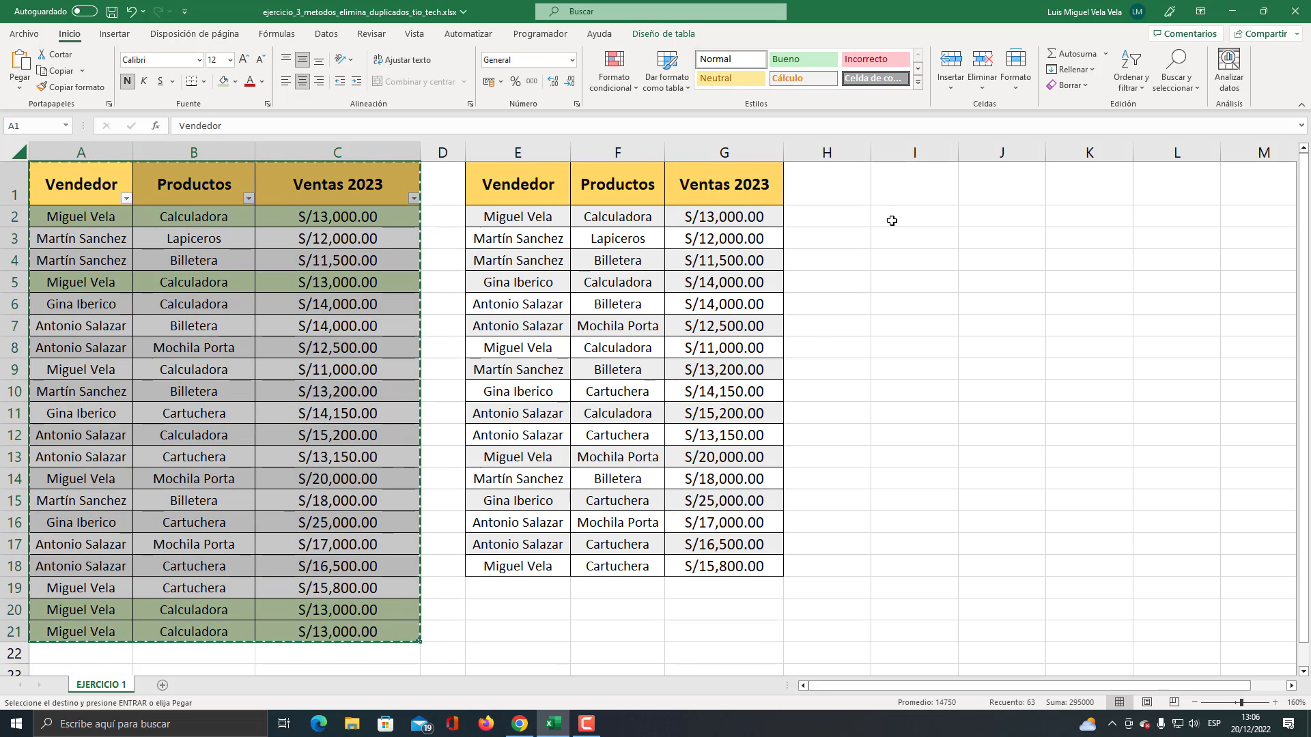
pyautogui.click(888, 183)
pyautogui.rightClick(889, 186)
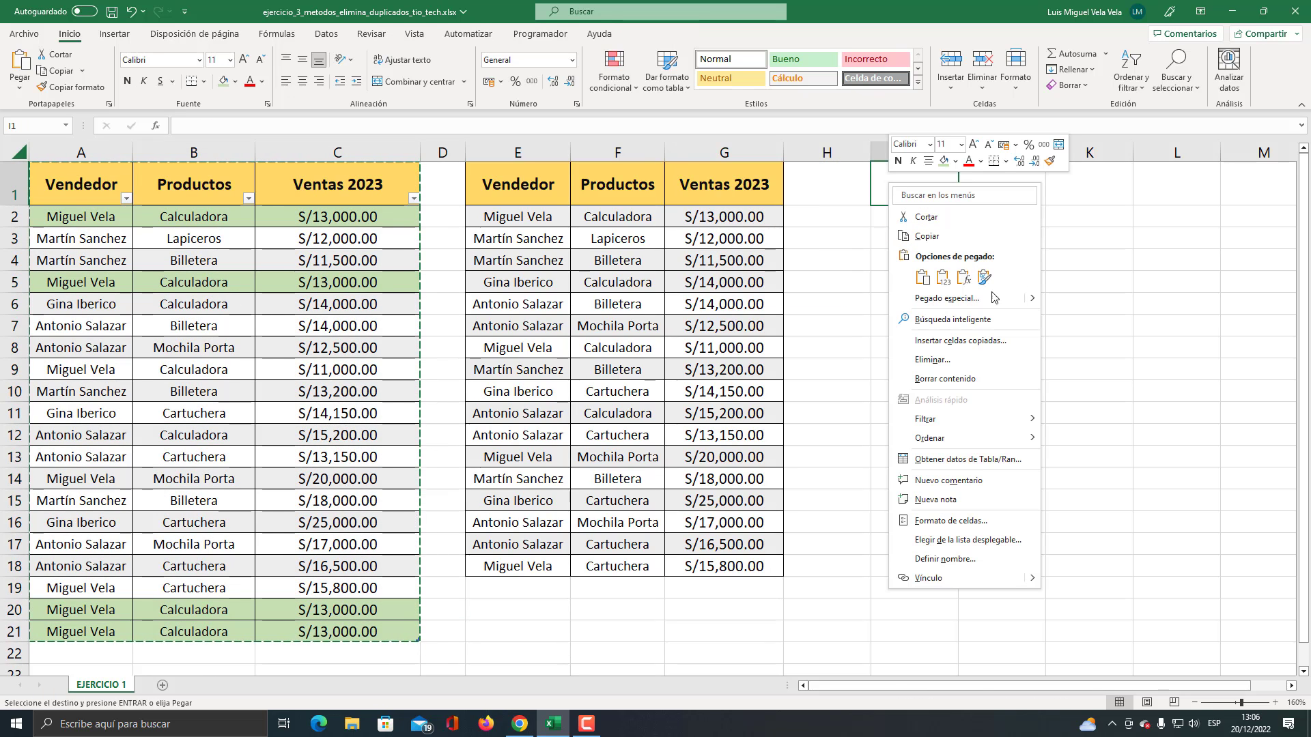
pyautogui.moveTo(948, 298)
pyautogui.click(1052, 356)
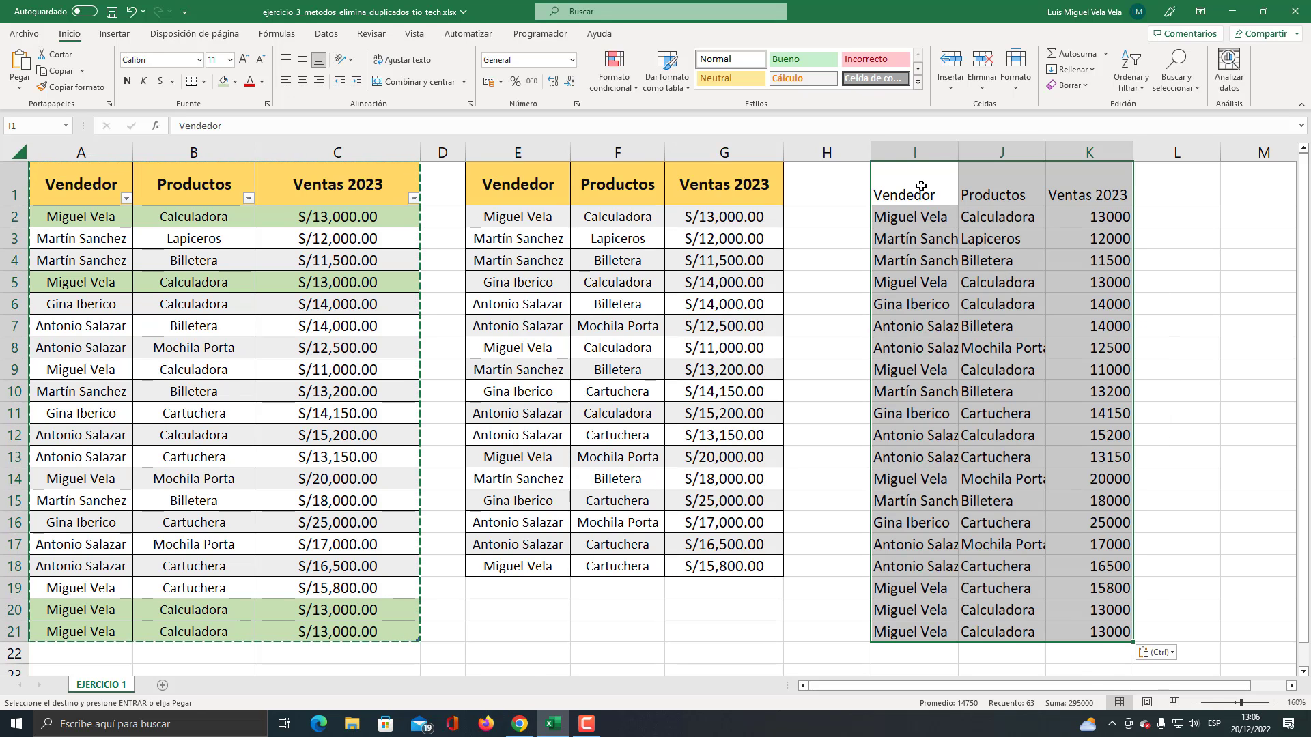
pyautogui.rightClick(922, 187)
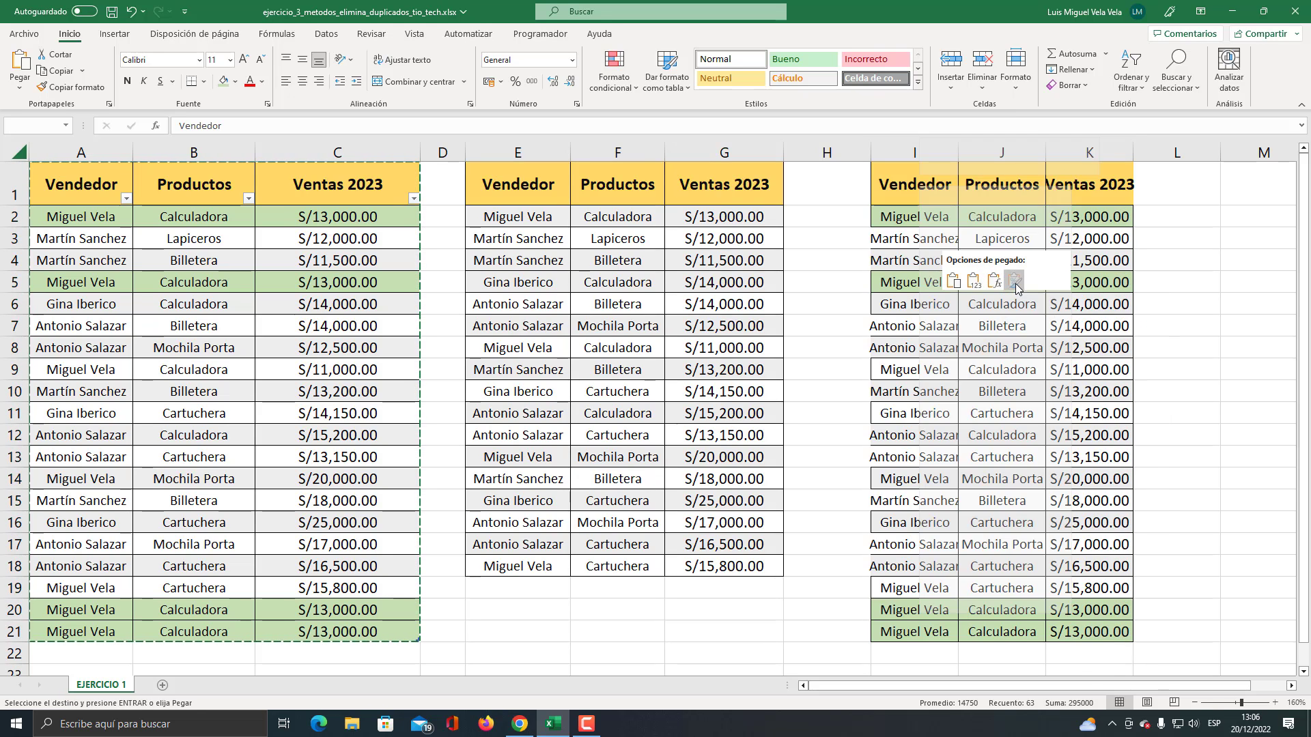
pyautogui.click(1015, 282)
# Autofit columns K, J and I so the copied table's contents fit.
pyautogui.doubleClick(1133, 151)
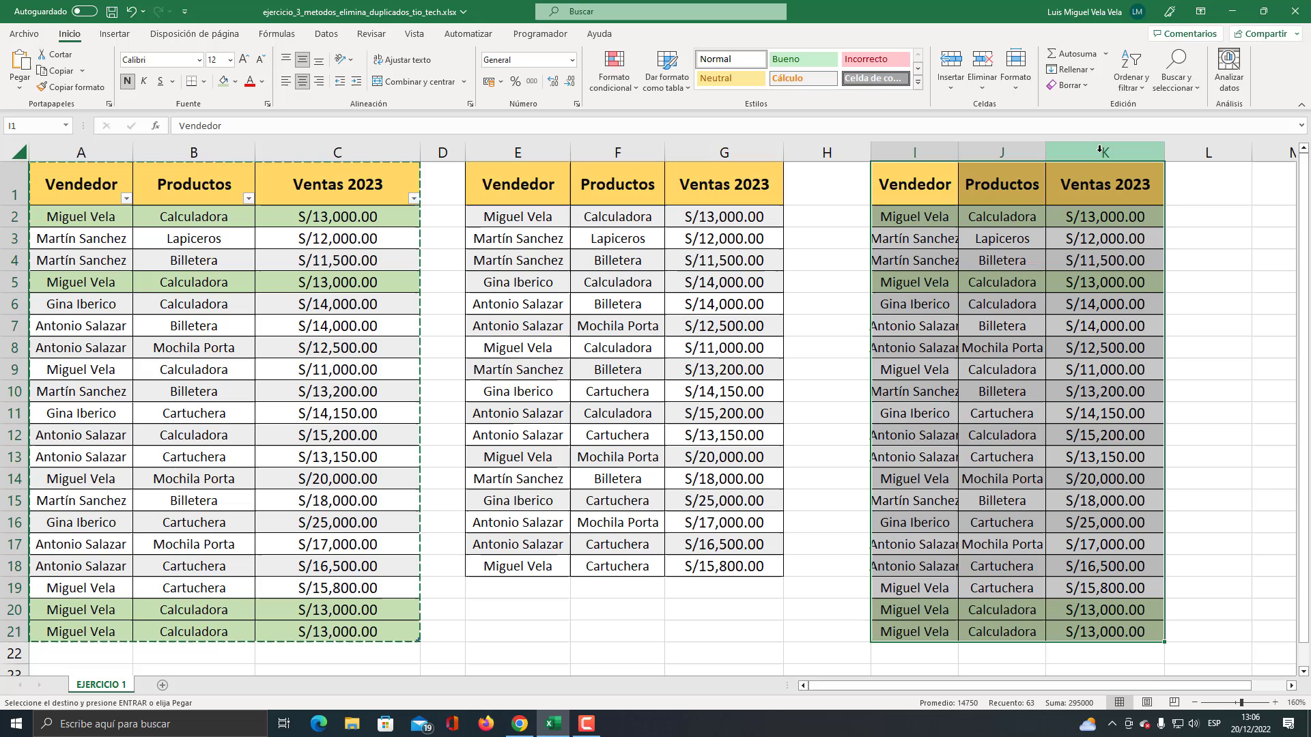
pyautogui.doubleClick(1049, 147)
pyautogui.doubleClick(958, 151)
pyautogui.click(944, 186)
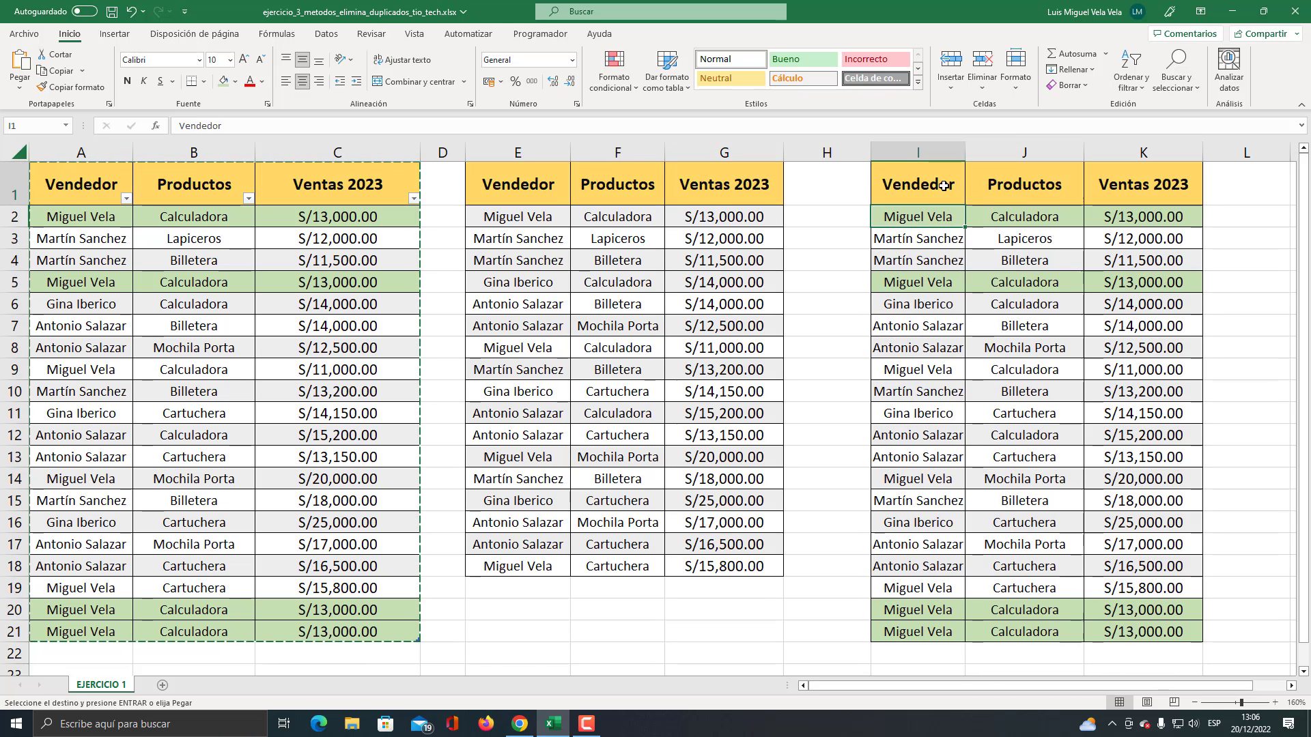
pyautogui.moveTo(943, 186); pyautogui.dragTo(1147, 629)
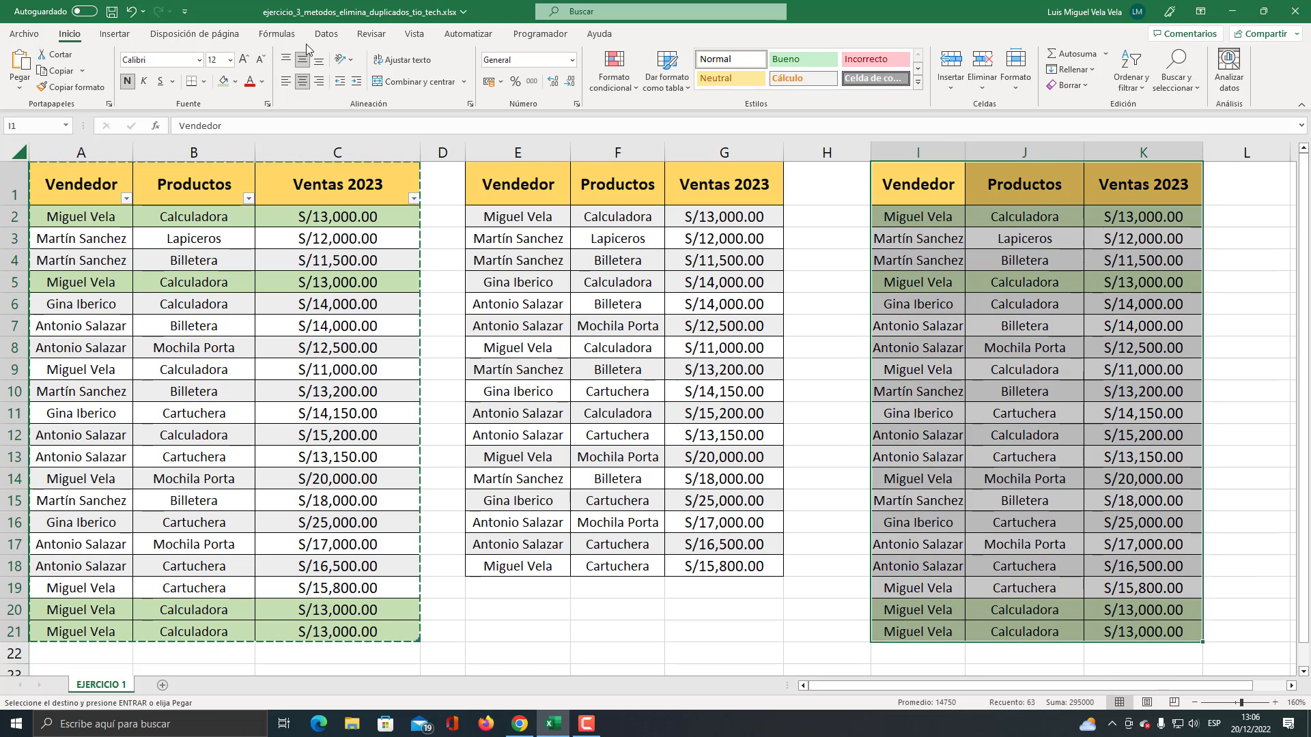
# Remove duplicates from I1:K21 matching only Vendedor and Productos, leaving 11 unique rows.
pyautogui.click(325, 33)
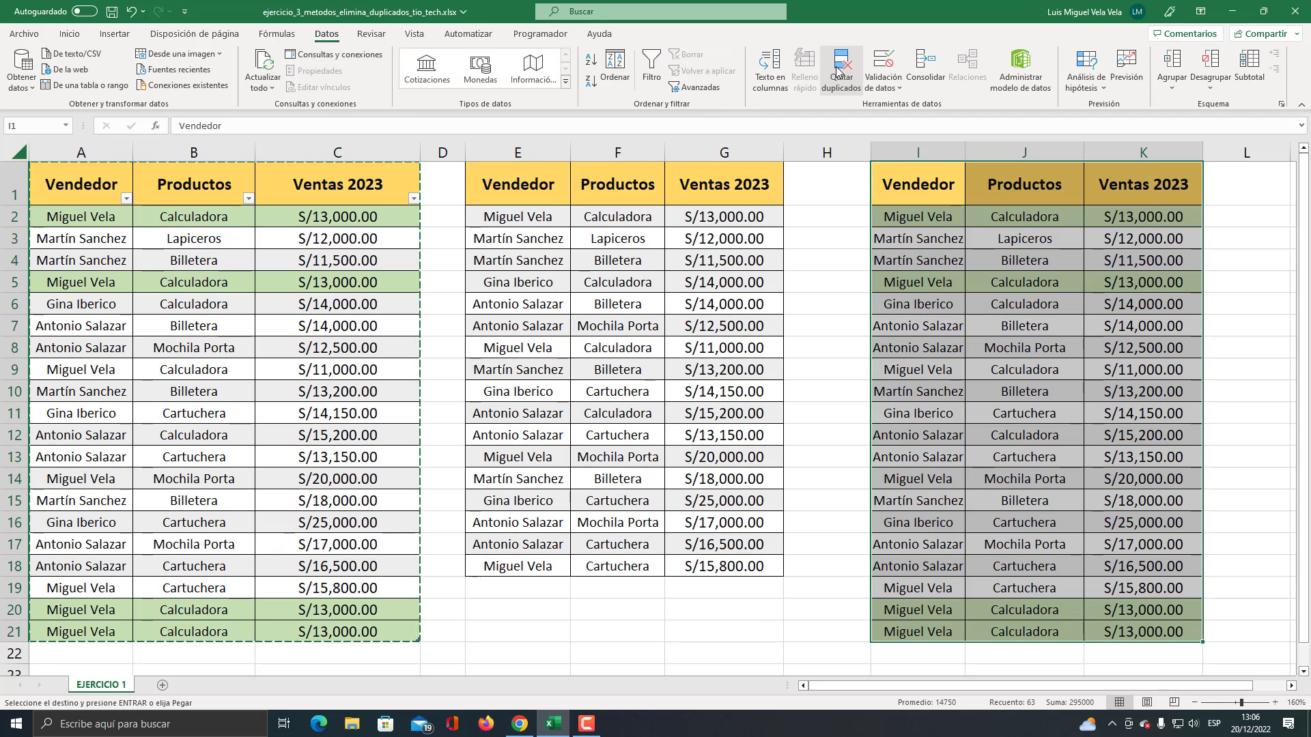
pyautogui.click(838, 71)
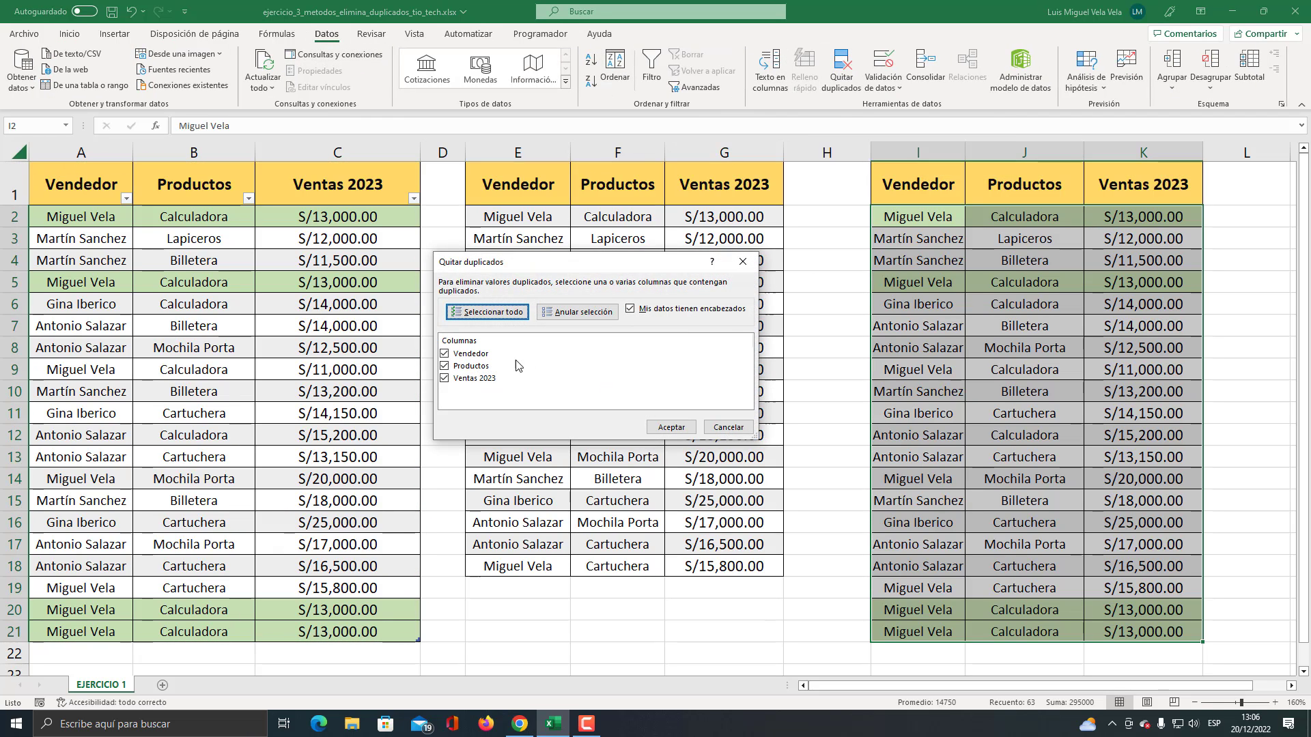
pyautogui.click(444, 378)
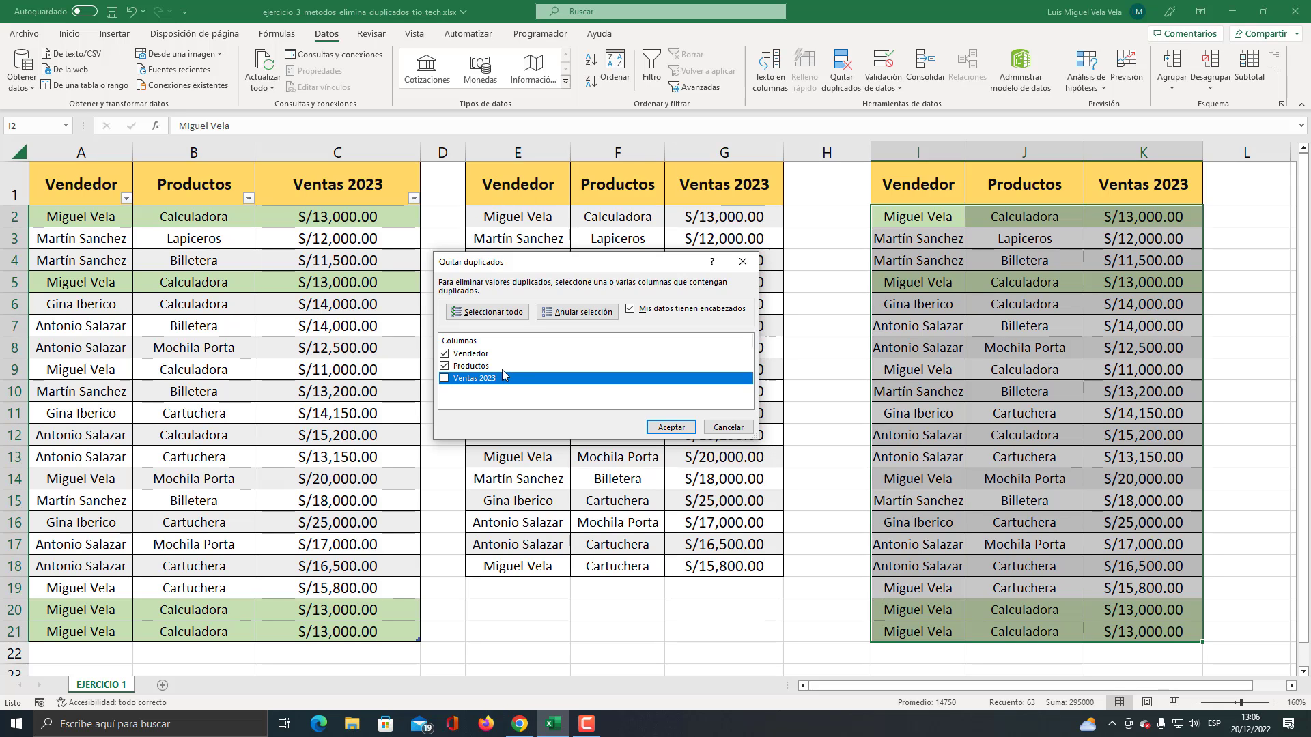
pyautogui.click(674, 427)
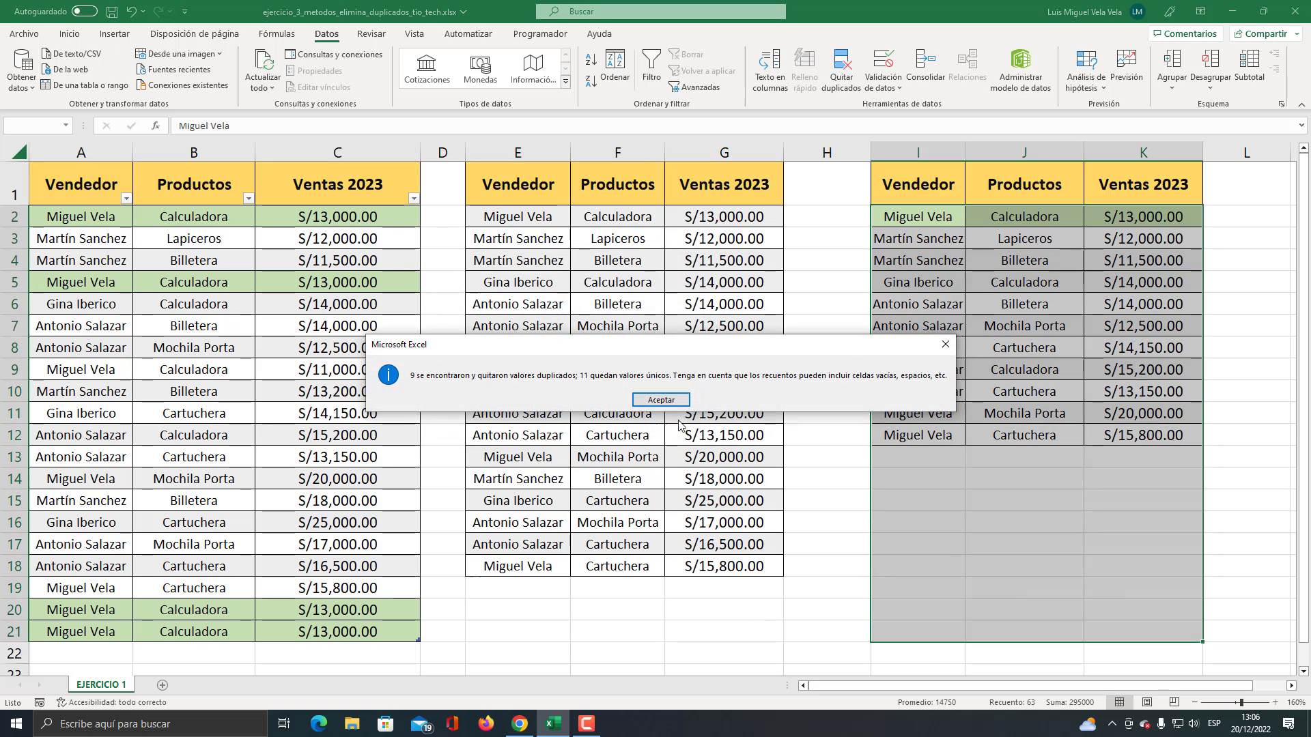
pyautogui.click(683, 400)
pyautogui.click(972, 478)
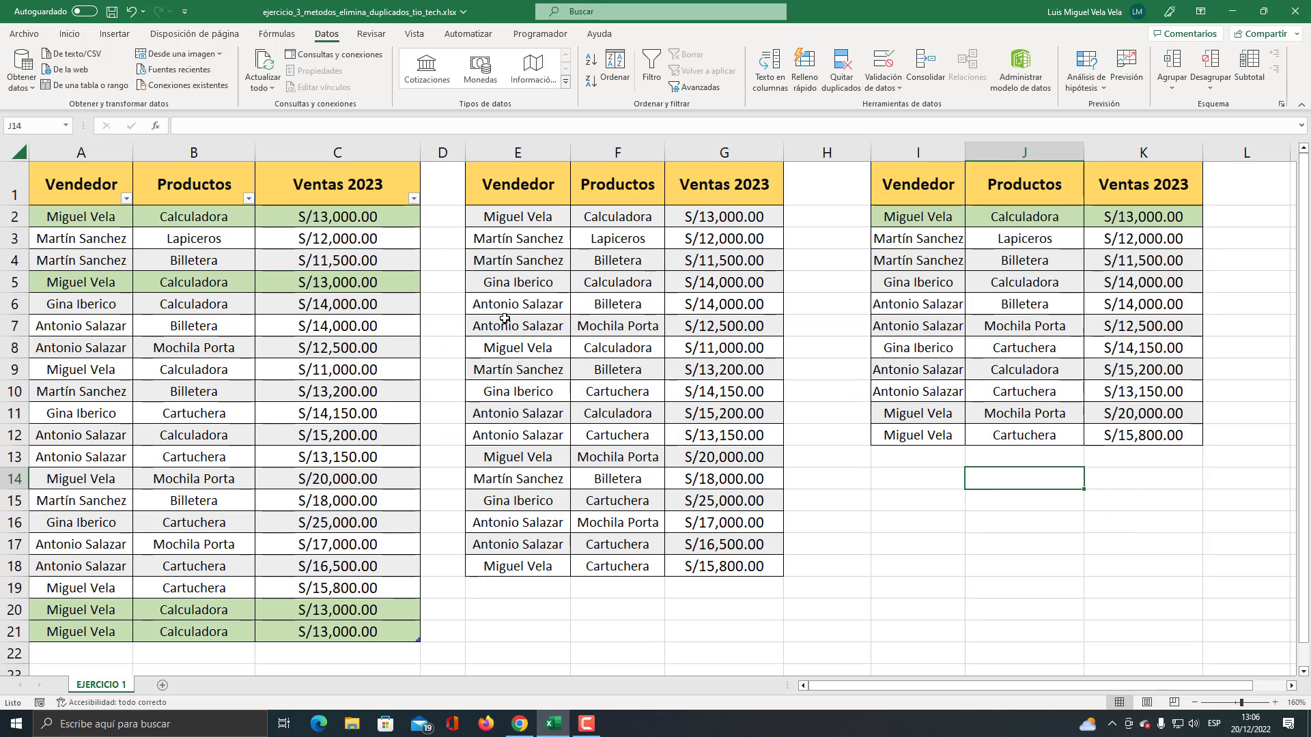
# Compare the column ranges, then select columns I to K and open their context menu.
pyautogui.moveTo(518, 152); pyautogui.dragTo(724, 151)
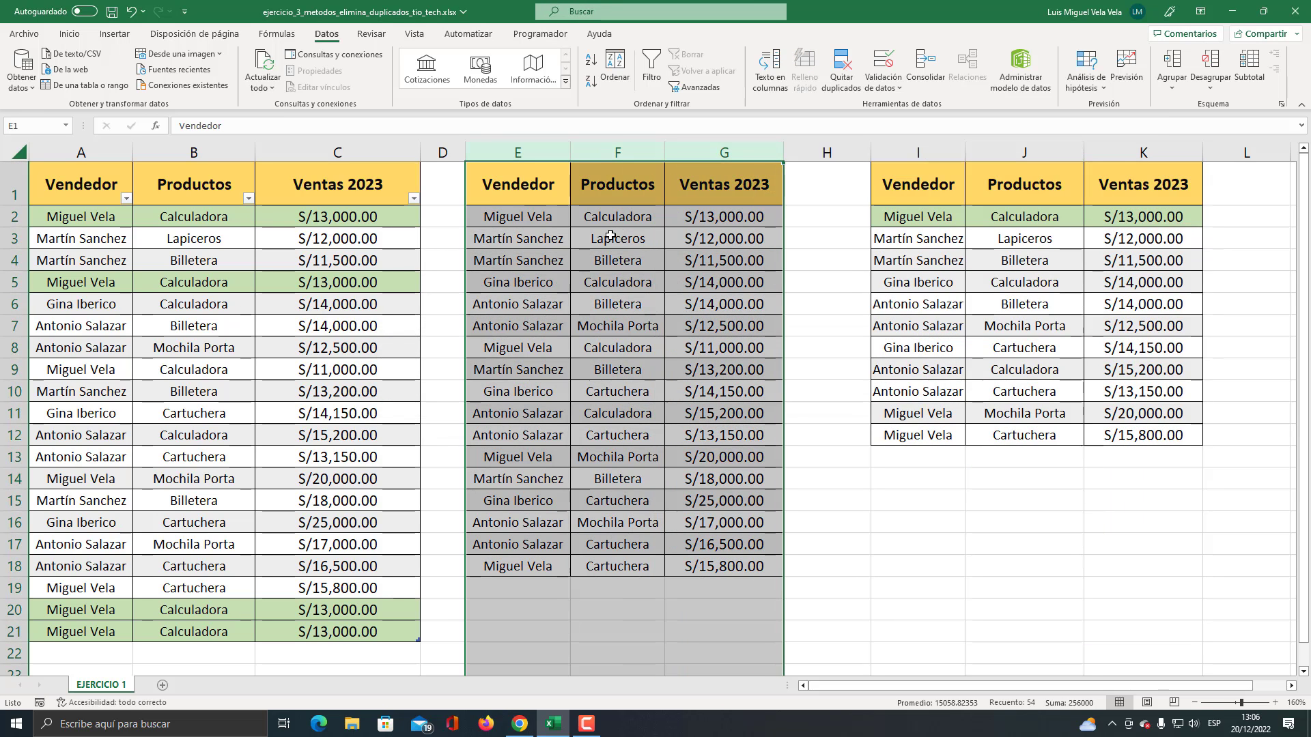
pyautogui.click(555, 229)
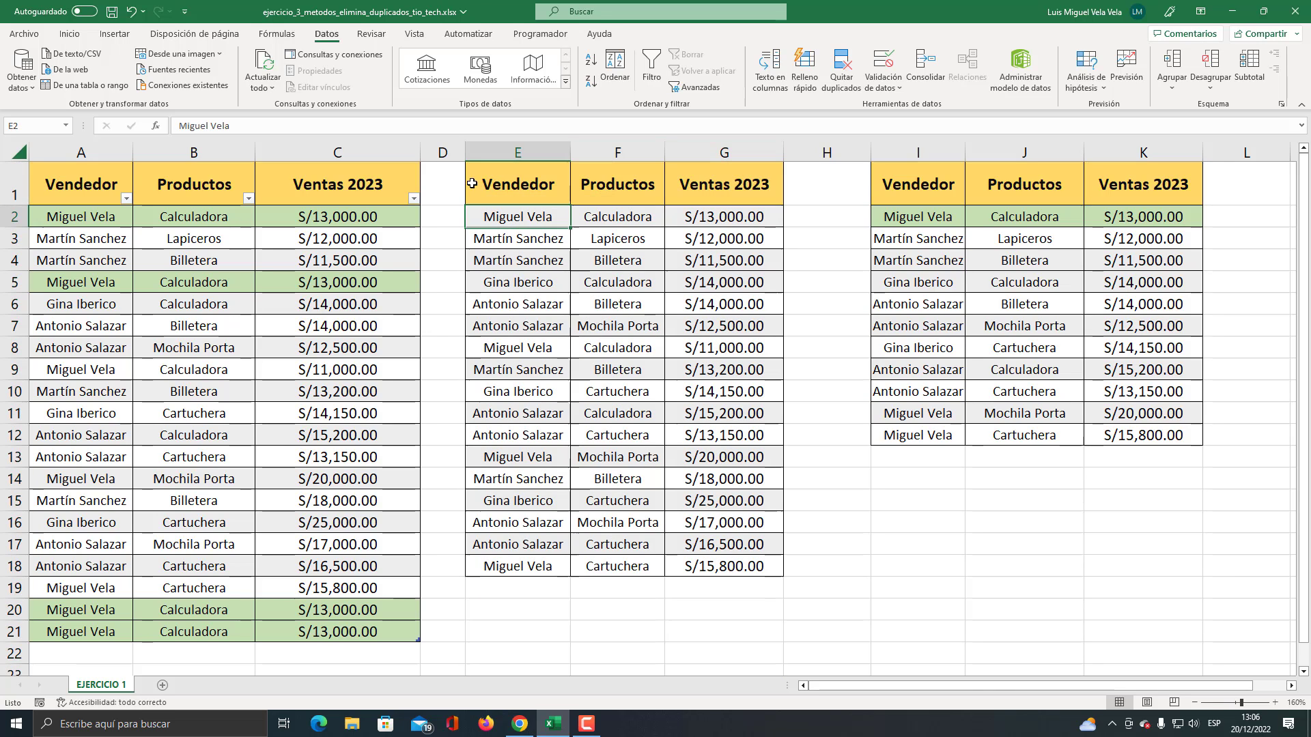
pyautogui.moveTo(81, 152); pyautogui.dragTo(339, 147)
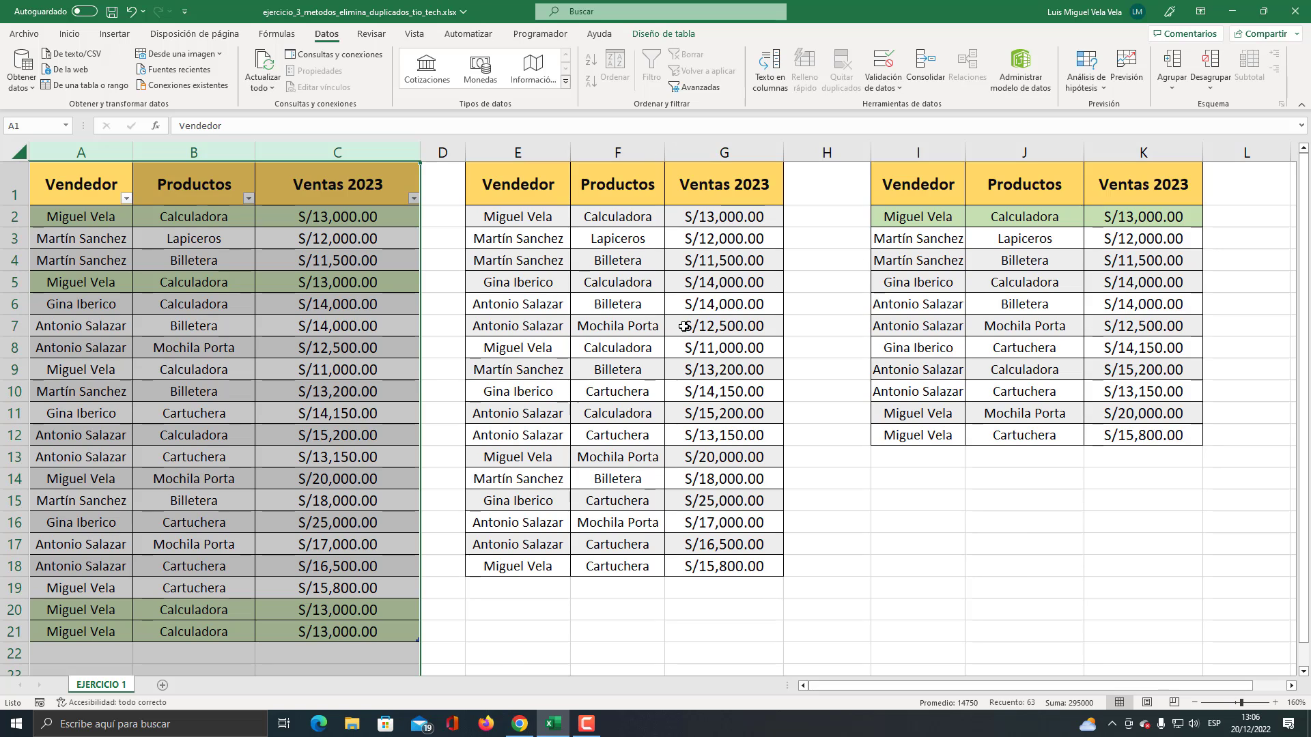
pyautogui.click(522, 149)
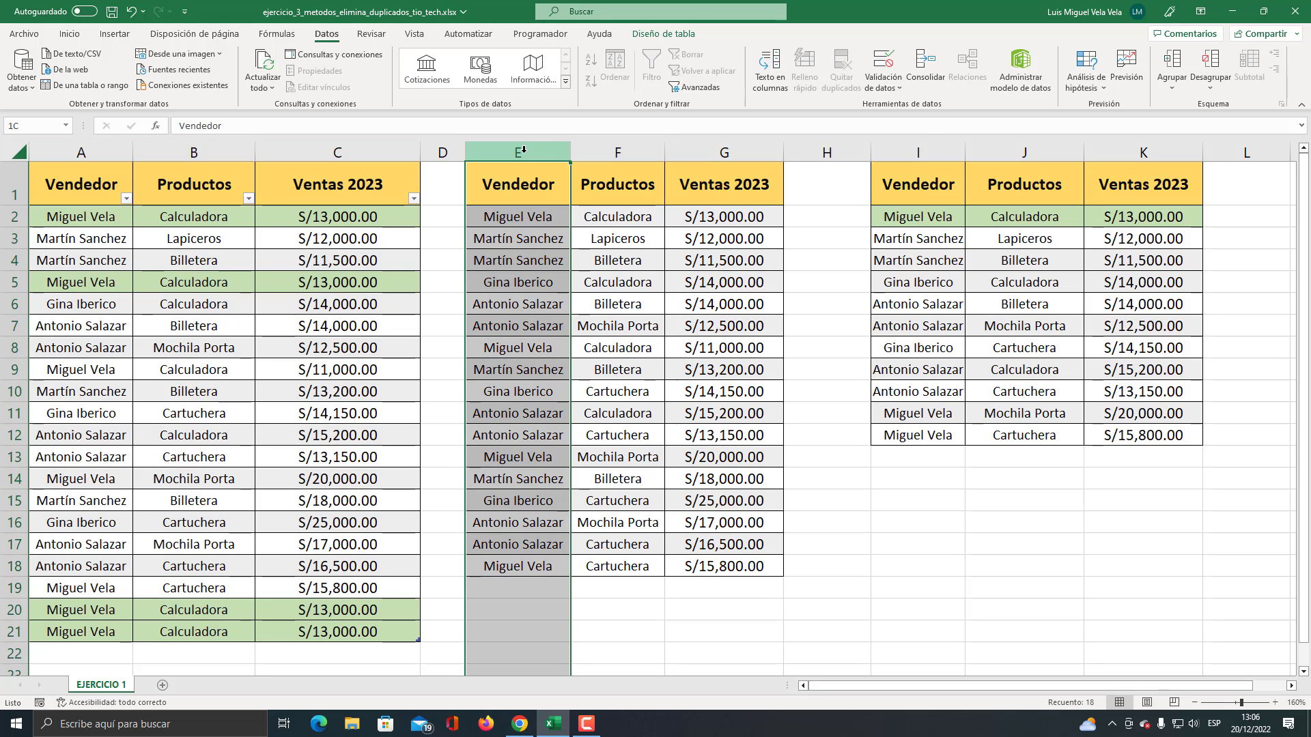
pyautogui.moveTo(918, 152); pyautogui.dragTo(1109, 145)
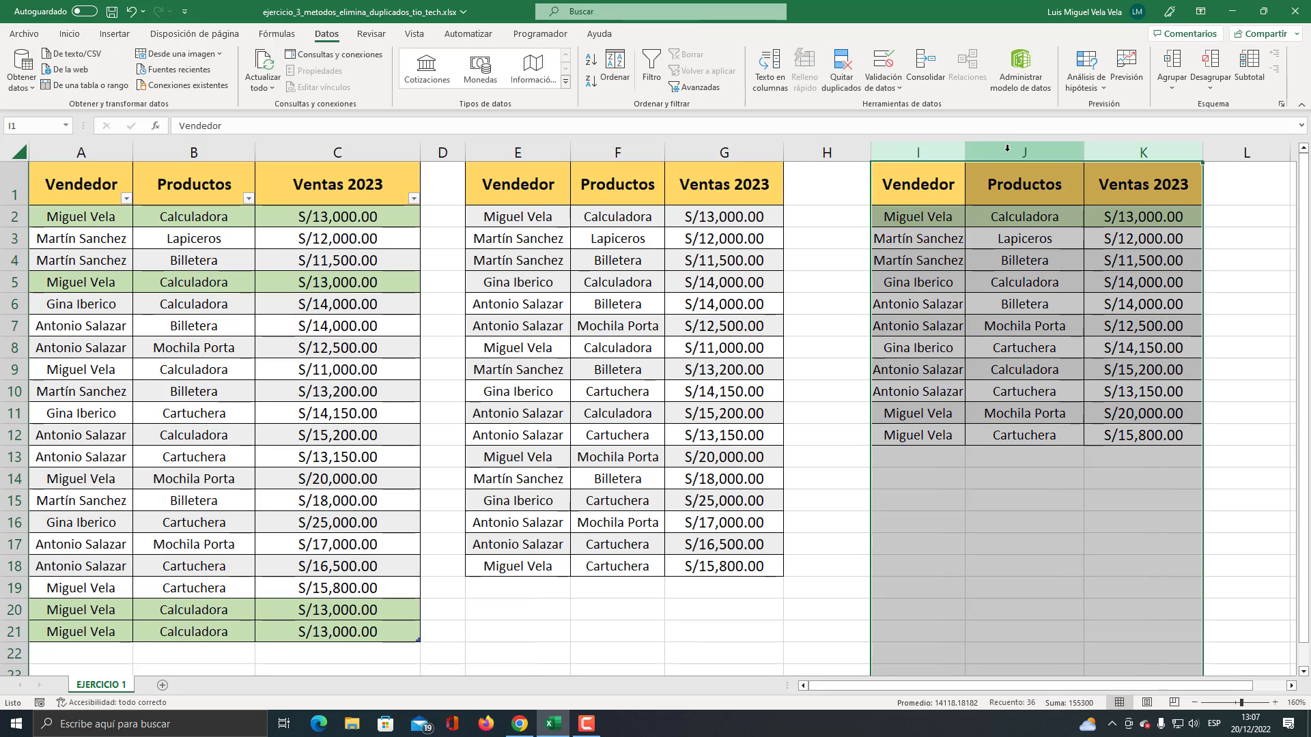
pyautogui.rightClick(1008, 147)
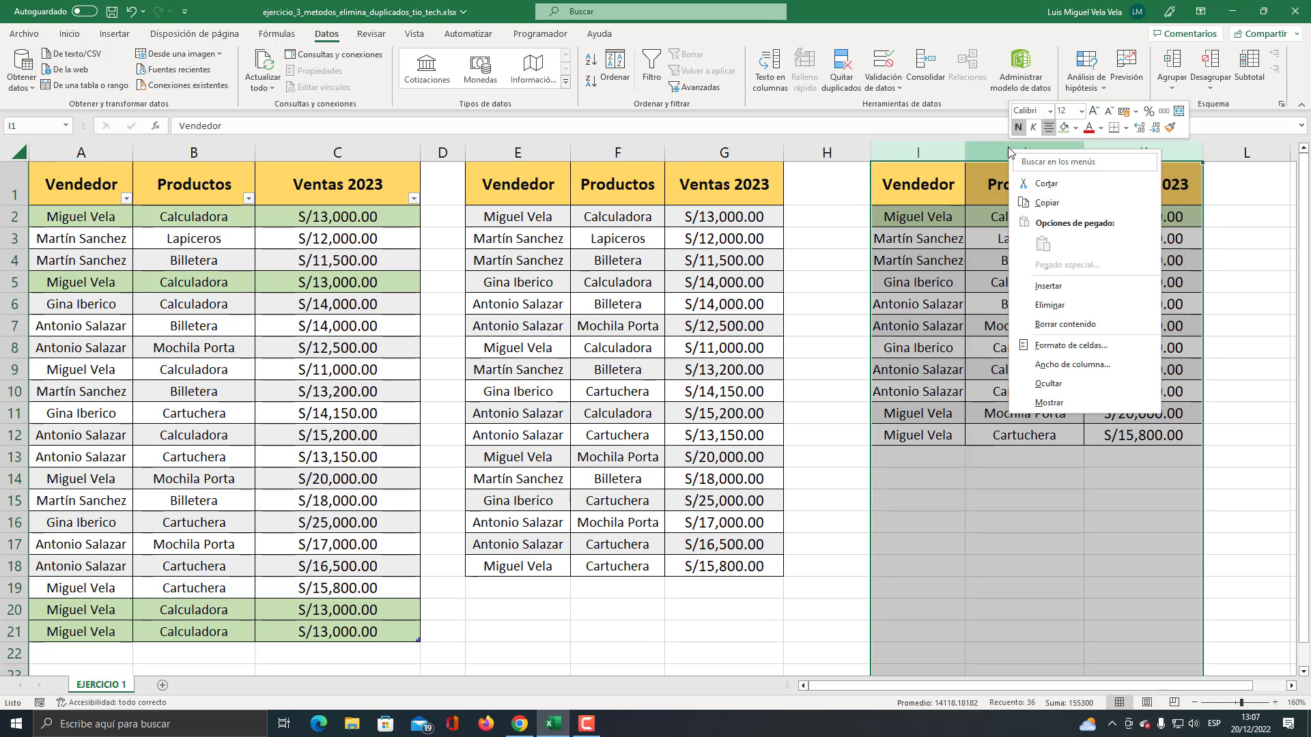
# Delete columns I–K and enter =UNICOS(Tabla1) in I2 to spill the unique rows.
pyautogui.click(1051, 306)
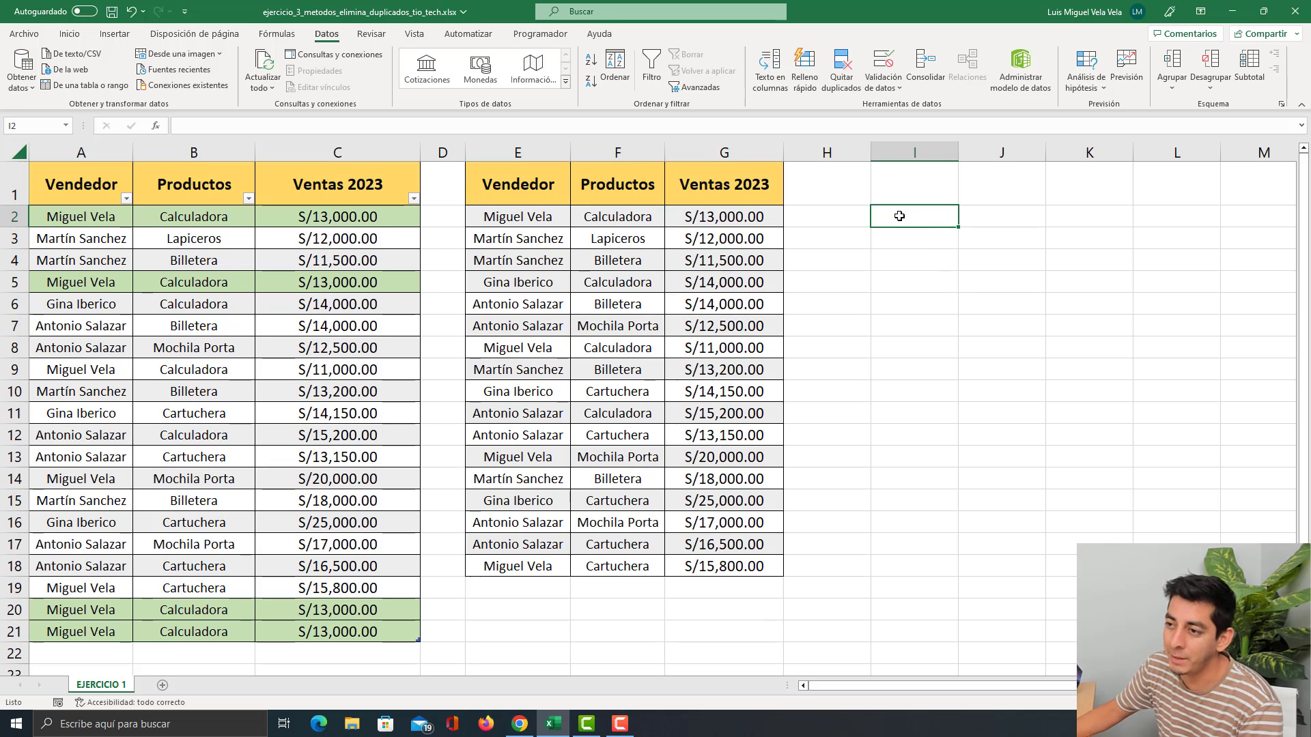
pyautogui.write('=')
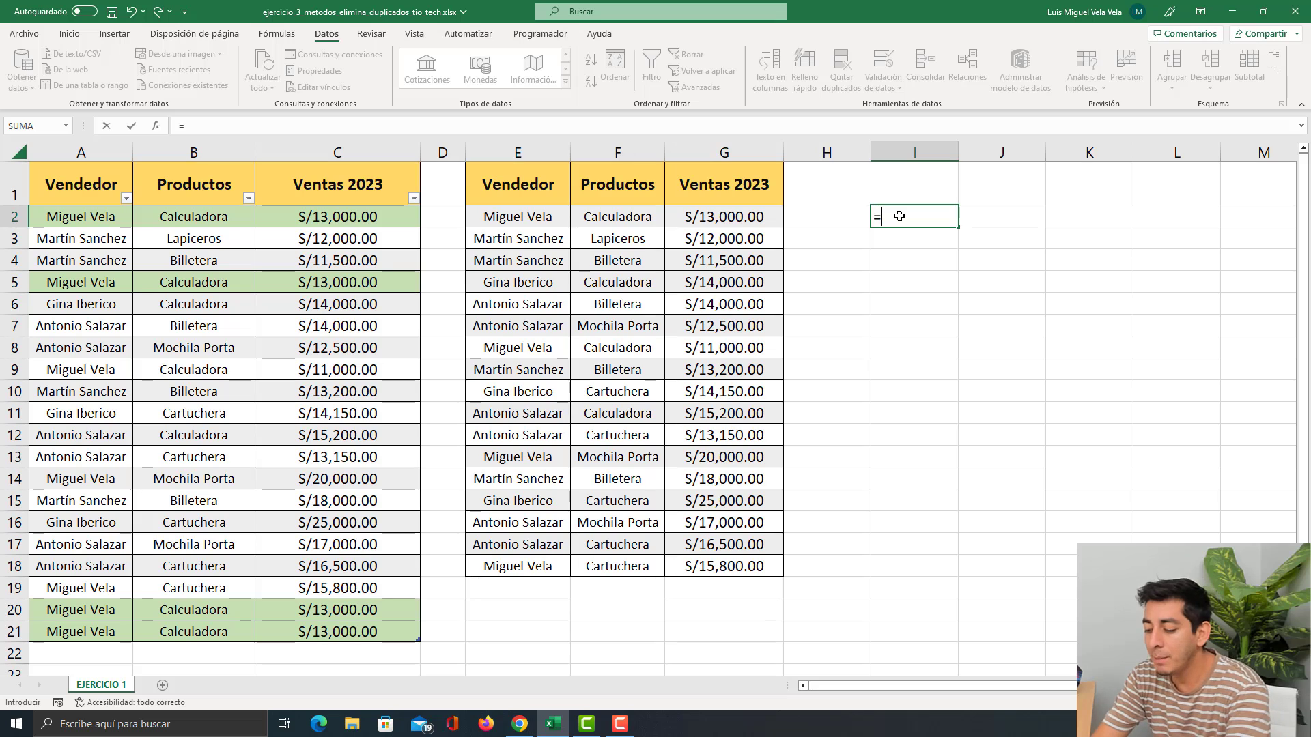
pyautogui.write('UNICOS')
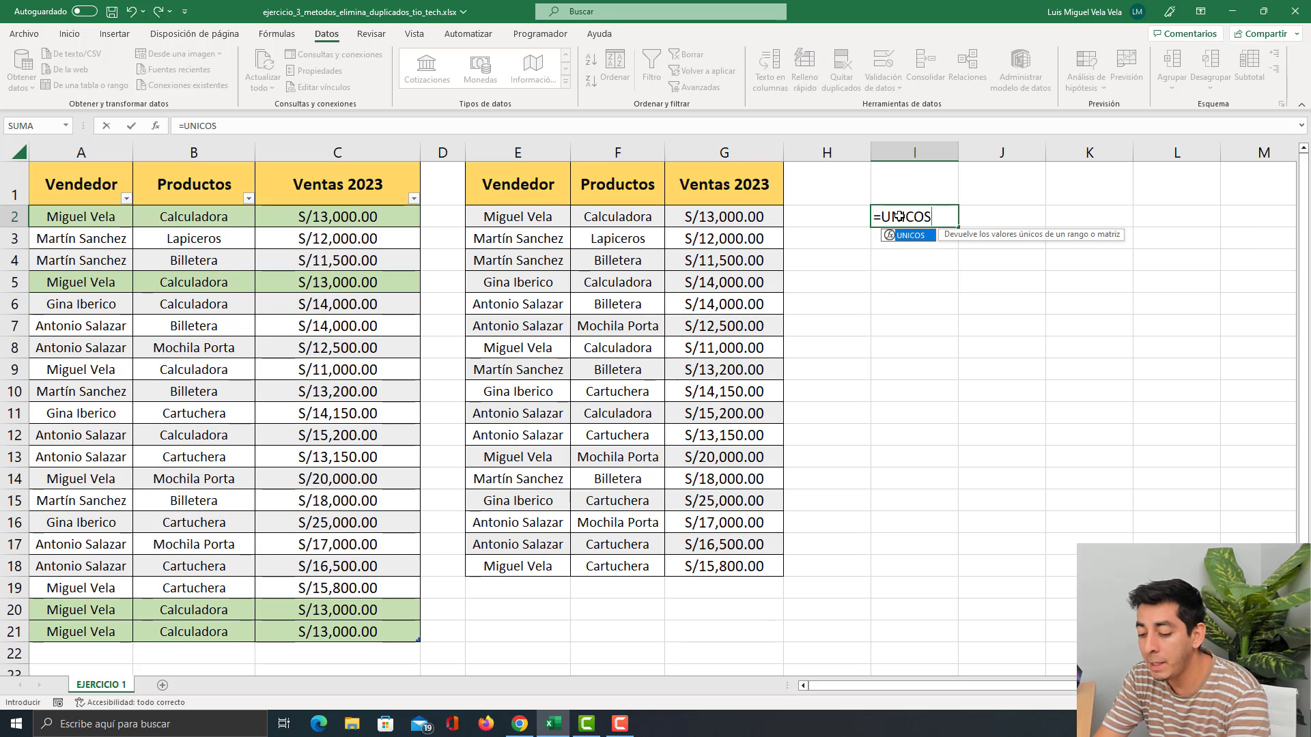
pyautogui.write('(')
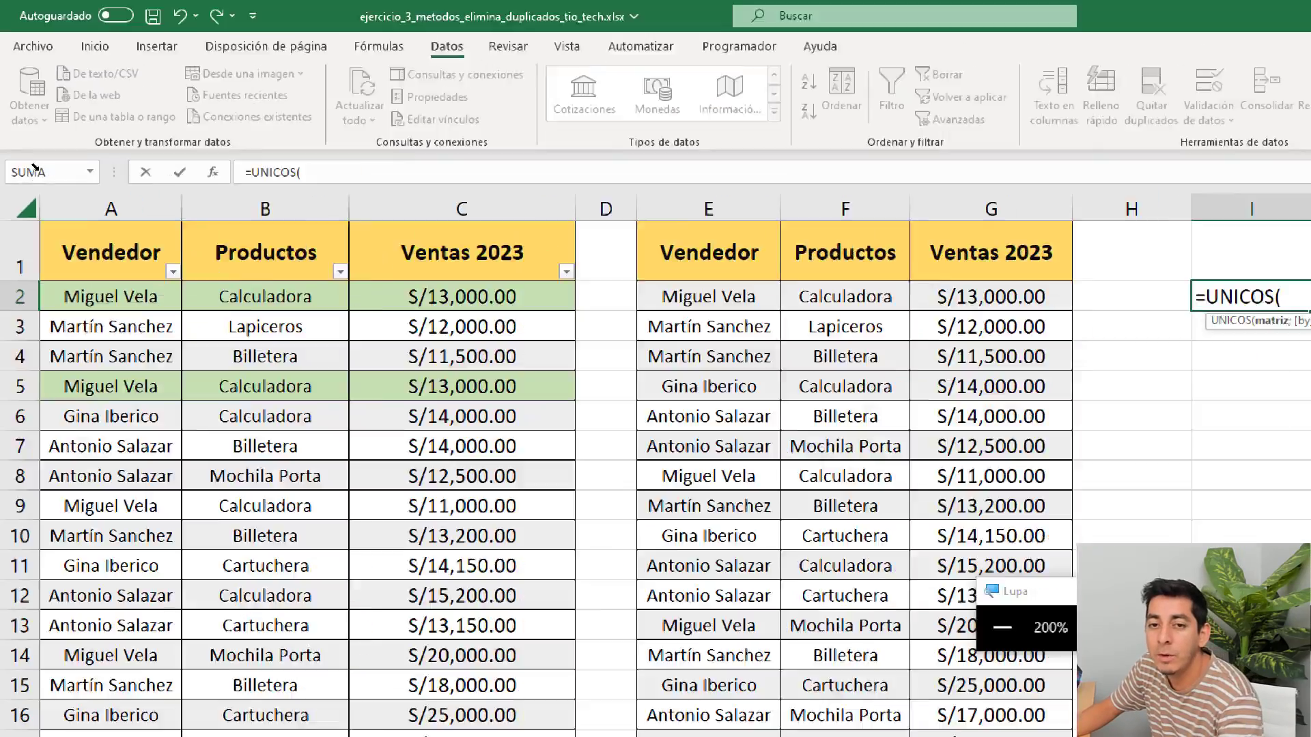
pyautogui.click(34, 166)
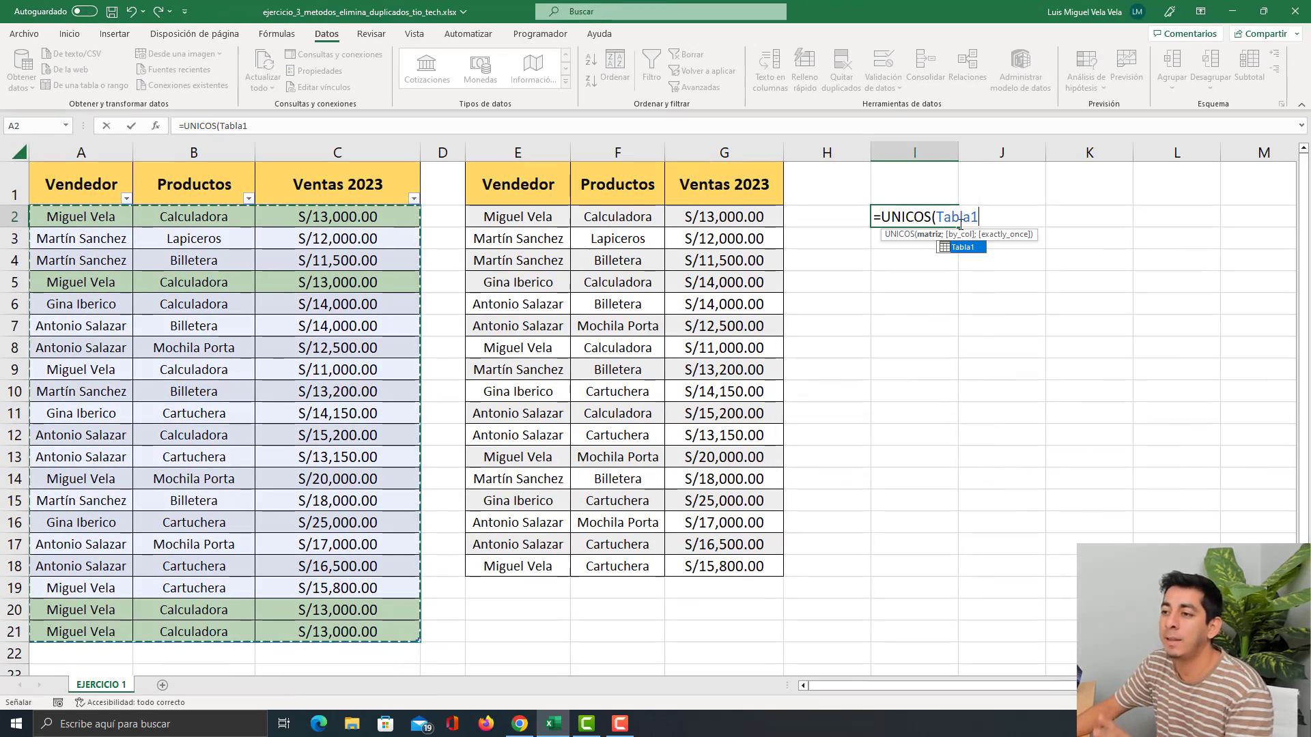
pyautogui.press('super+plus')
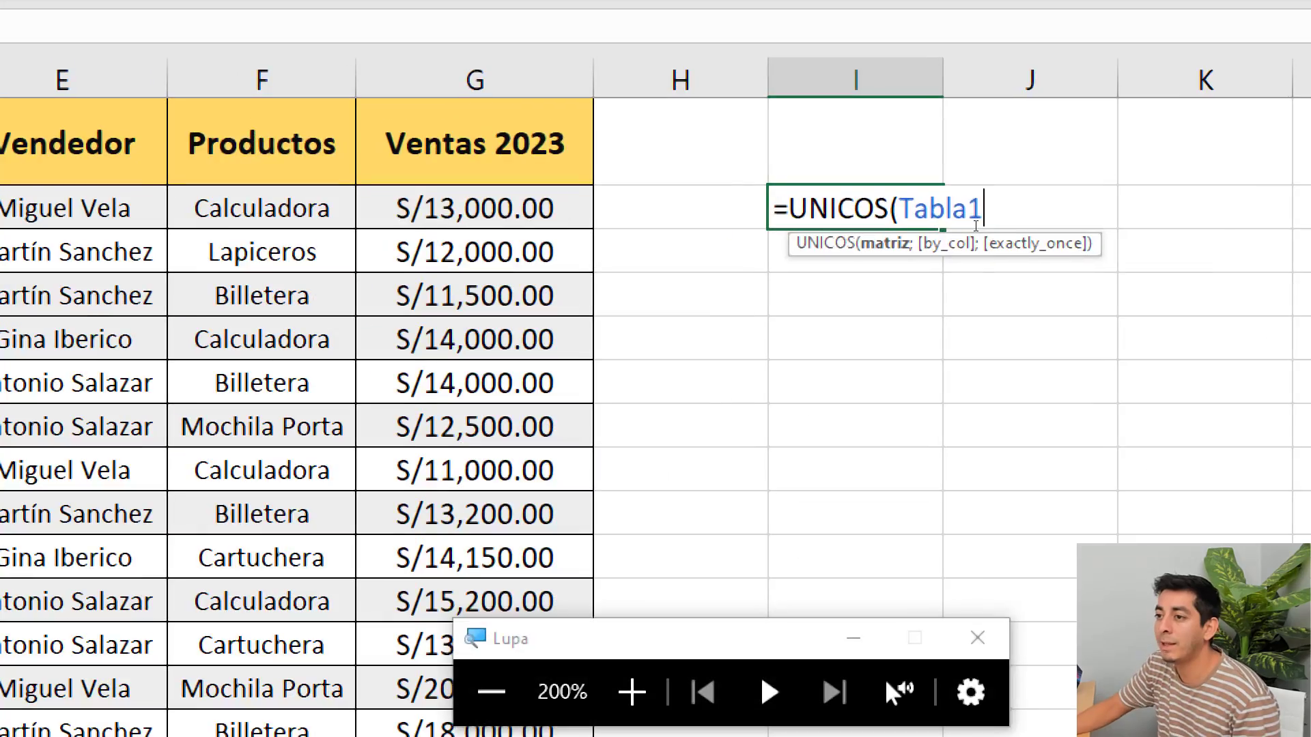
pyautogui.write(')')
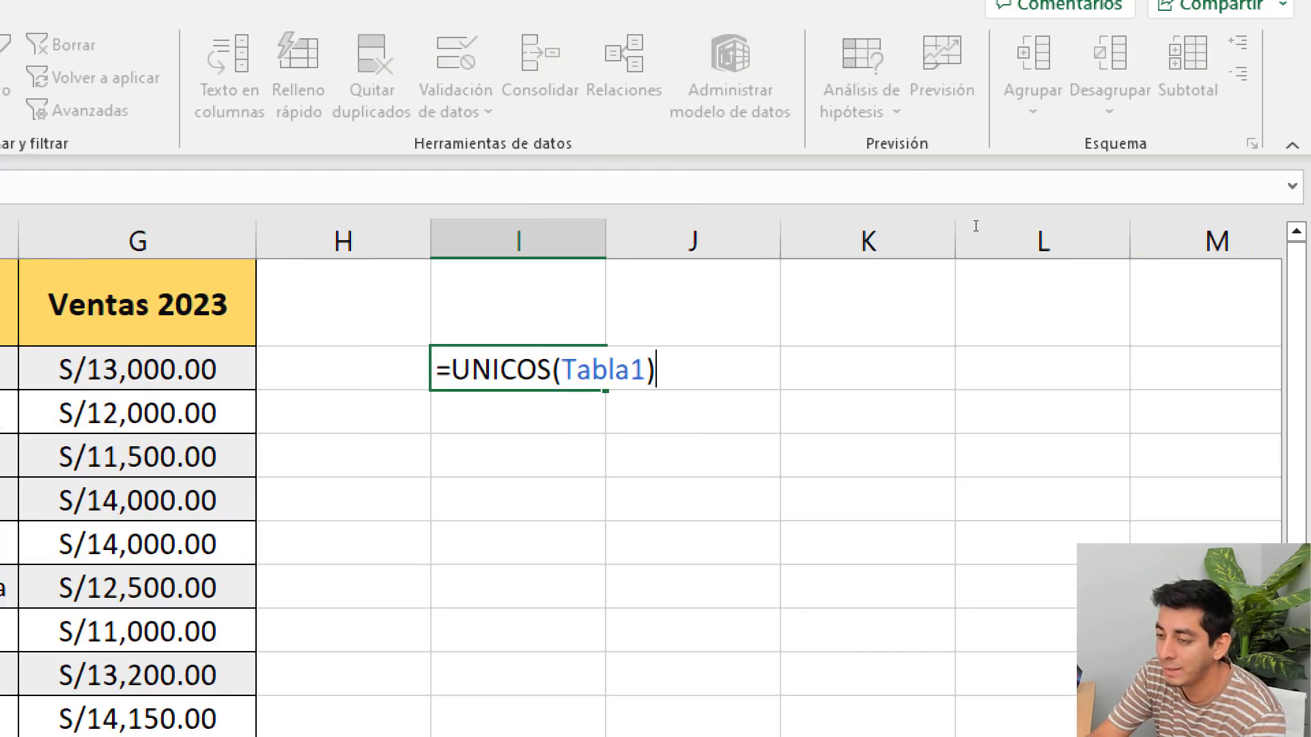
pyautogui.press('Return')
pyautogui.press('super+minus')
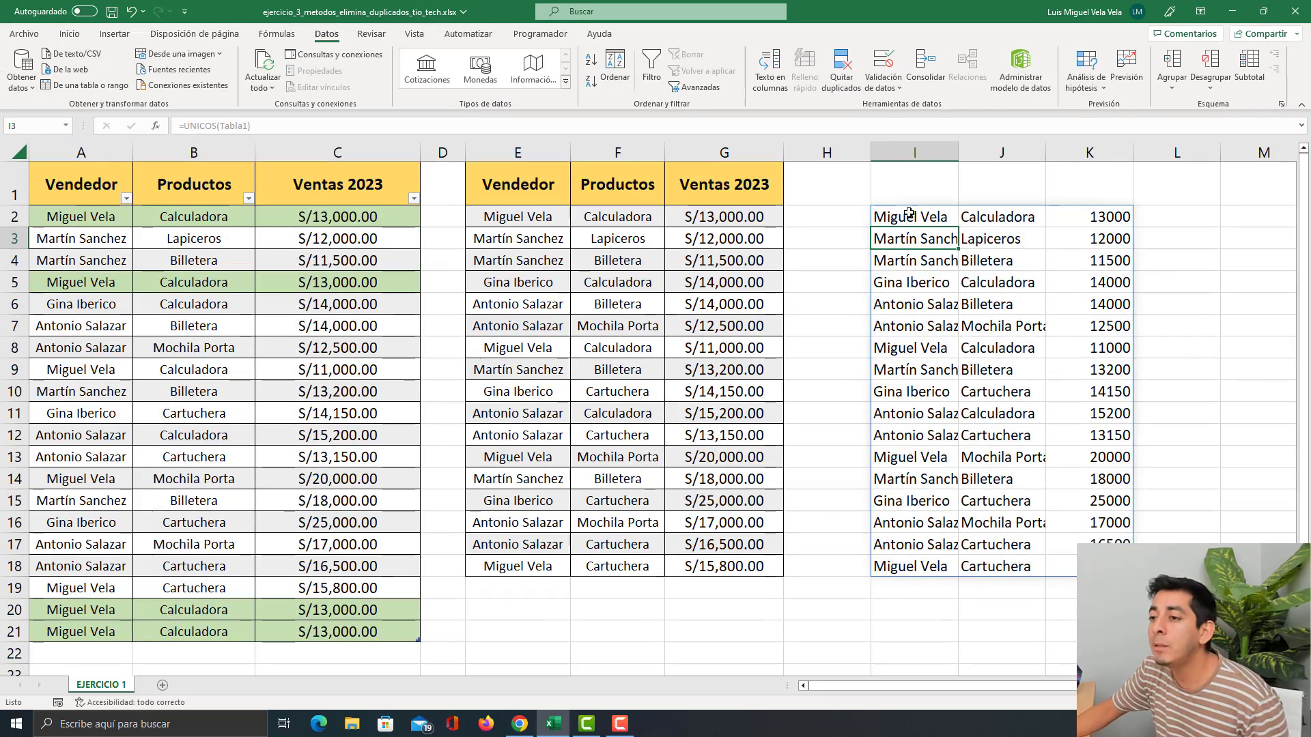
pyautogui.moveTo(909, 214); pyautogui.dragTo(1065, 567)
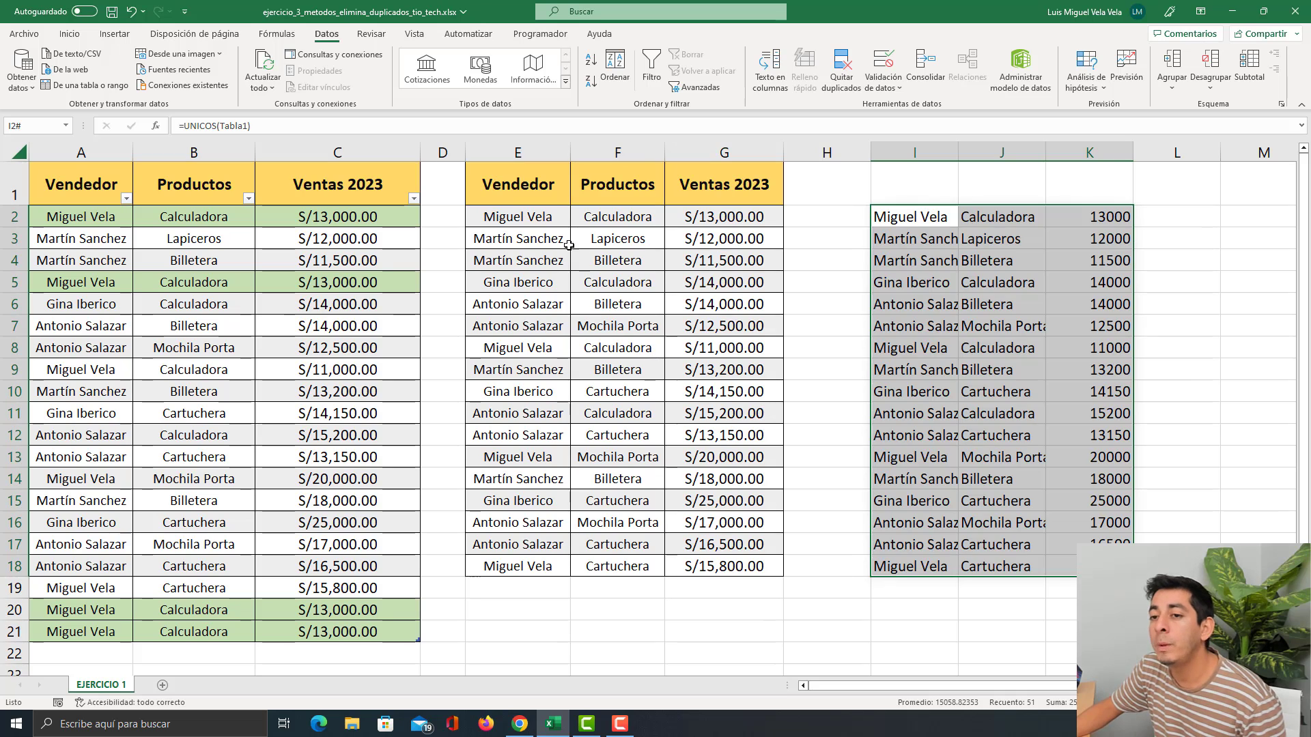
pyautogui.moveTo(524, 217); pyautogui.dragTo(704, 532)
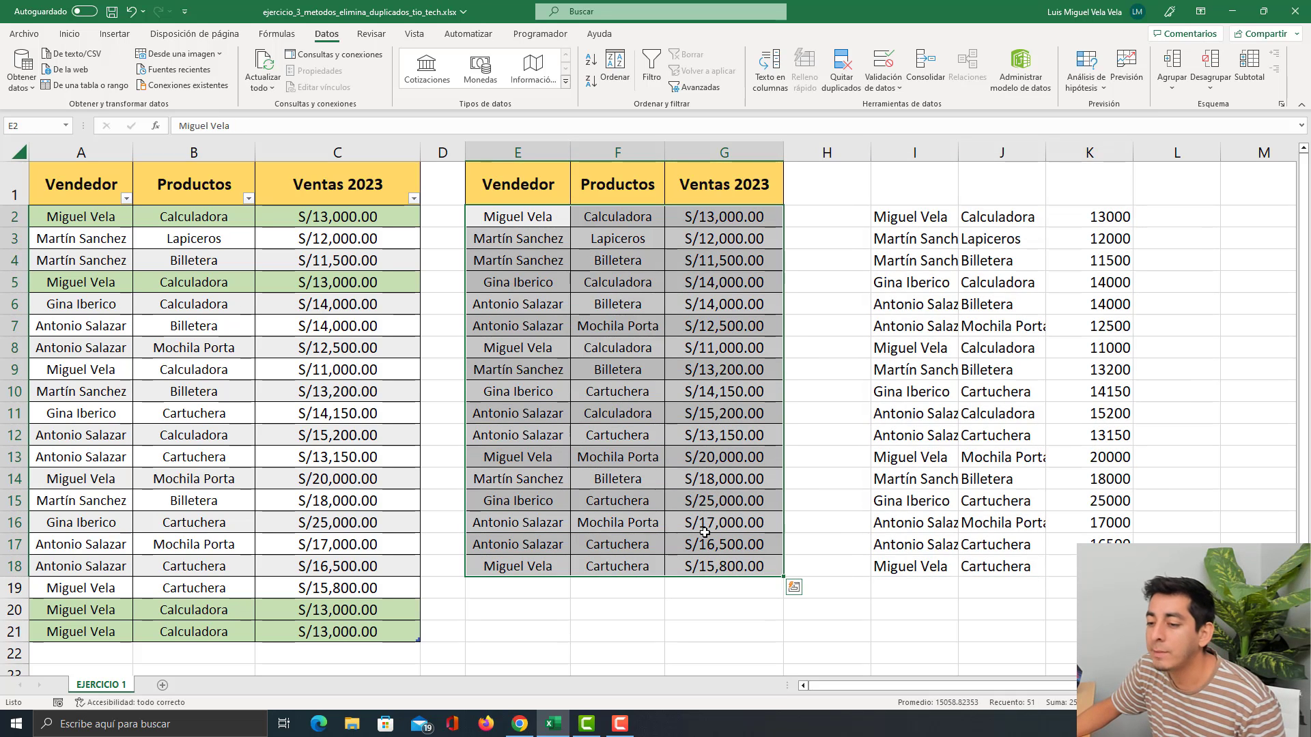
pyautogui.click(622, 387)
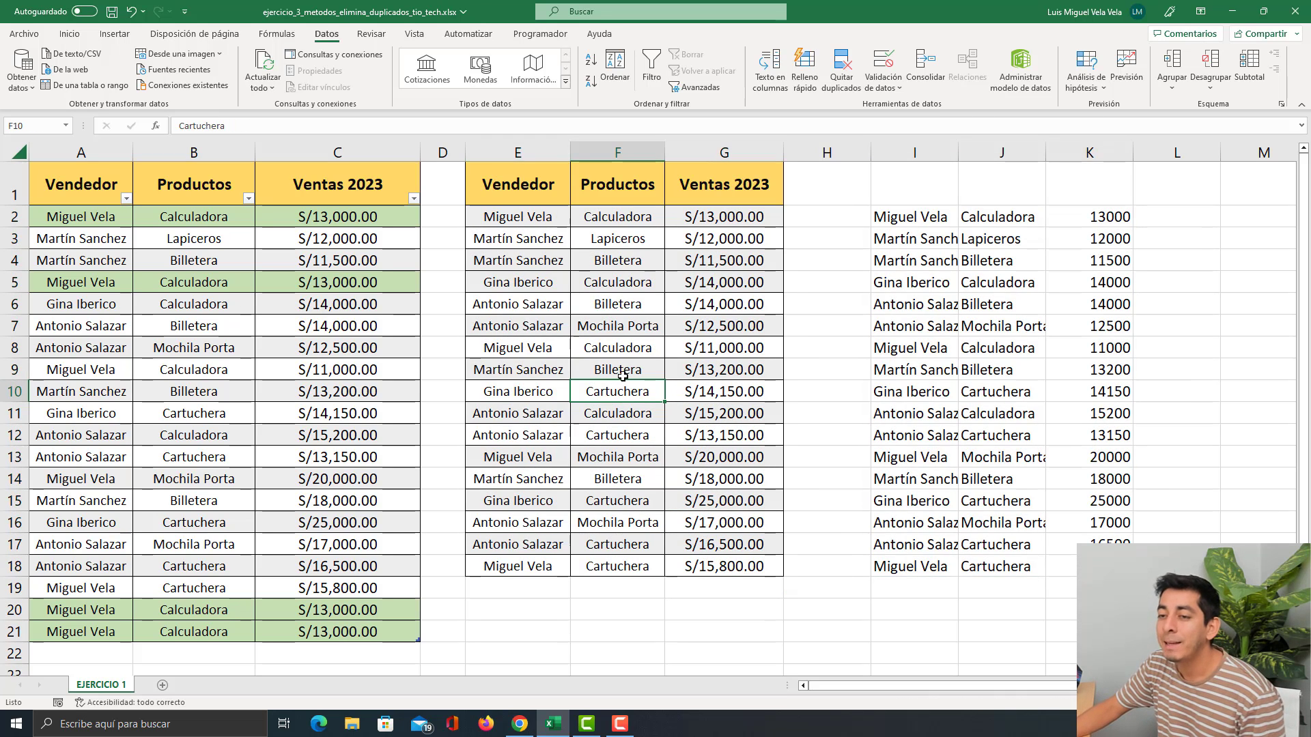
pyautogui.click(508, 215)
pyautogui.moveTo(508, 215); pyautogui.dragTo(724, 566)
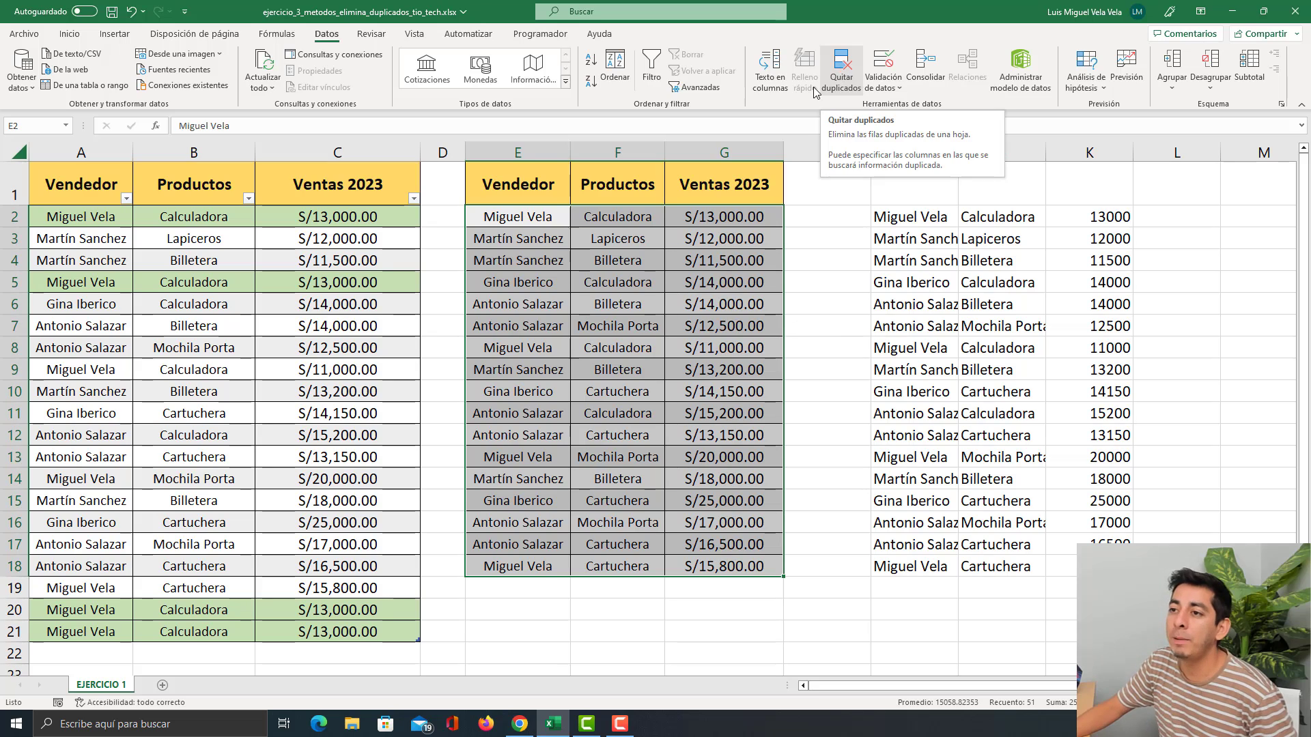
pyautogui.click(620, 362)
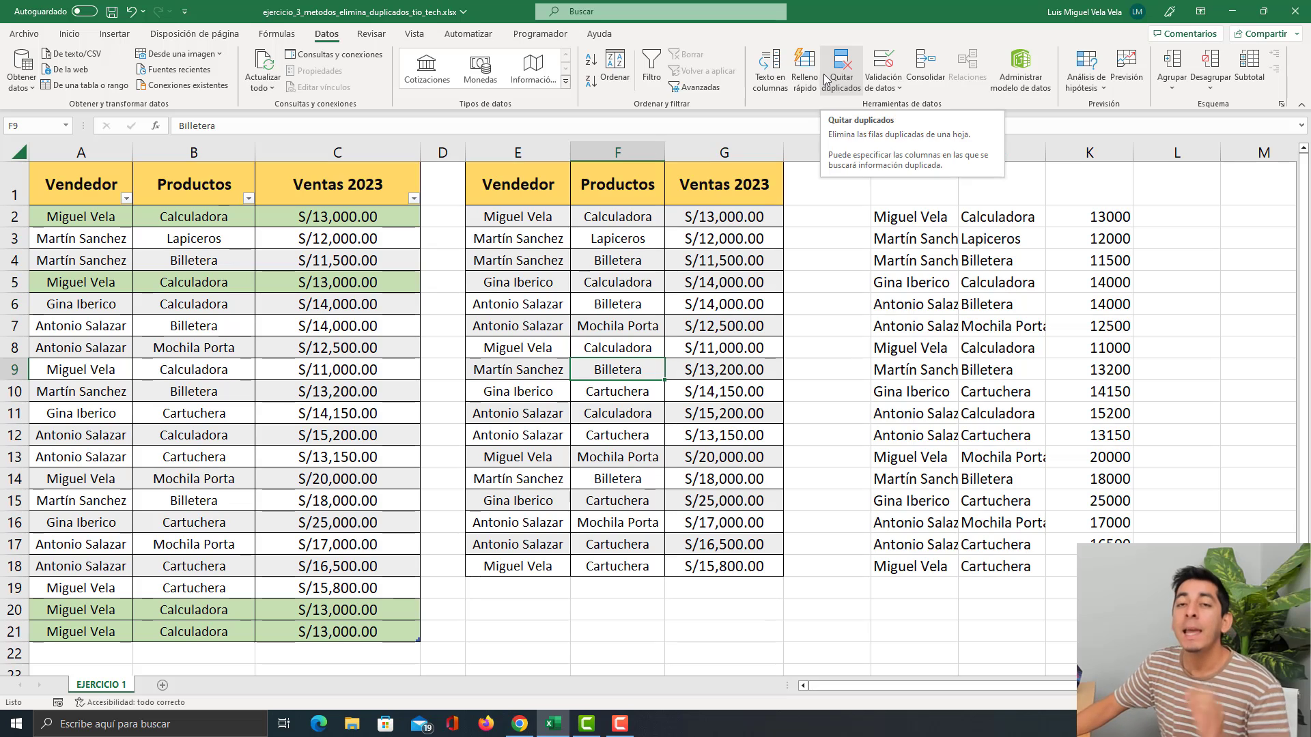
pyautogui.click(927, 219)
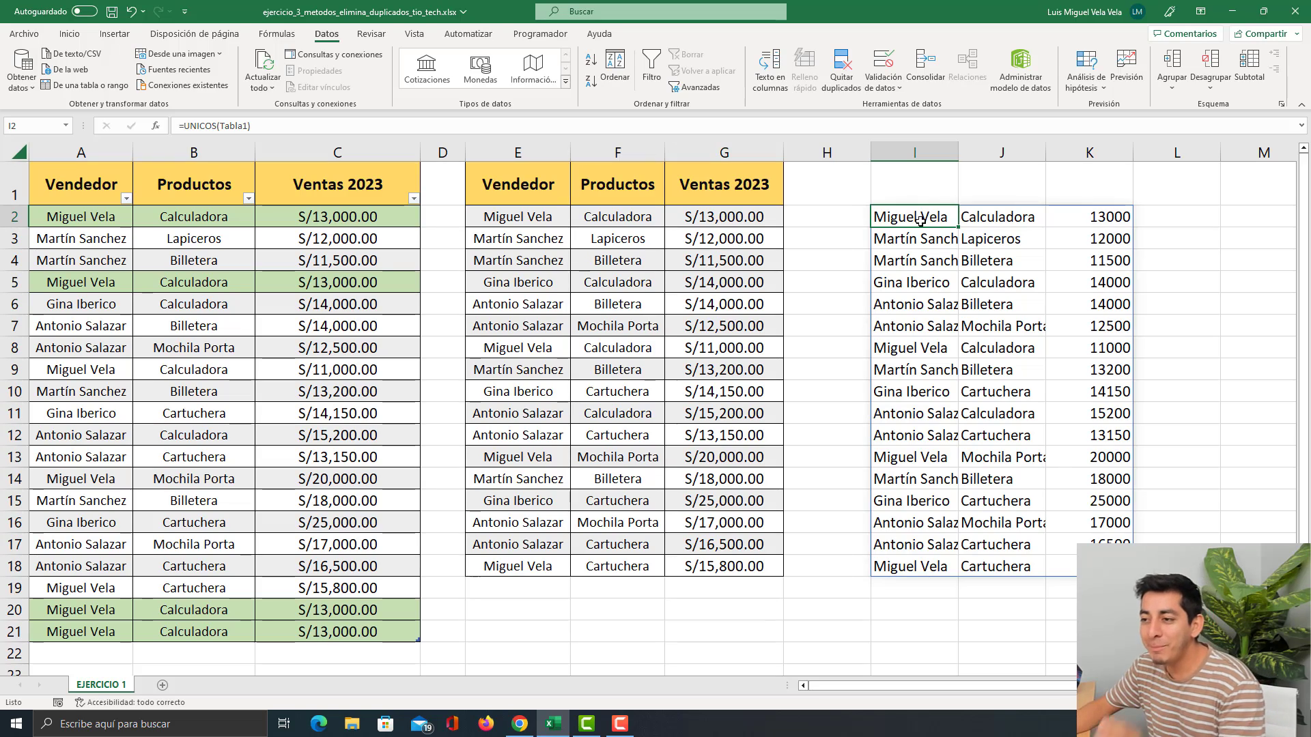
pyautogui.scroll(-1, 767, 234)
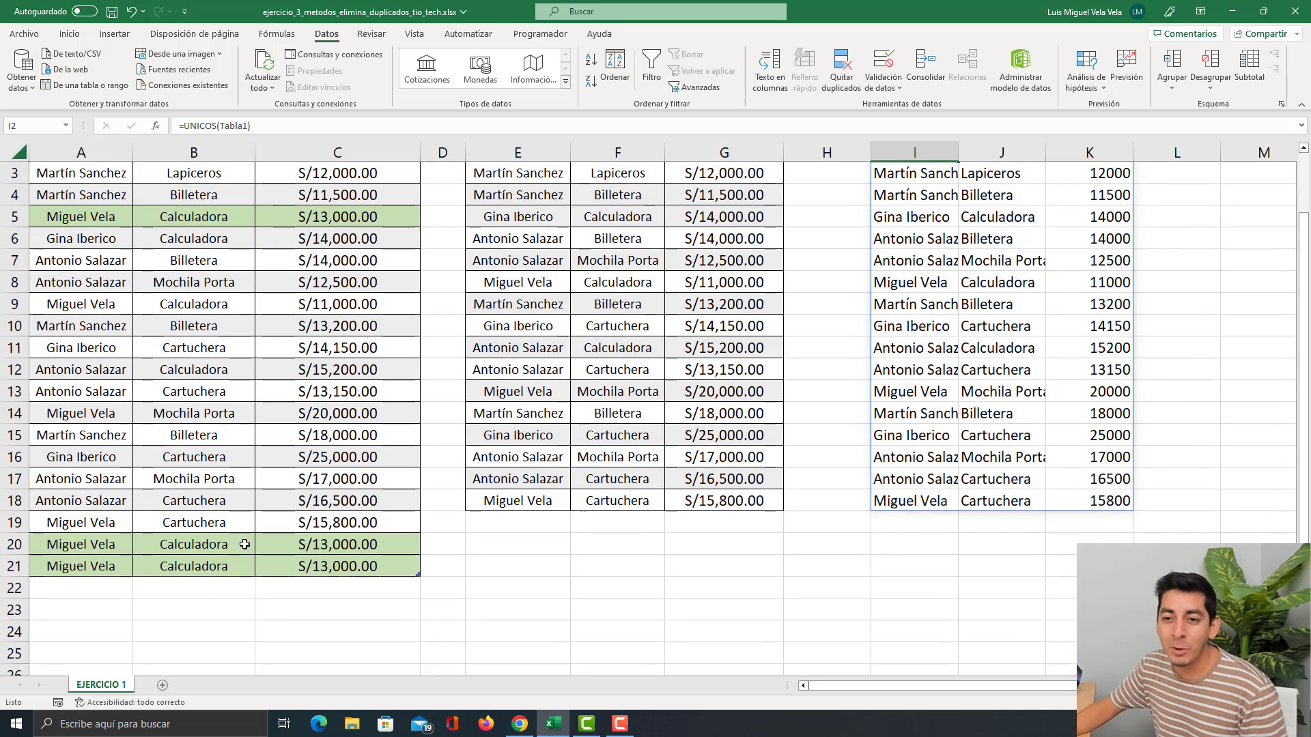
pyautogui.scroll(1, 245, 544)
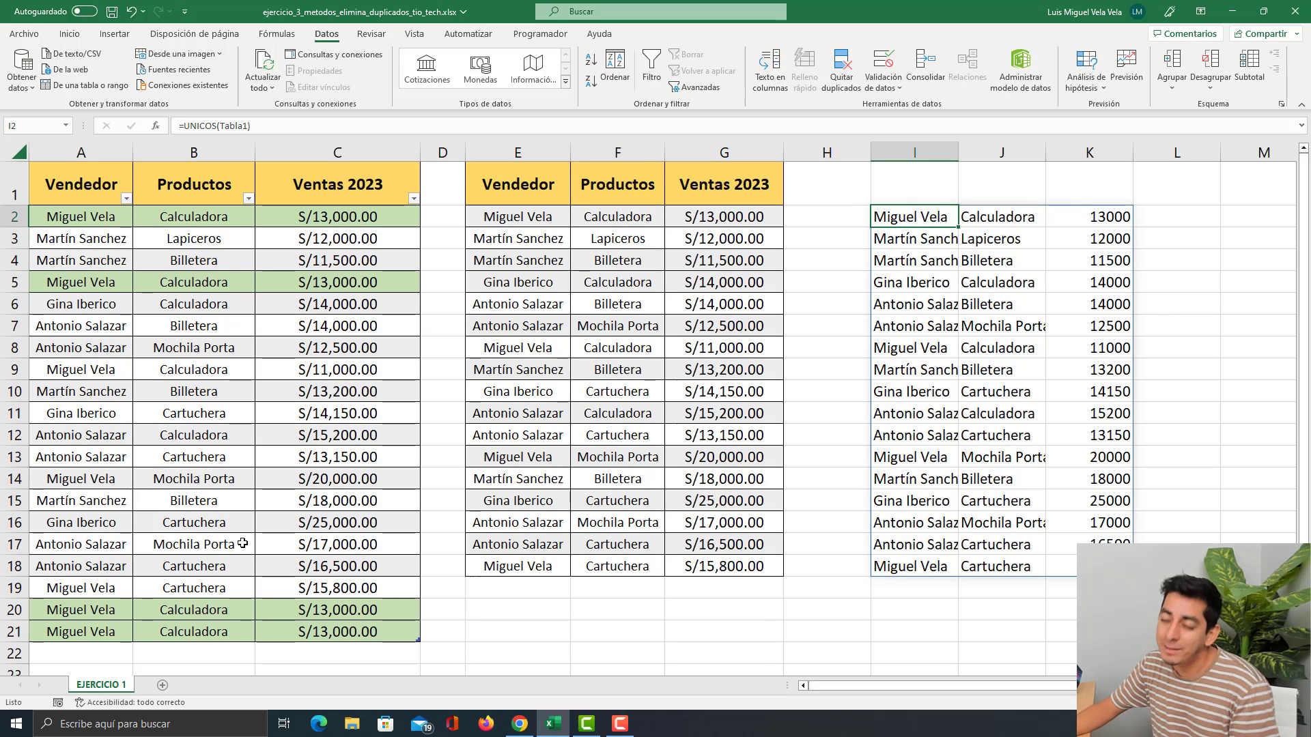
pyautogui.scroll(-2, 243, 544)
pyautogui.click(93, 528)
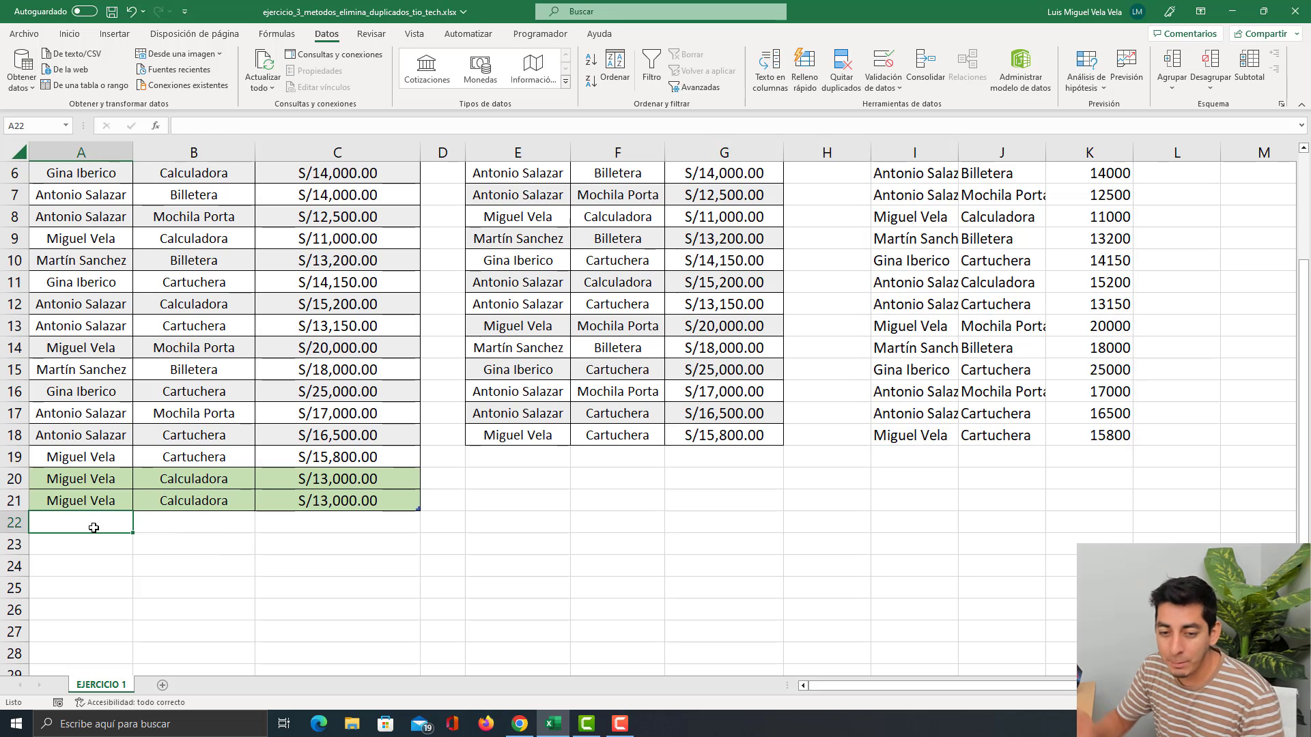
pyautogui.write('mIGUE')
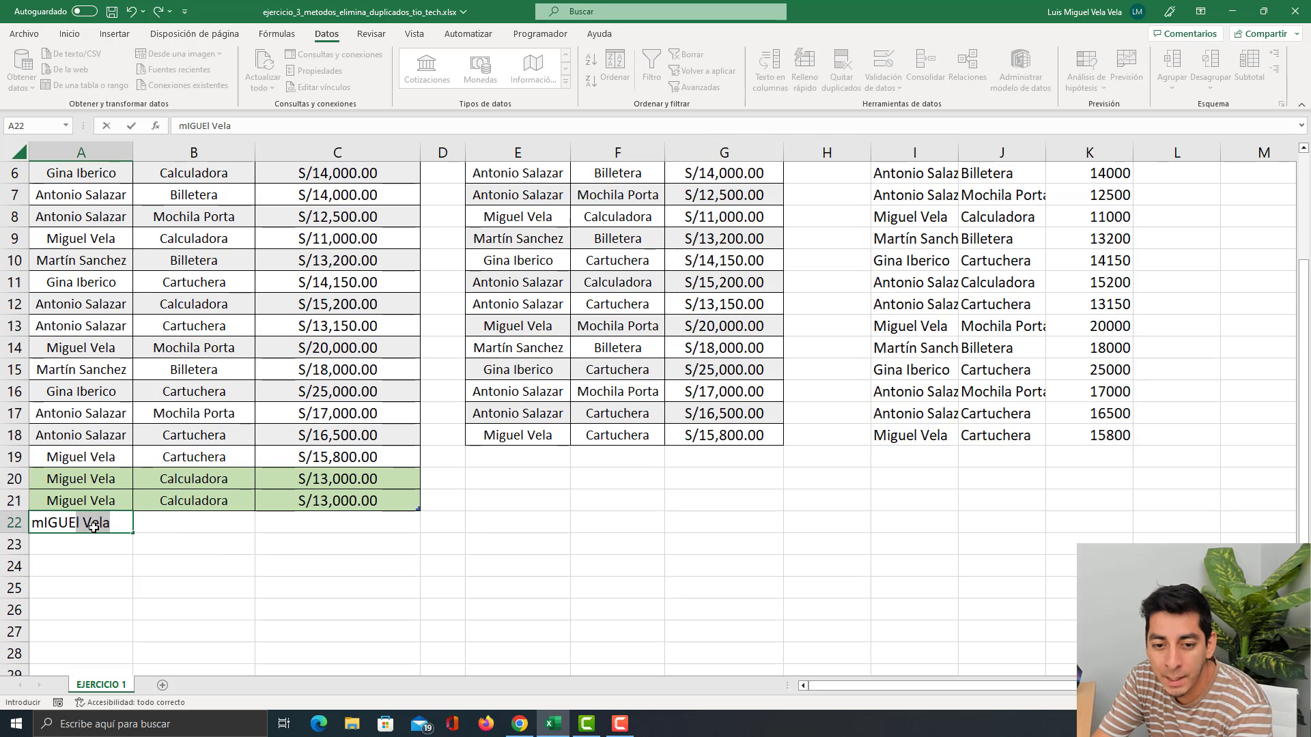
pyautogui.write('l')
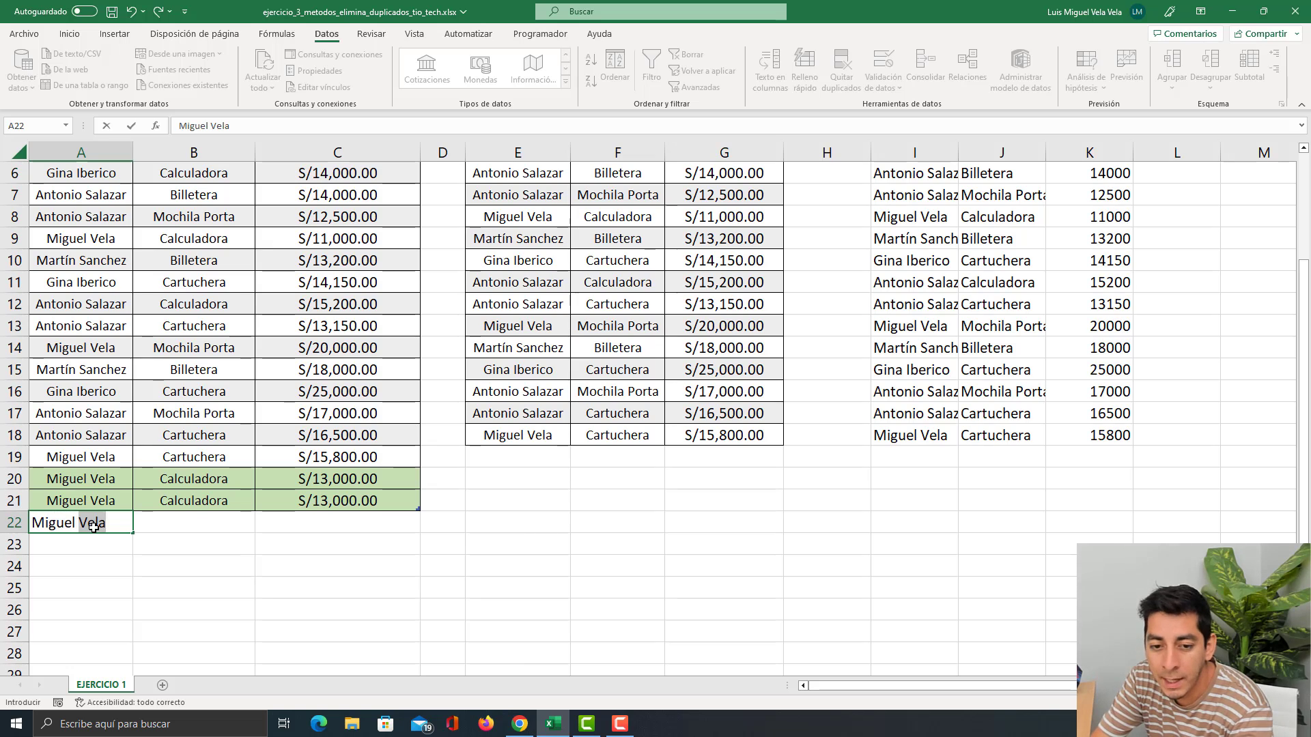
pyautogui.press('Return')
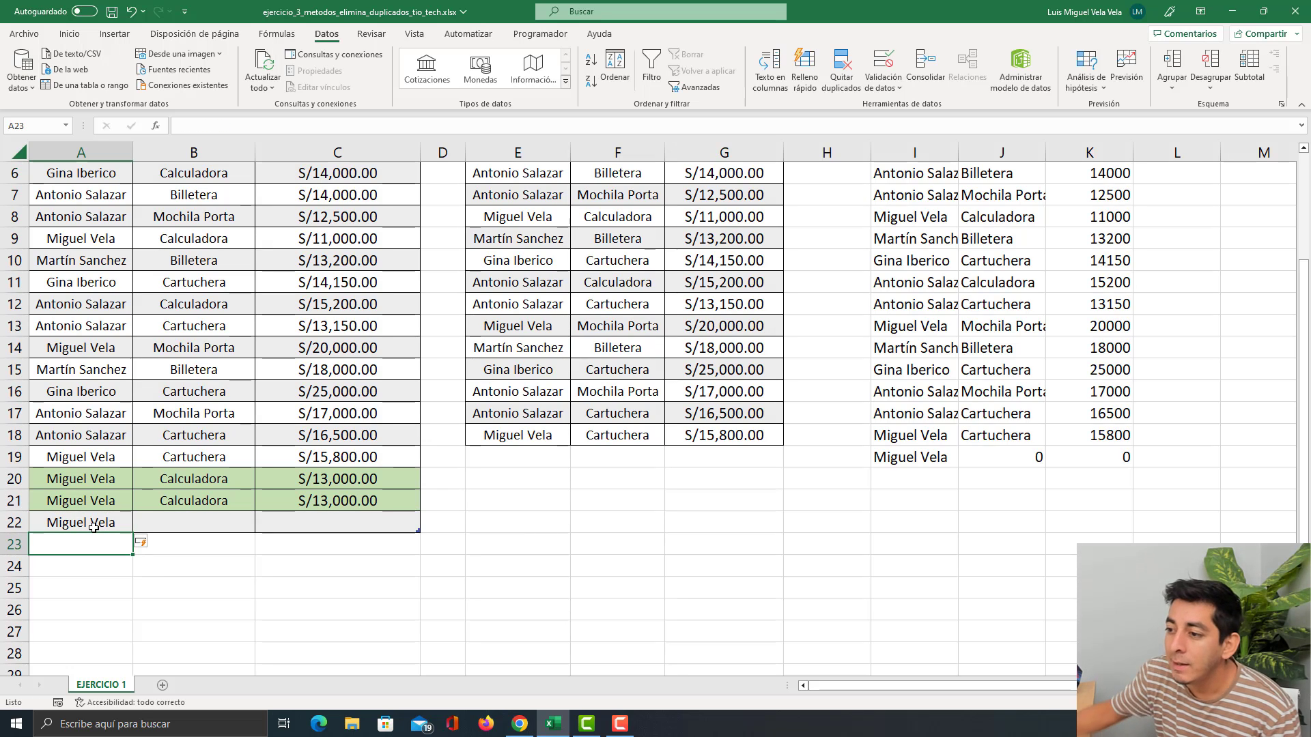
pyautogui.moveTo(935, 459); pyautogui.dragTo(1113, 457)
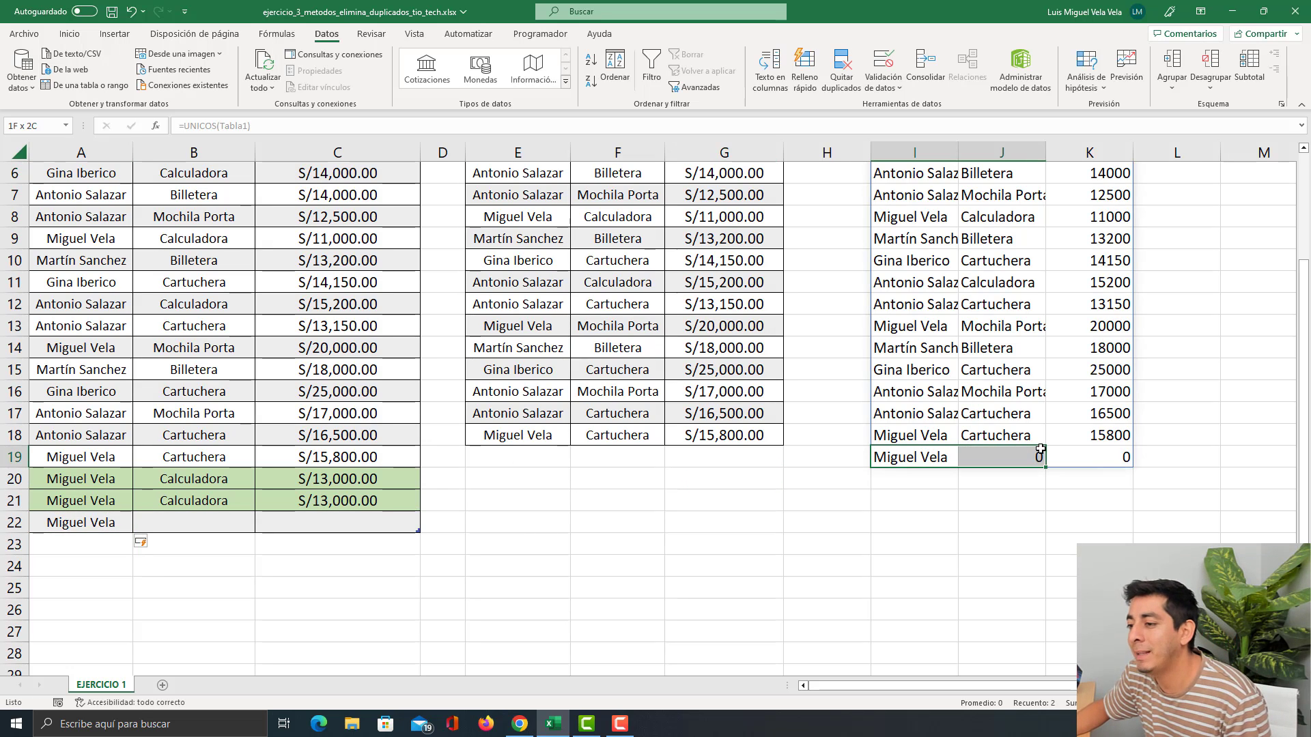
pyautogui.scroll(1, 1113, 458)
pyautogui.scroll(1, 1010, 426)
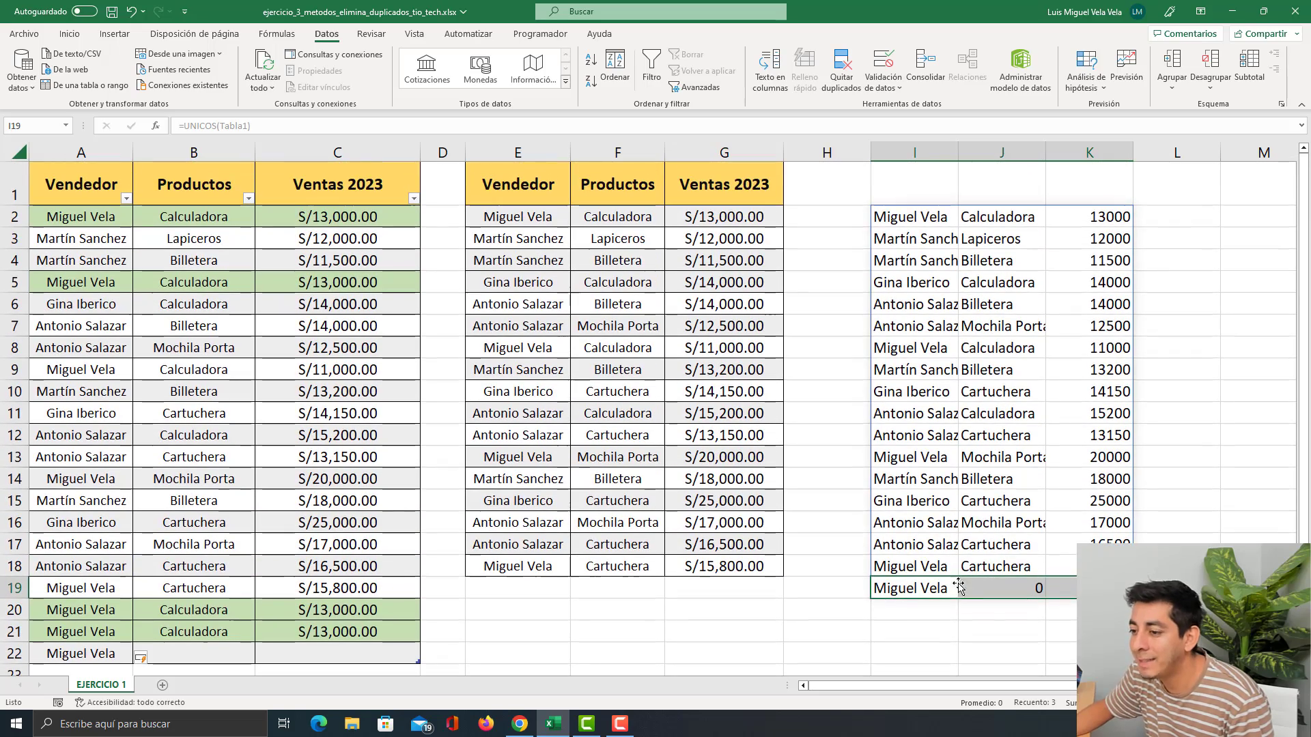
pyautogui.click(922, 584)
pyautogui.scroll(-1, 923, 581)
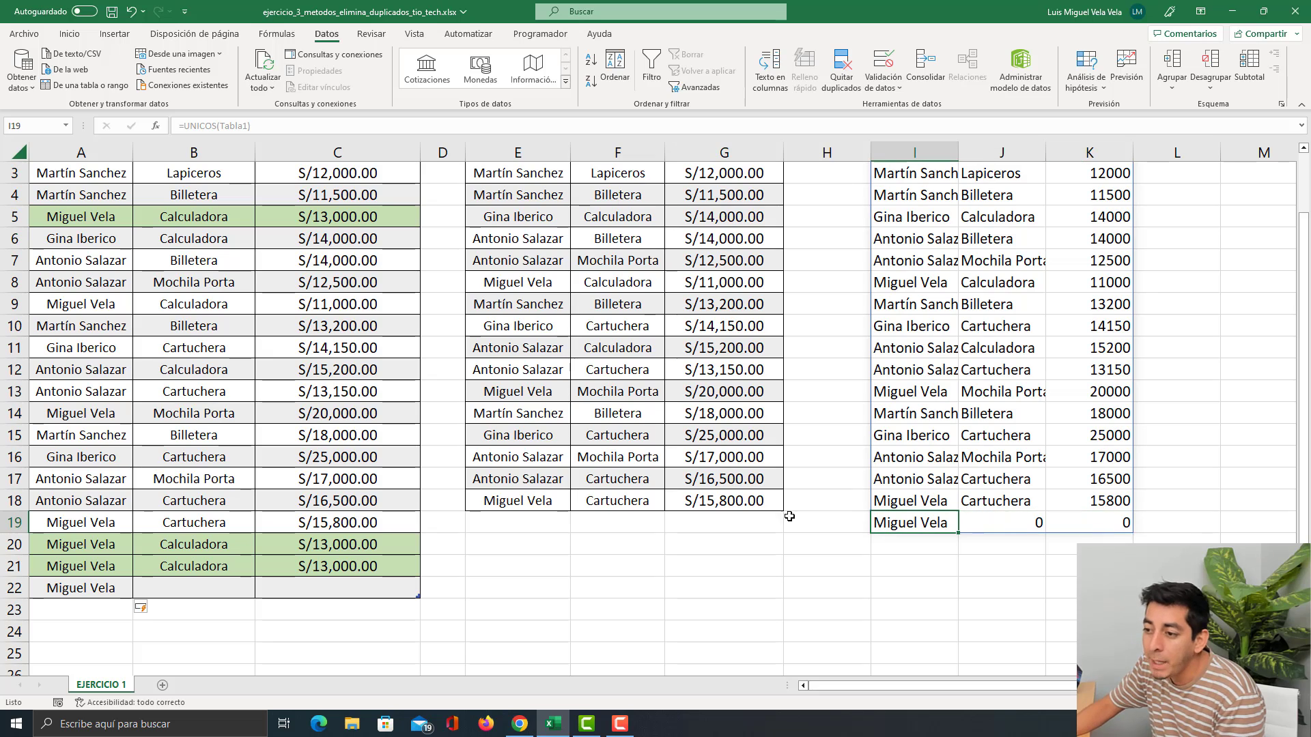
# Fill B22 with Calculadora and C22 with 13,000, confirming the spill stays at 17 rows.
pyautogui.click(181, 592)
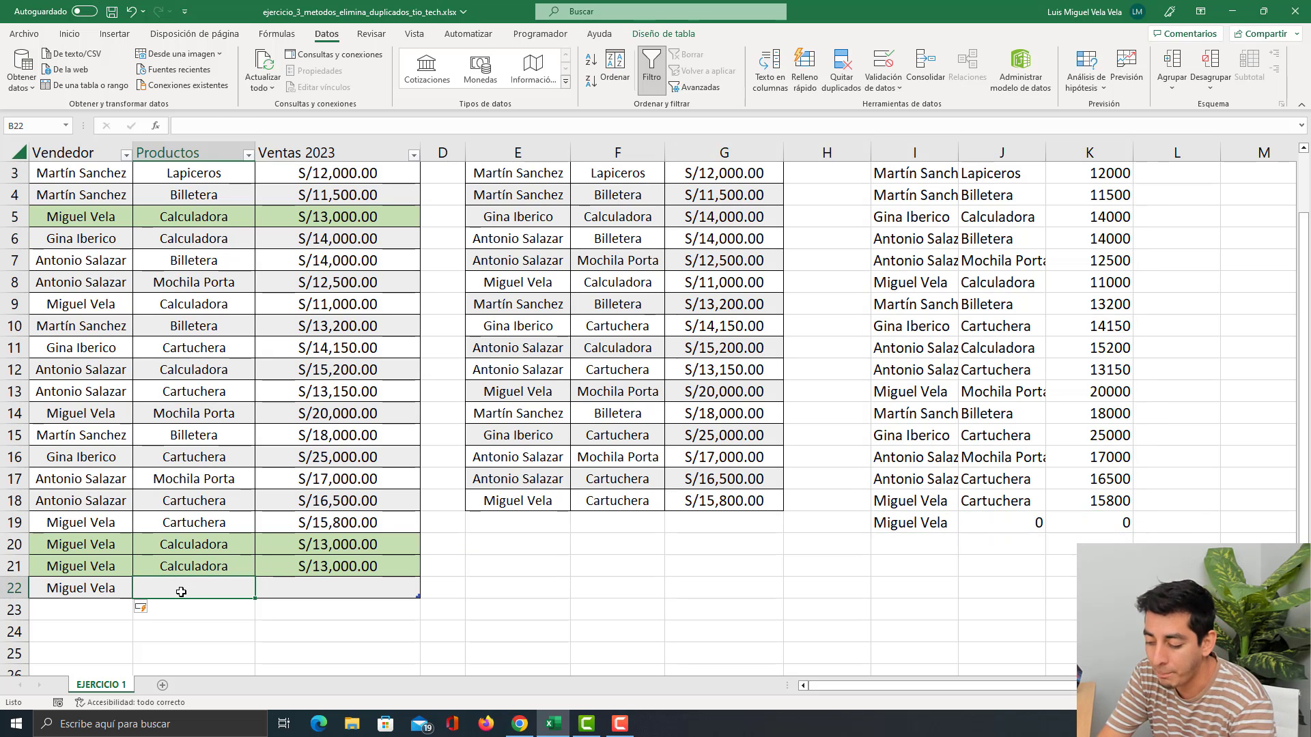
pyautogui.write('Calculadora')
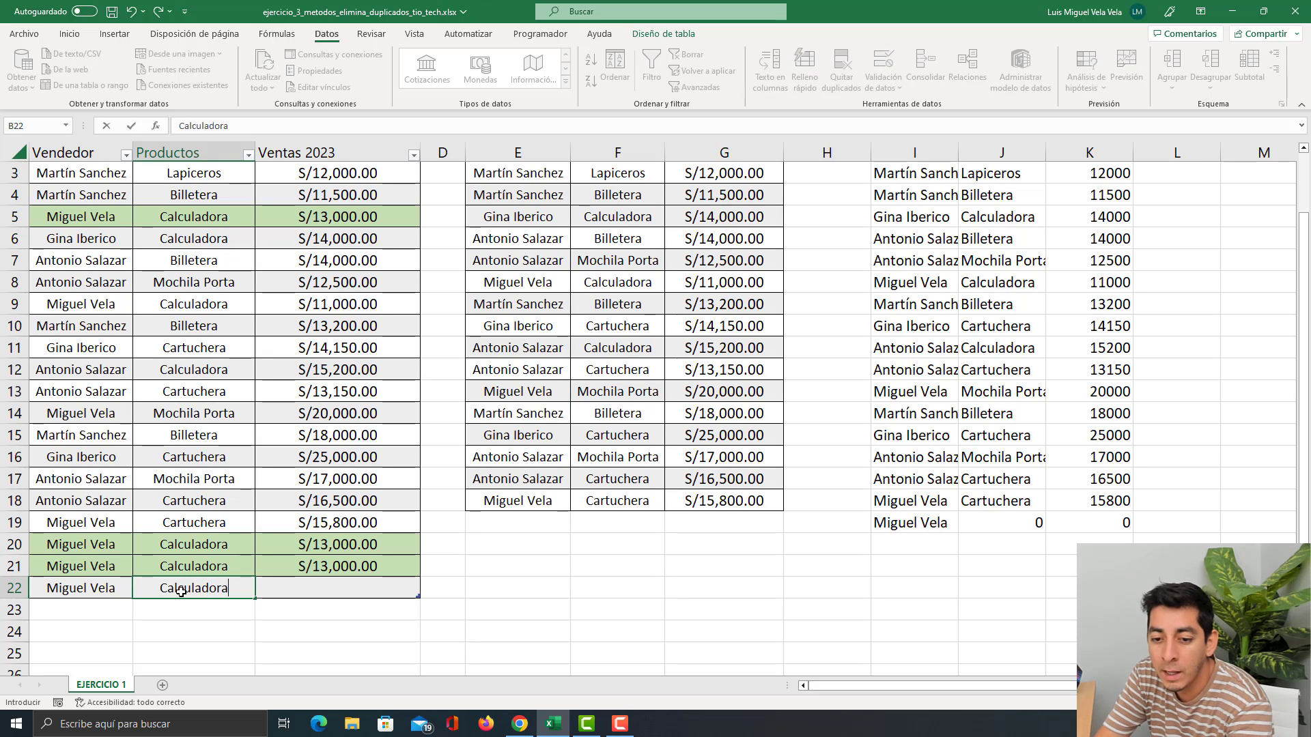
pyautogui.press('Return')
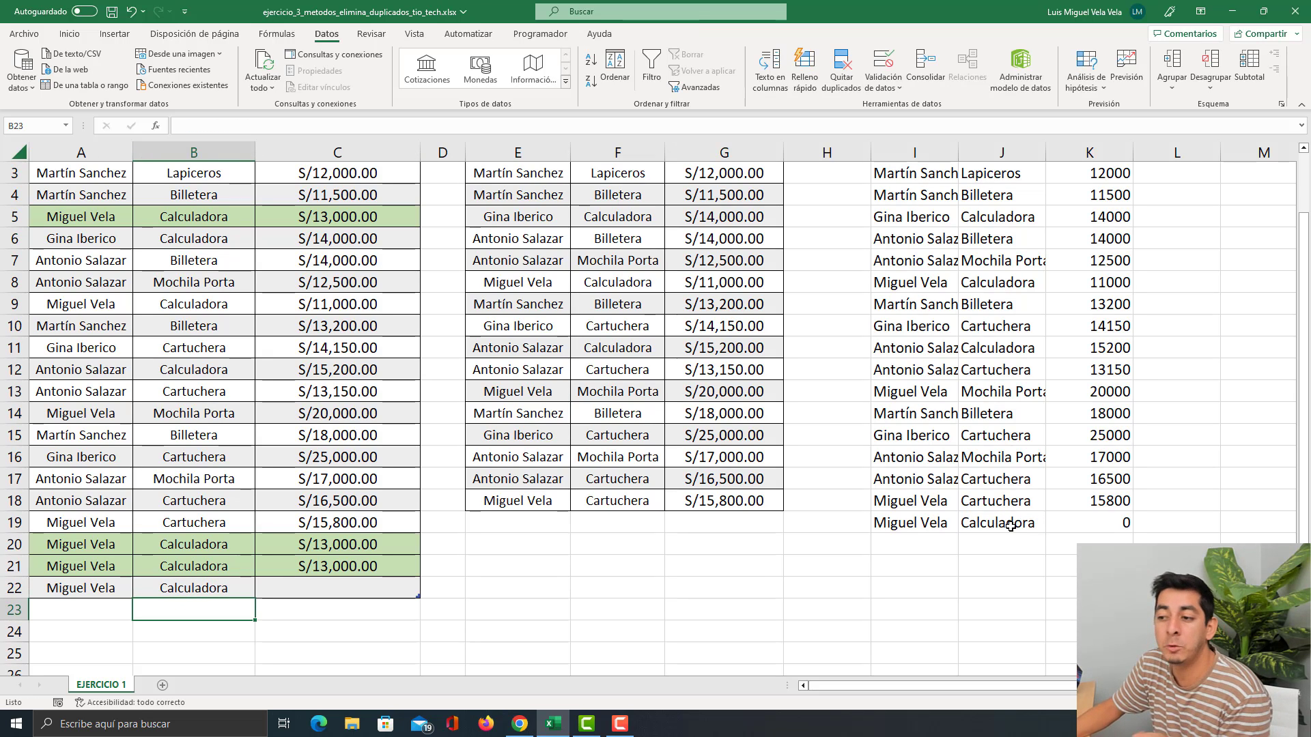
pyautogui.click(1010, 526)
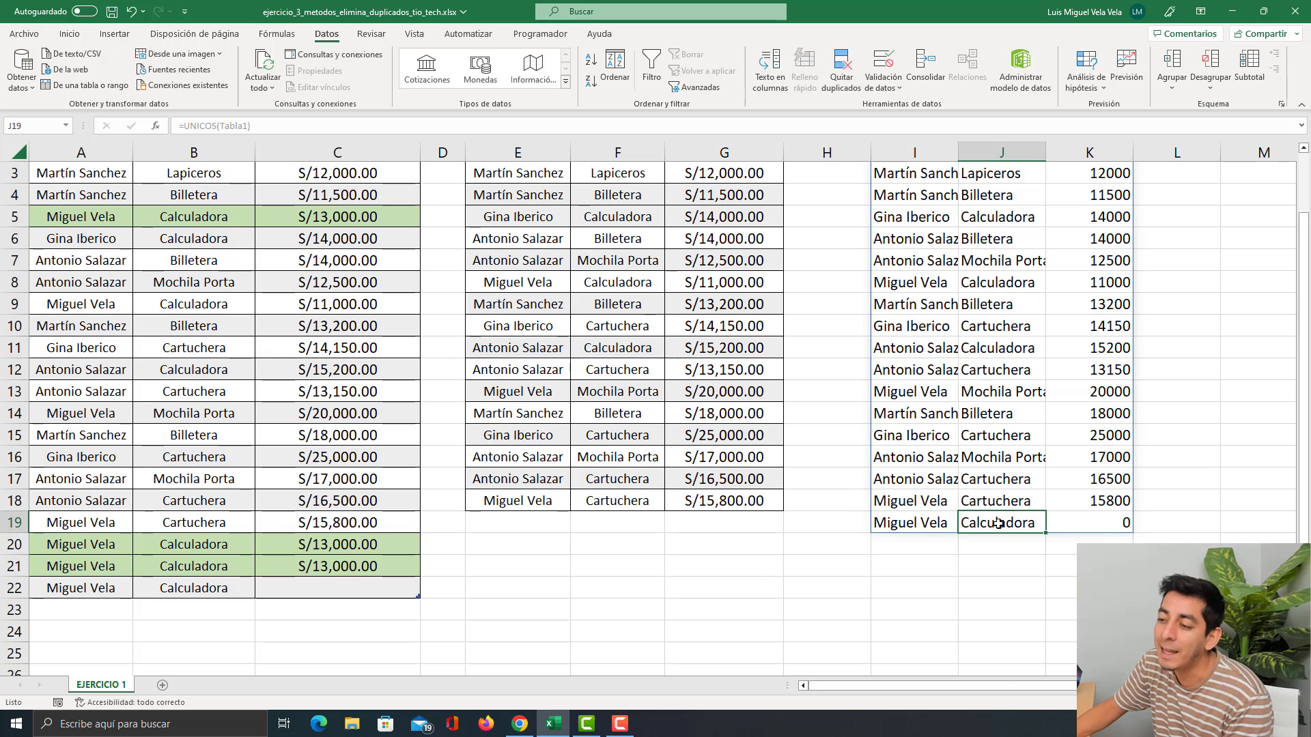
pyautogui.click(316, 593)
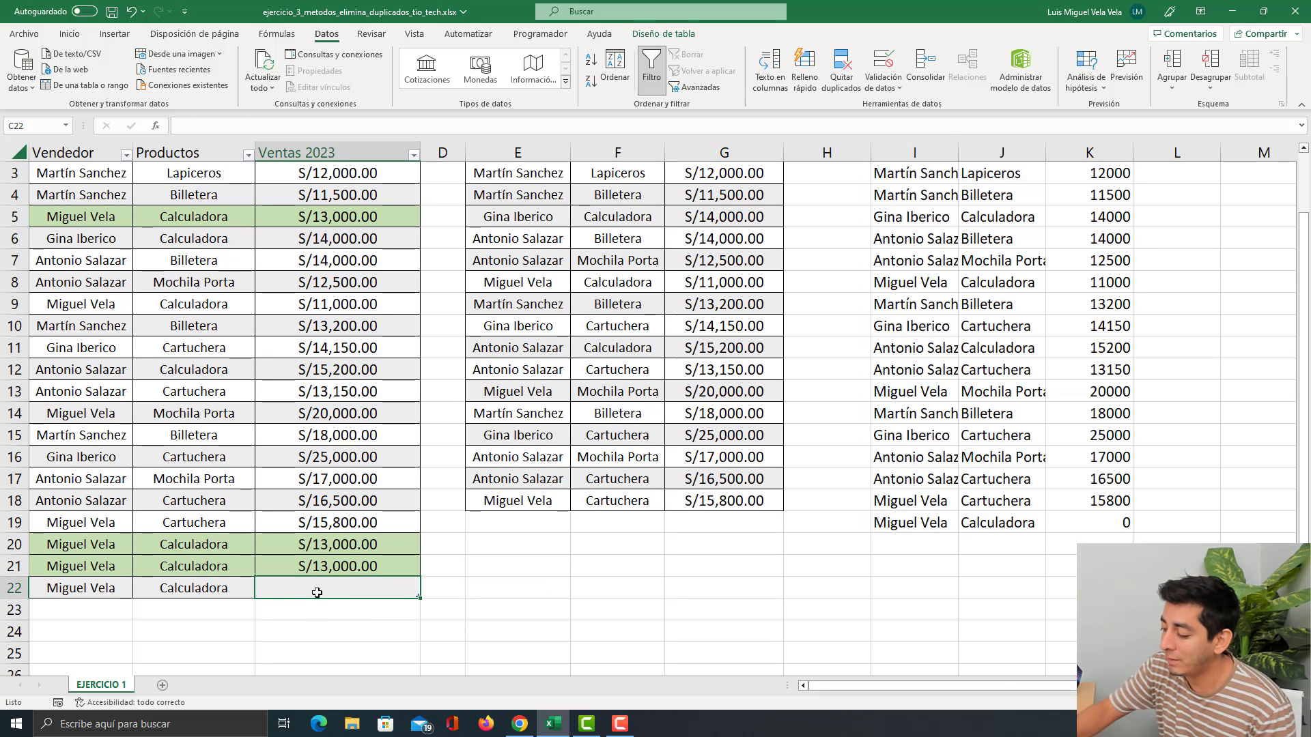
pyautogui.write('13,')
pyautogui.write('000')
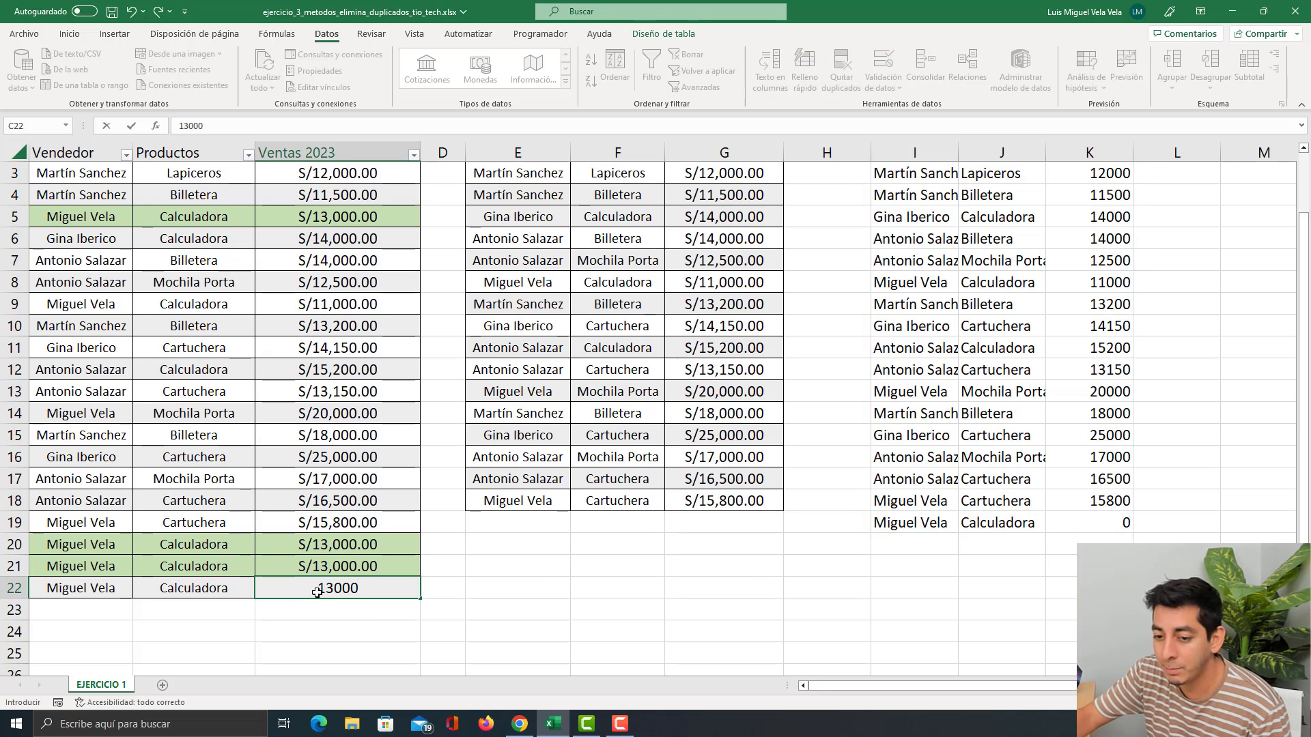
pyautogui.press('Return')
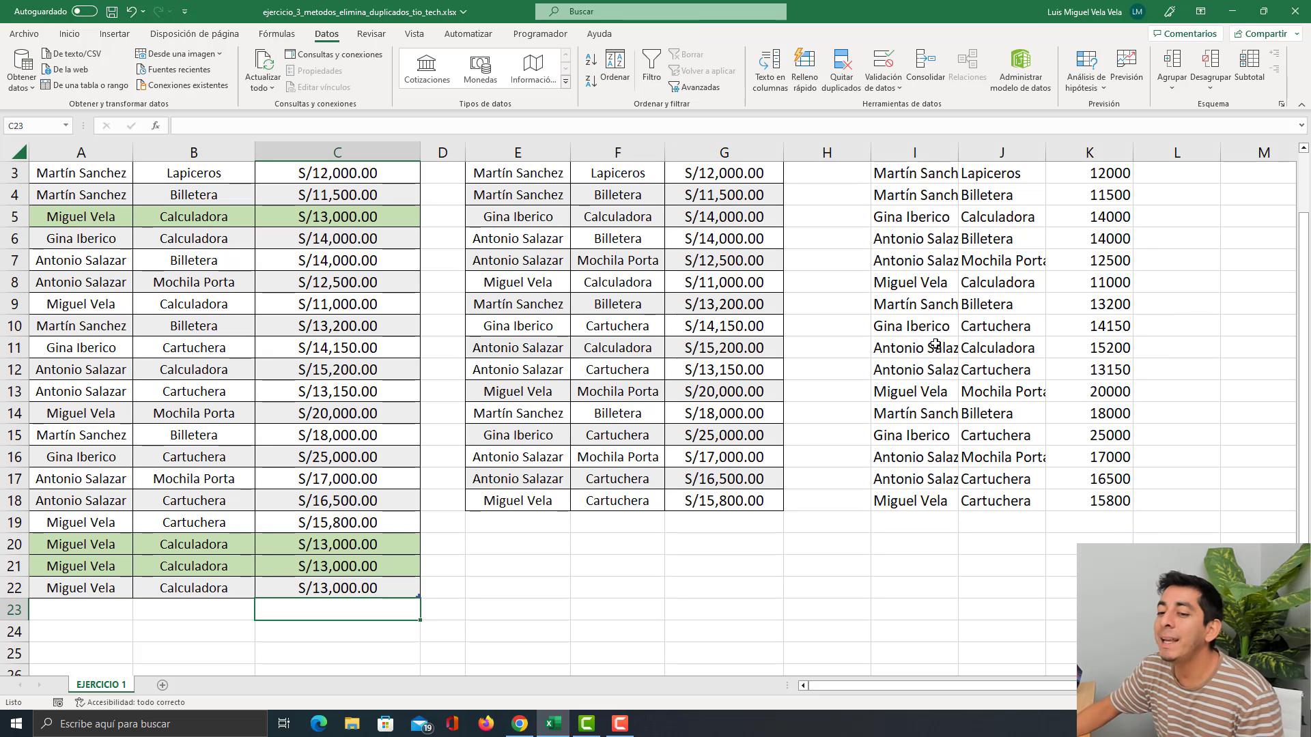
pyautogui.moveTo(916, 522); pyautogui.dragTo(1089, 522)
pyautogui.scroll(1, 702, 438)
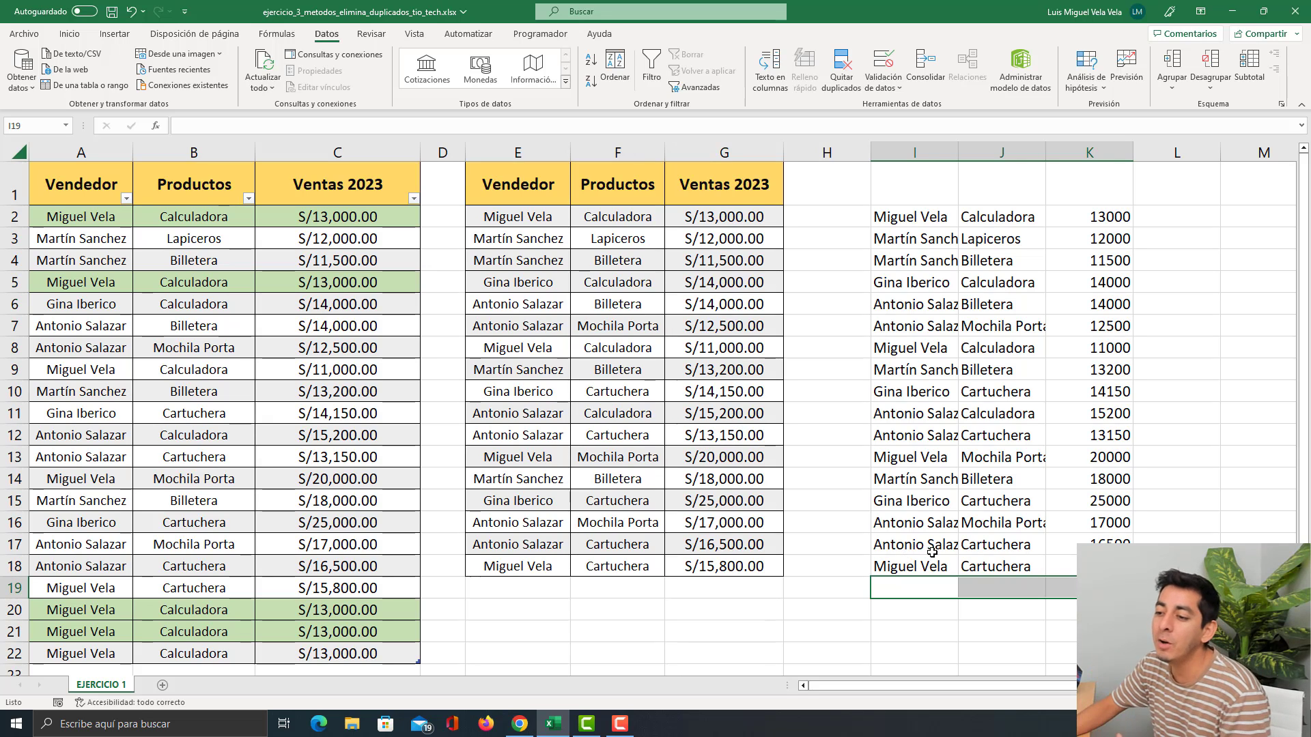
# Copy the E1:G1 headers above the UNICOS results in I1 and widen column K.
pyautogui.click(949, 501)
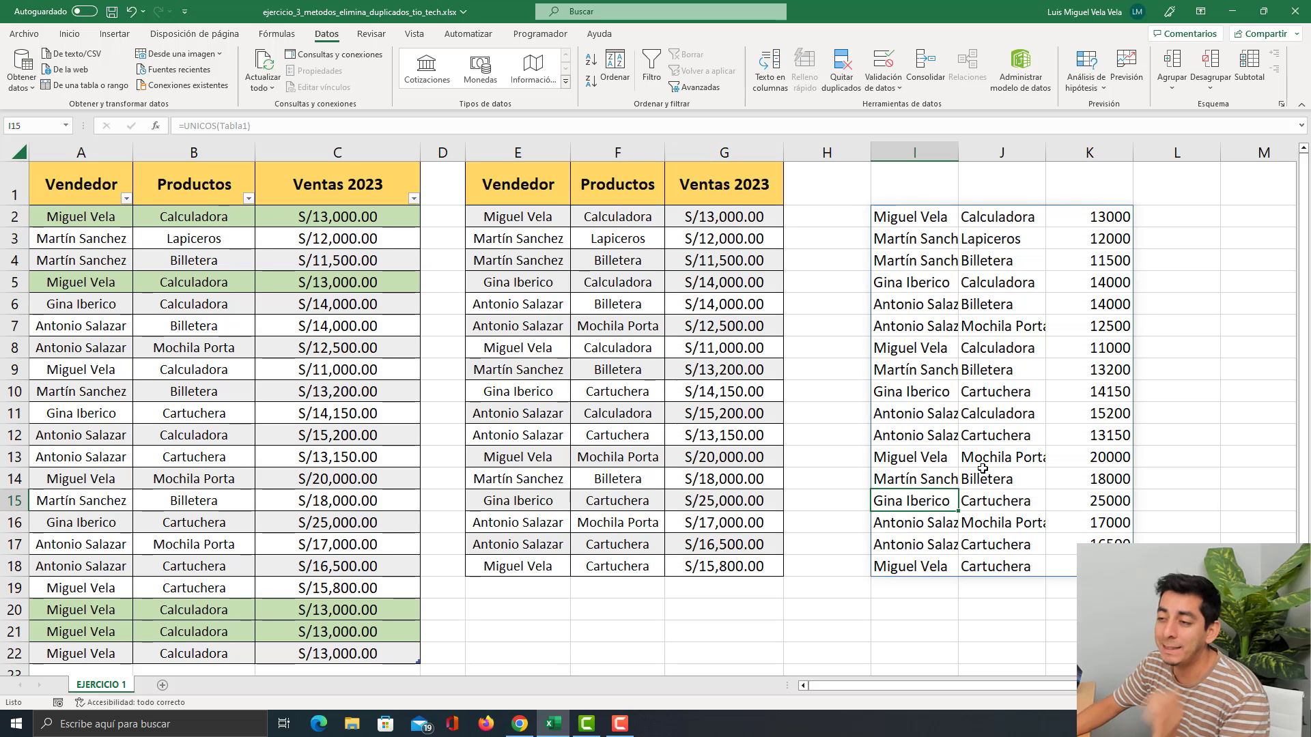
pyautogui.click(1000, 441)
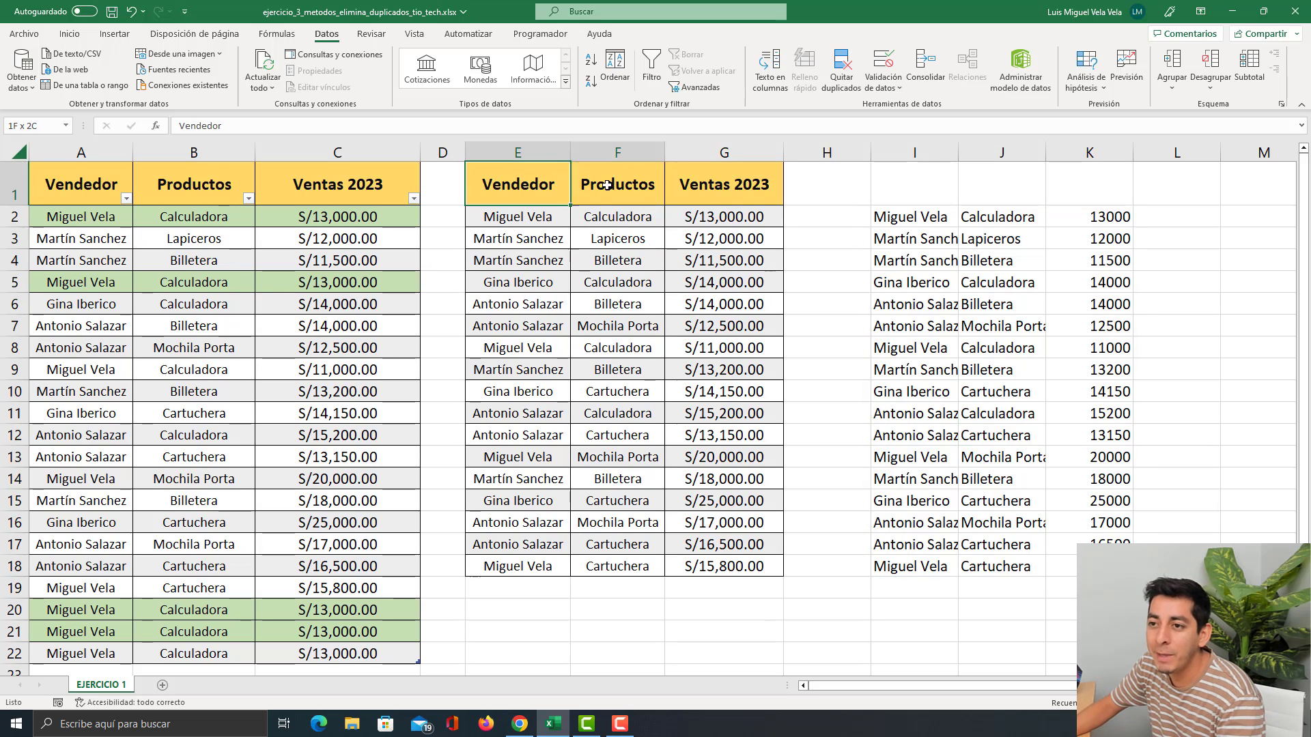
pyautogui.moveTo(514, 179); pyautogui.dragTo(703, 179)
pyautogui.hotkey('ctrl', 'c')
pyautogui.click(924, 183)
pyautogui.press('Return')
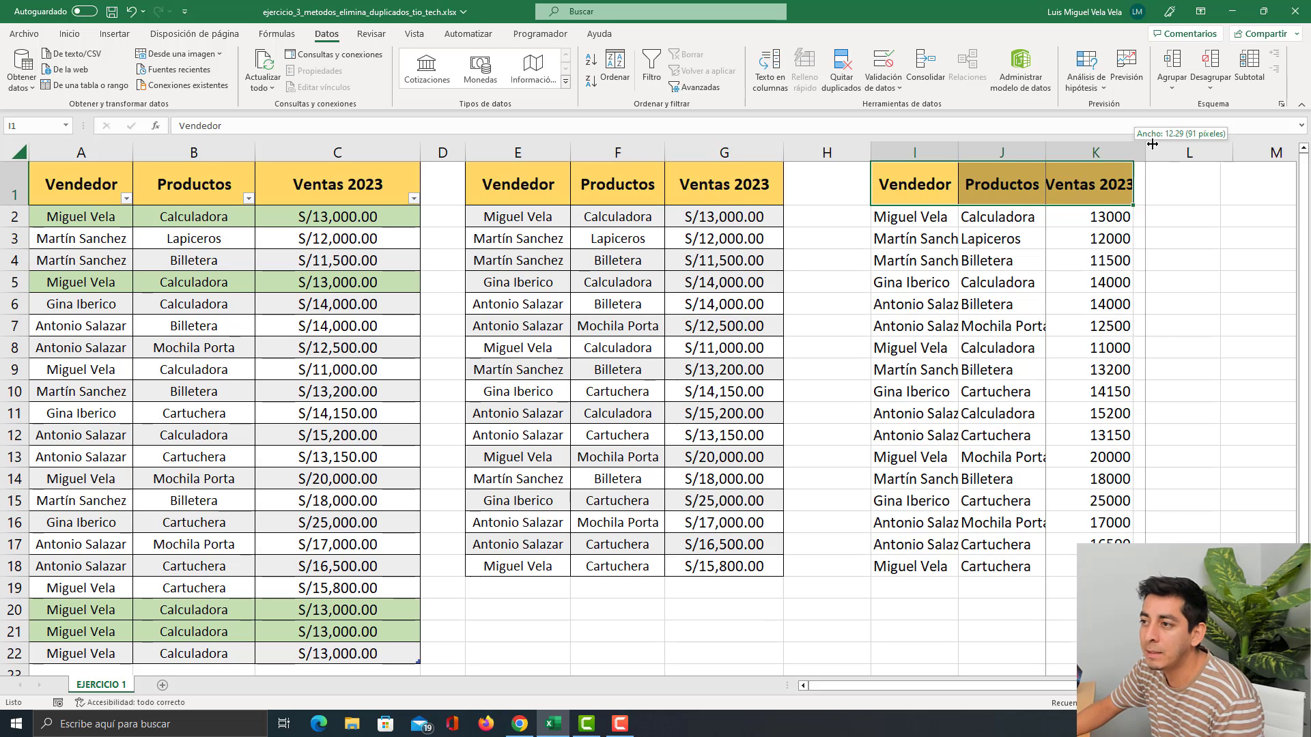
pyautogui.moveTo(1128, 156); pyautogui.dragTo(1160, 155)
# Apply column C's soles currency format to the K sales values with Format Painter.
pyautogui.moveTo(335, 222); pyautogui.dragTo(342, 653)
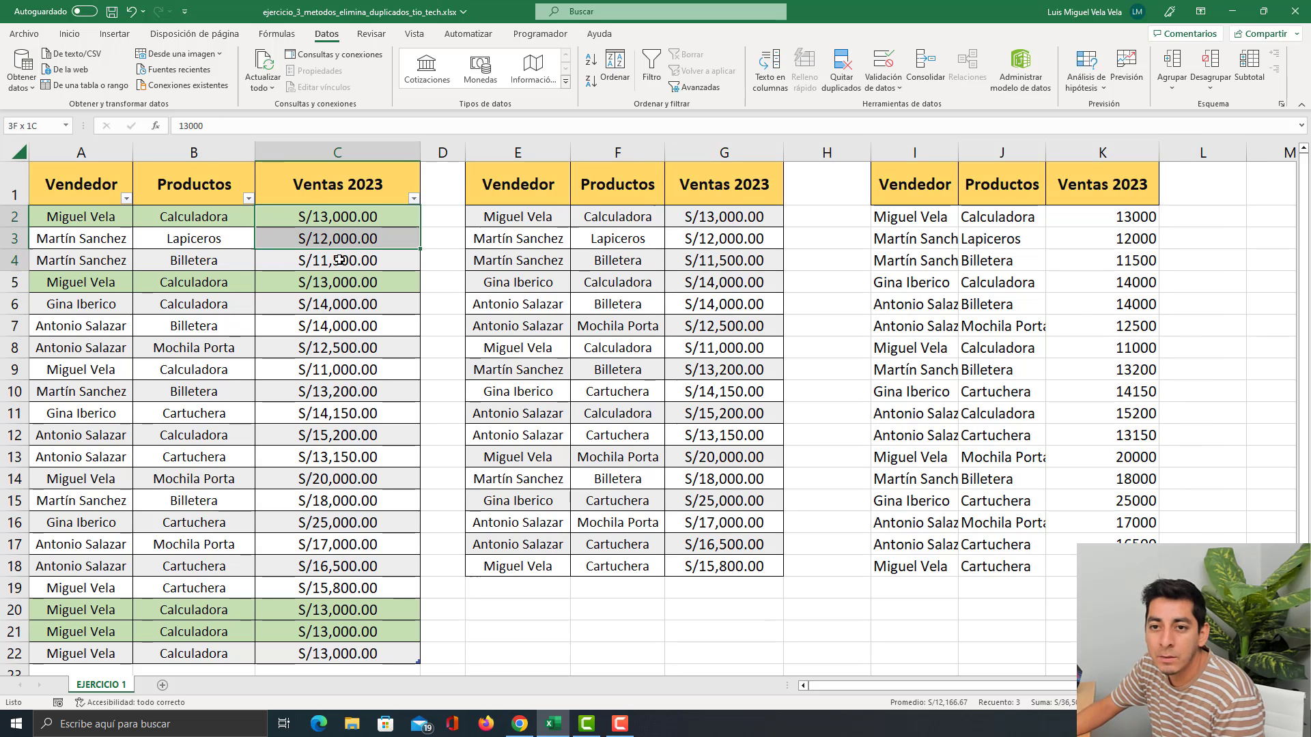
pyautogui.click(69, 33)
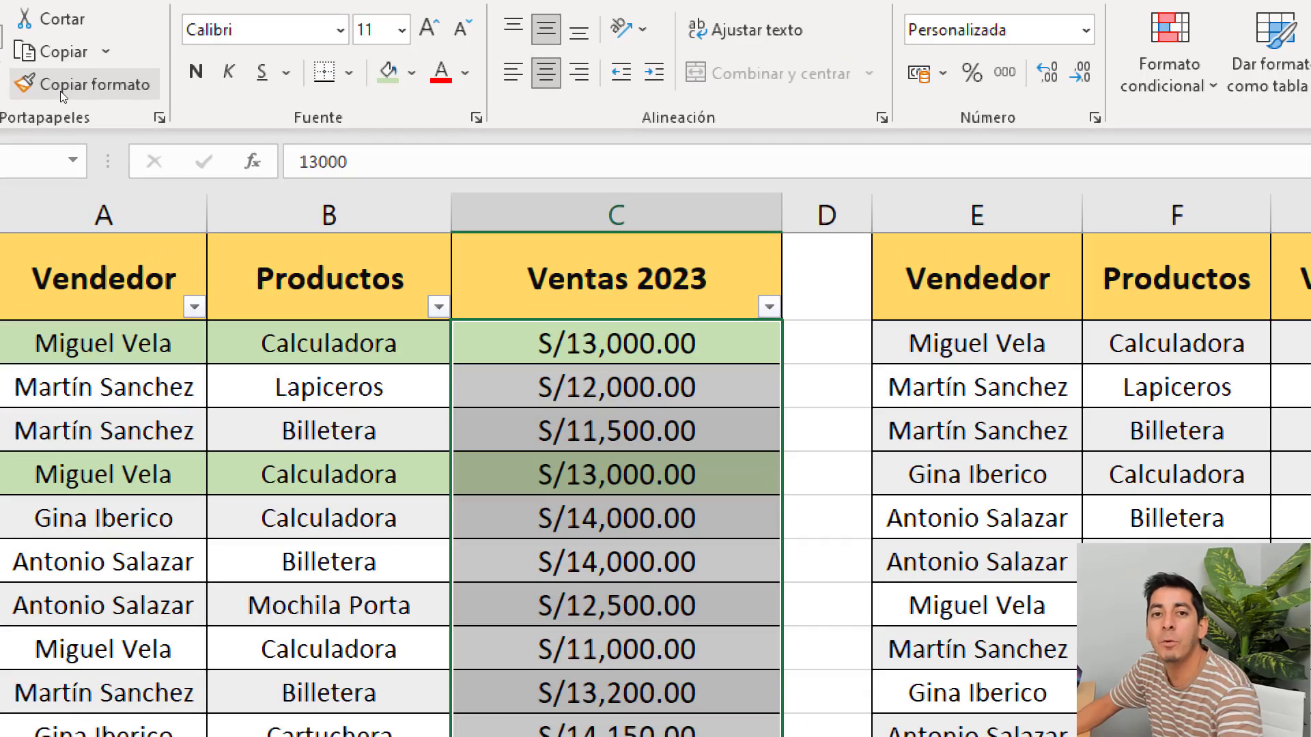
pyautogui.click(61, 93)
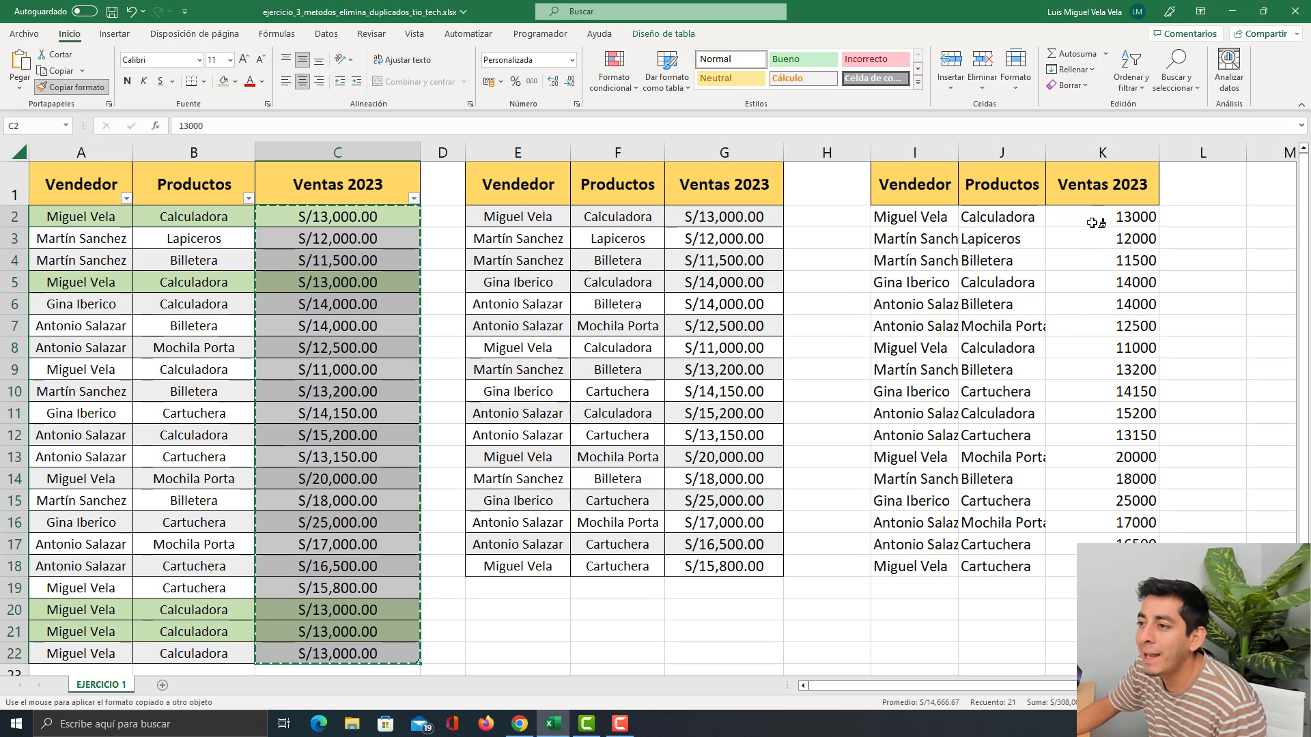
pyautogui.moveTo(1096, 220); pyautogui.dragTo(1065, 566)
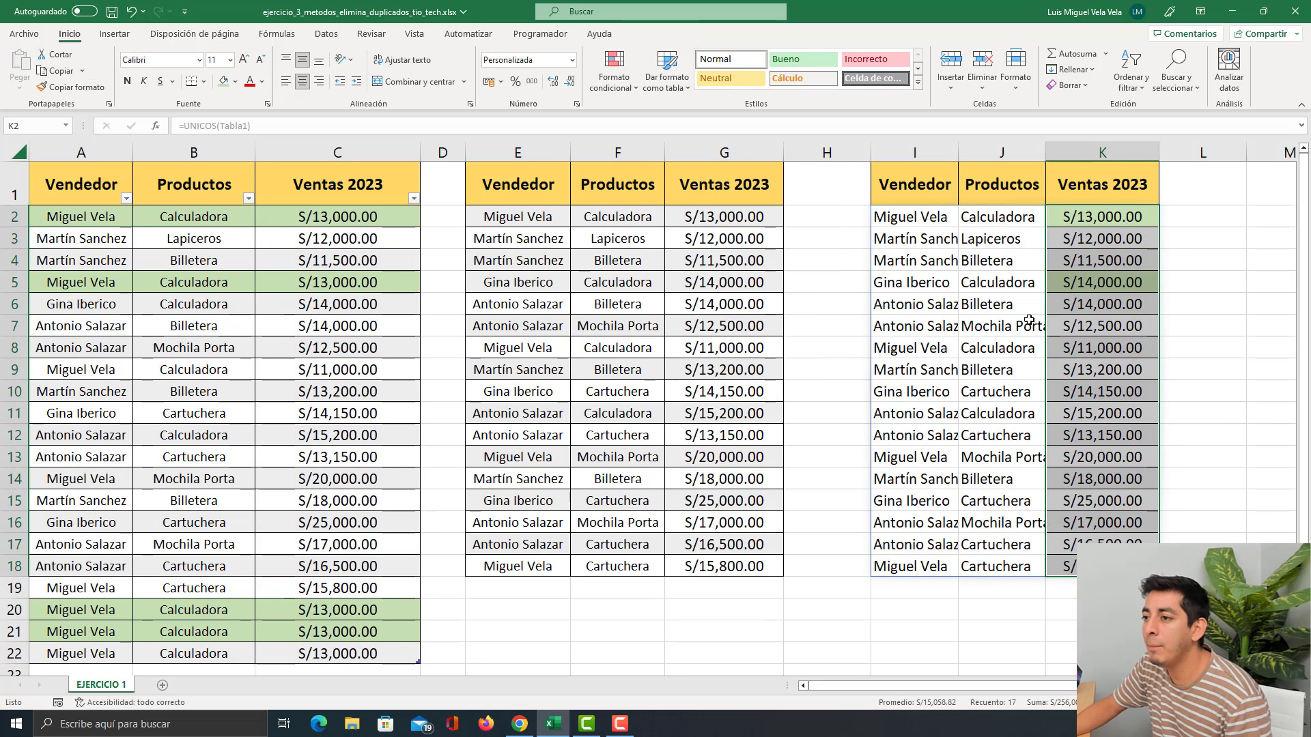
pyautogui.click(1102, 282)
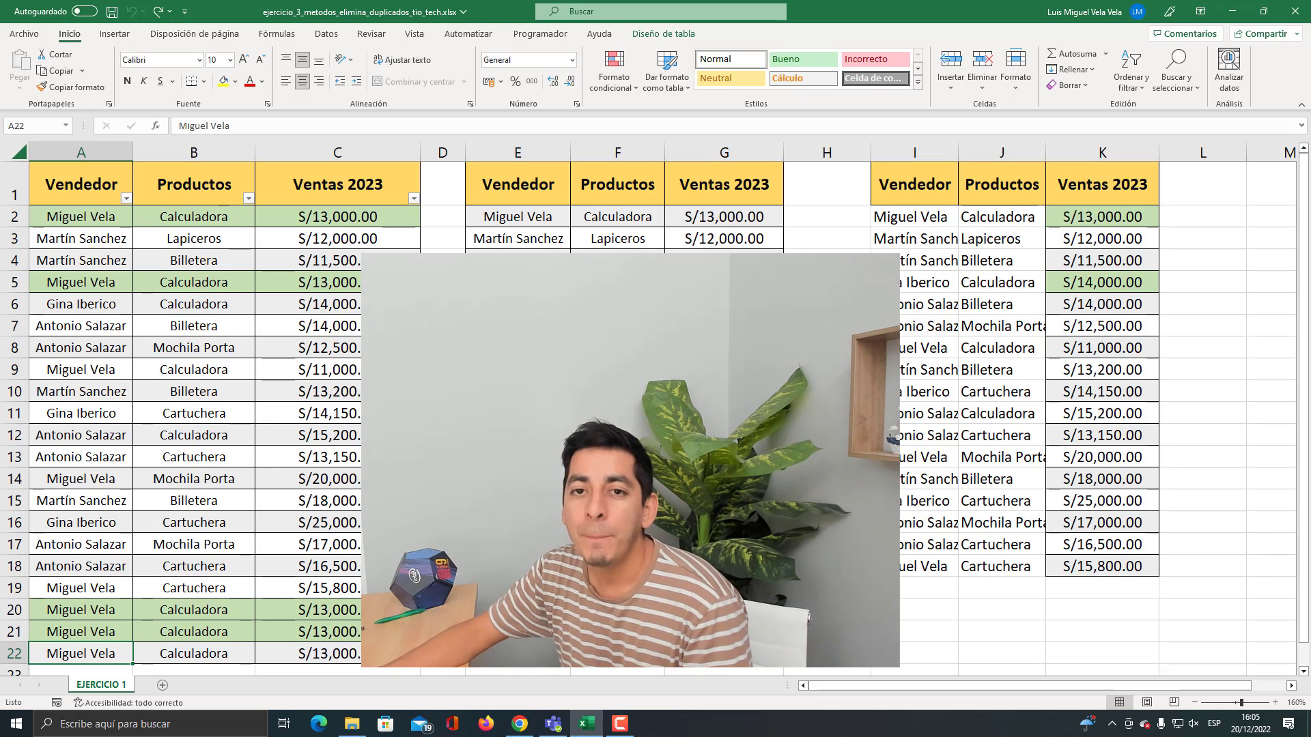
pyautogui.moveTo(81, 184)
pyautogui.mouseDown()
pyautogui.moveTo(317, 366)
pyautogui.moveTo(328, 654)
pyautogui.mouseUp()
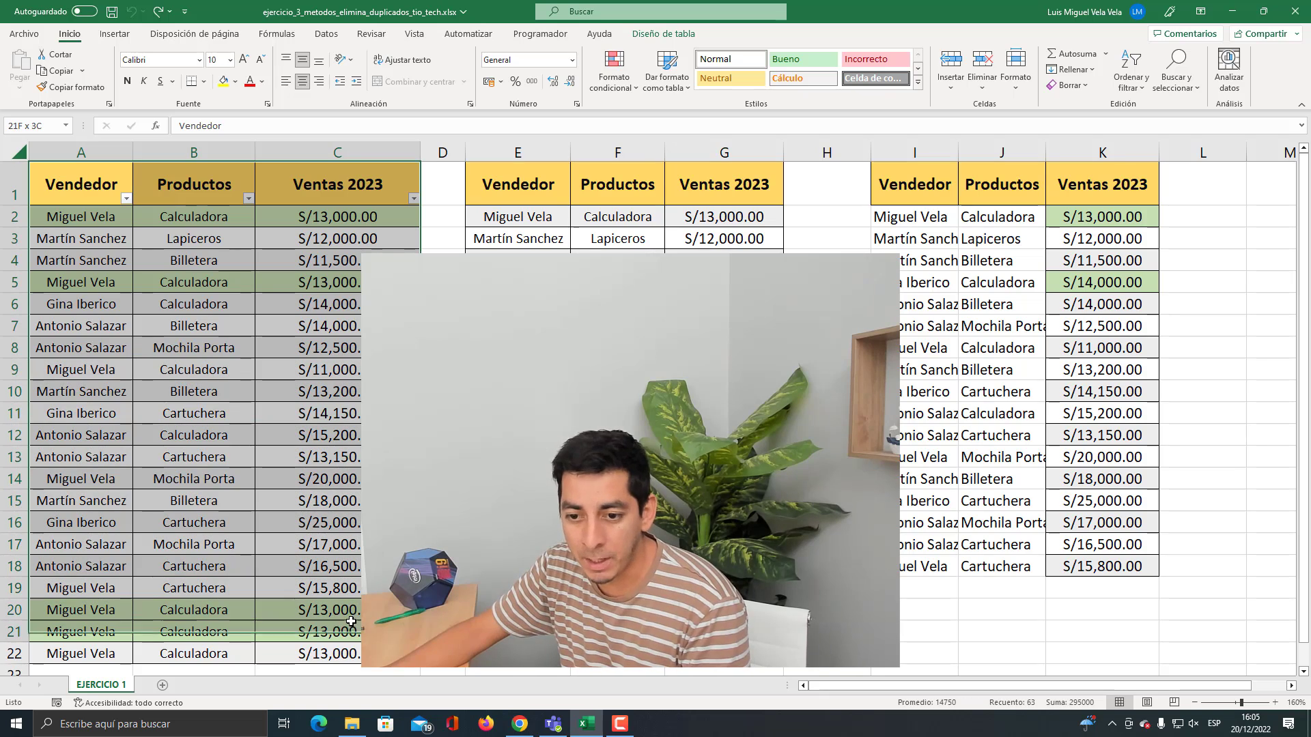
pyautogui.moveTo(194, 587); pyautogui.dragTo(133, 631)
pyautogui.scroll(-1, 131, 627)
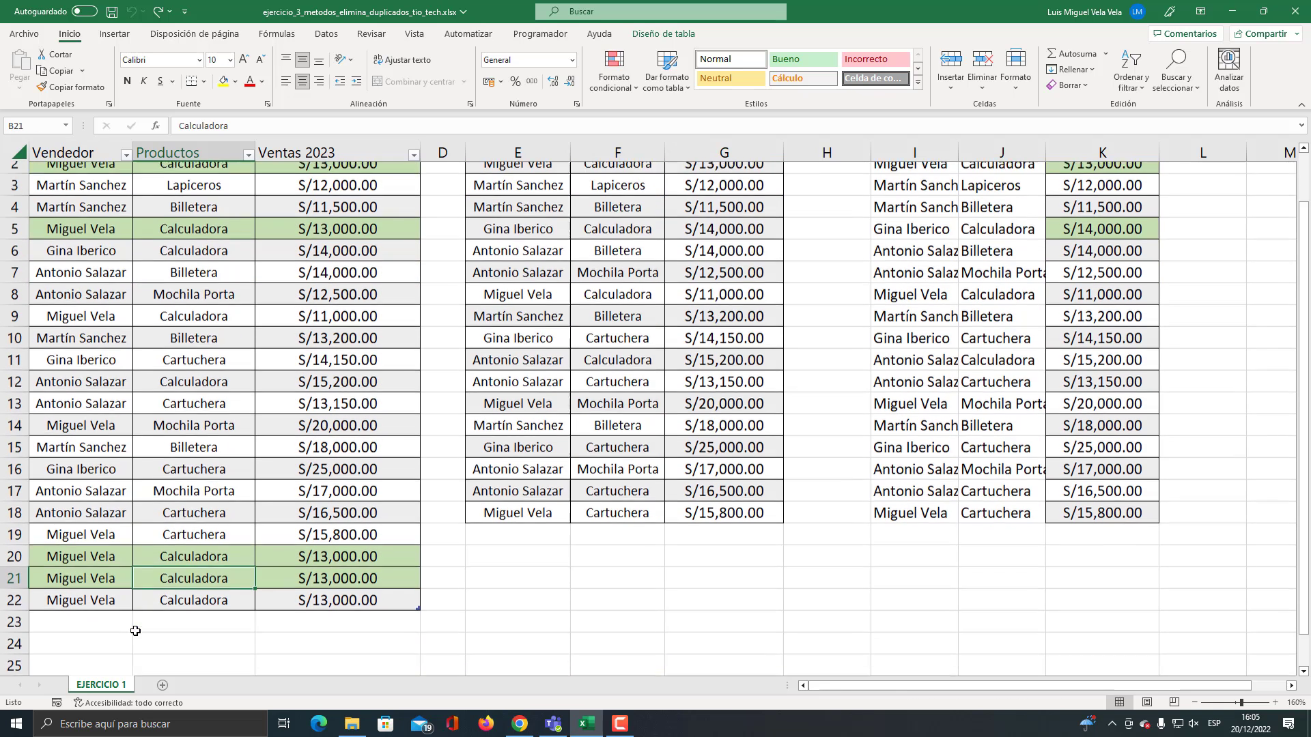
pyautogui.click(99, 594)
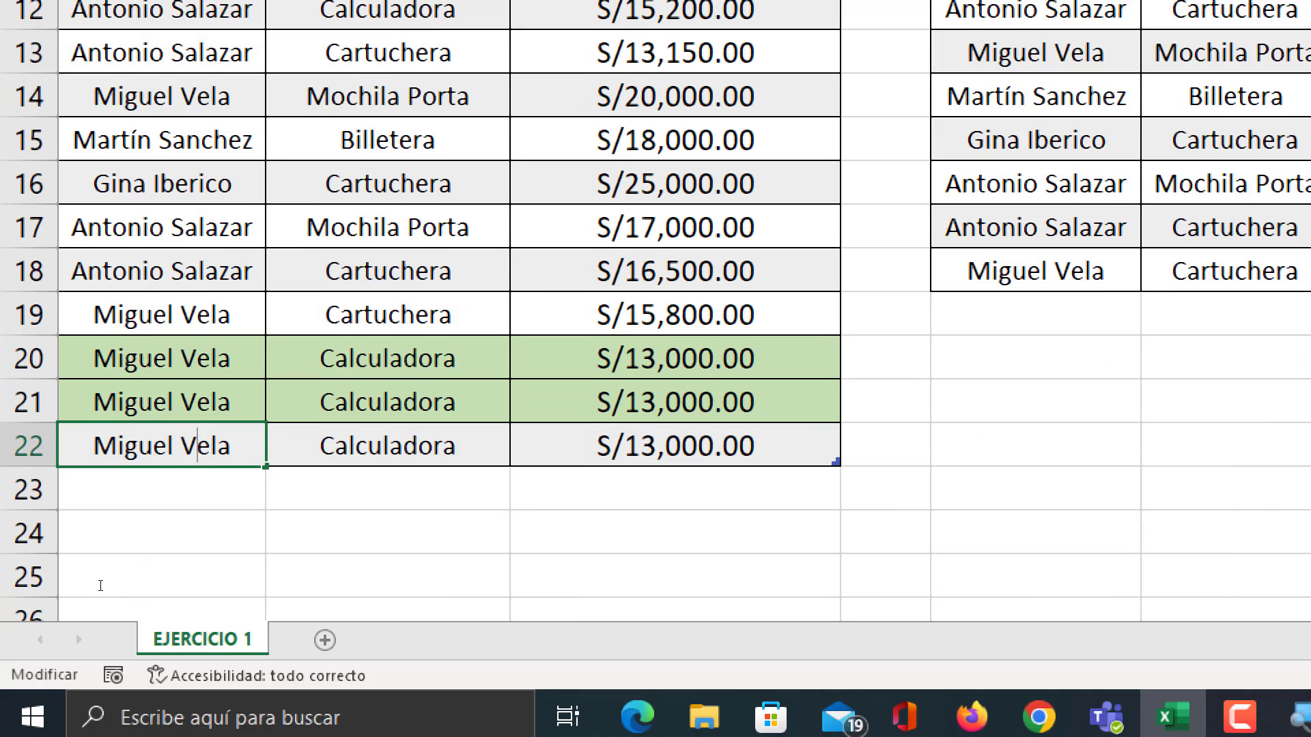
pyautogui.hotkey('shift', 'Left')
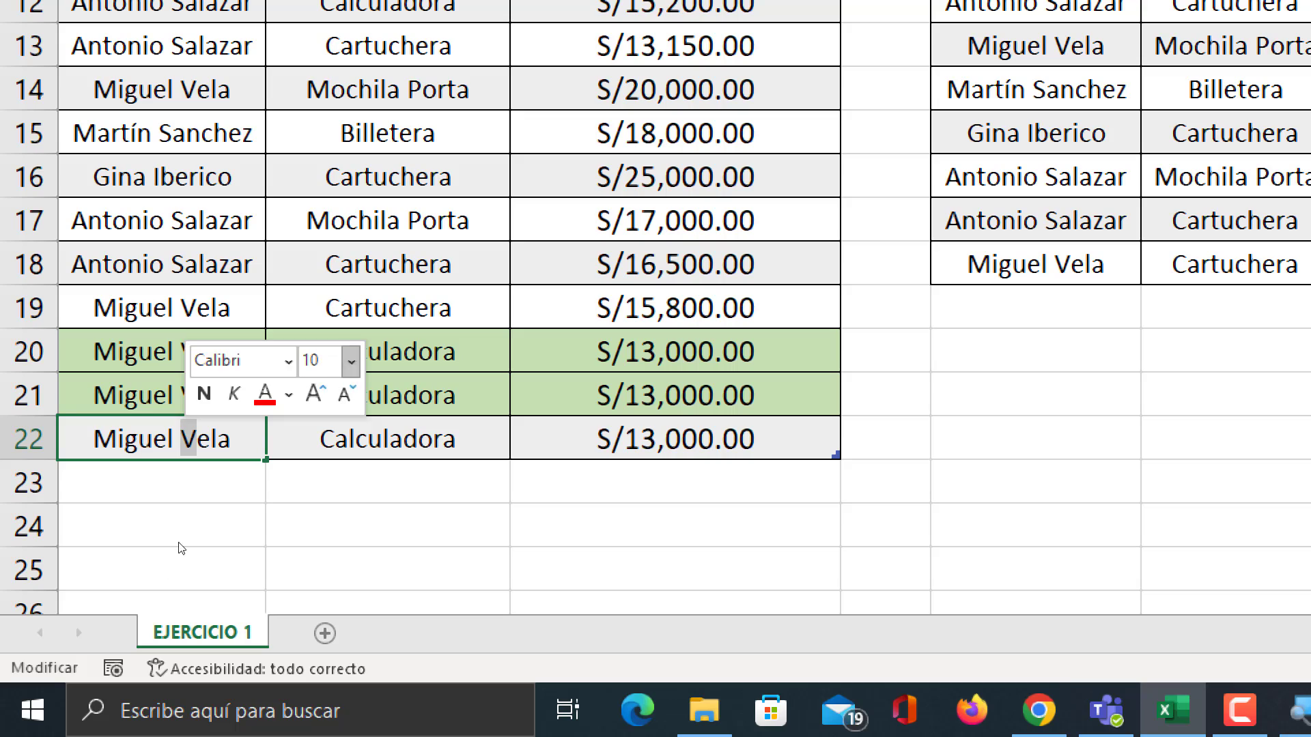
pyautogui.write('v')
pyautogui.hotkey('ctrl', 'Return')
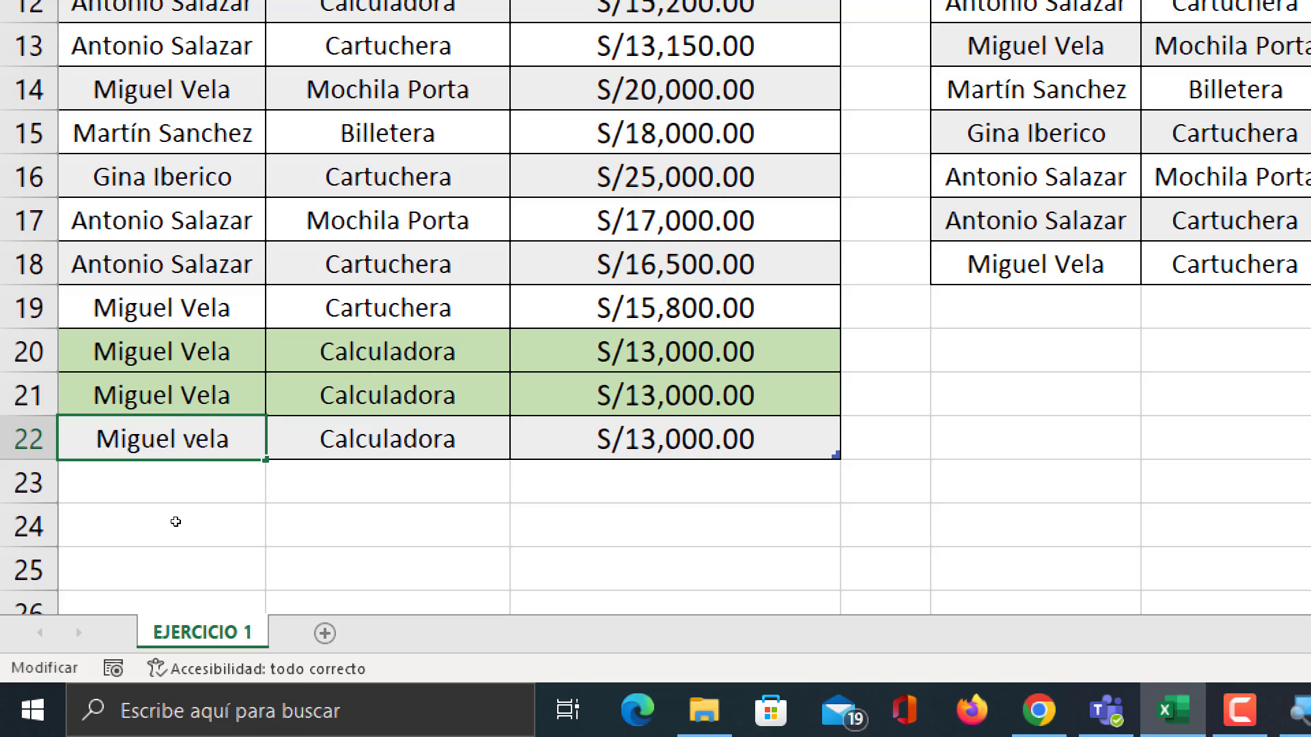
pyautogui.press('Down')
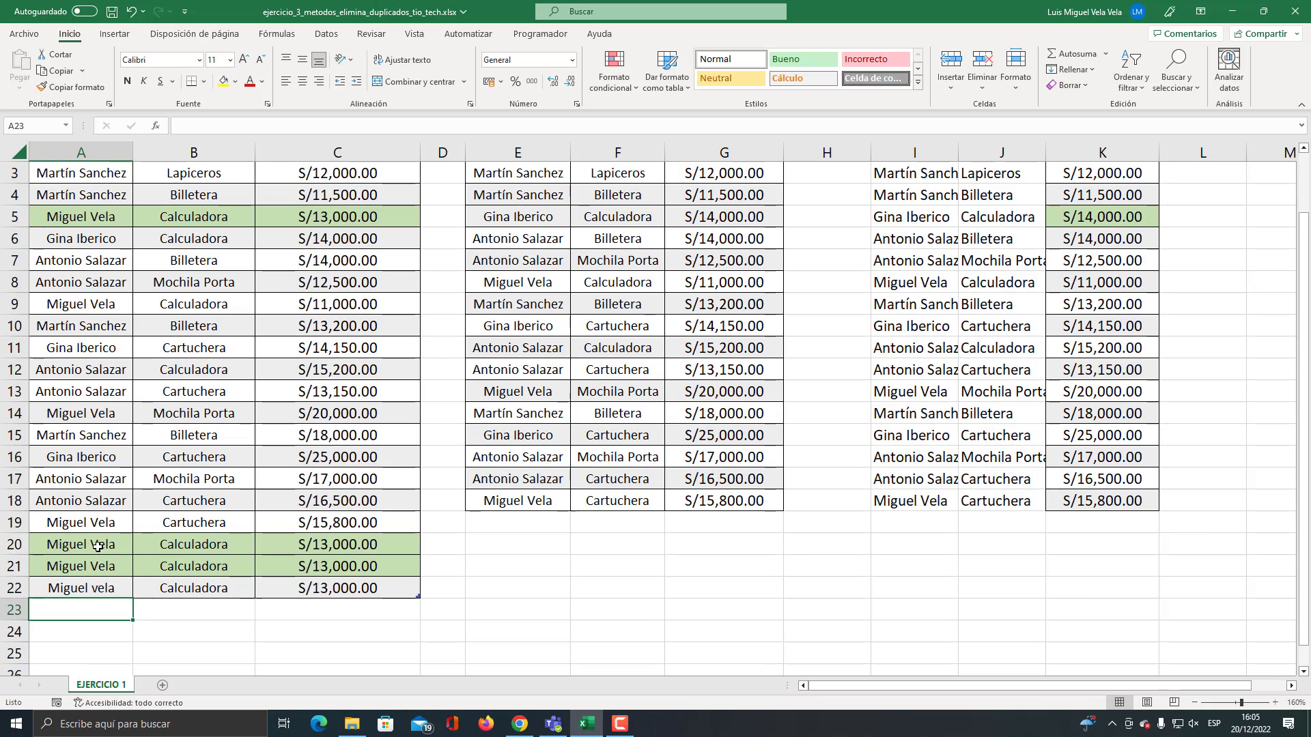
pyautogui.moveTo(98, 546); pyautogui.dragTo(98, 589)
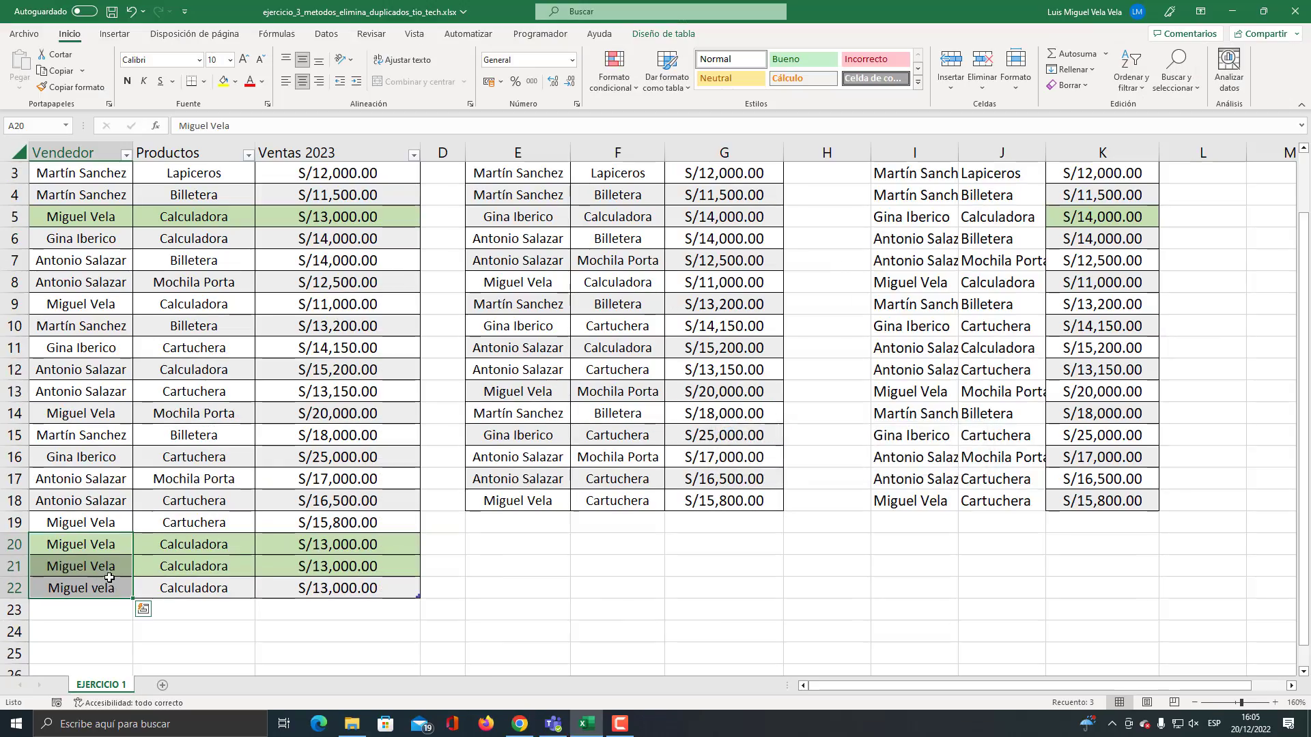
# Select a cell inside the sales table and bring up the Datos import and transform tools.
pyautogui.click(388, 152)
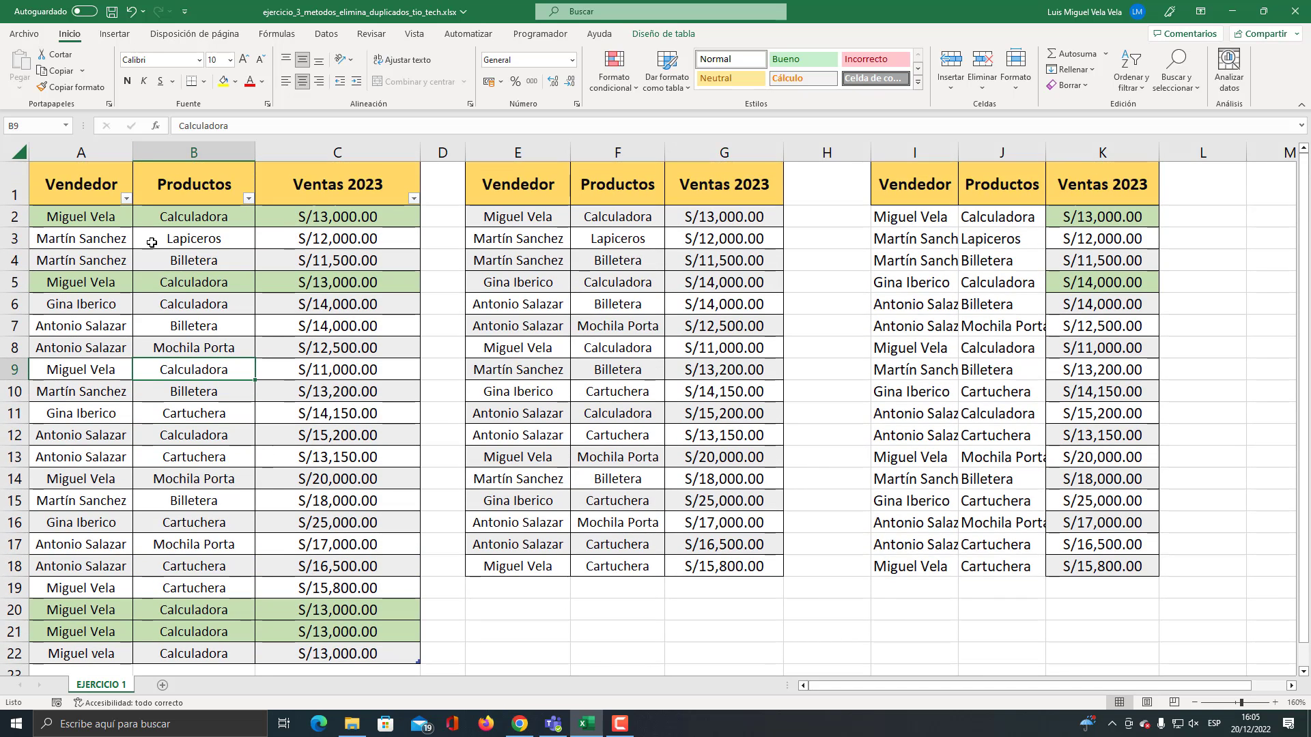
pyautogui.moveTo(68, 184); pyautogui.dragTo(307, 632)
pyautogui.click(203, 431)
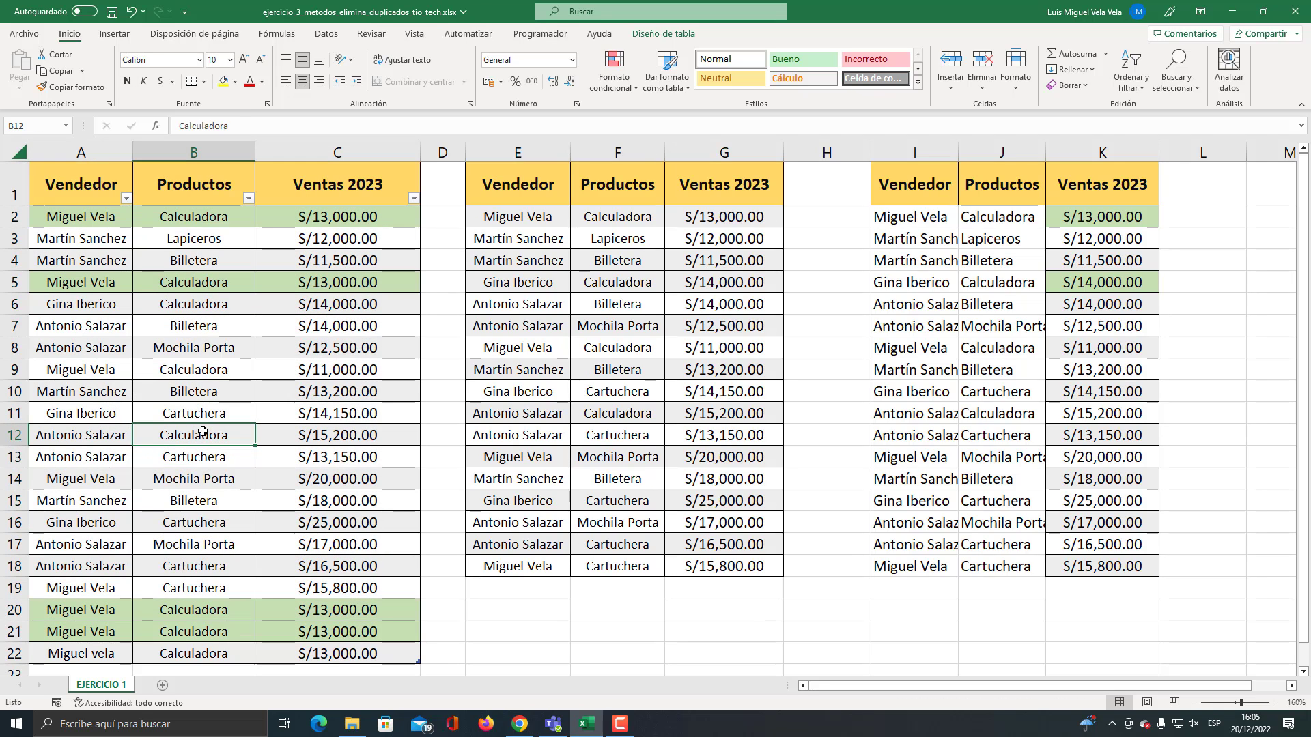
pyautogui.click(327, 34)
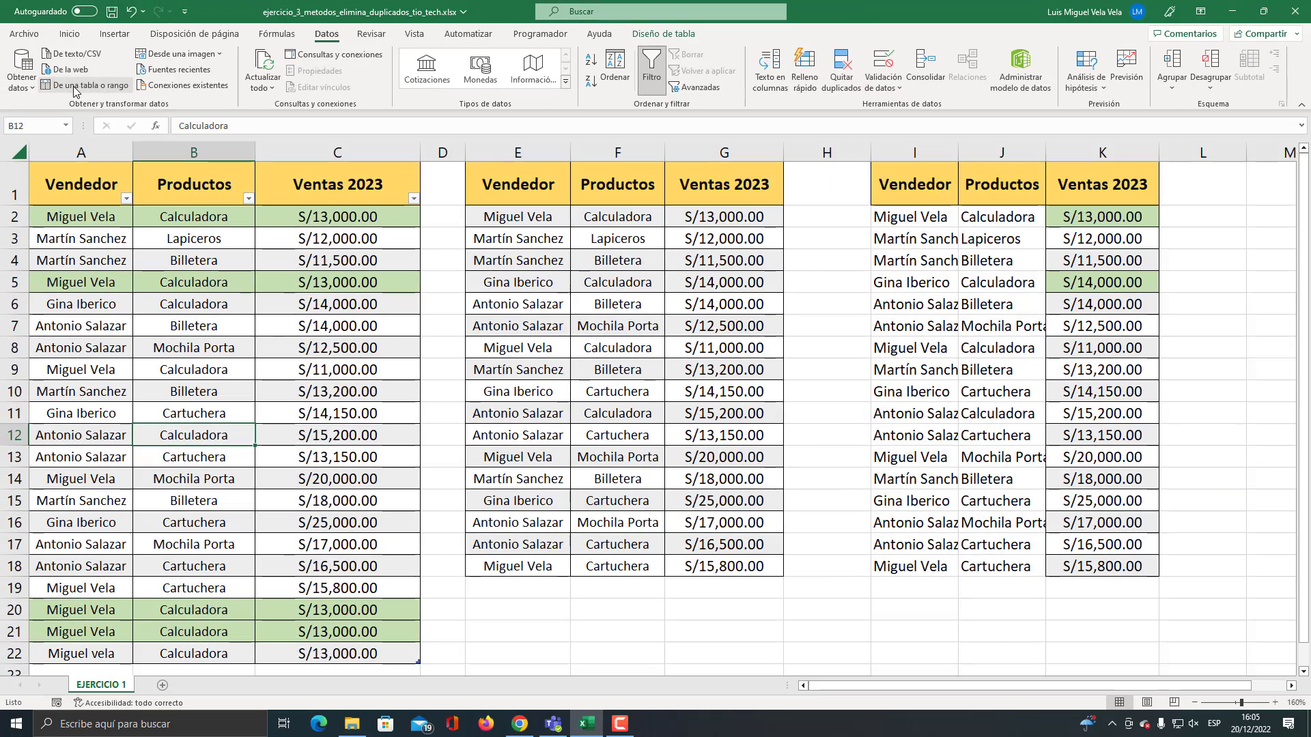
# Load the sales table into a maximised Power Query editor and select all three columns.
pyautogui.click(74, 87)
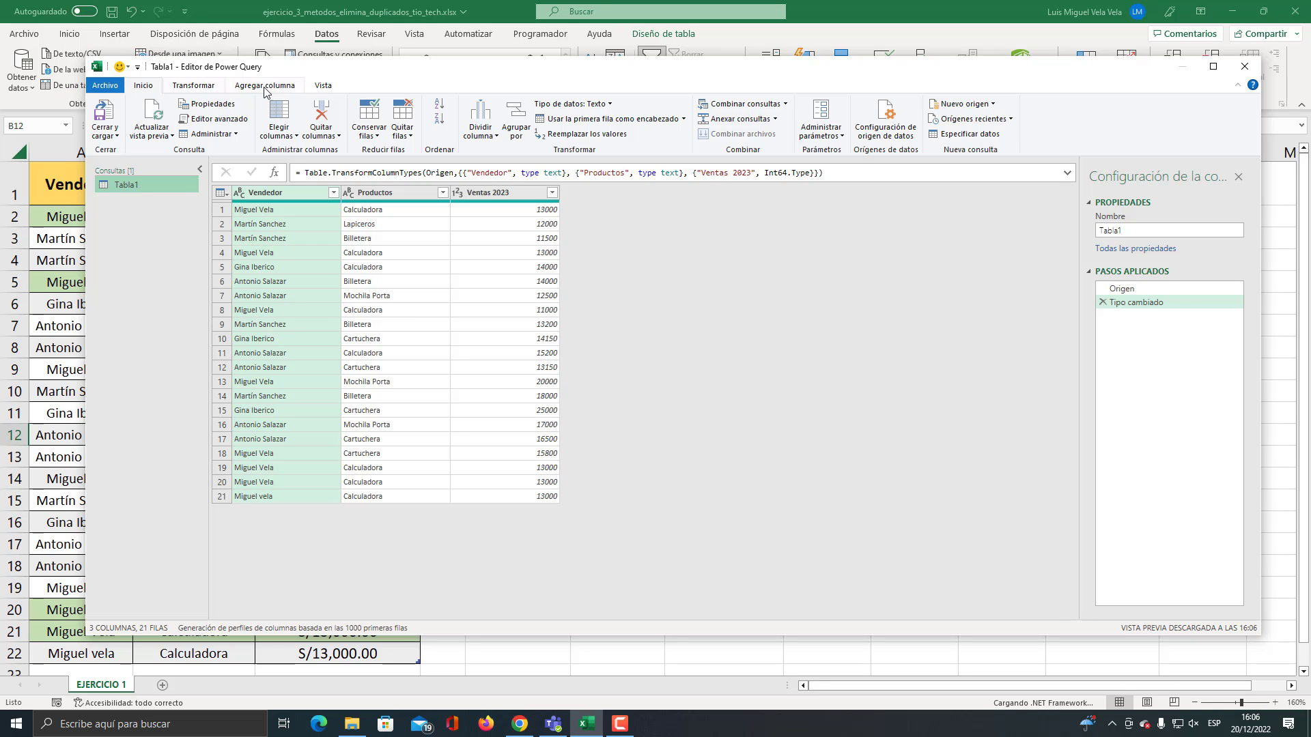
pyautogui.doubleClick(322, 67)
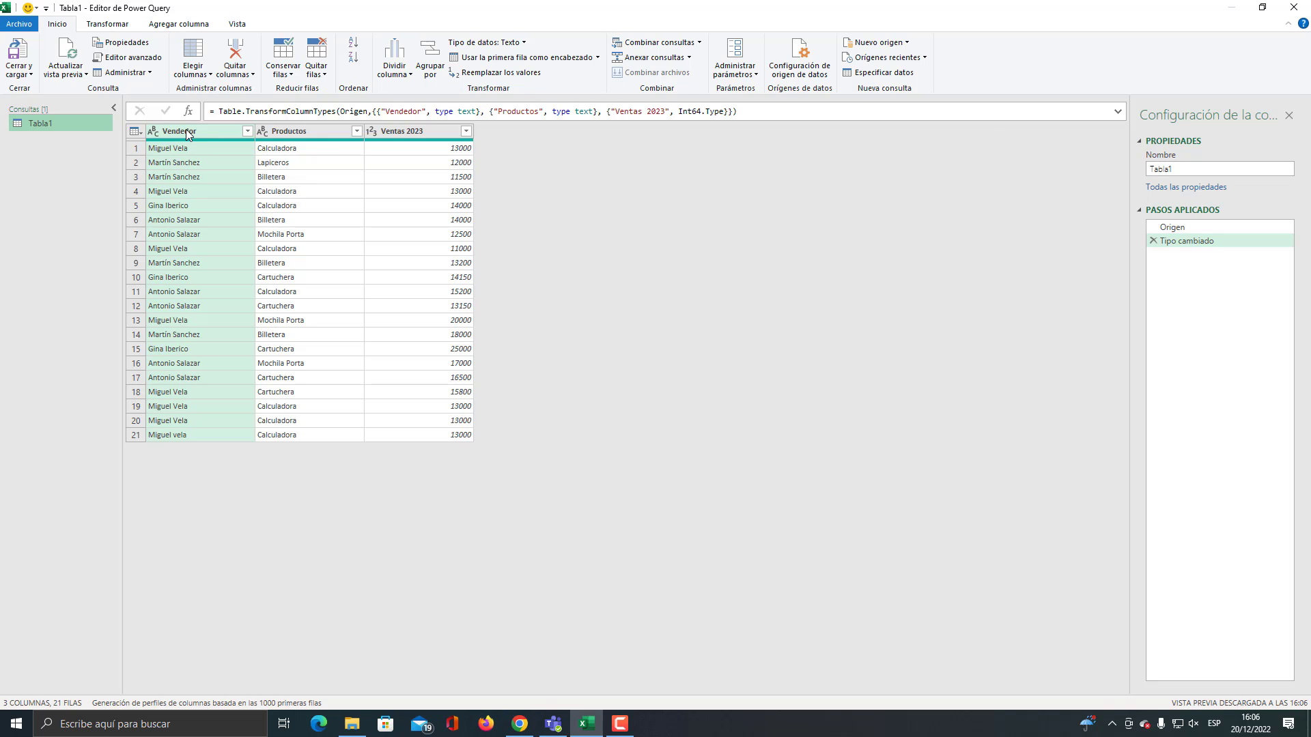
pyautogui.keyDown('ctrl'); pyautogui.click(291, 132); pyautogui.keyUp('ctrl')
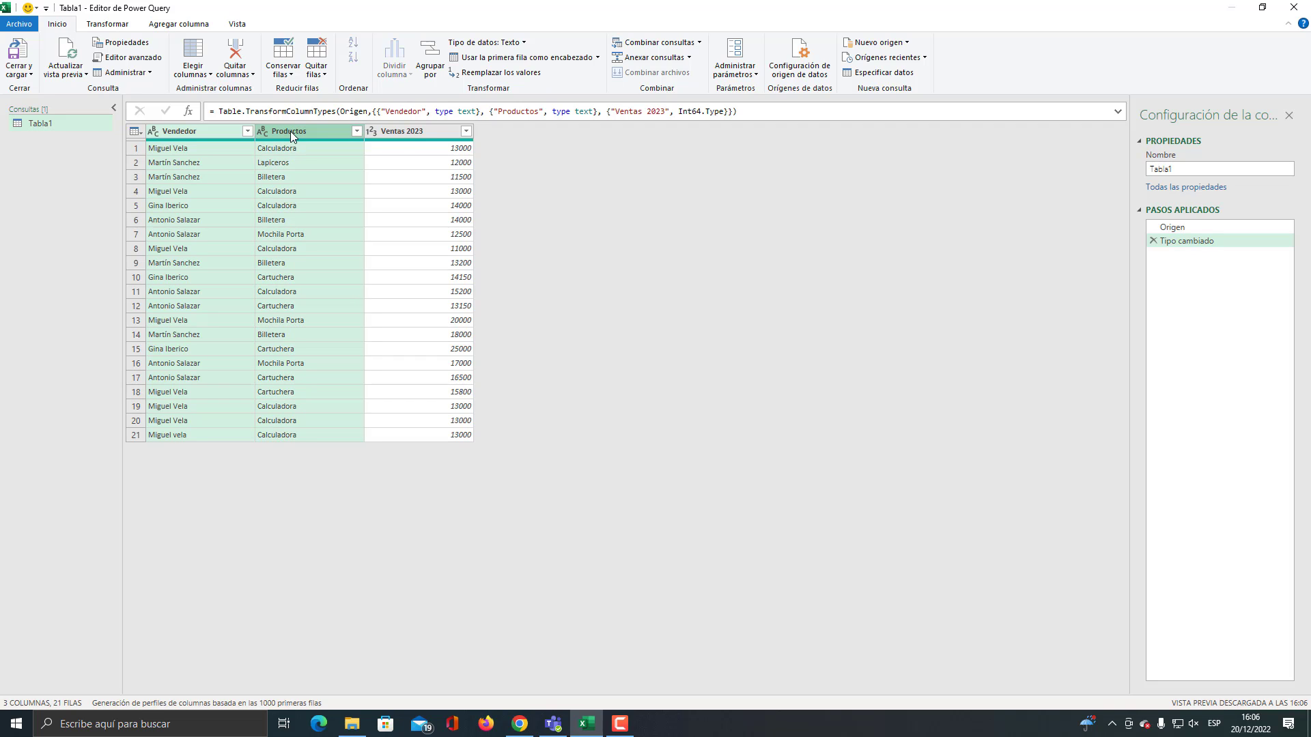
pyautogui.keyDown('ctrl'); pyautogui.click(403, 131); pyautogui.keyUp('ctrl')
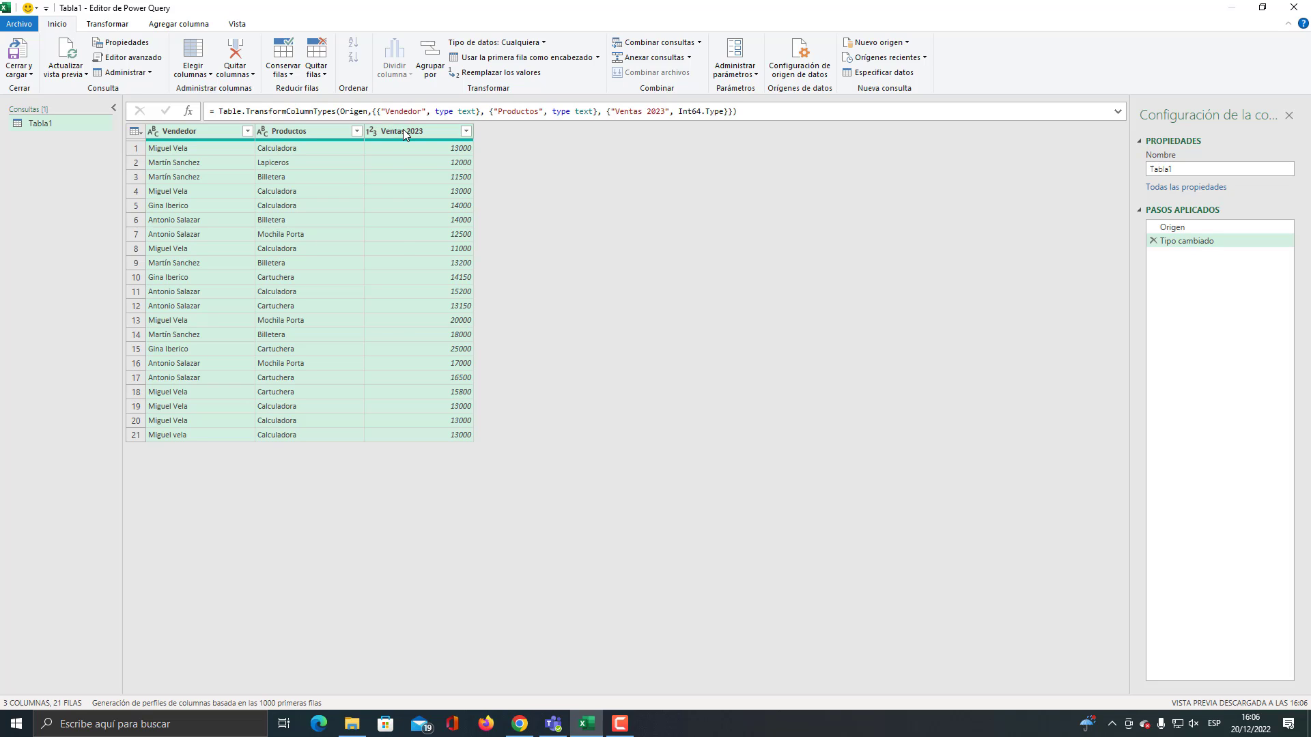
# Remove duplicate rows across the three selected columns, leaving 18 distinct rows.
pyautogui.rightClick(403, 129)
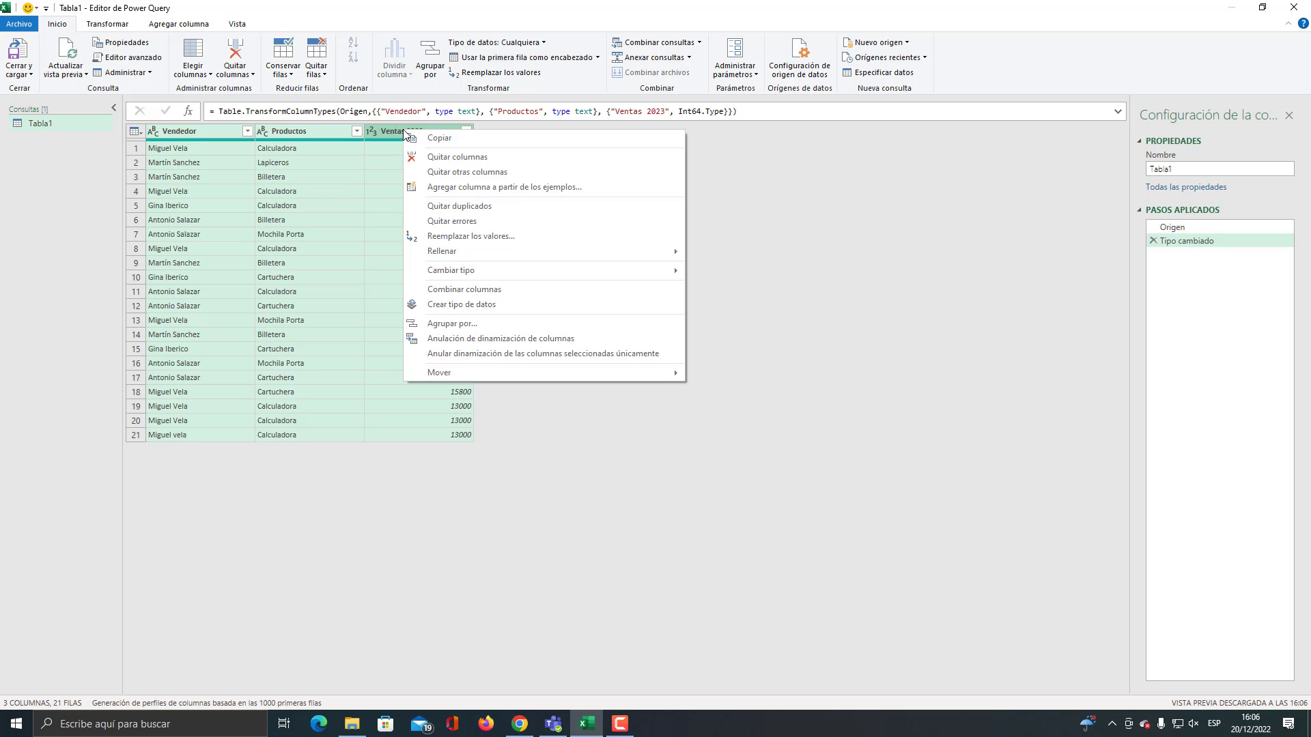
pyautogui.click(469, 207)
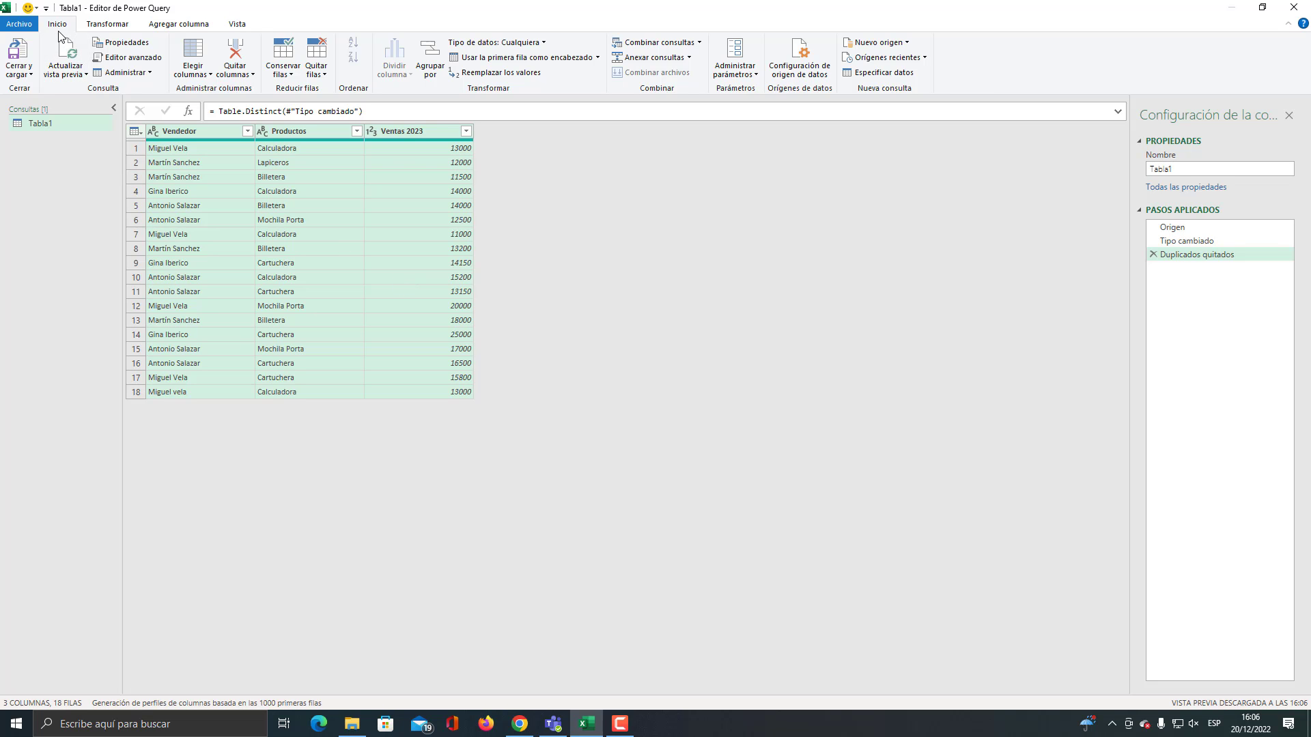
pyautogui.press('super+plus')
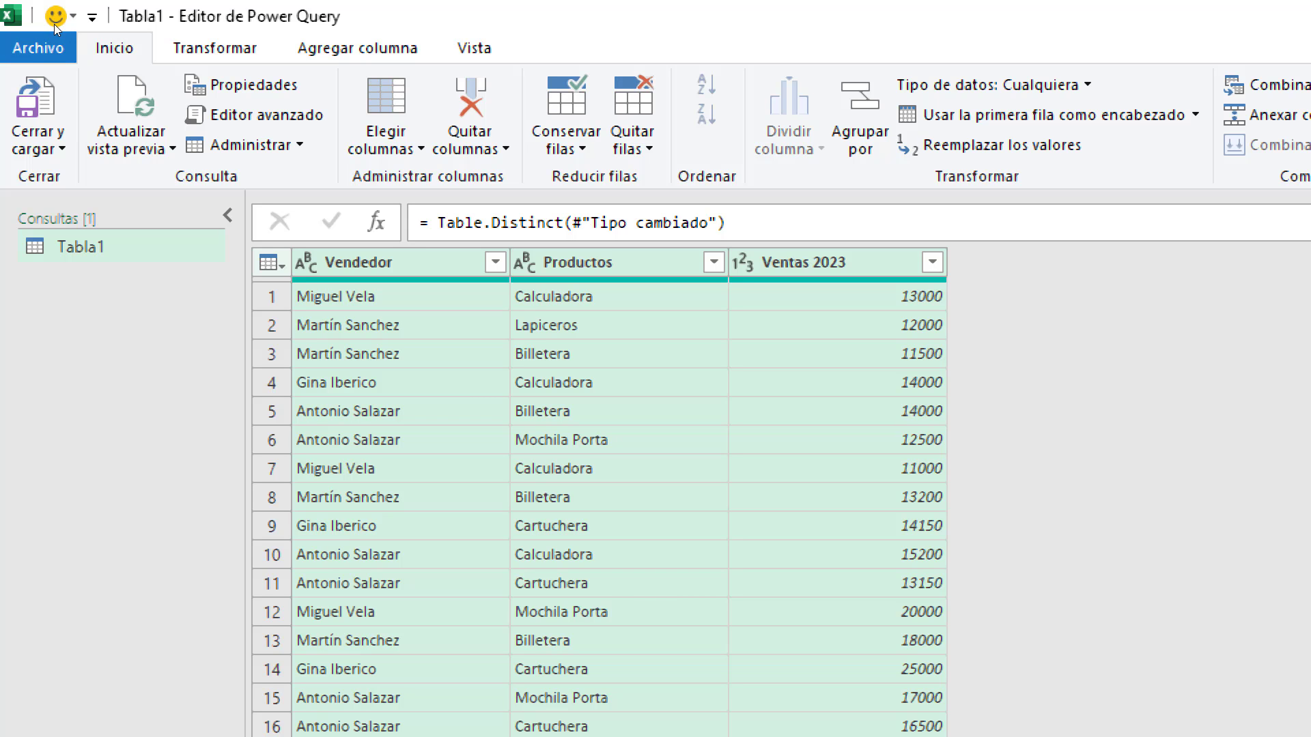
pyautogui.press('super+Escape')
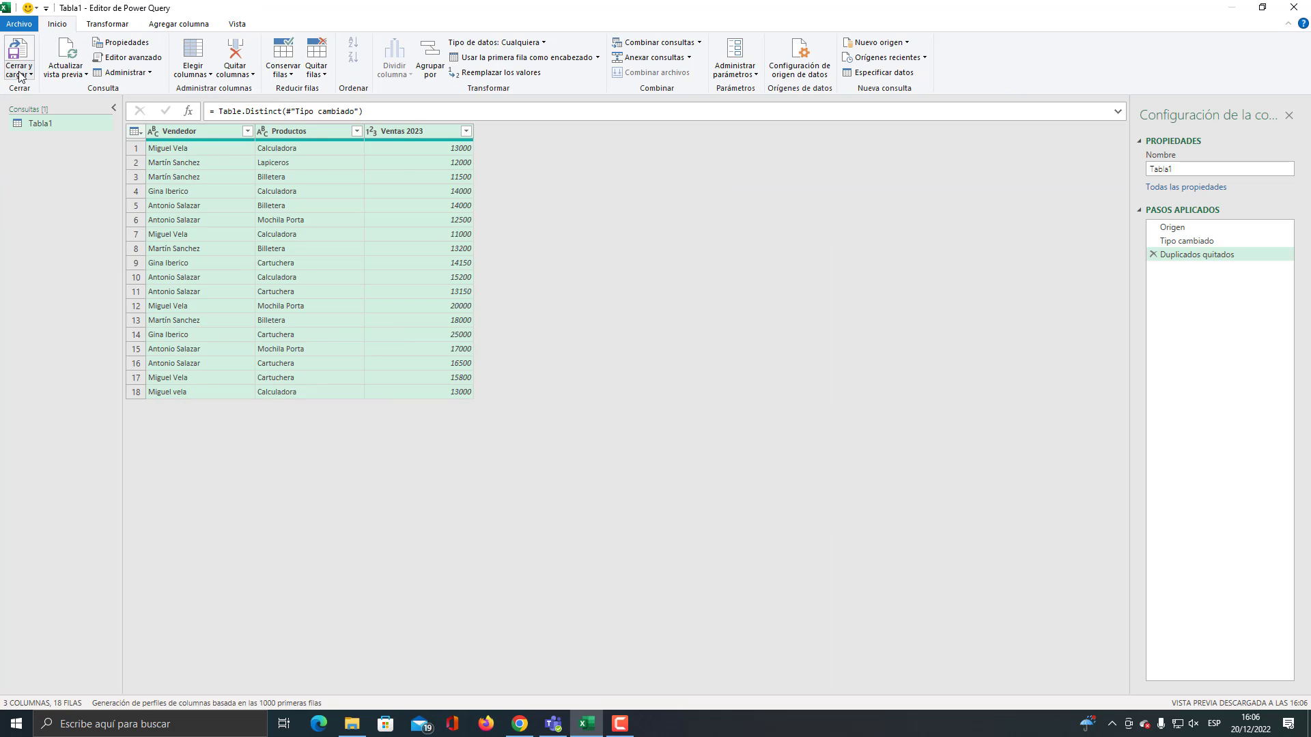
pyautogui.click(18, 71)
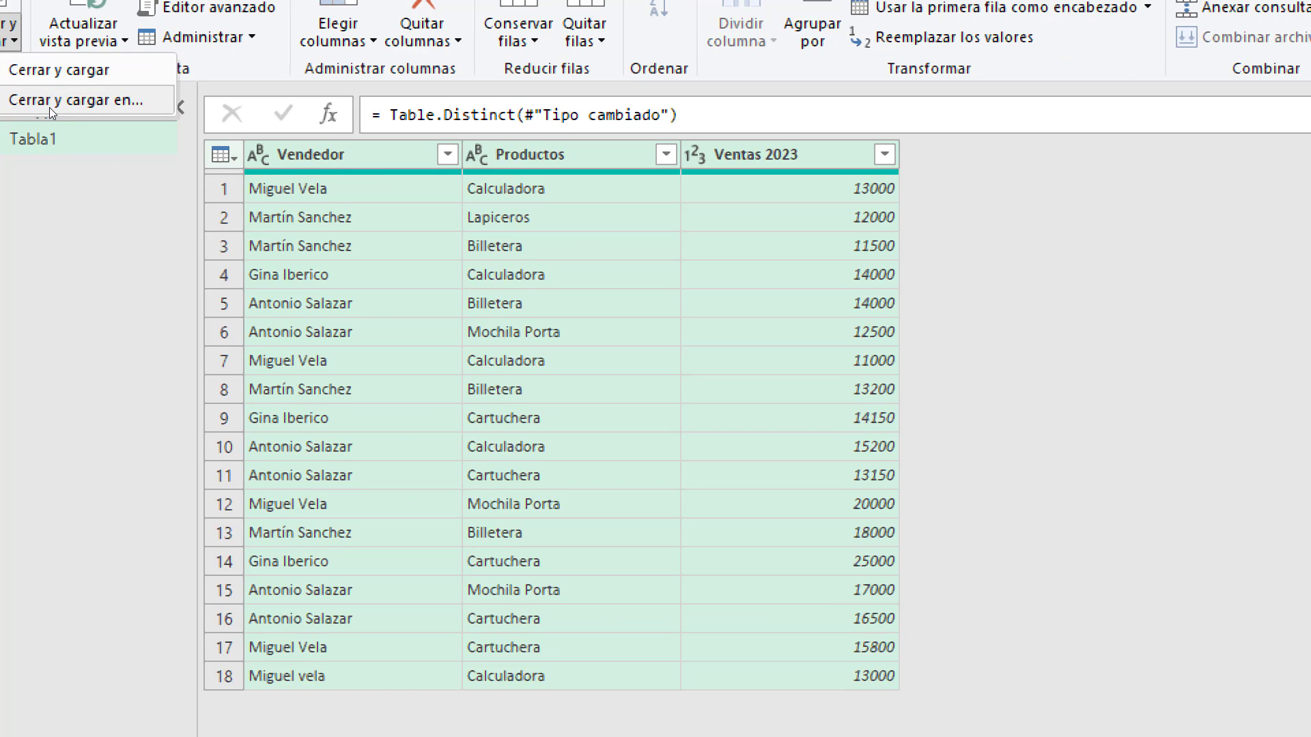
# Load the query results as a table on the existing sheet starting at cell M1.
pyautogui.click(41, 102)
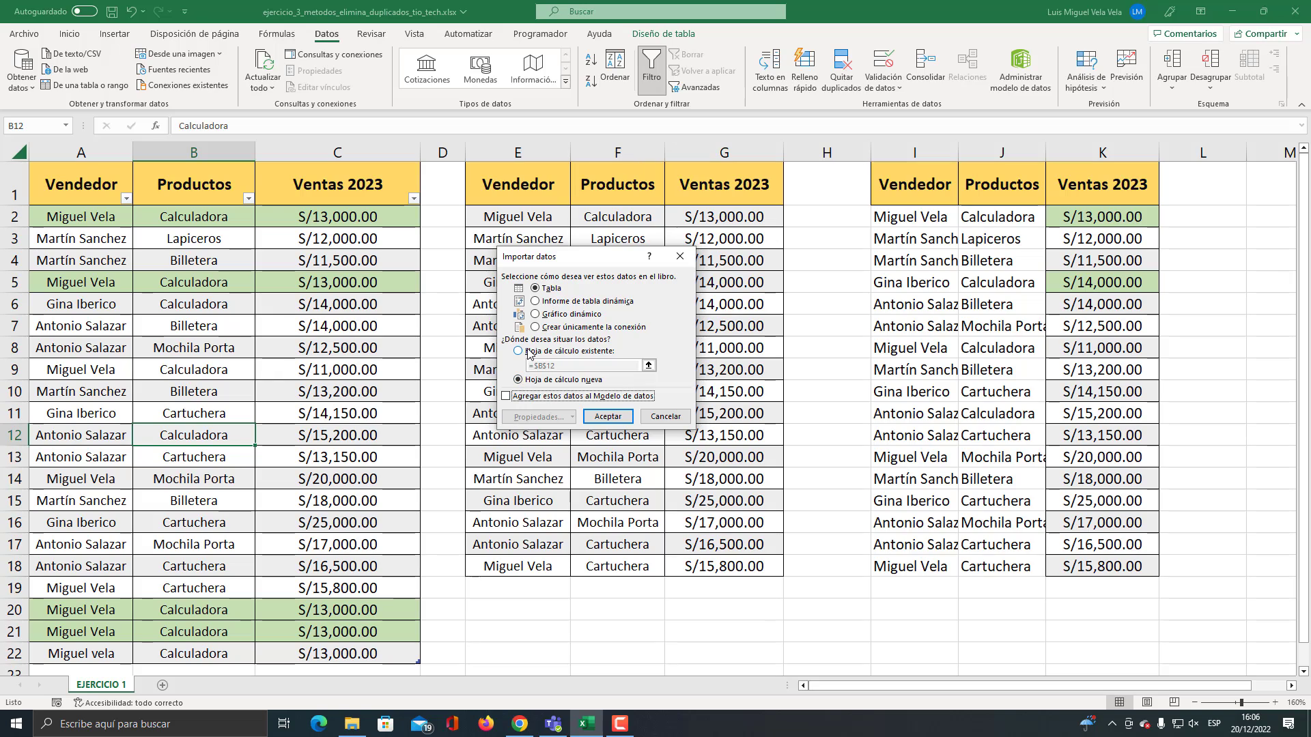
pyautogui.press('super+plus')
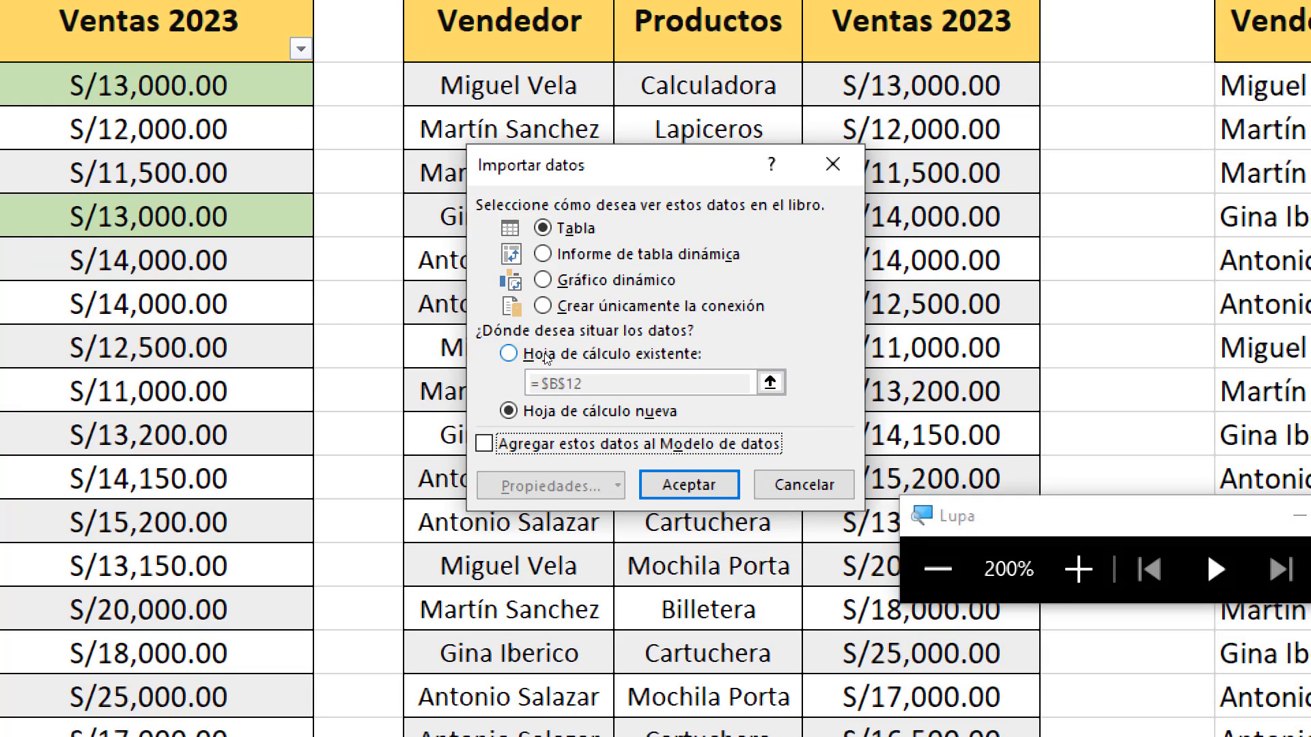
pyautogui.click(528, 352)
pyautogui.press('Tab')
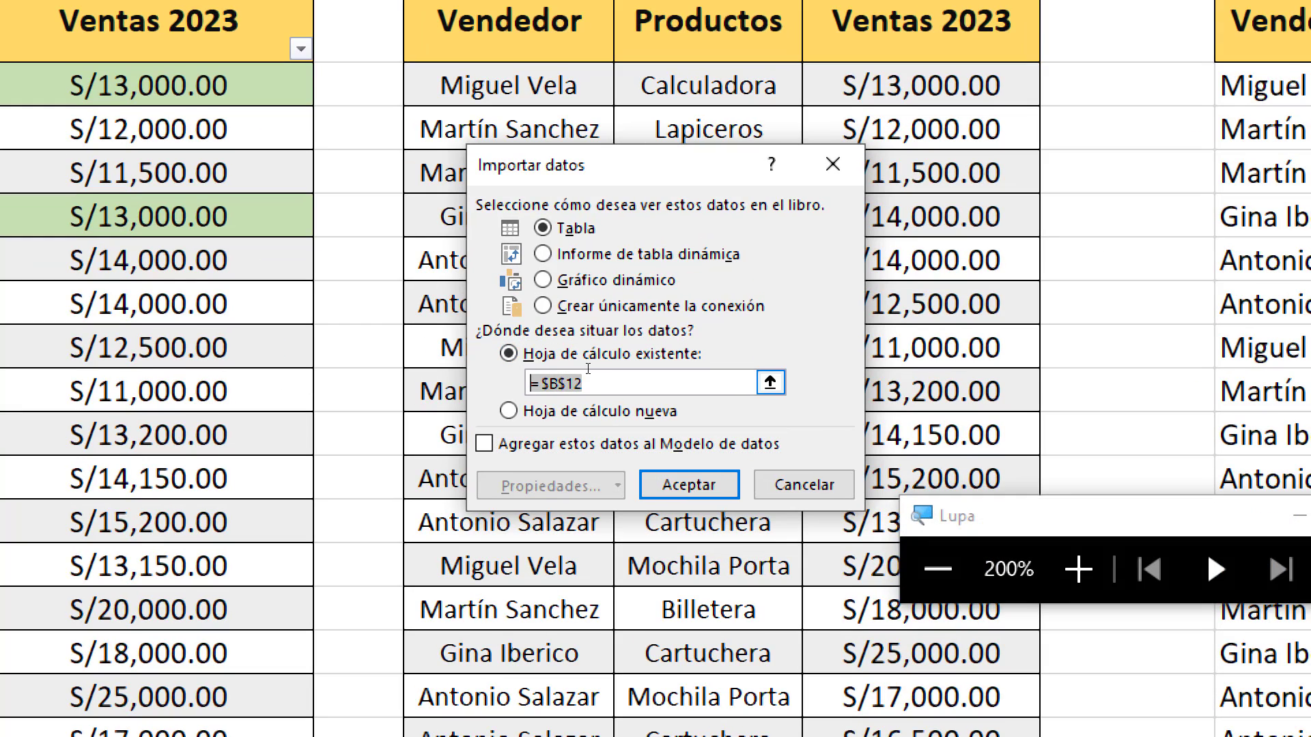
pyautogui.press('BackSpace')
pyautogui.press('super+Escape')
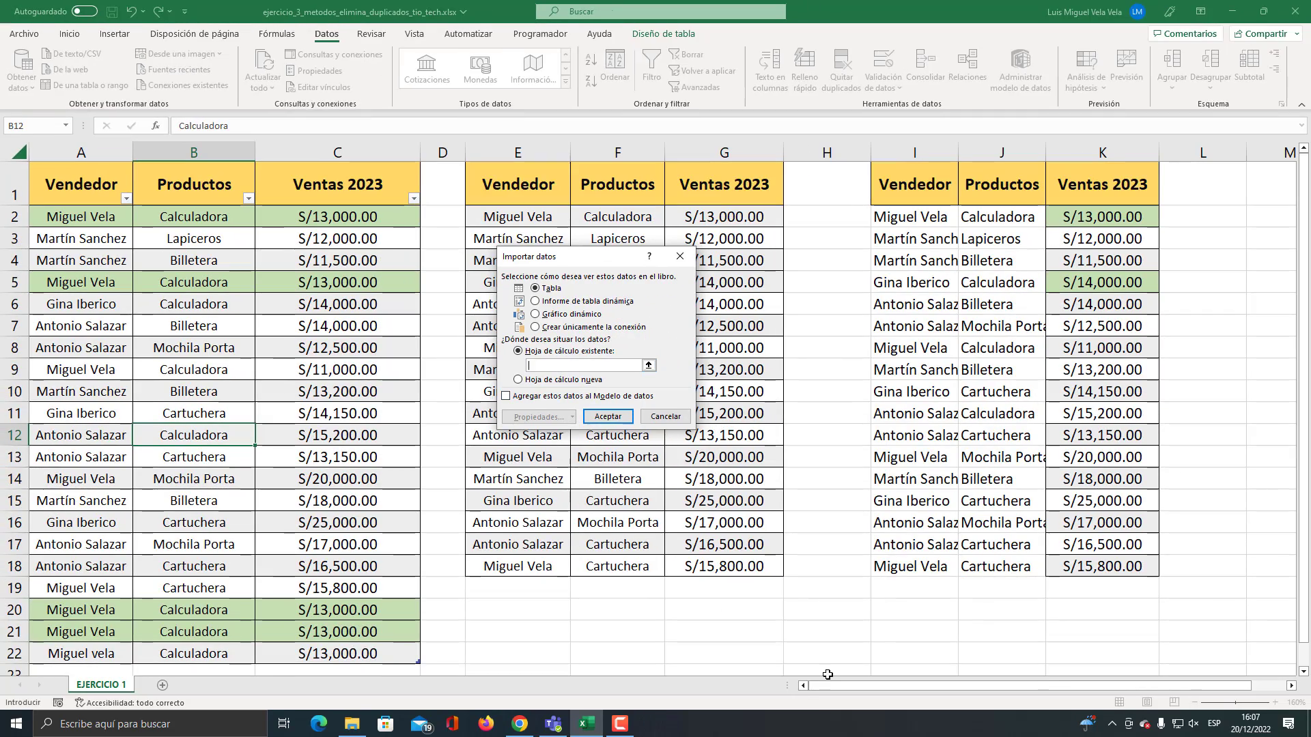
pyautogui.moveTo(880, 686); pyautogui.dragTo(912, 693)
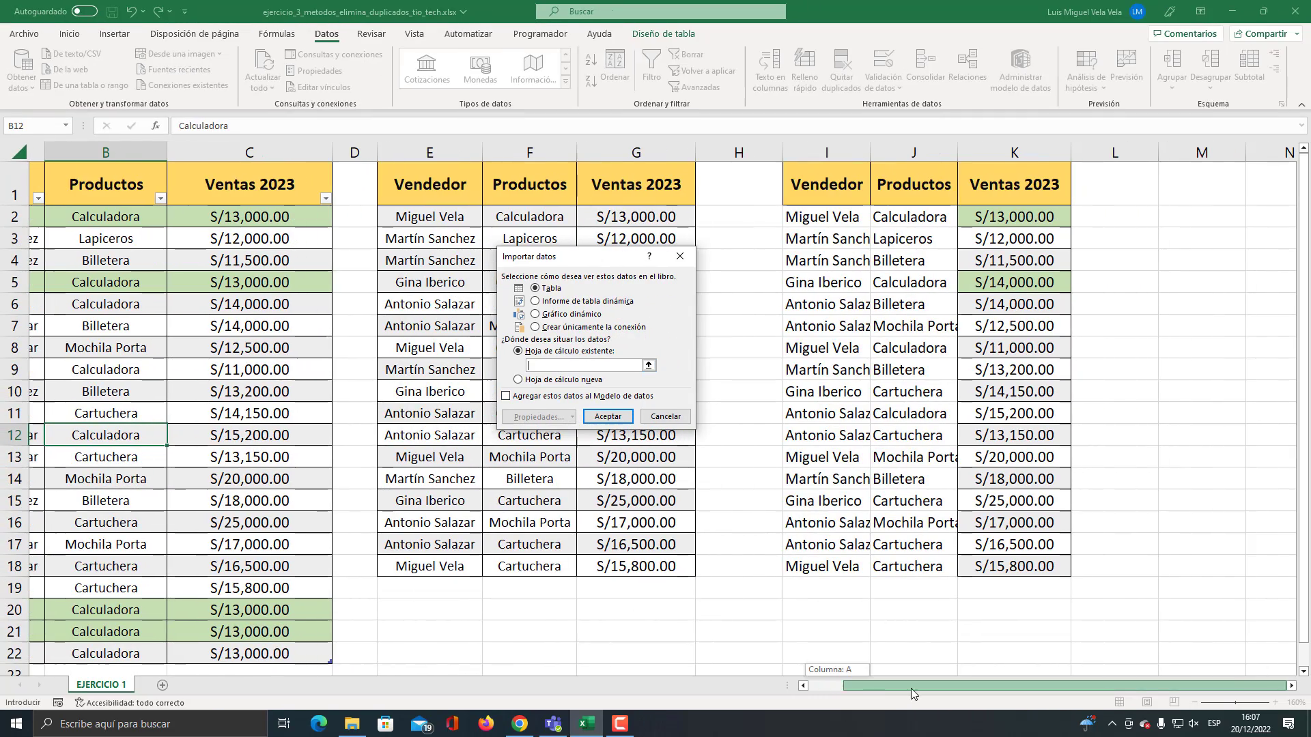
pyautogui.click(1192, 179)
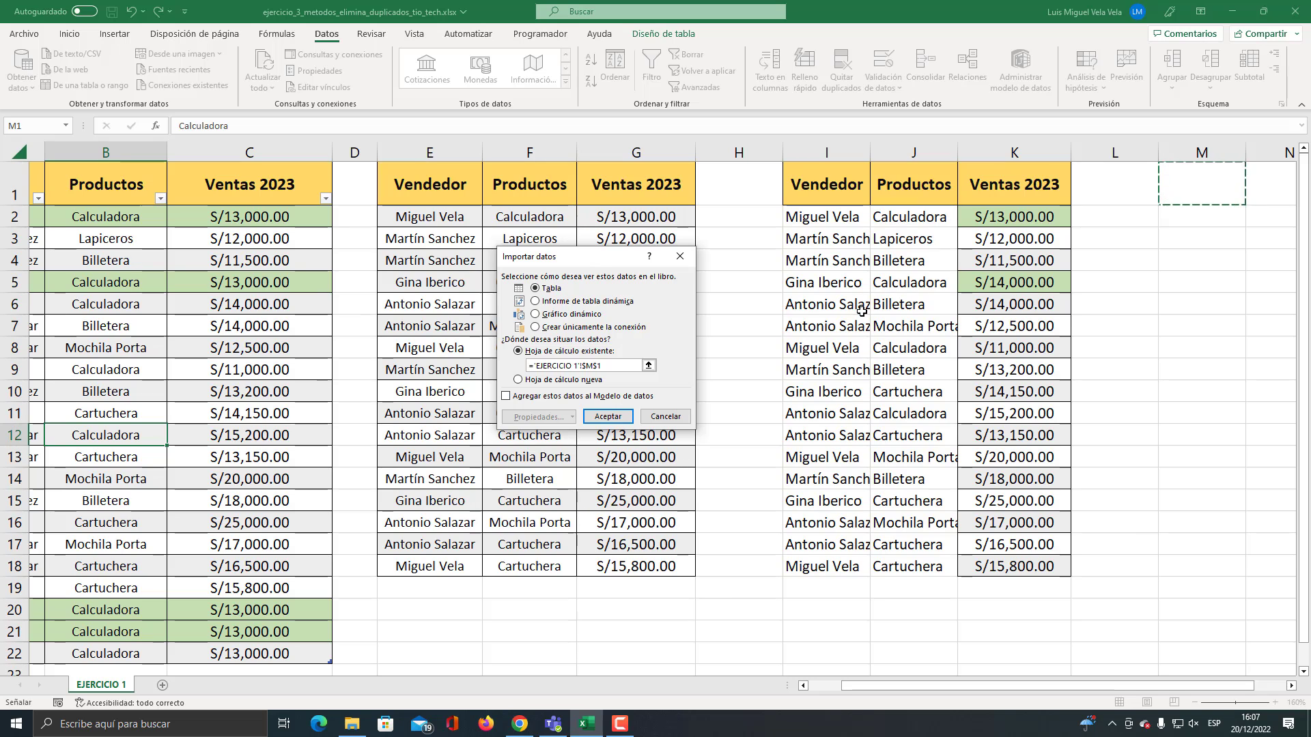
pyautogui.click(604, 418)
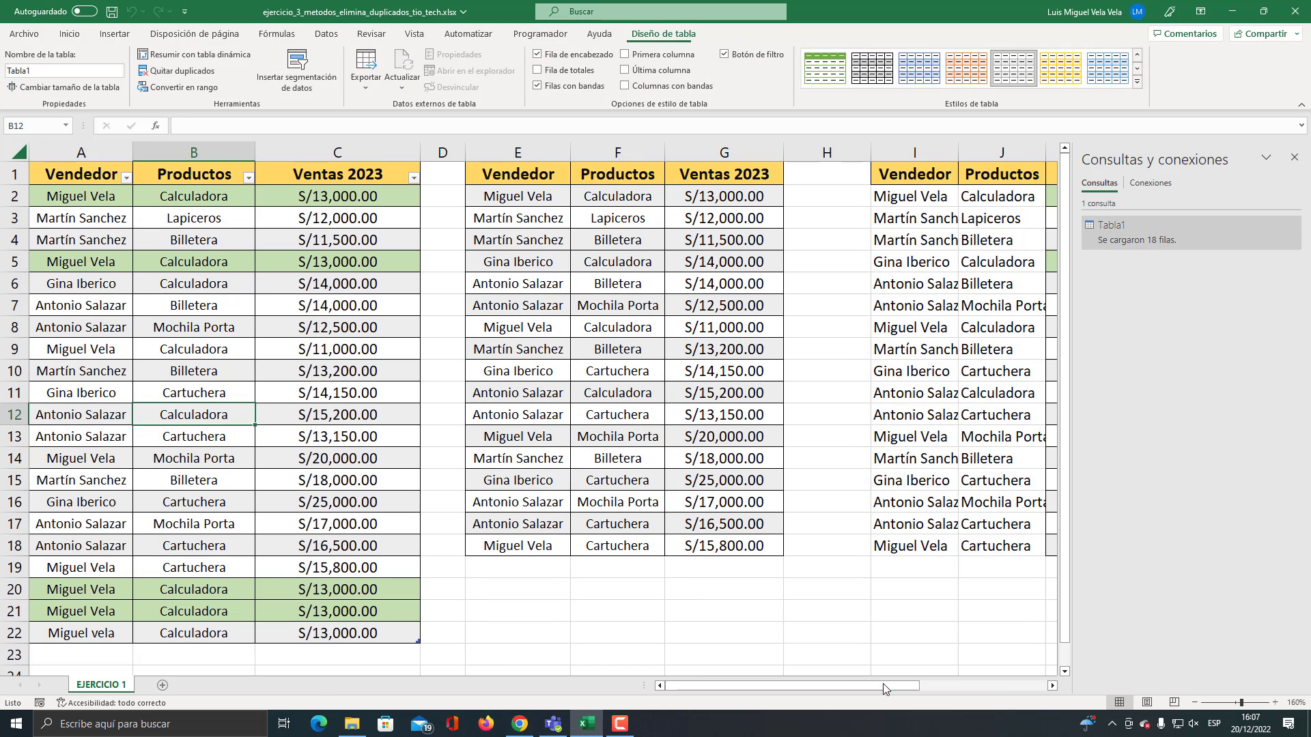
# Close the queries pane and compare the 18-row output with the UNIQUE and first deduplicated copies.
pyautogui.moveTo(883, 688); pyautogui.dragTo(1000, 688)
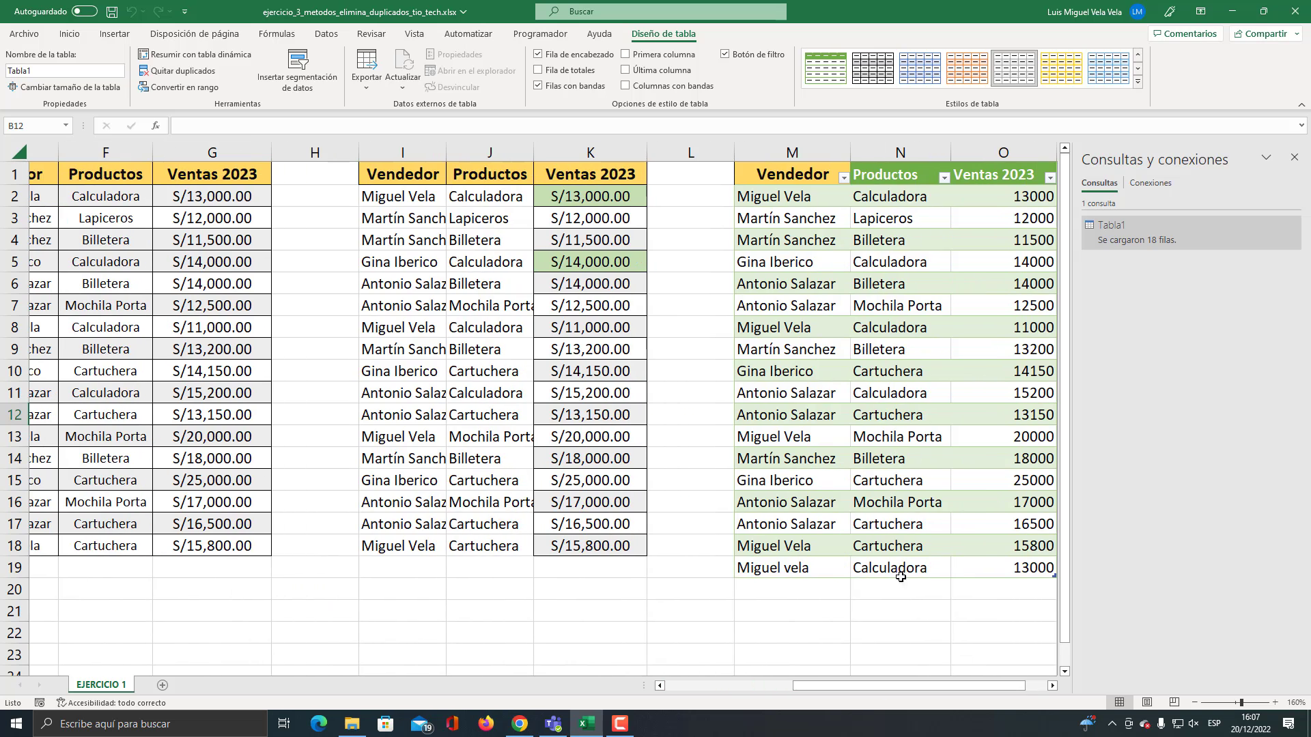
pyautogui.click(1294, 157)
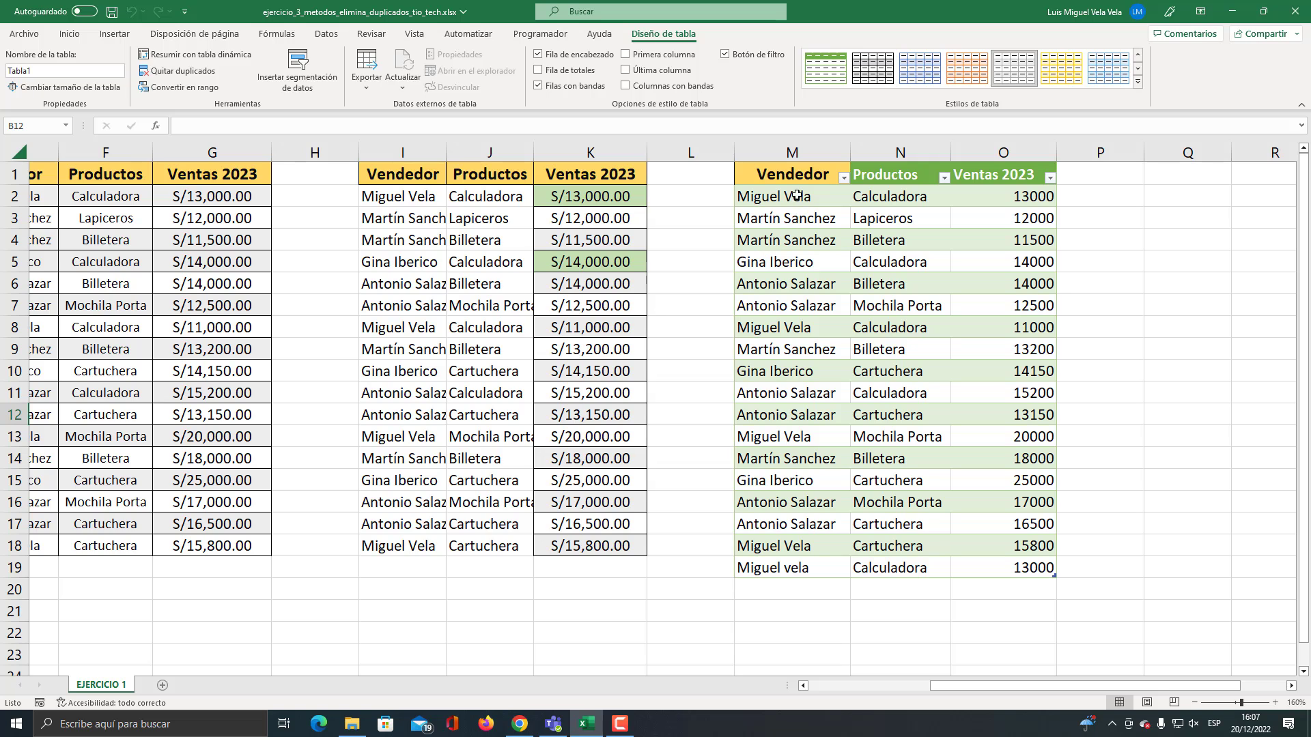
pyautogui.moveTo(789, 174)
pyautogui.mouseDown()
pyautogui.moveTo(991, 404)
pyautogui.moveTo(986, 567)
pyautogui.mouseUp()
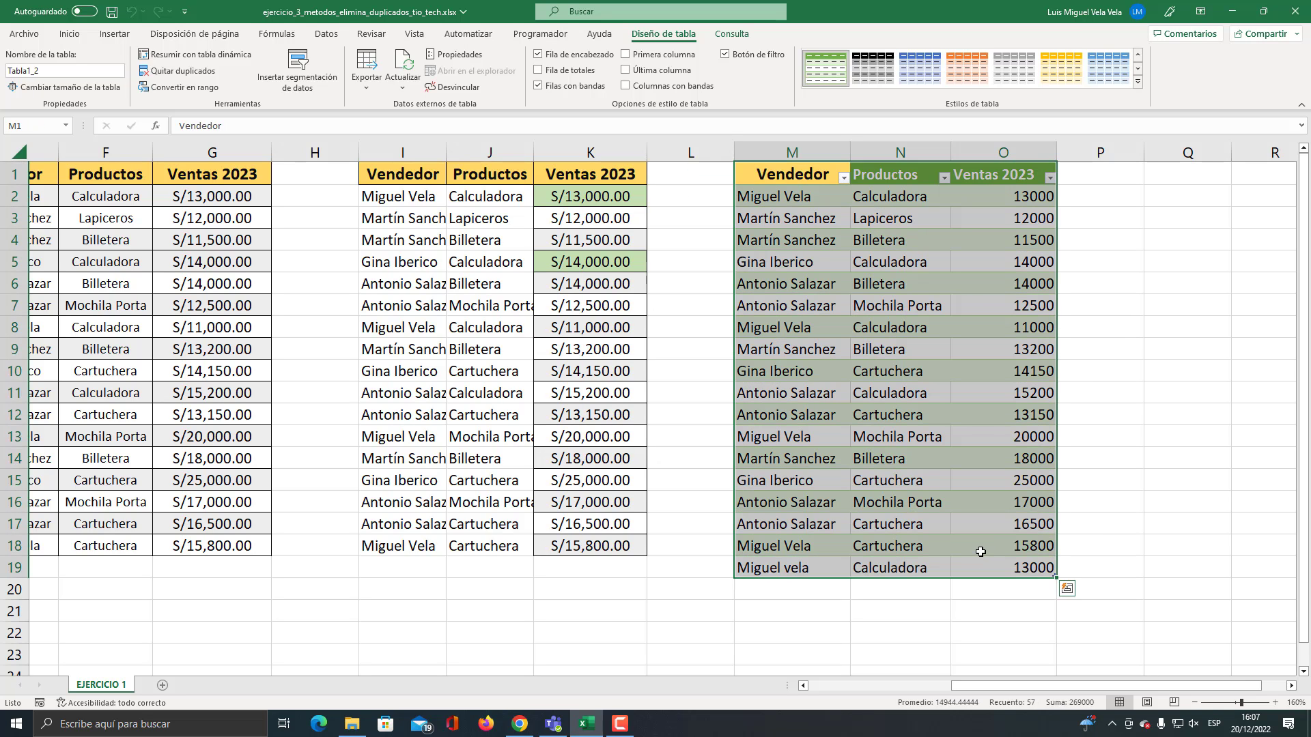
pyautogui.click(884, 498)
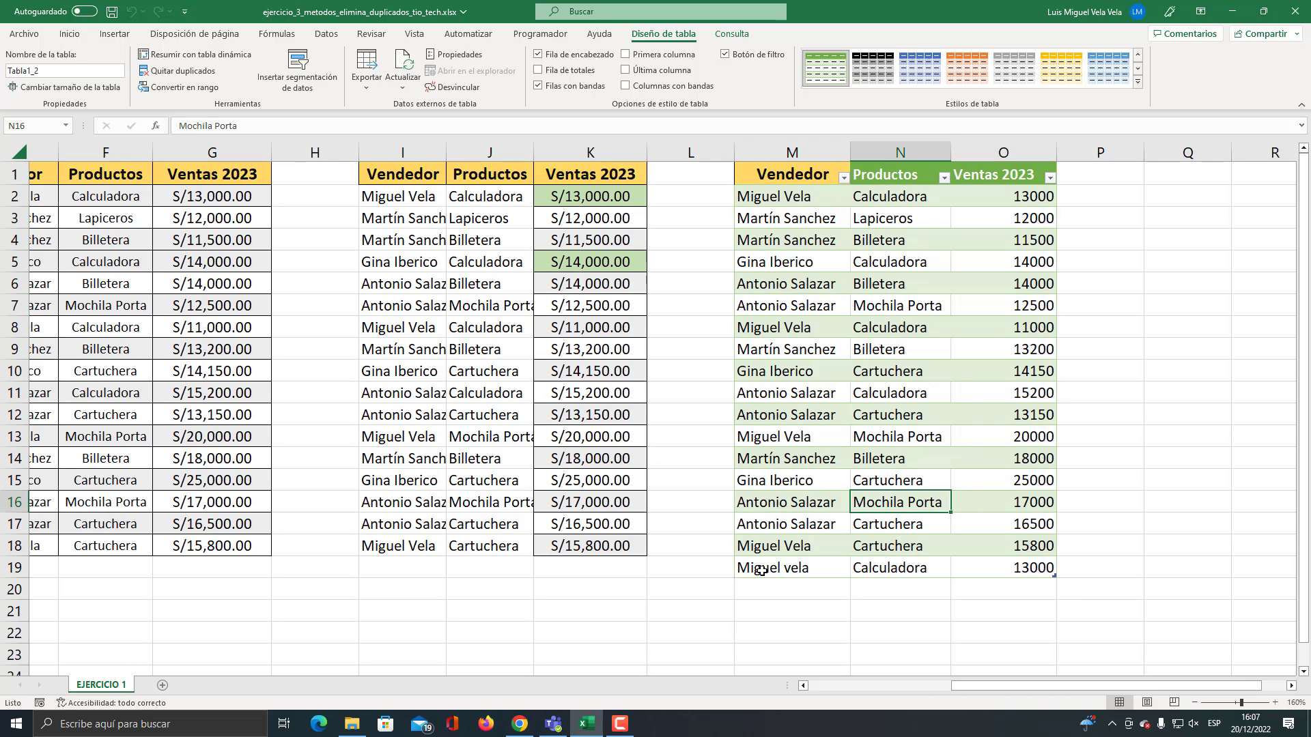
pyautogui.moveTo(760, 571); pyautogui.dragTo(1027, 568)
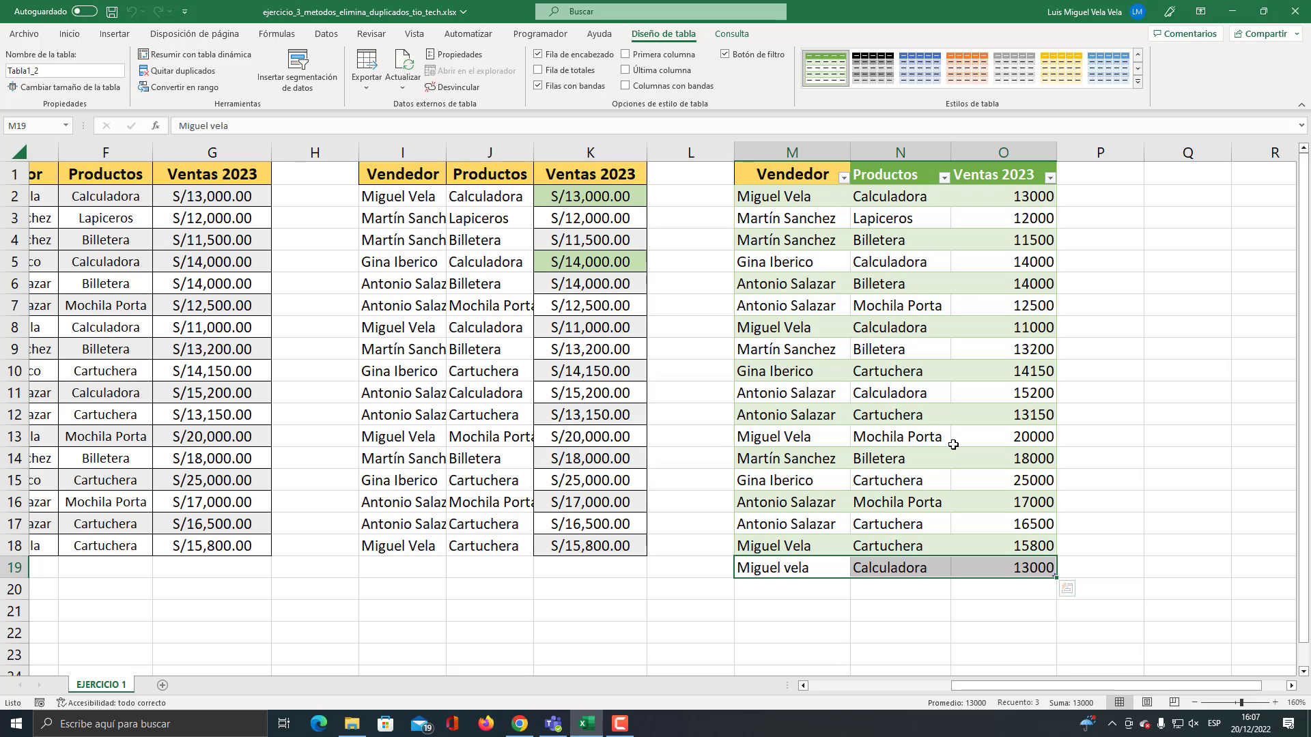
pyautogui.moveTo(976, 686); pyautogui.dragTo(838, 686)
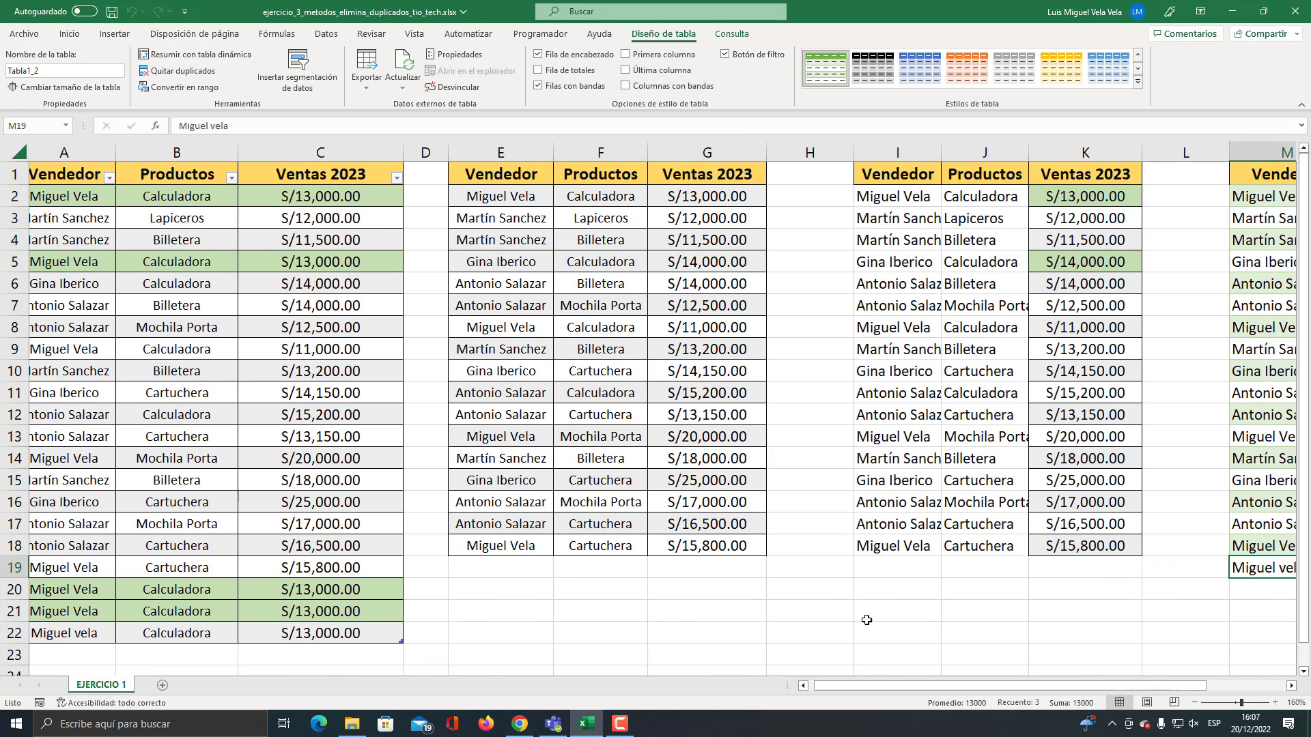
pyautogui.click(962, 347)
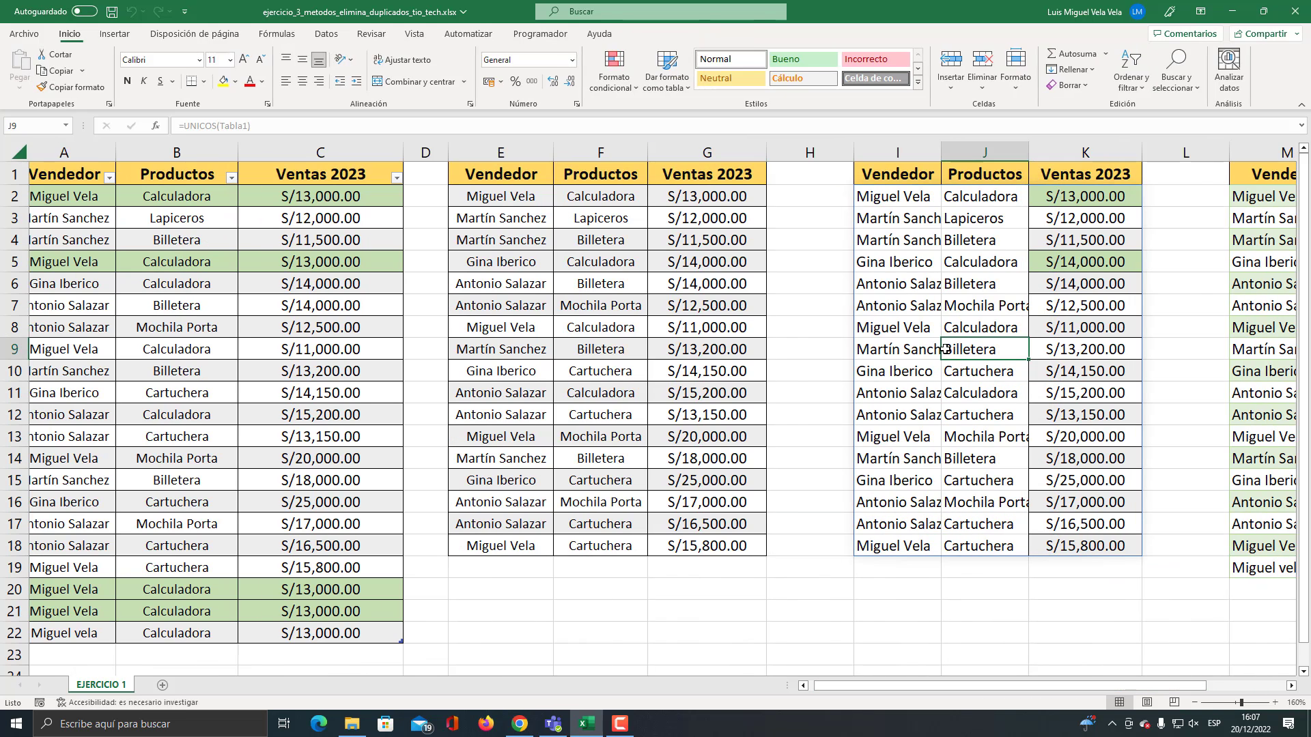
pyautogui.click(620, 332)
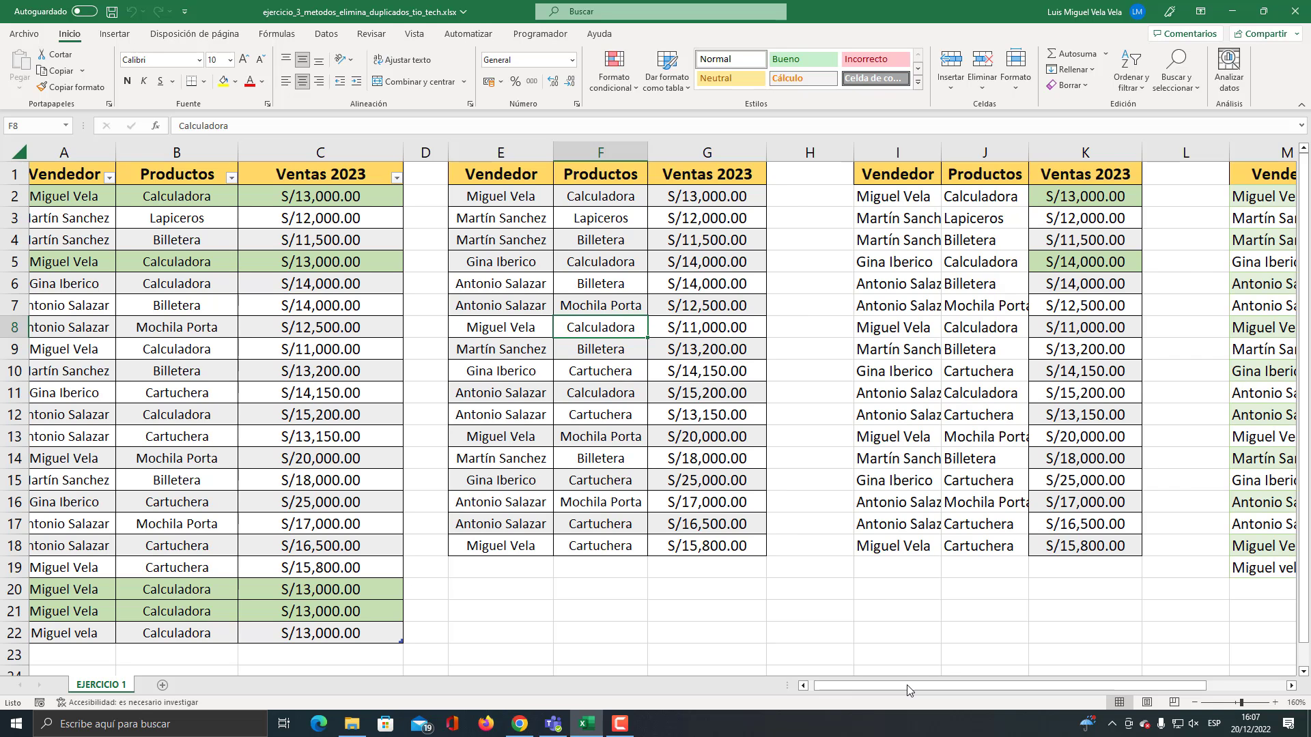
# Narrow empty columns H and L (L to 4.71) beside the M–O query table.
pyautogui.moveTo(910, 687); pyautogui.dragTo(1099, 686)
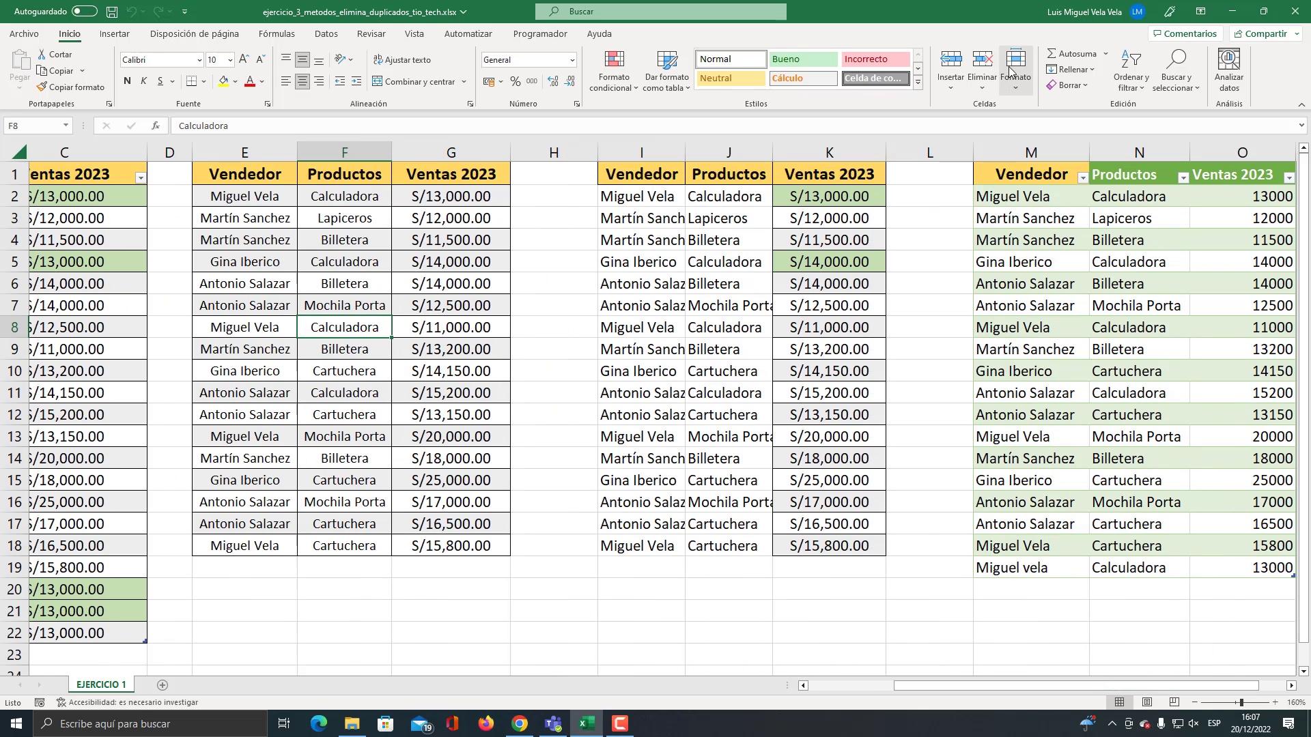
pyautogui.moveTo(597, 152); pyautogui.dragTo(543, 152)
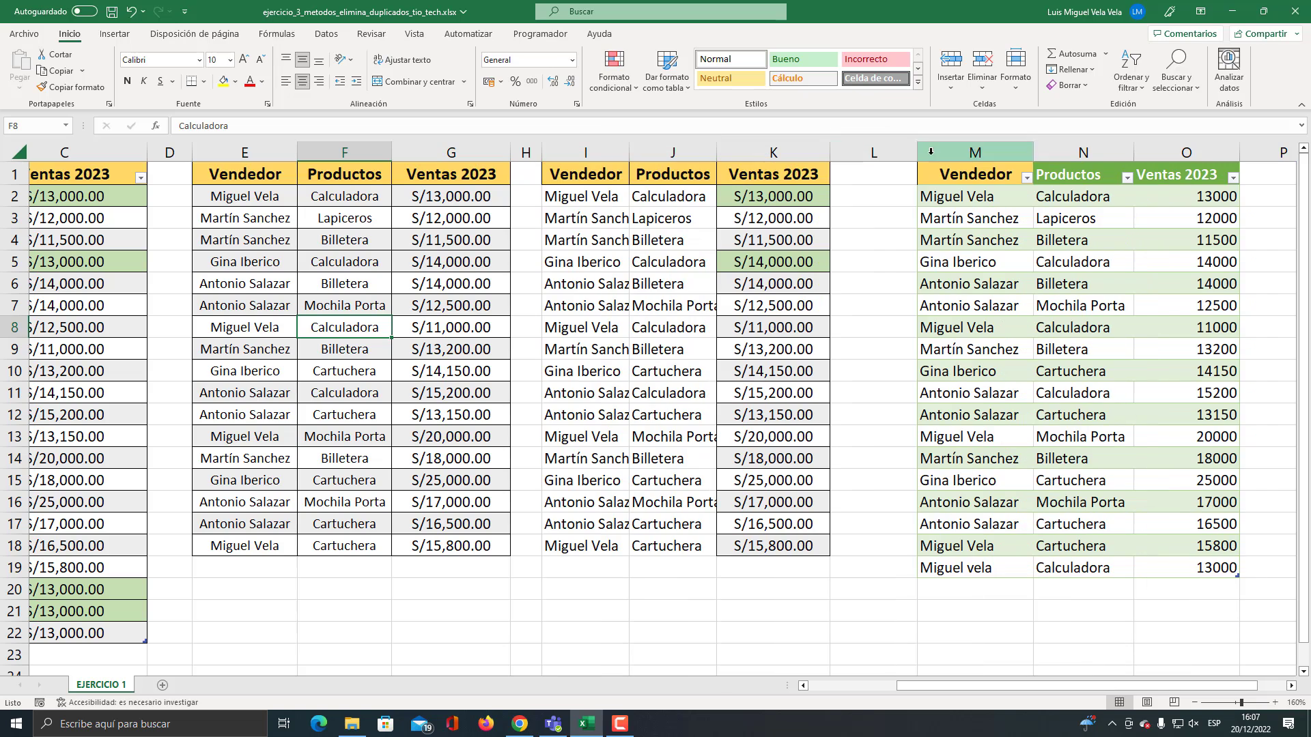
pyautogui.moveTo(918, 151); pyautogui.dragTo(871, 151)
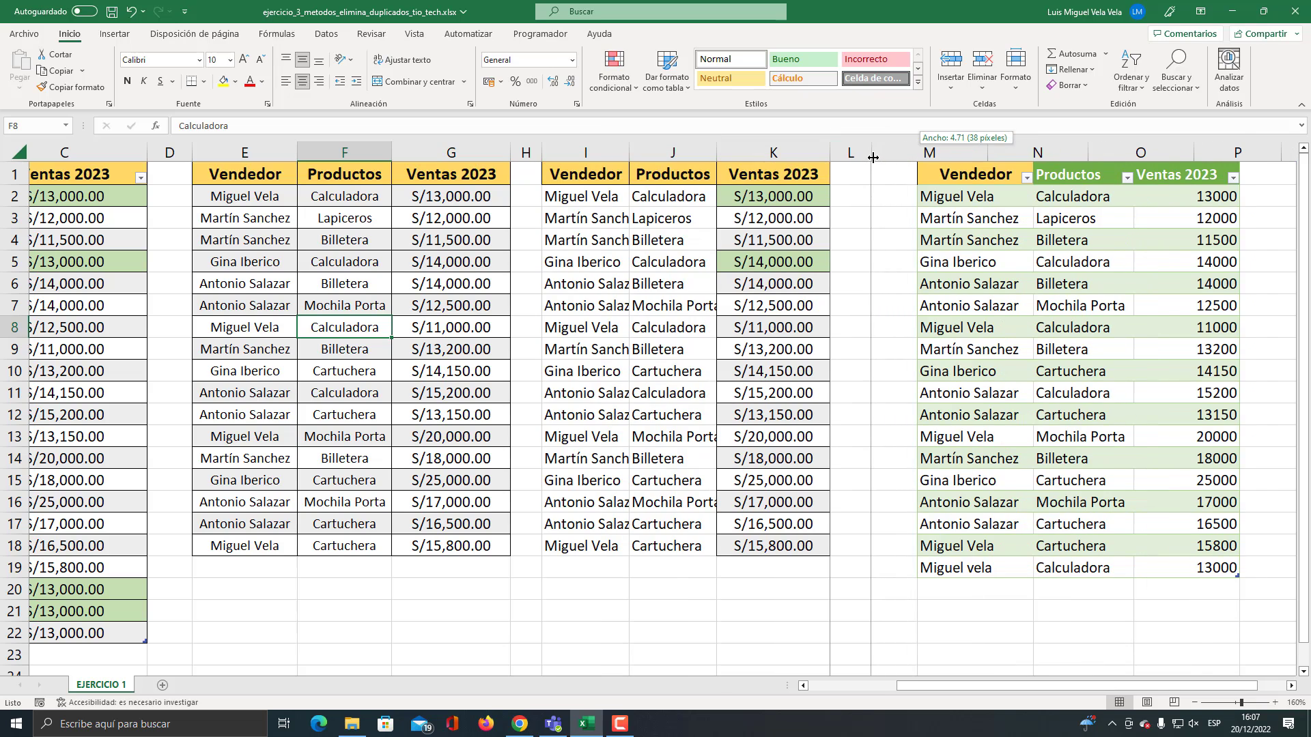
pyautogui.click(915, 282)
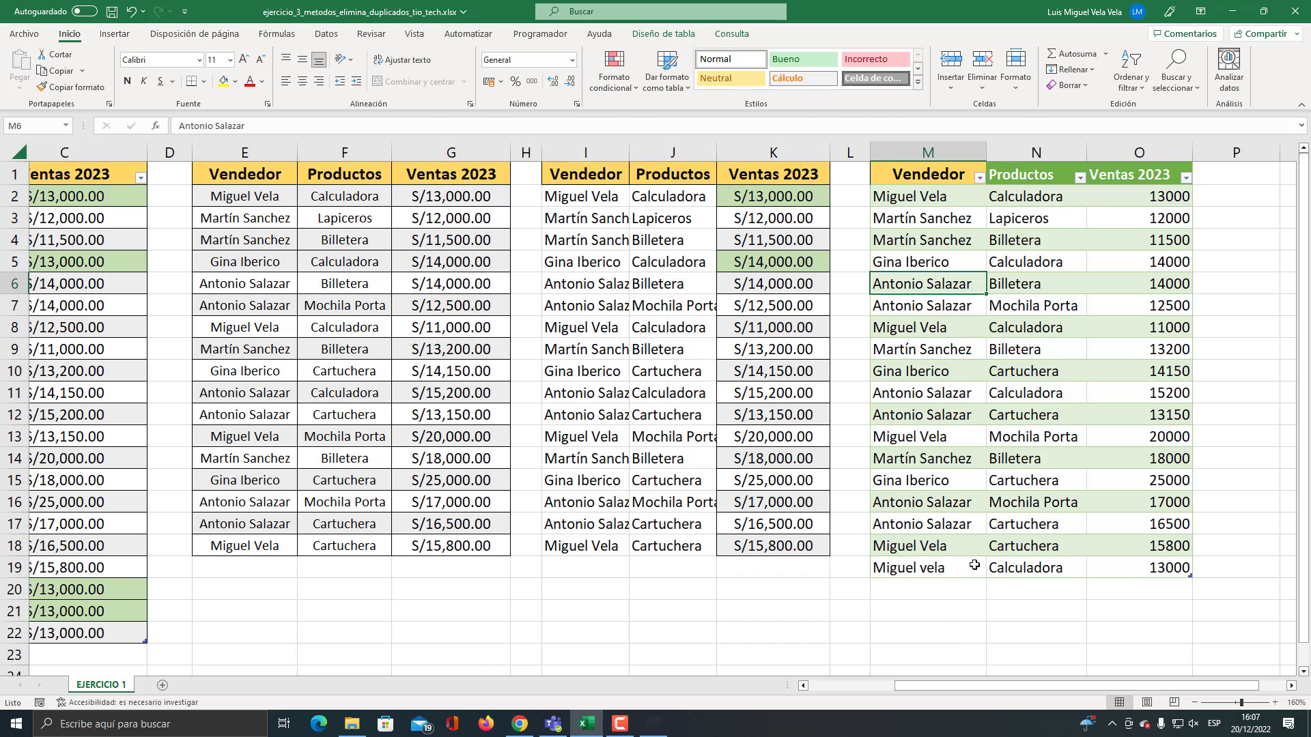
pyautogui.press('super+plus')
pyautogui.doubleClick(919, 568)
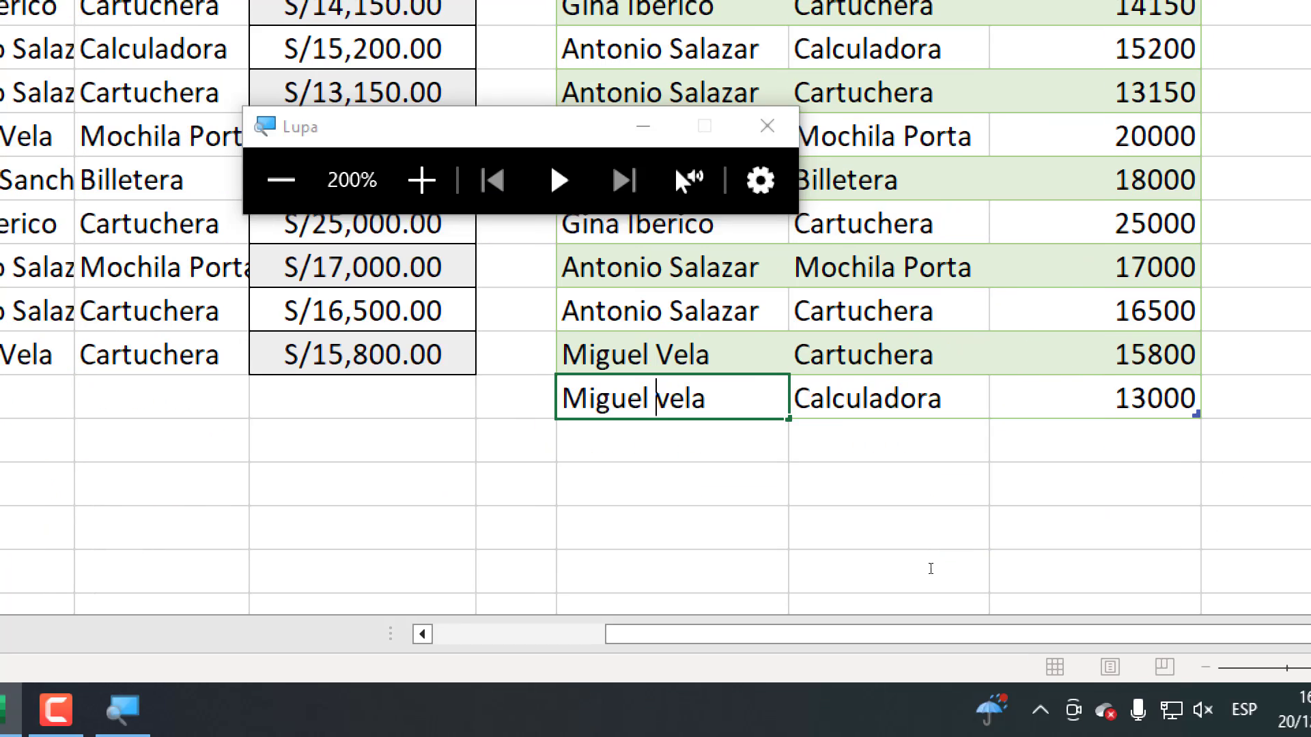
pyautogui.moveTo(931, 568); pyautogui.dragTo(919, 567)
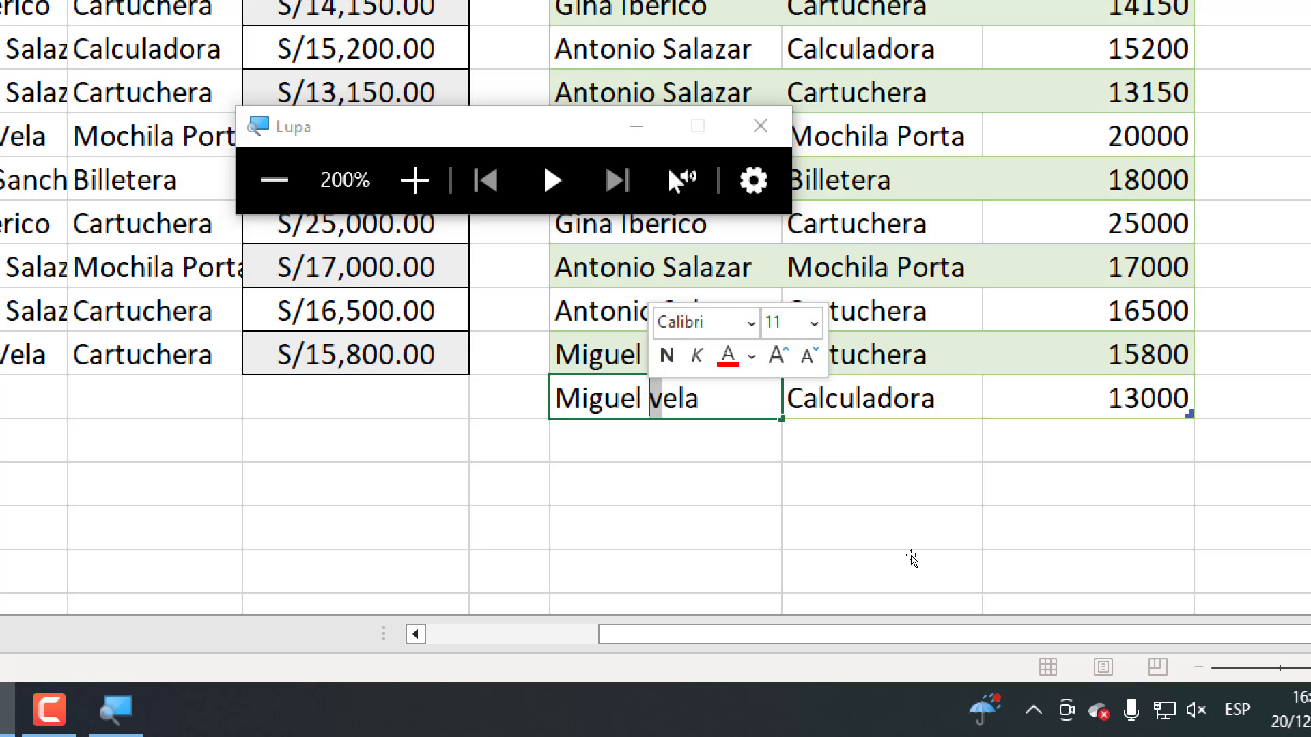
pyautogui.hotkey('shift', 'Return')
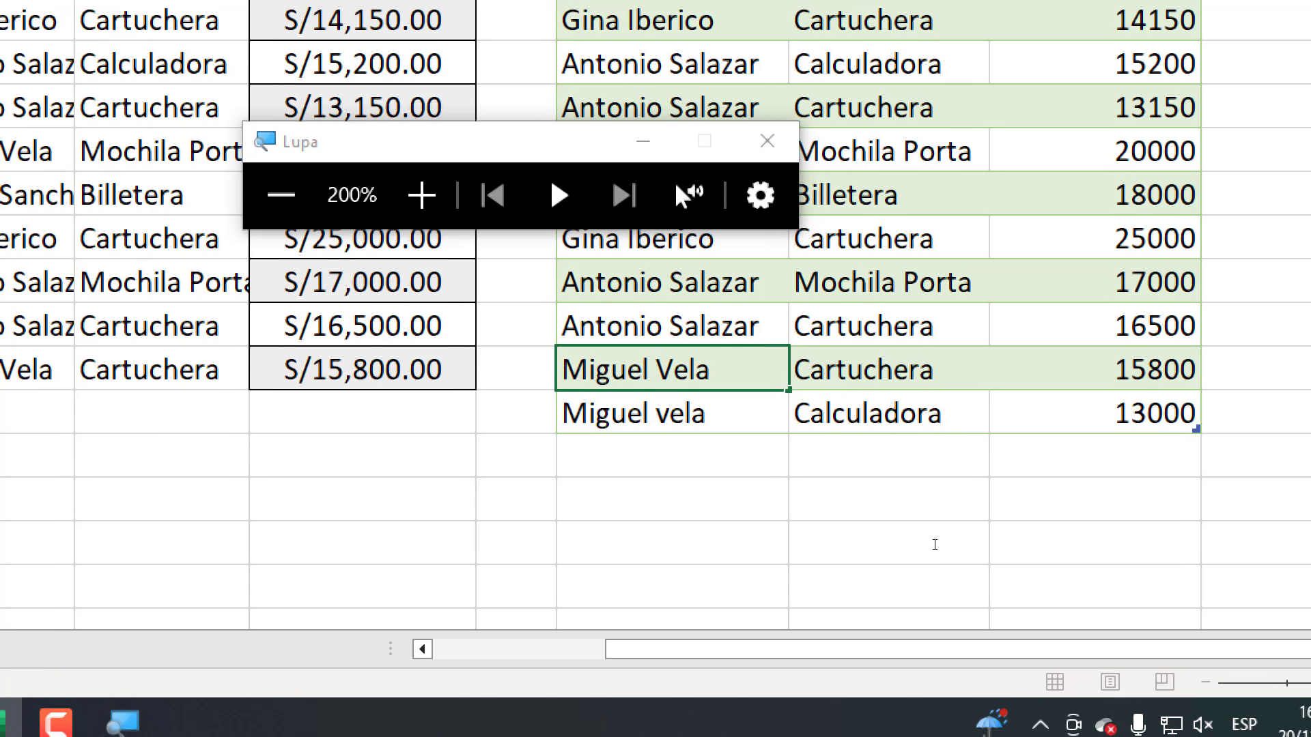
pyautogui.doubleClick(935, 544)
pyautogui.moveTo(931, 544); pyautogui.dragTo(922, 550)
pyautogui.press('Right')
pyautogui.press('Right')
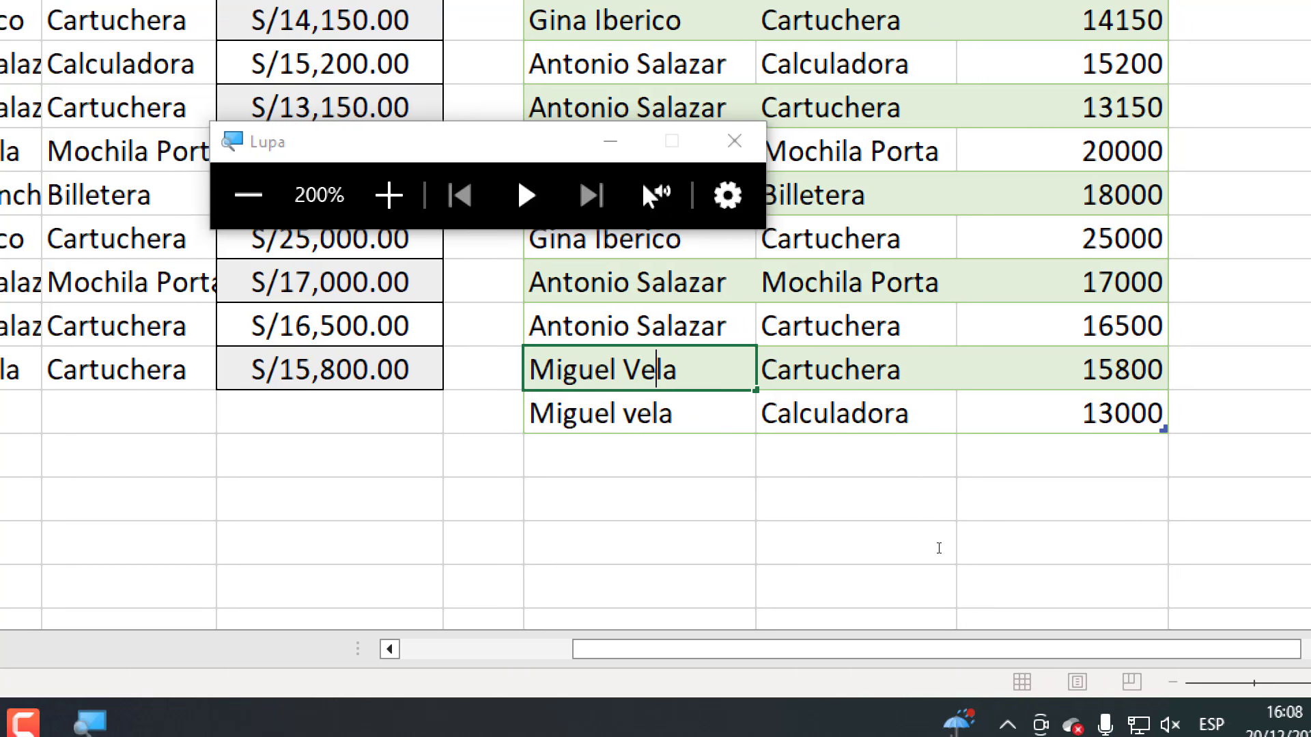
pyautogui.press('super+Escape')
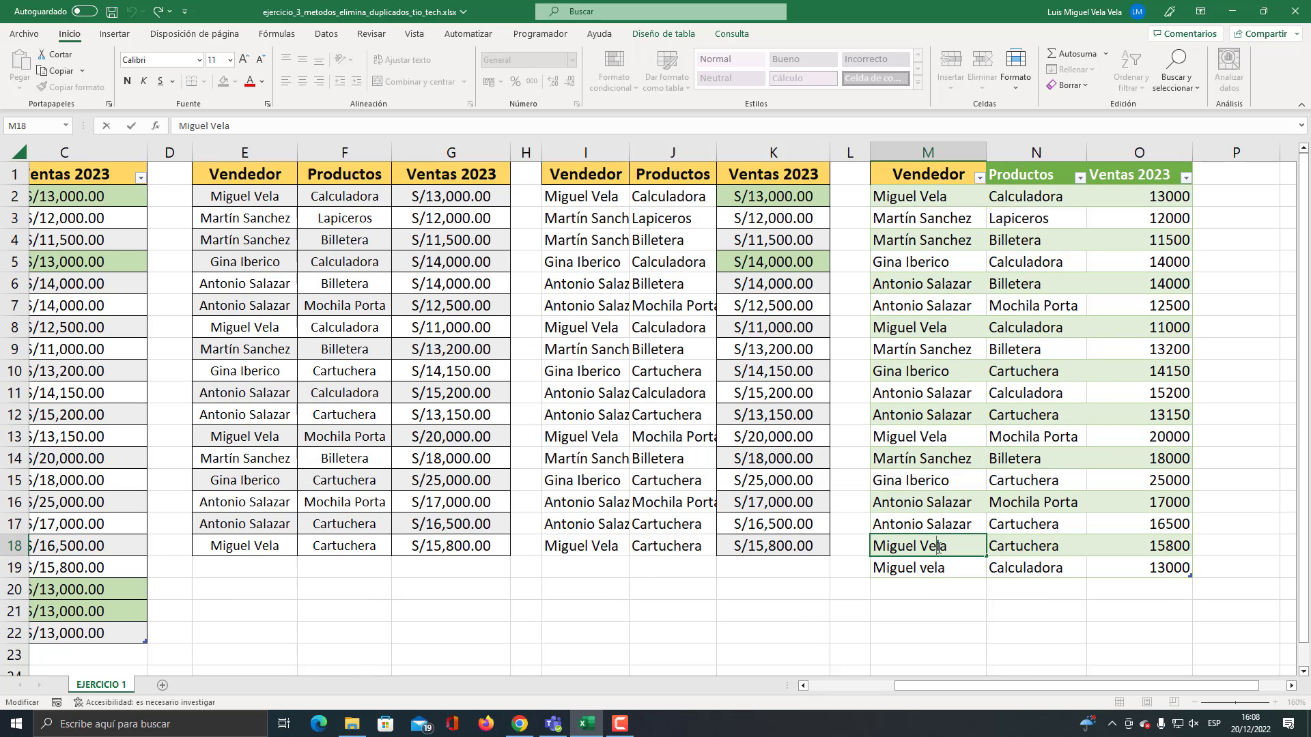
pyautogui.press('Escape')
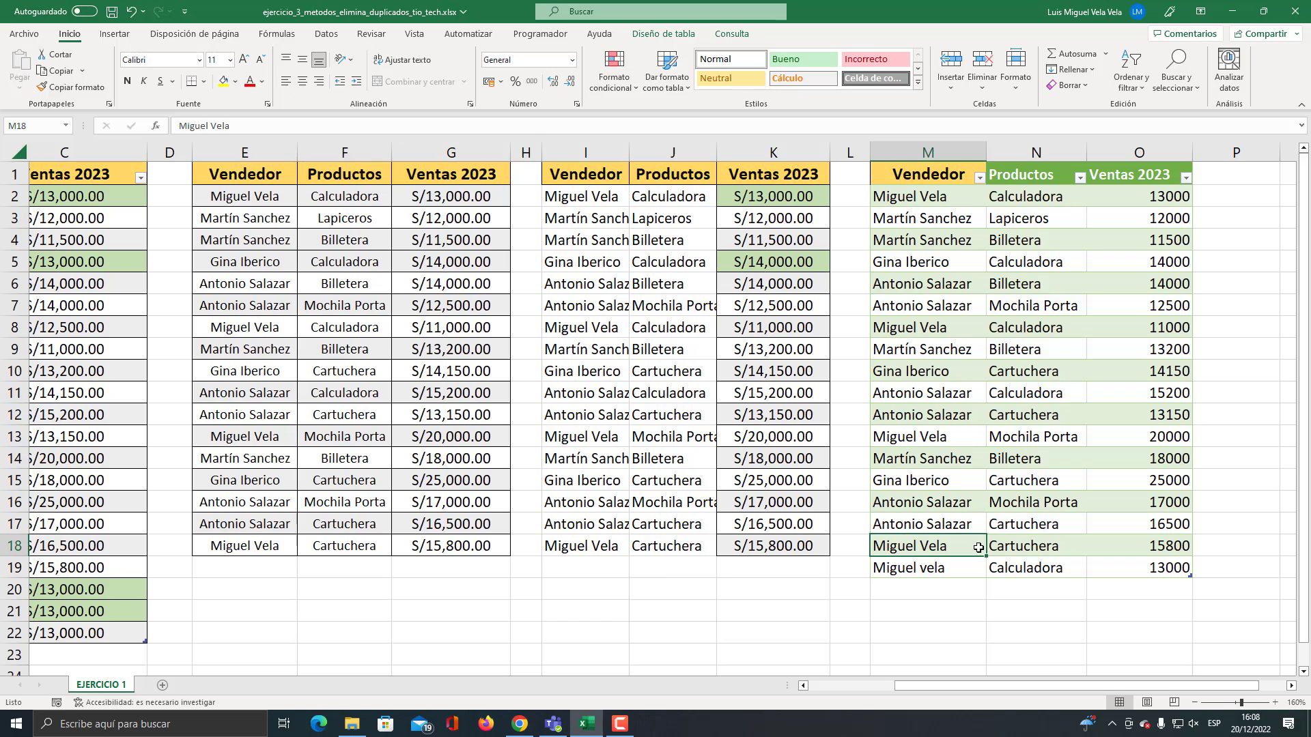
pyautogui.press('super+plus')
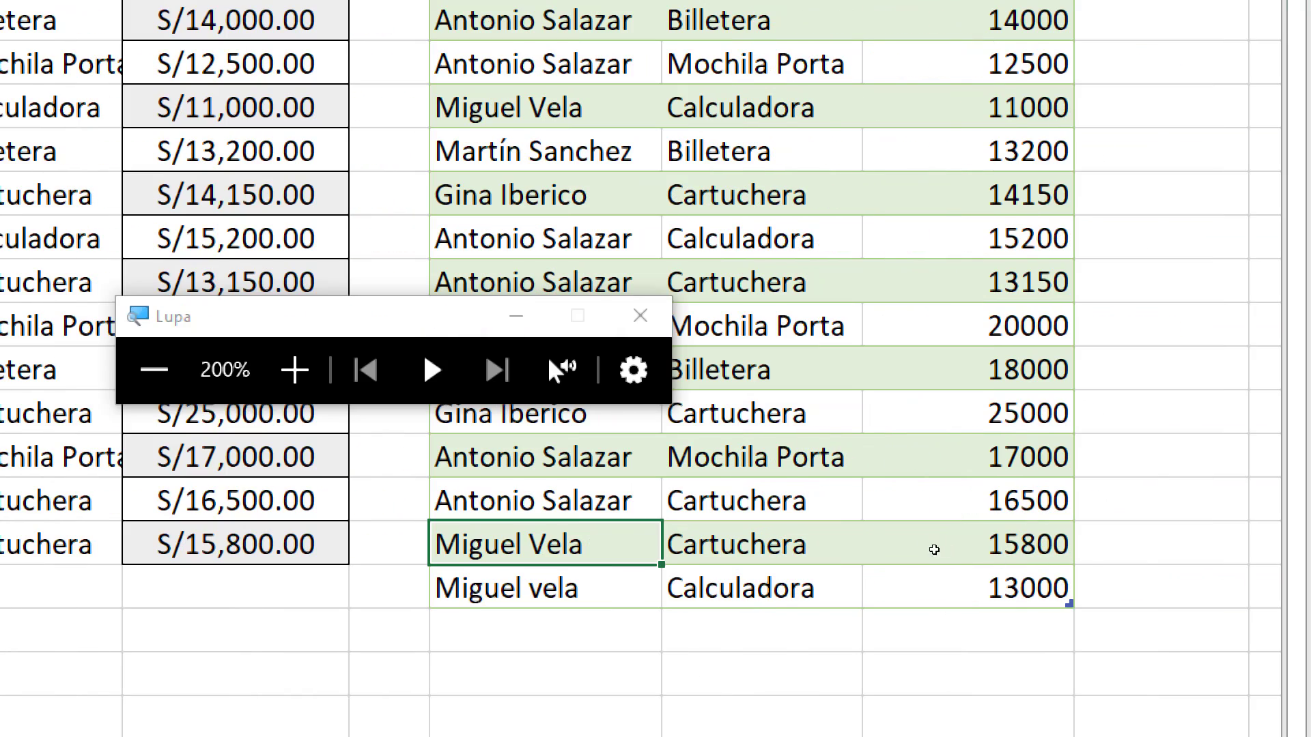
pyautogui.press('Down')
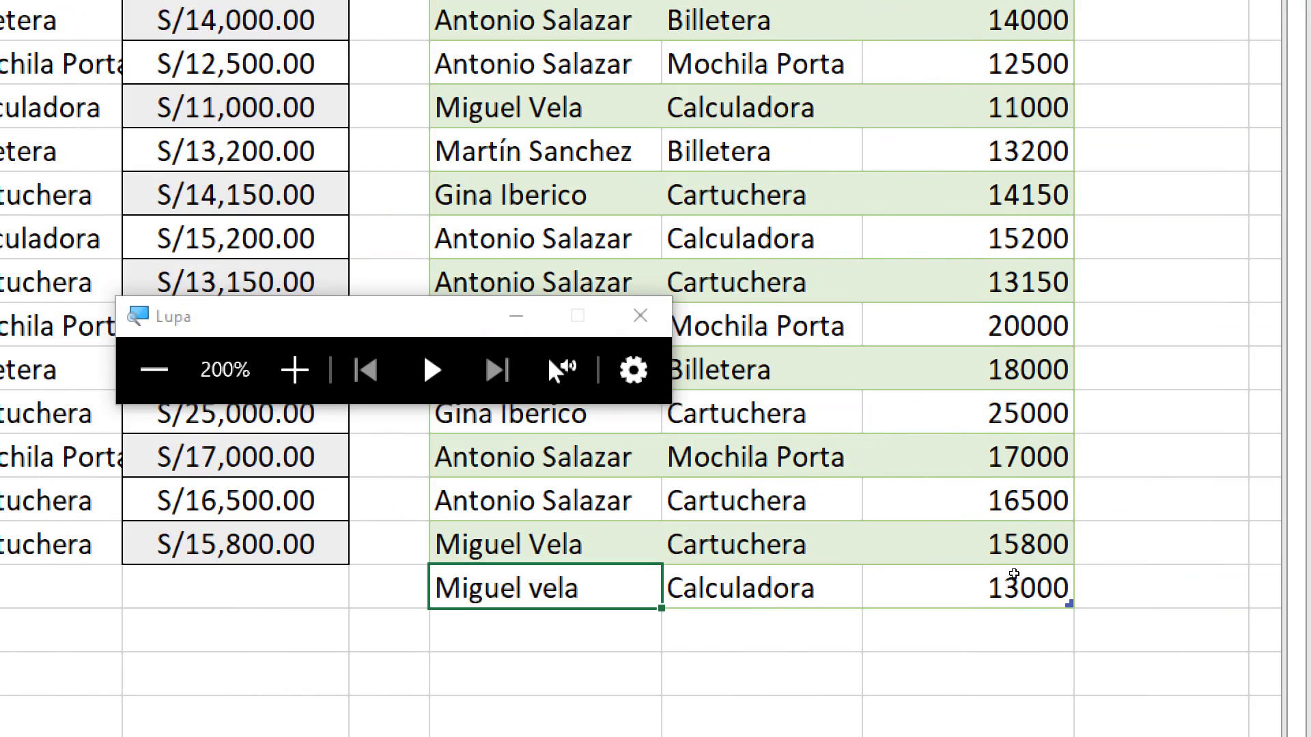
pyautogui.press('Right')
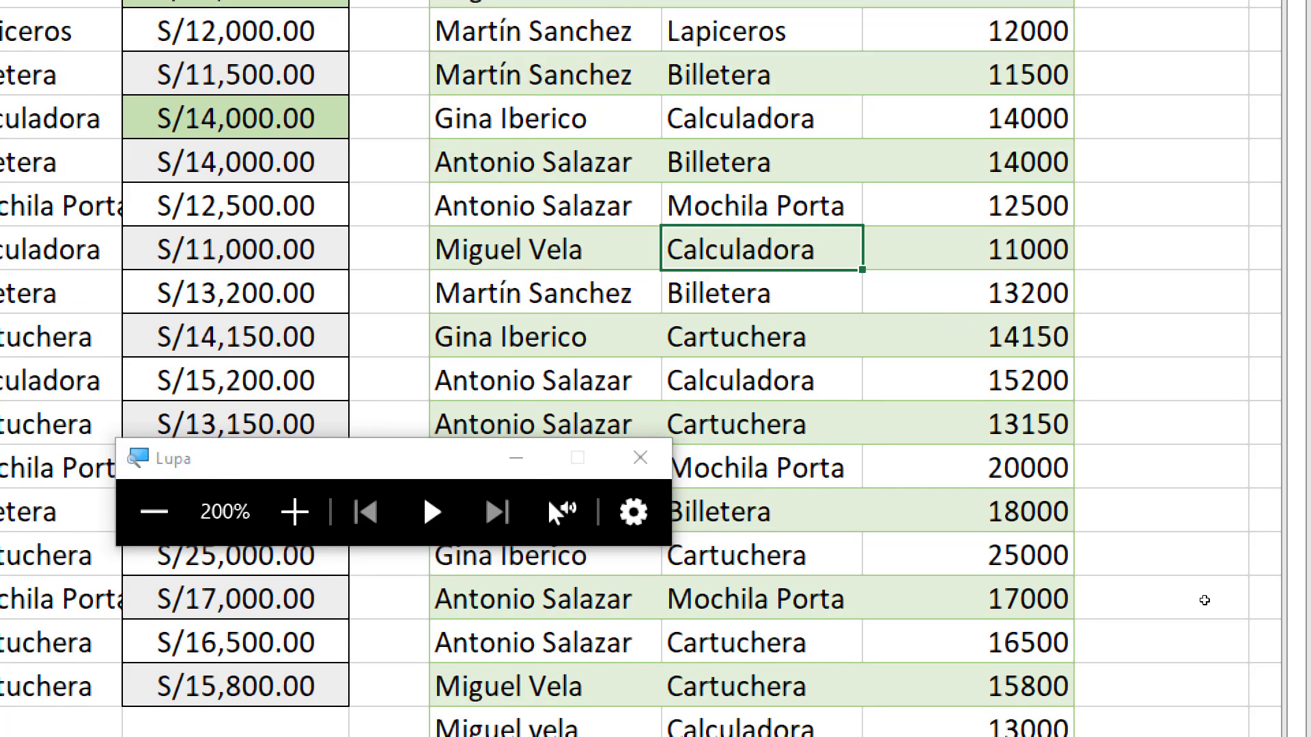
pyautogui.press('Right')
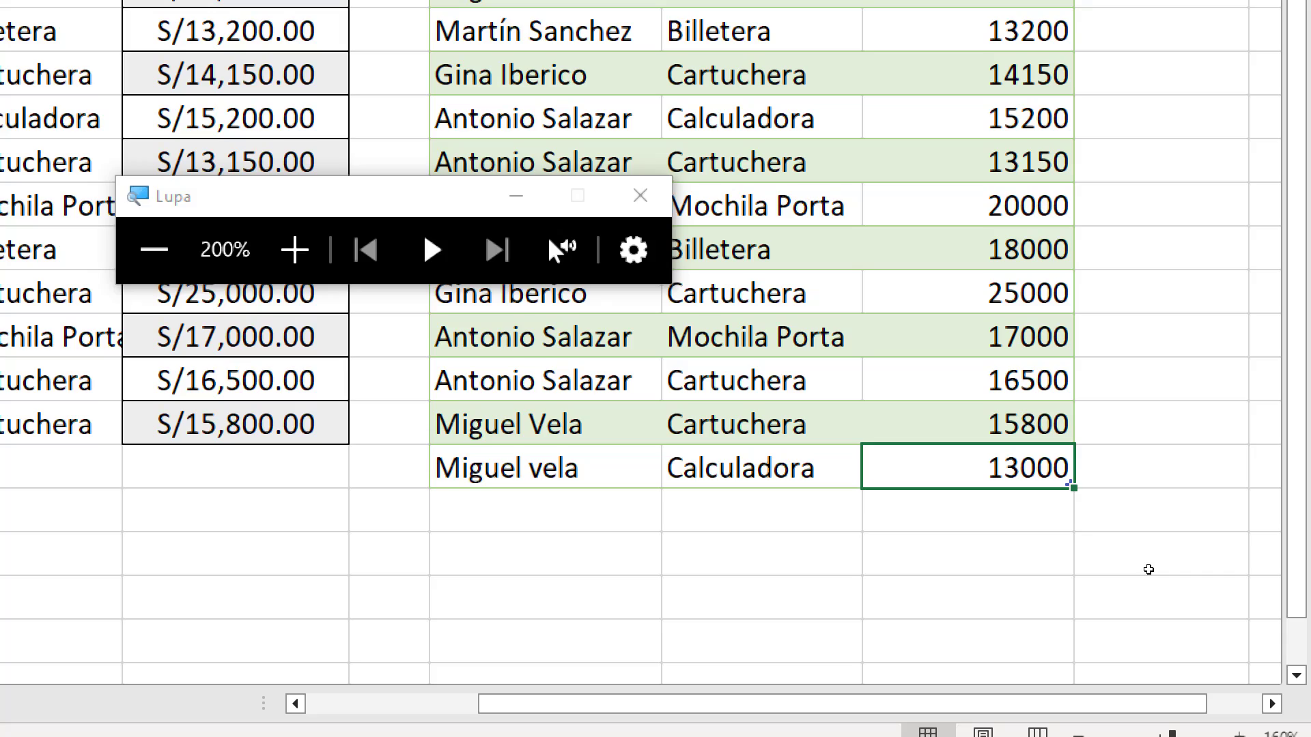
pyautogui.press('super')
pyautogui.press('super+Escape')
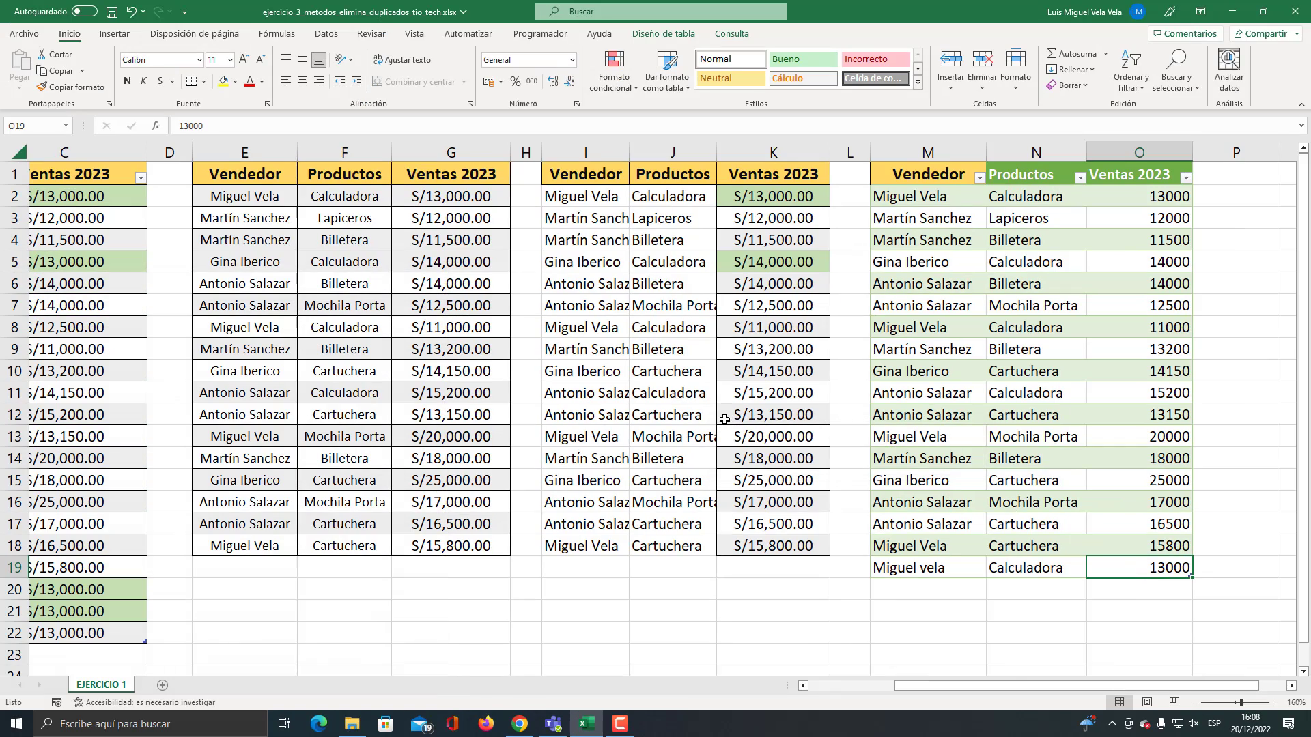
pyautogui.moveTo(938, 687); pyautogui.dragTo(861, 663)
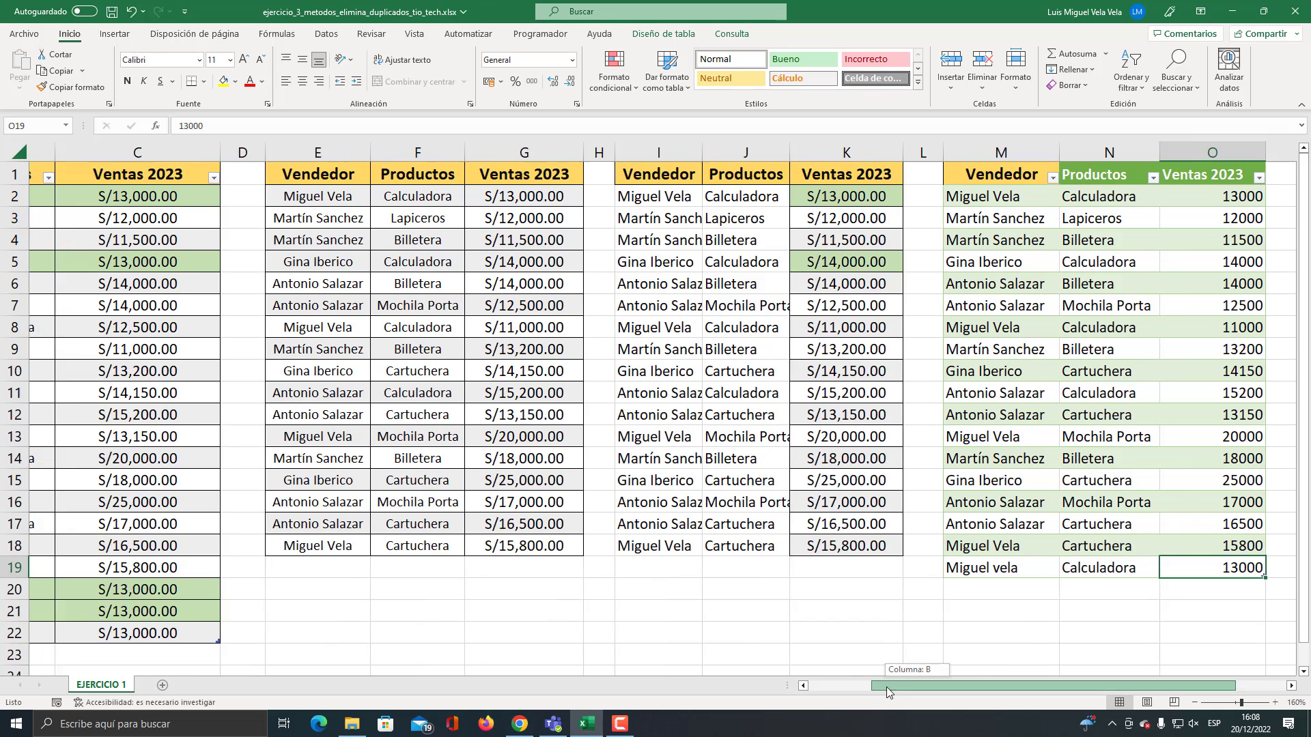
pyautogui.click(835, 197)
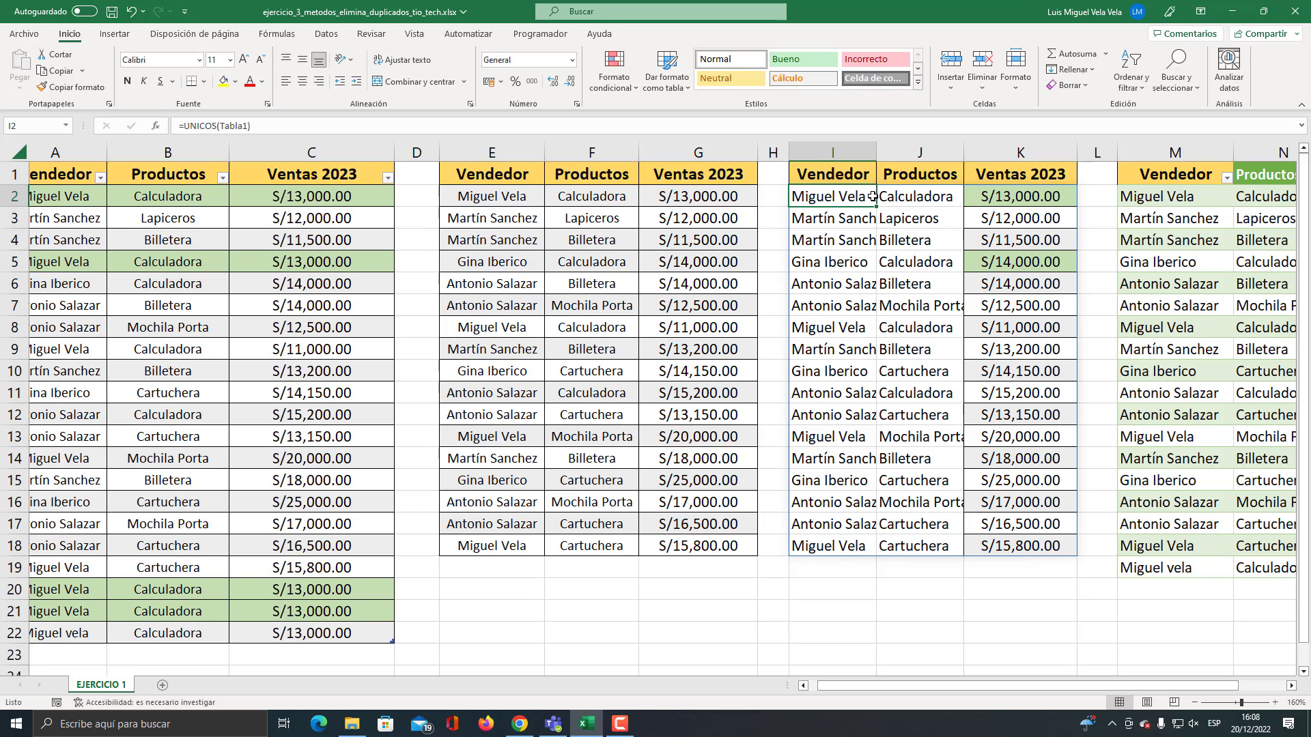
pyautogui.click(617, 302)
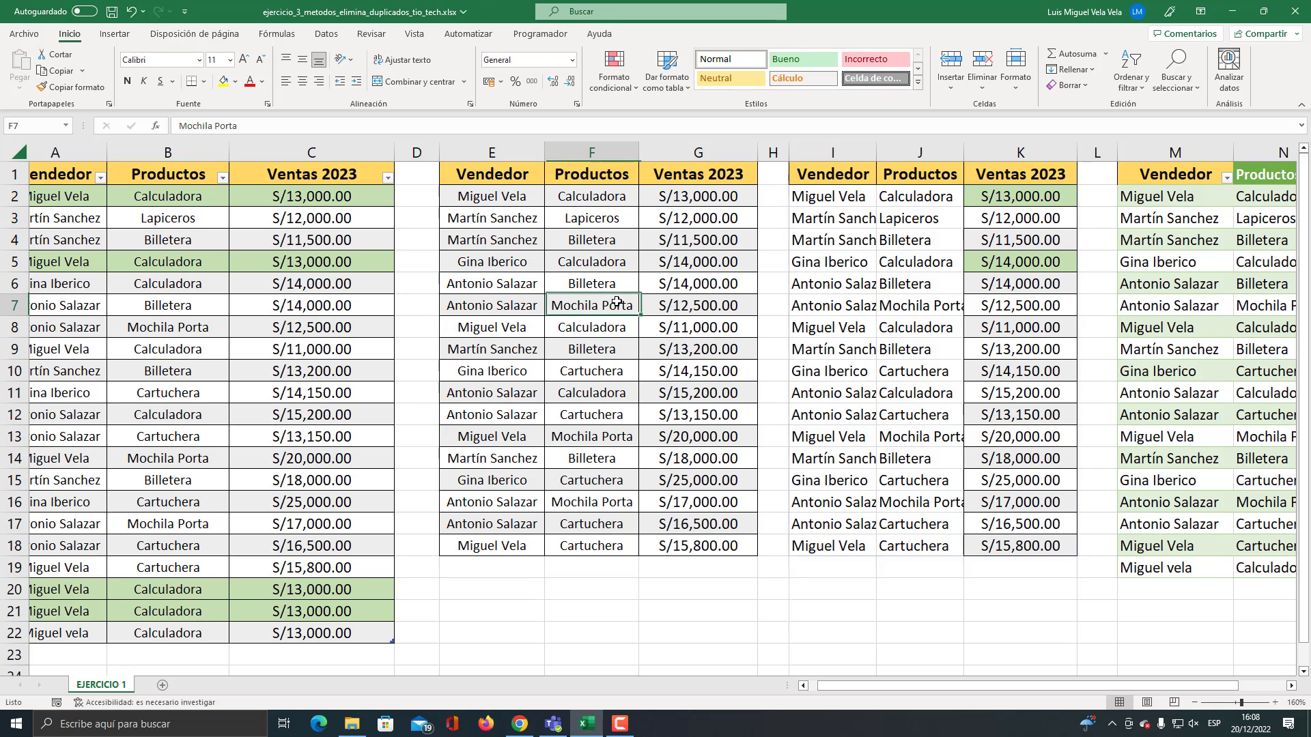
pyautogui.moveTo(926, 687); pyautogui.dragTo(1290, 693)
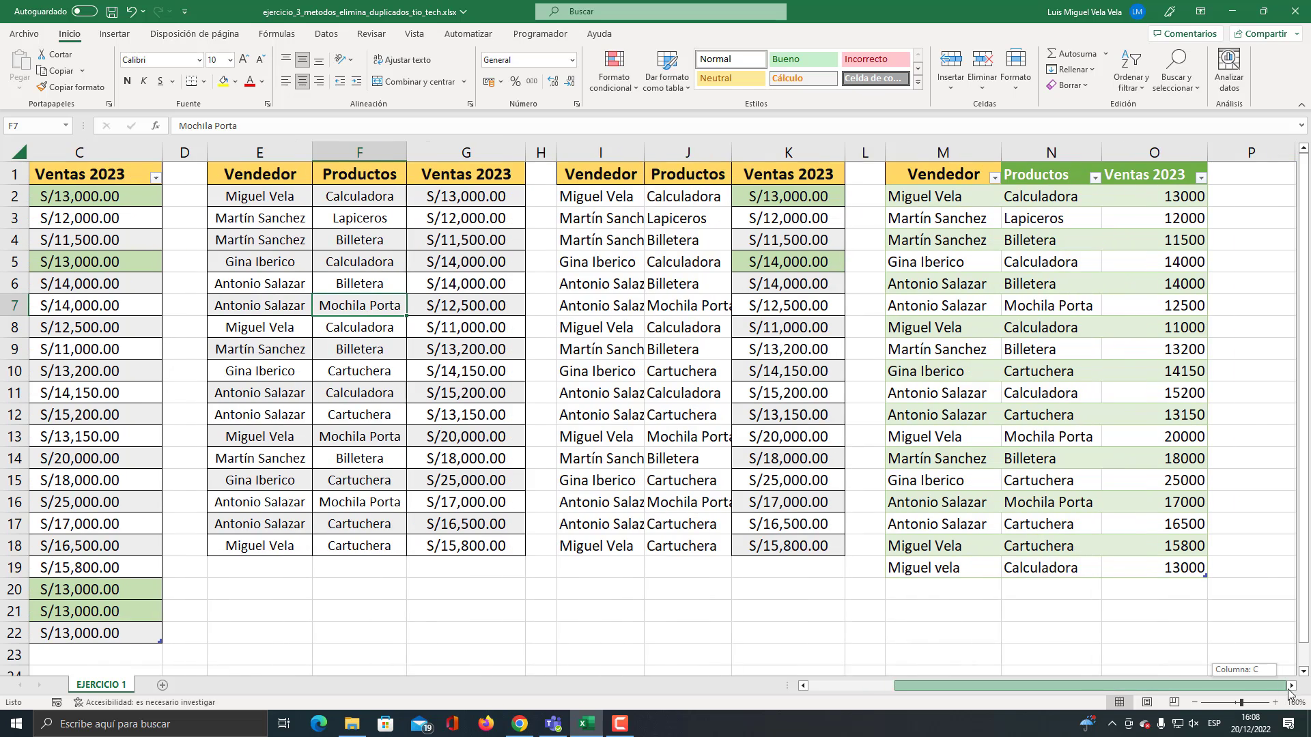
pyautogui.click(1036, 322)
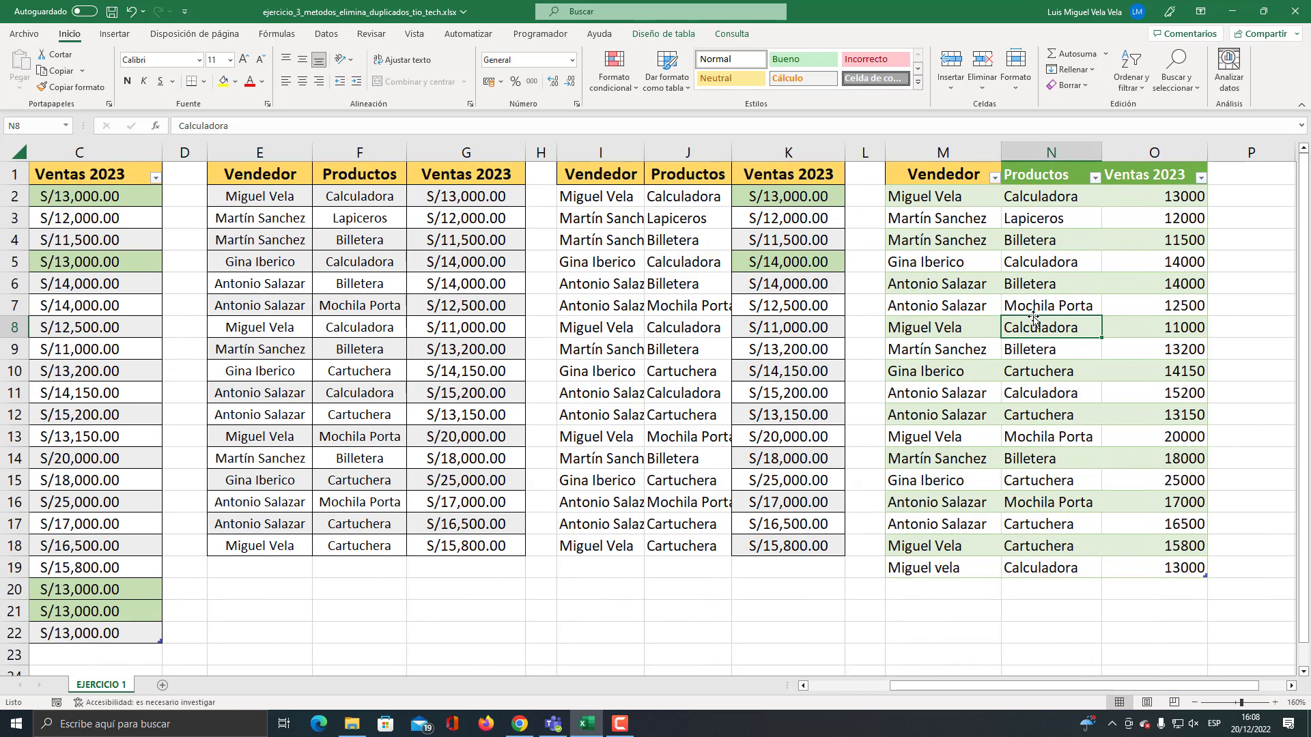
pyautogui.moveTo(946, 152); pyautogui.dragTo(1143, 140)
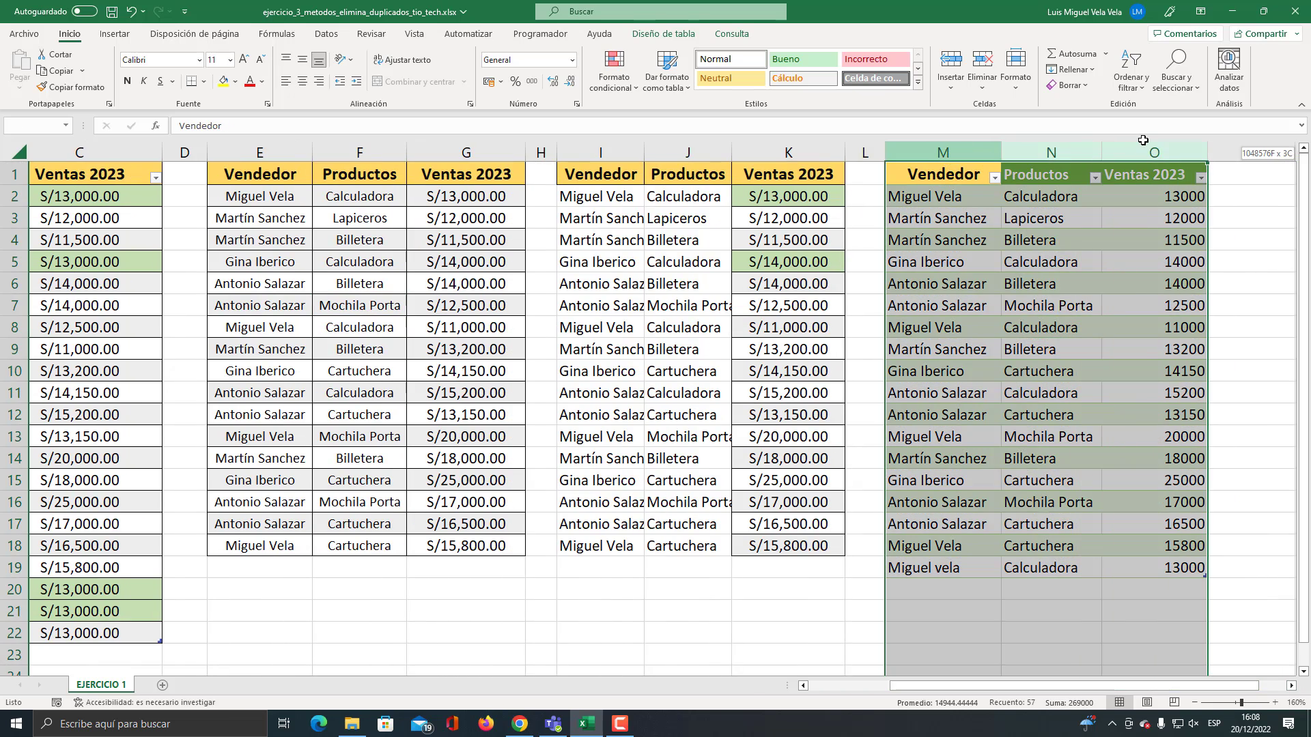
pyautogui.click(996, 306)
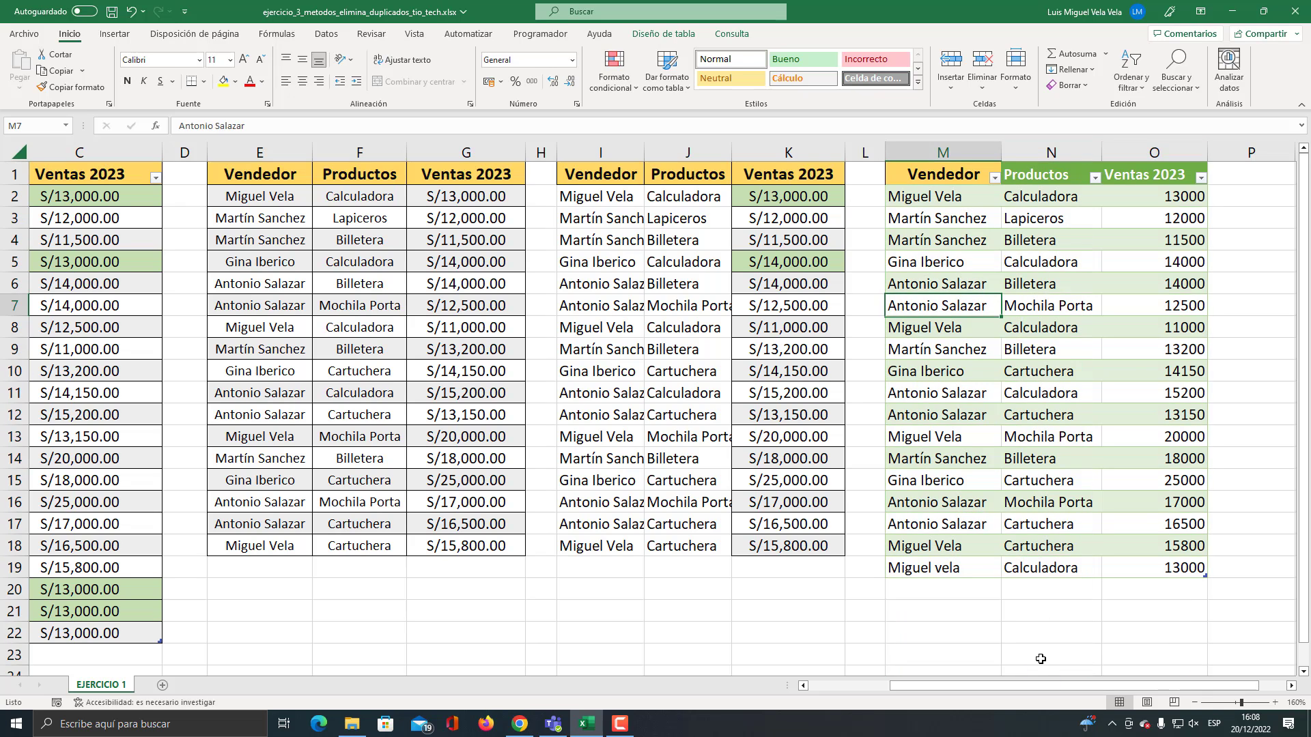
pyautogui.click(1020, 372)
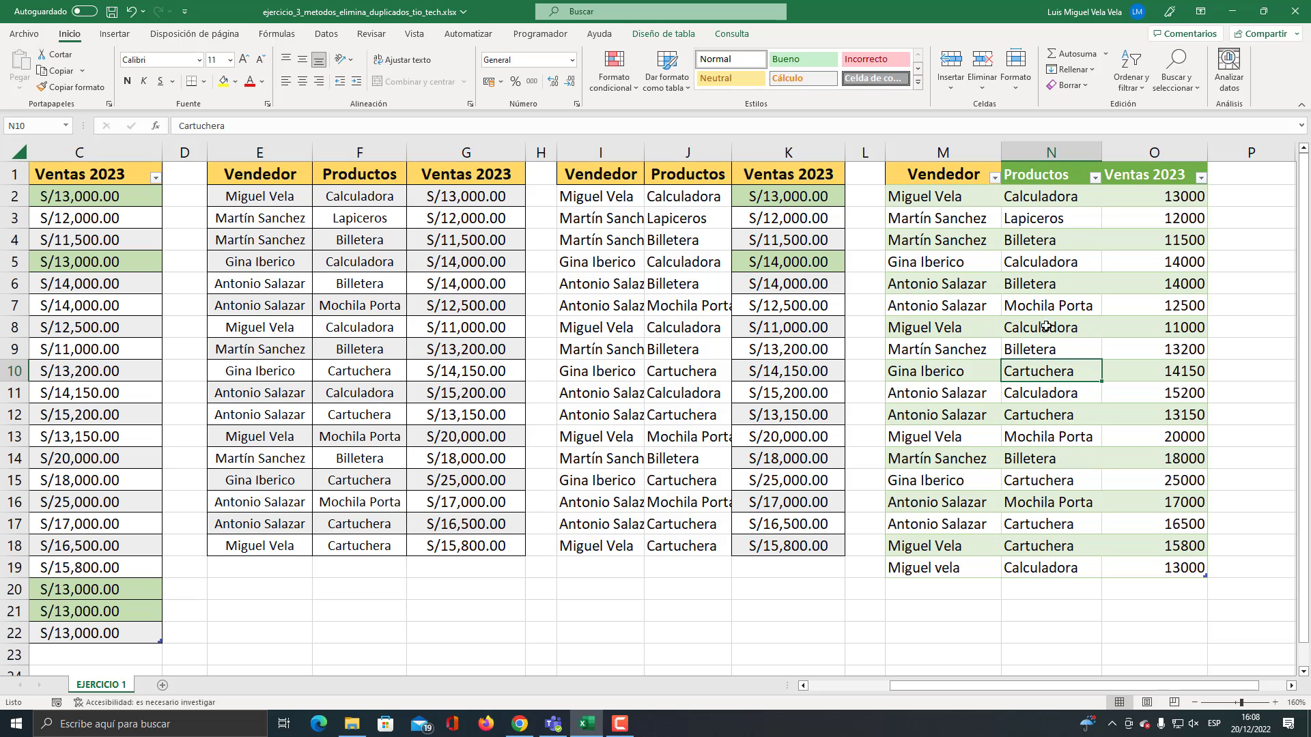
pyautogui.click(979, 179)
pyautogui.moveTo(979, 178); pyautogui.dragTo(1188, 566)
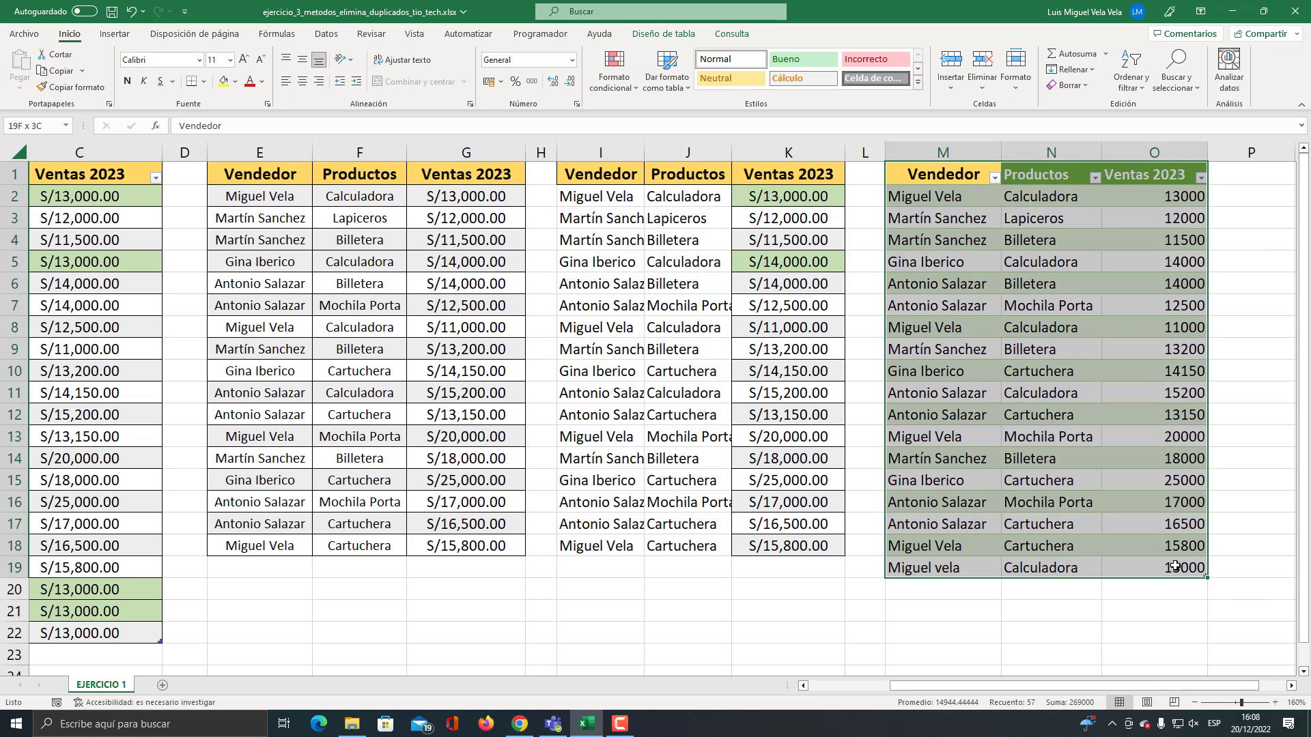
pyautogui.click(1065, 376)
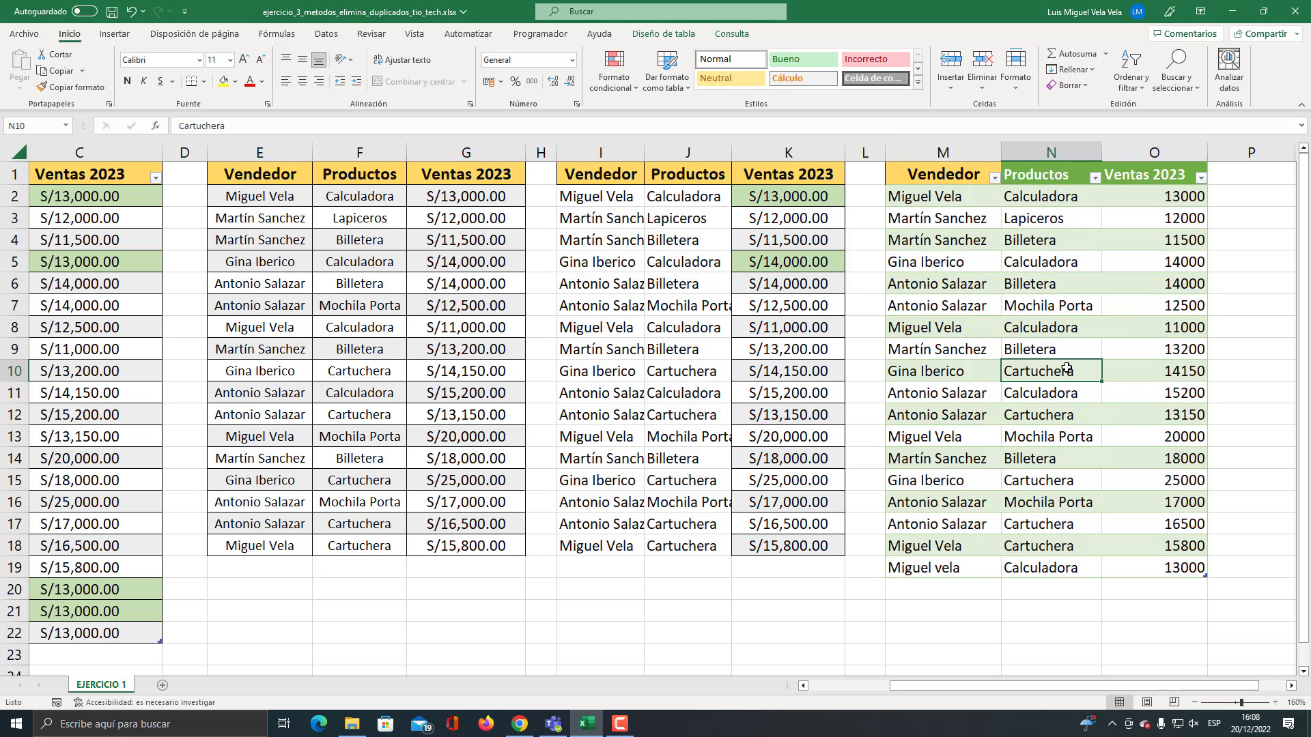
pyautogui.click(1078, 306)
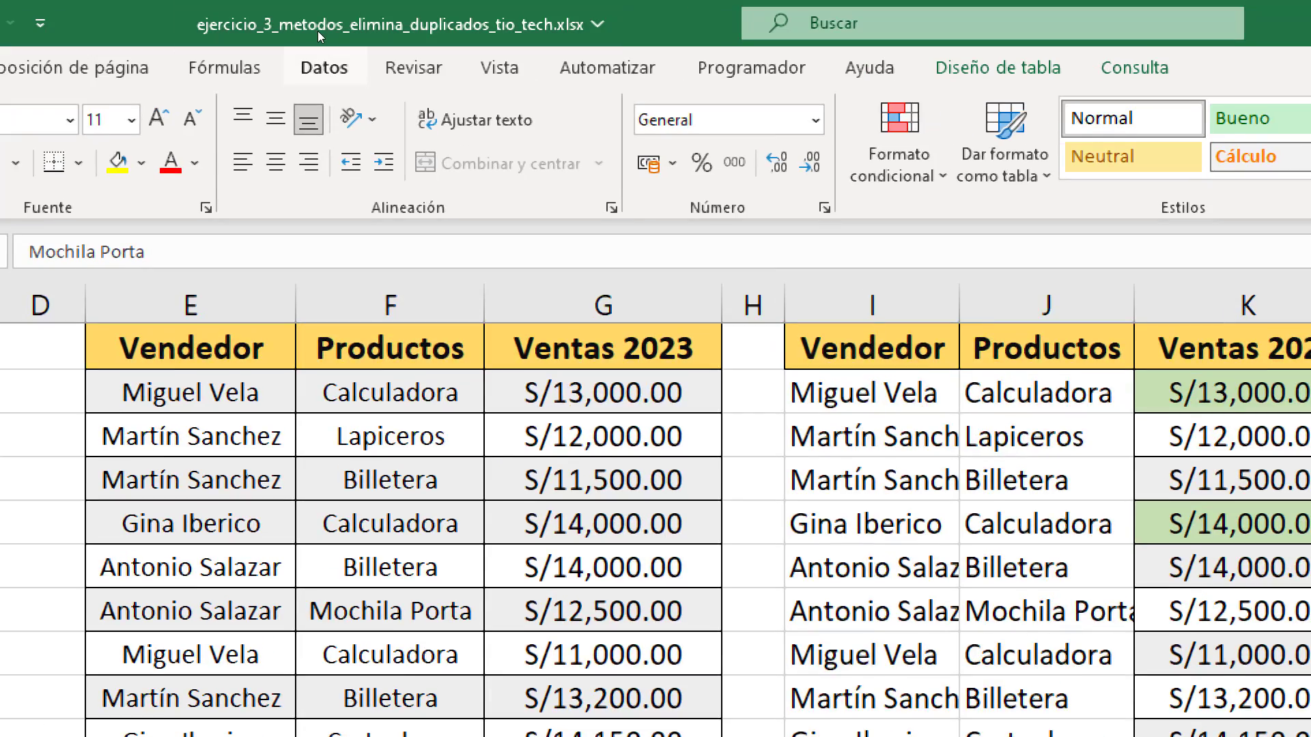
# Show Consultas y conexiones from the Datos tab and bring up Tabla1's context menu.
pyautogui.click(322, 67)
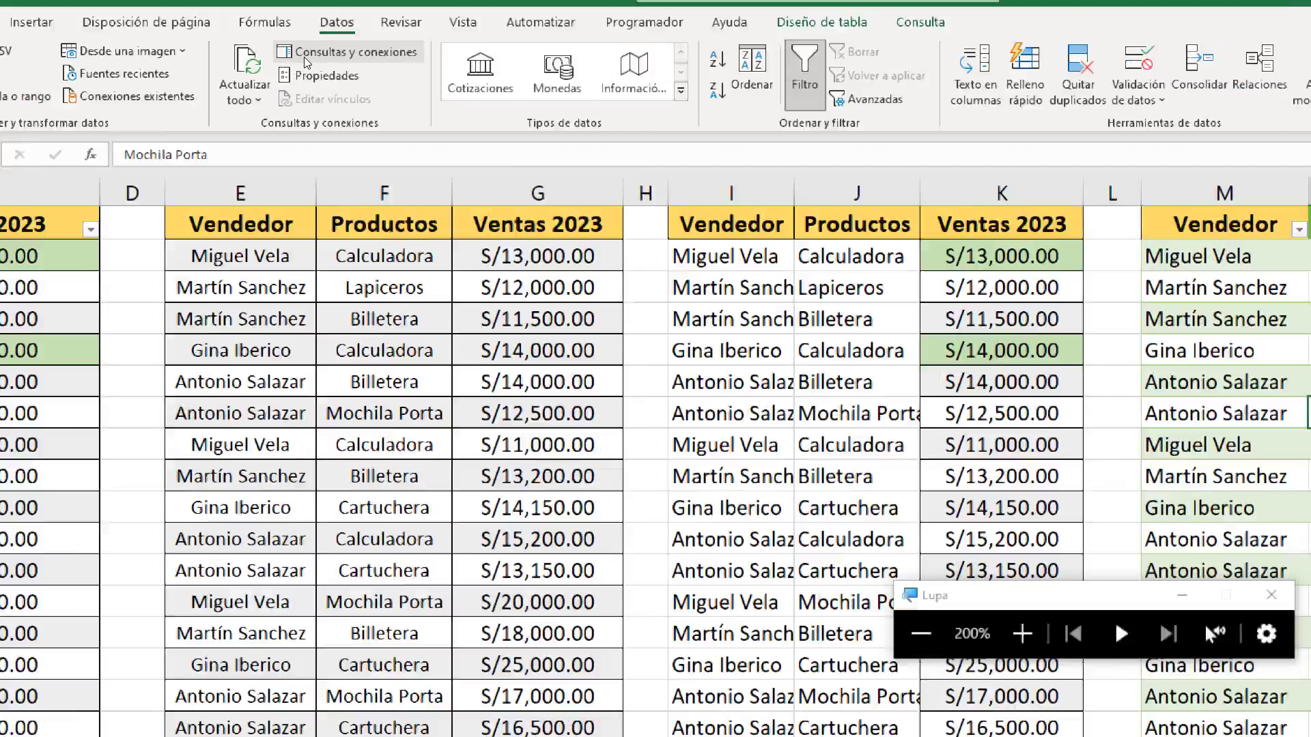
pyautogui.click(305, 56)
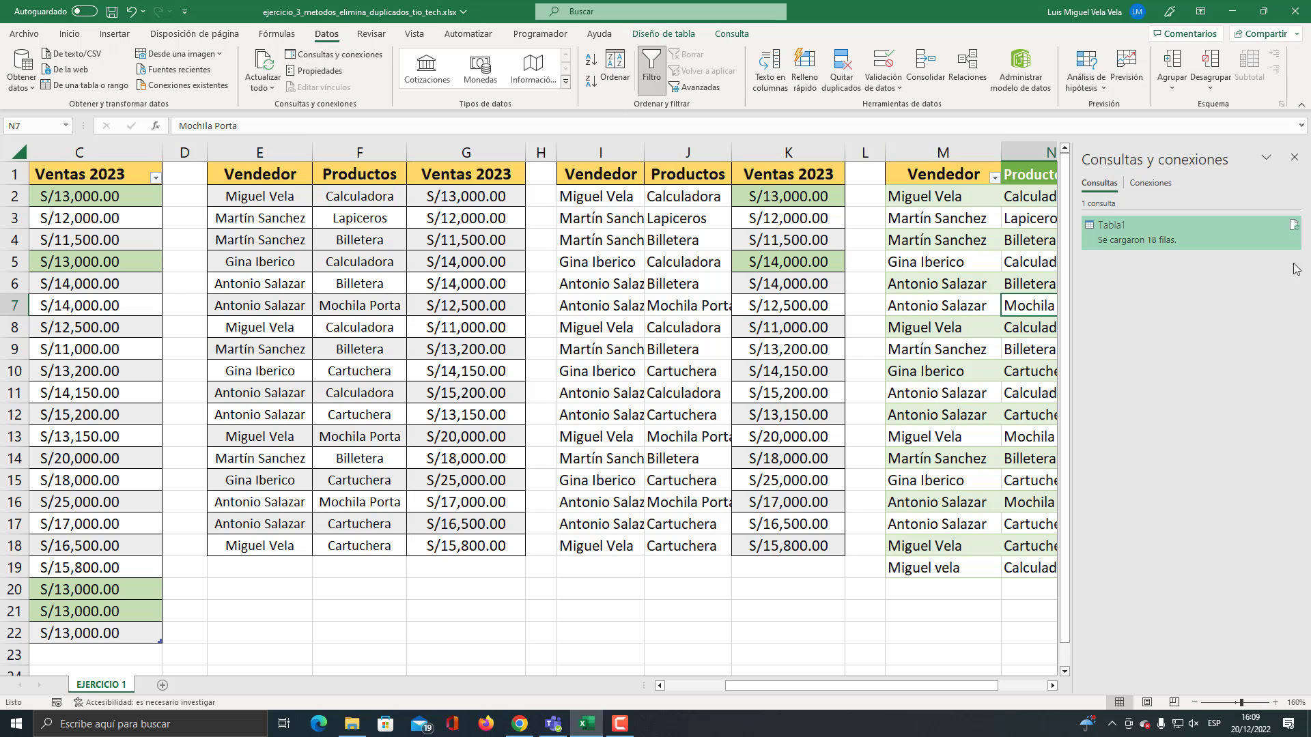
pyautogui.moveTo(1162, 239)
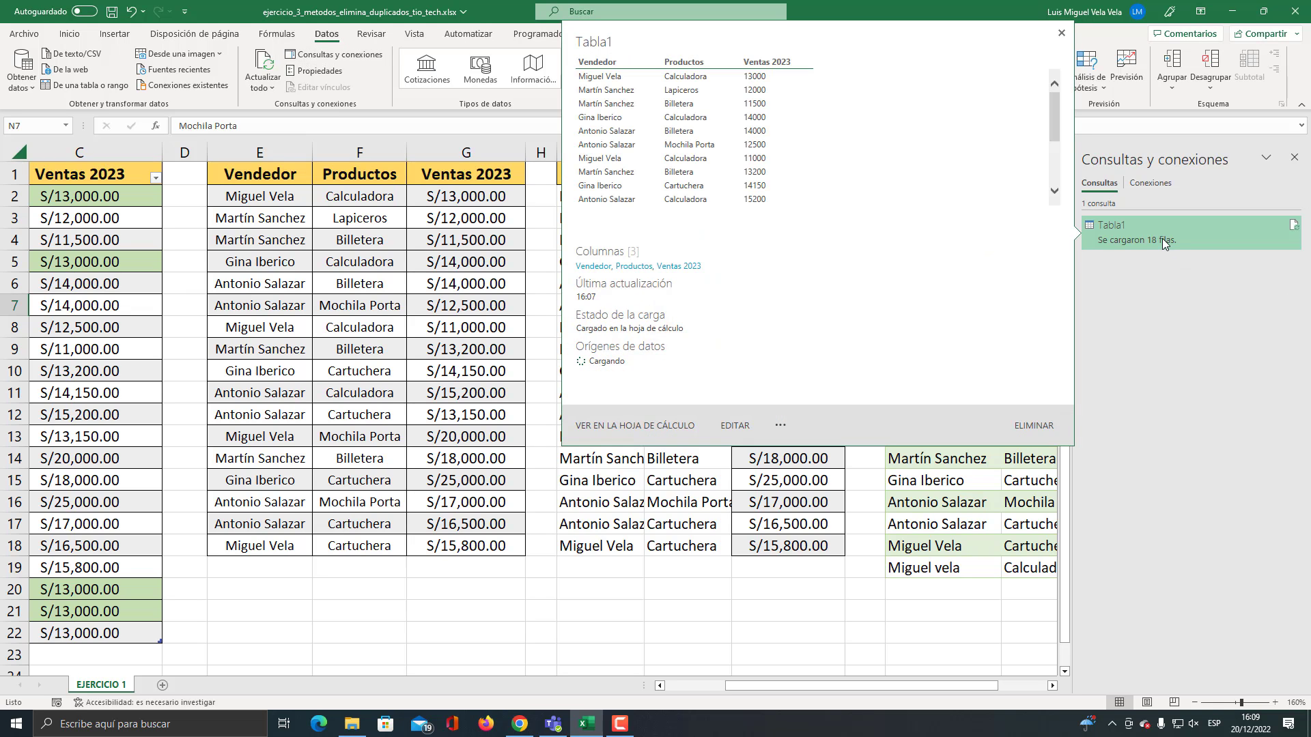
pyautogui.press('super+plus')
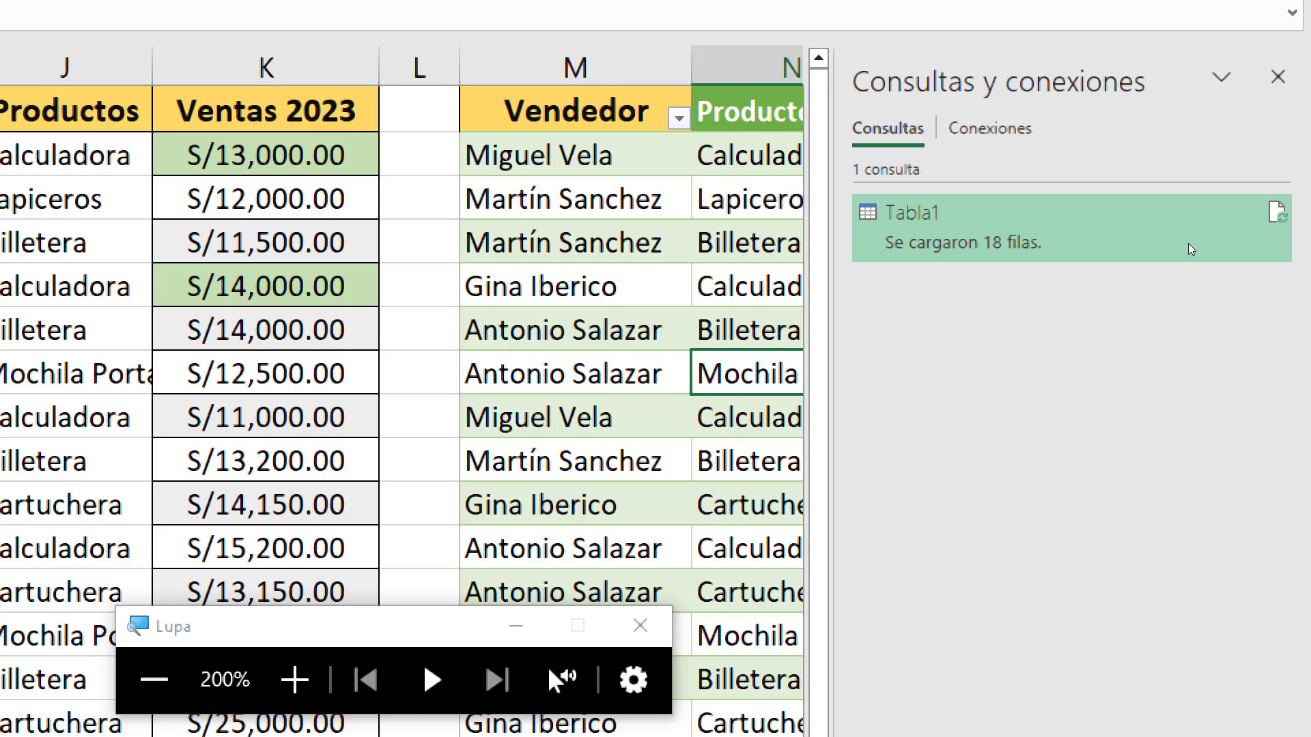
pyautogui.press('super+minus')
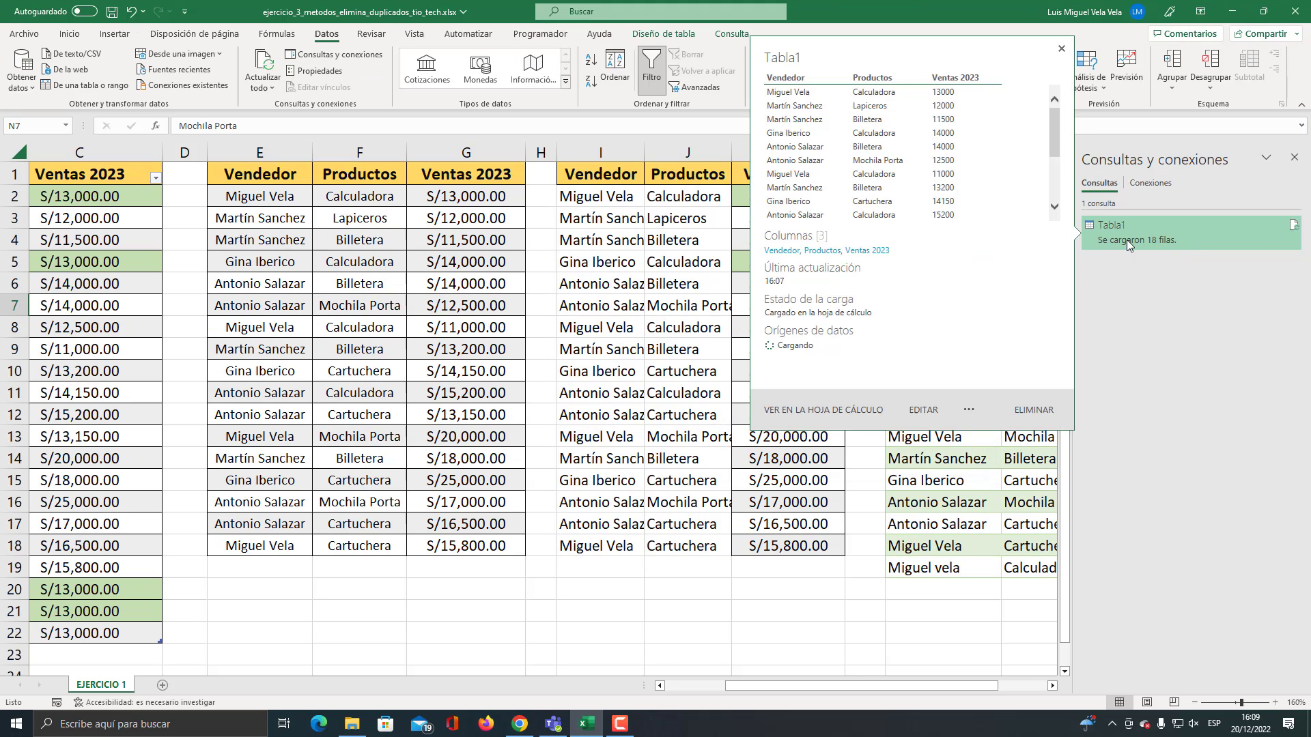
pyautogui.rightClick(1122, 239)
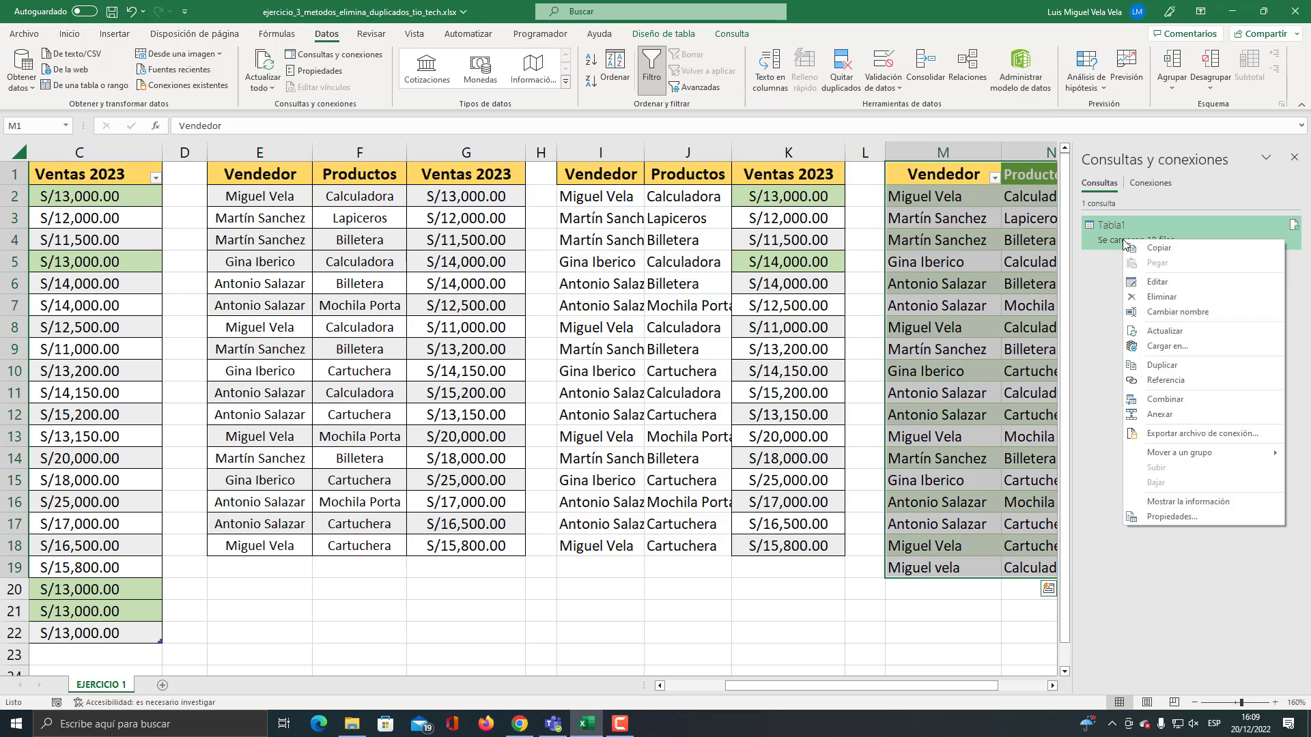
# Edit Tabla1 in Power Query and select the Tipo cambiado step showing all 21 rows.
pyautogui.click(1161, 282)
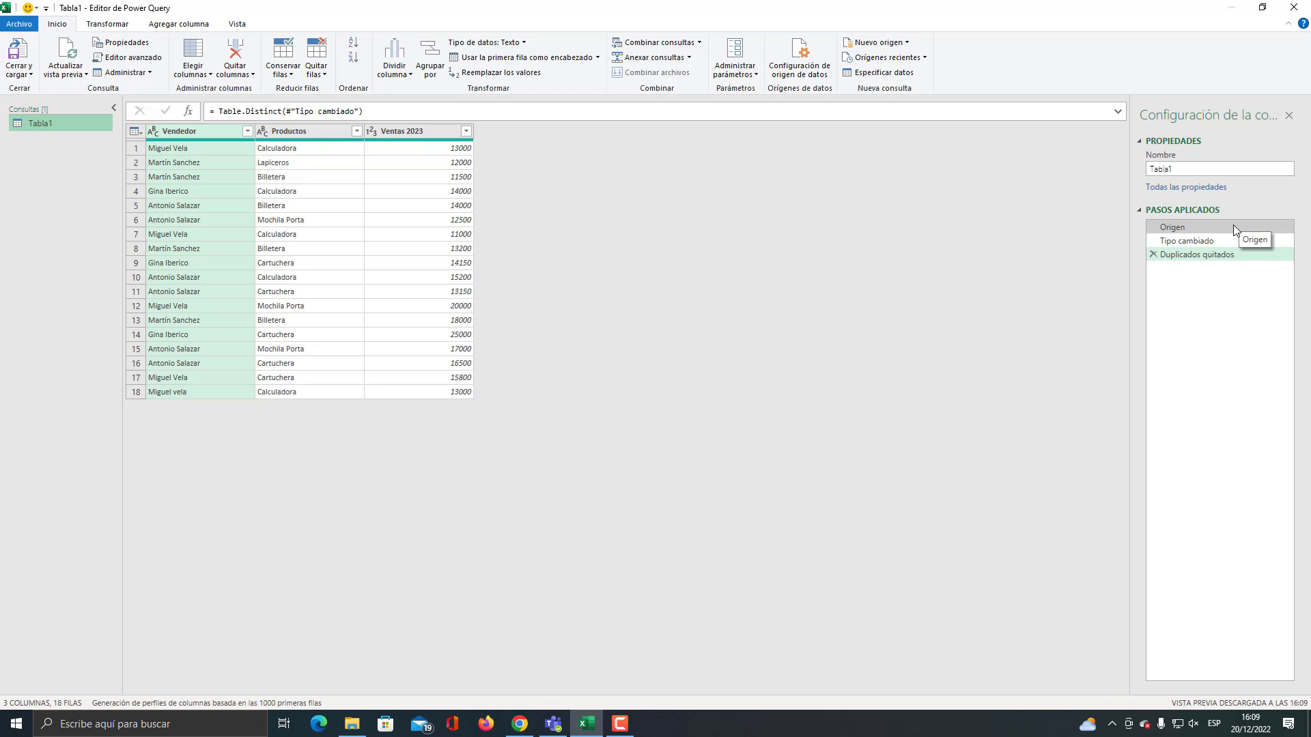
pyautogui.press('super+plus')
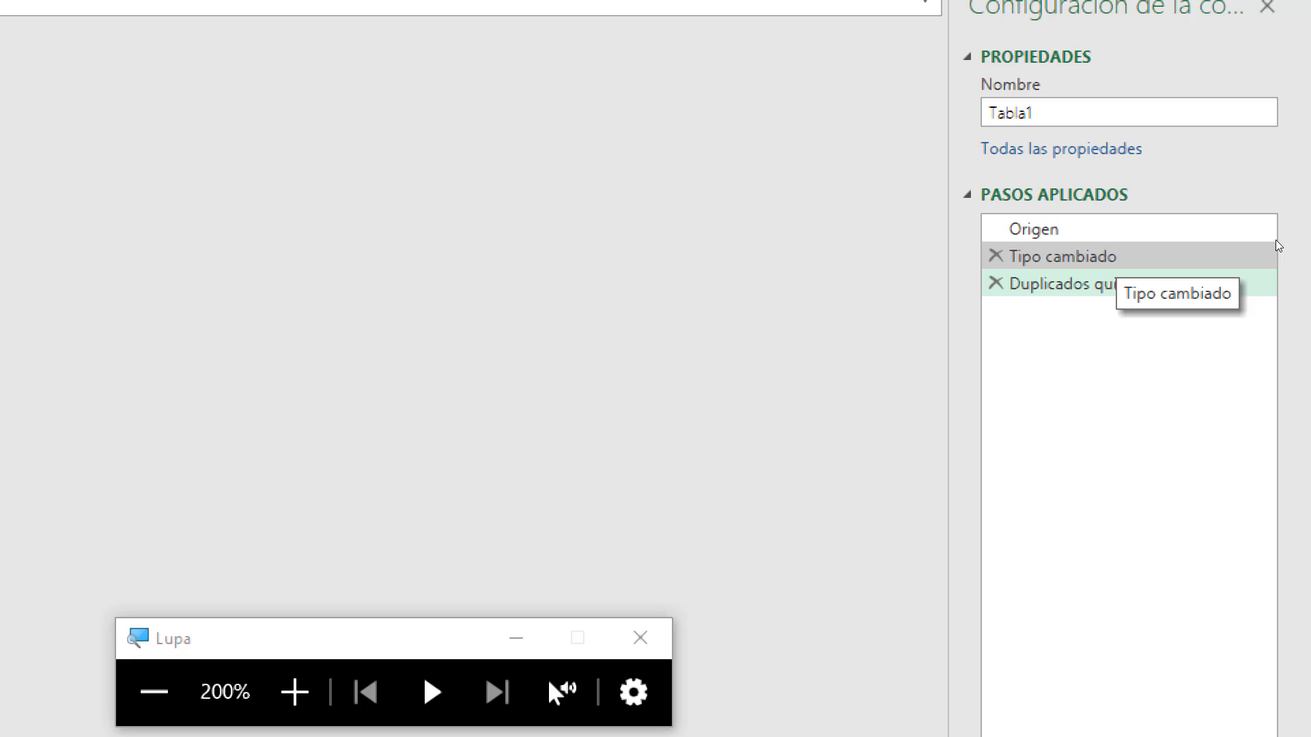
pyautogui.press('super+Escape')
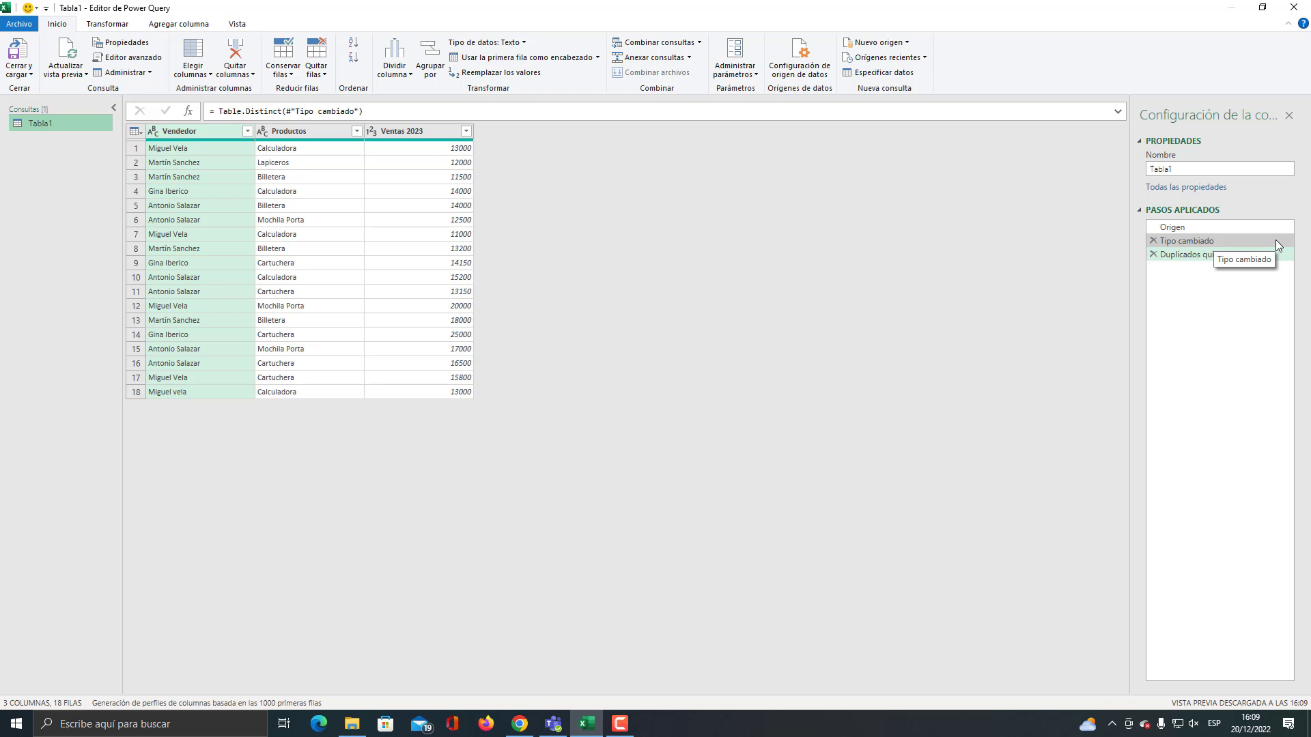
pyautogui.press('super+plus')
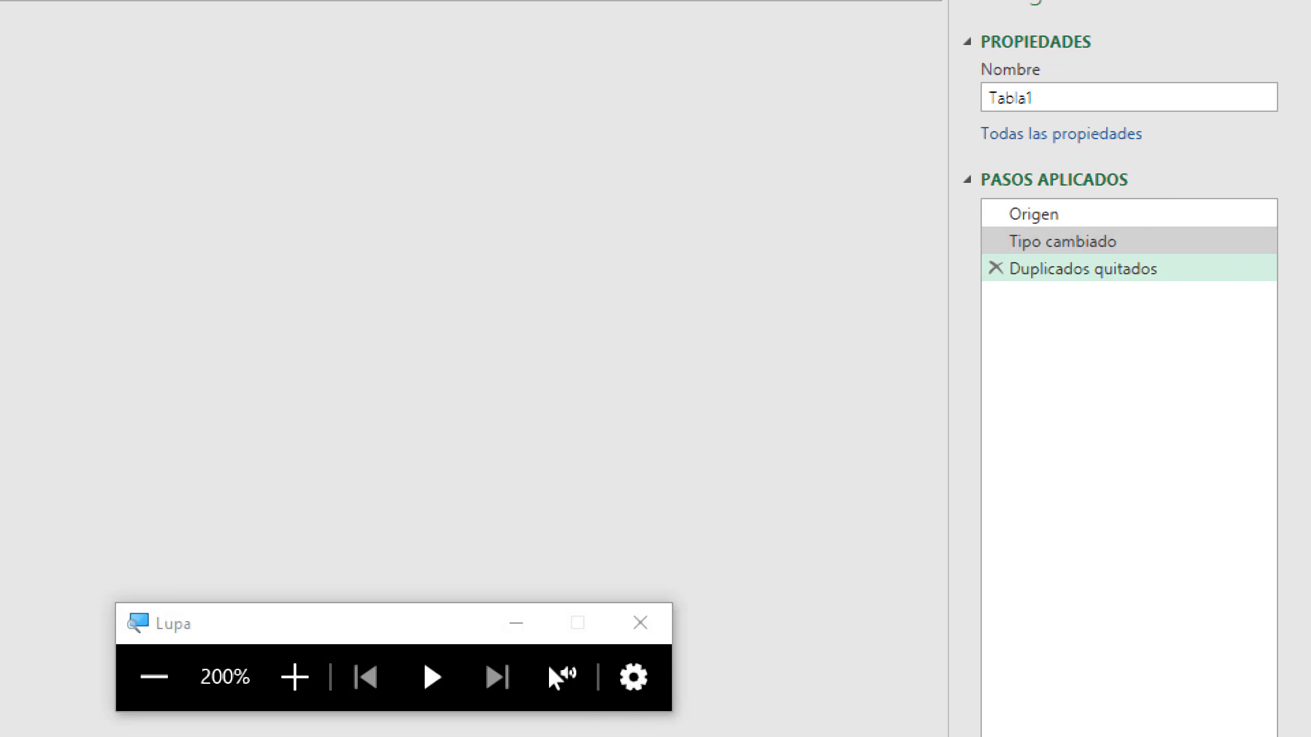
pyautogui.press('super+Escape')
pyautogui.click(1202, 241)
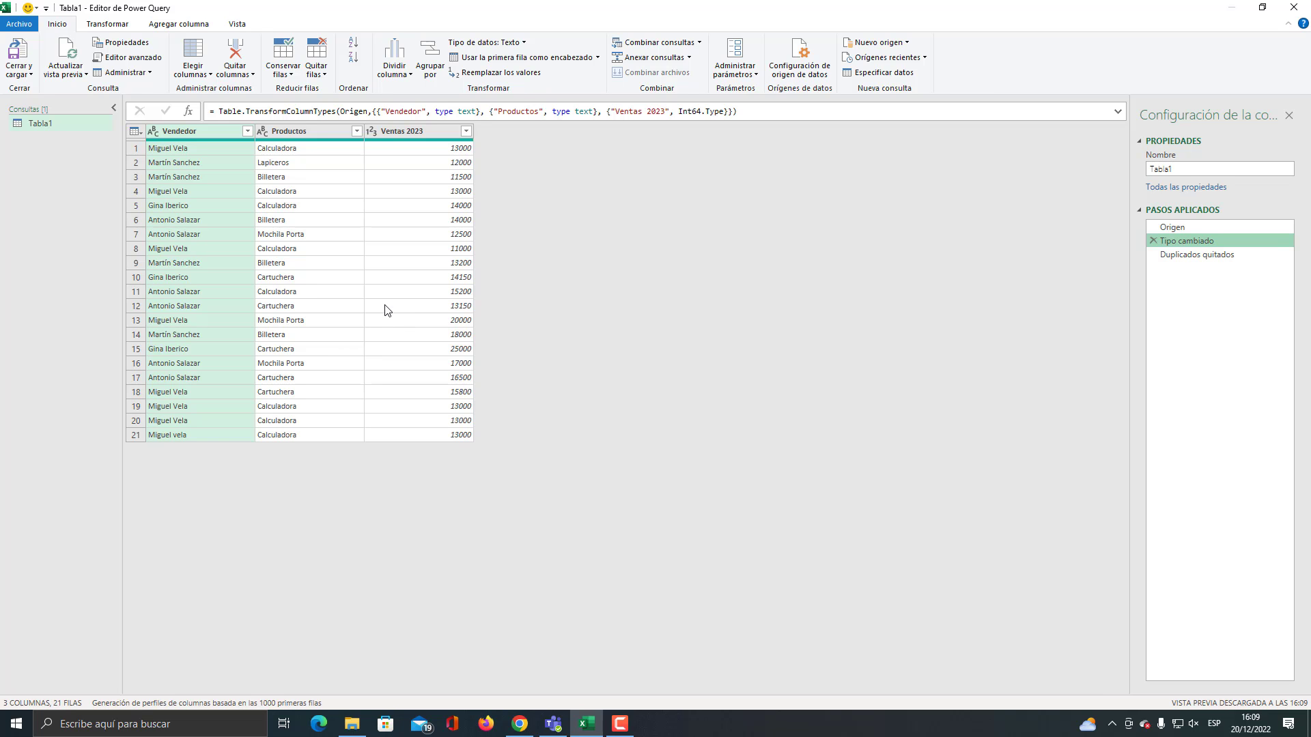
# Maximise the Power Query editor and bring up the Formato text options under Transformar.
pyautogui.moveTo(507, 10)
pyautogui.mouseDown()
pyautogui.moveTo(652, 174)
pyautogui.moveTo(638, 179)
pyautogui.mouseUp()
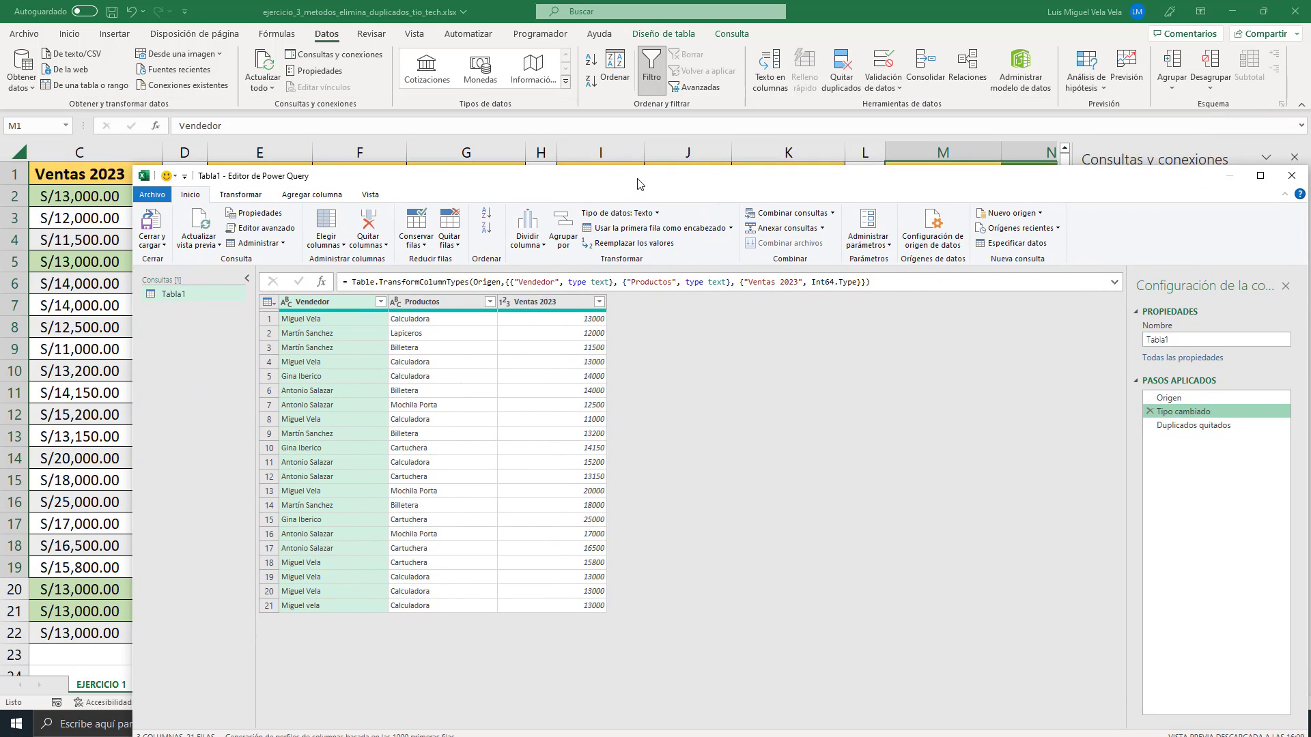
pyautogui.moveTo(325, 185)
pyautogui.mouseDown()
pyautogui.moveTo(746, 179)
pyautogui.moveTo(304, 119)
pyautogui.moveTo(328, 112)
pyautogui.mouseUp()
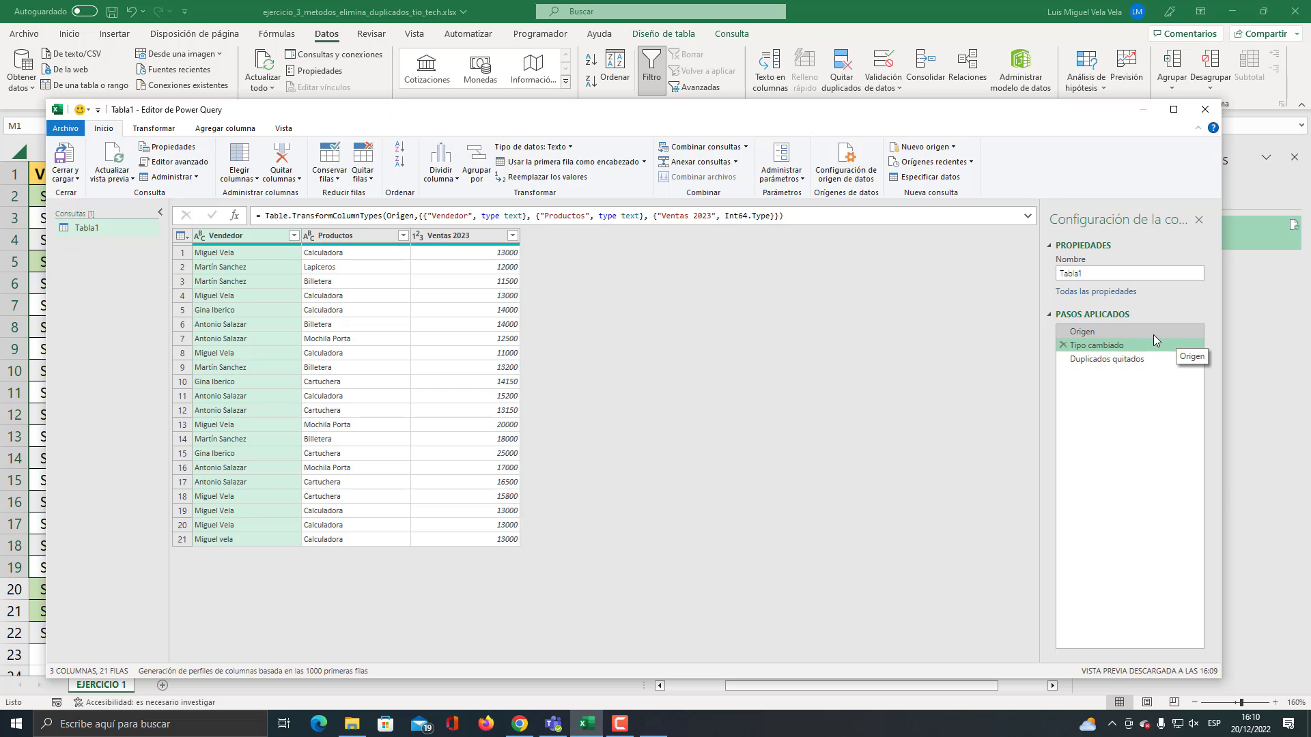
pyautogui.press('super+plus')
pyautogui.press('super+Escape')
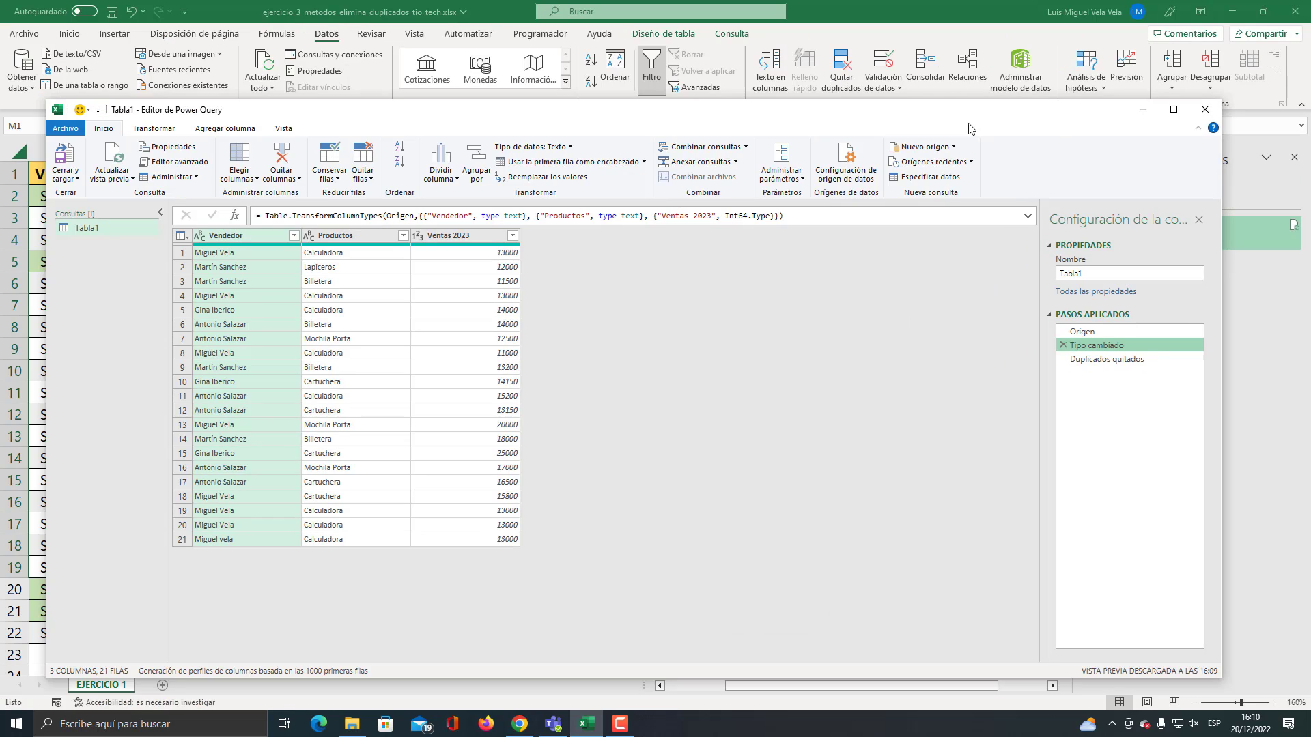
pyautogui.doubleClick(954, 113)
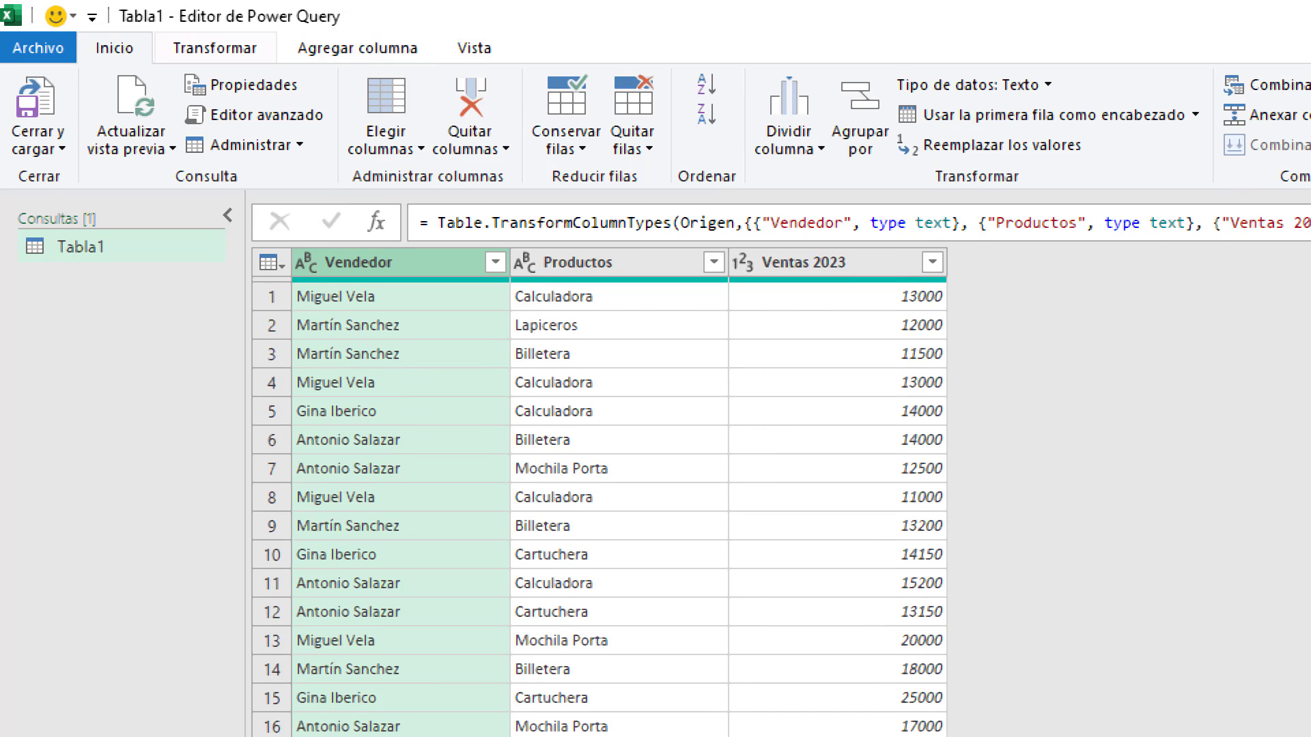
pyautogui.click(161, 38)
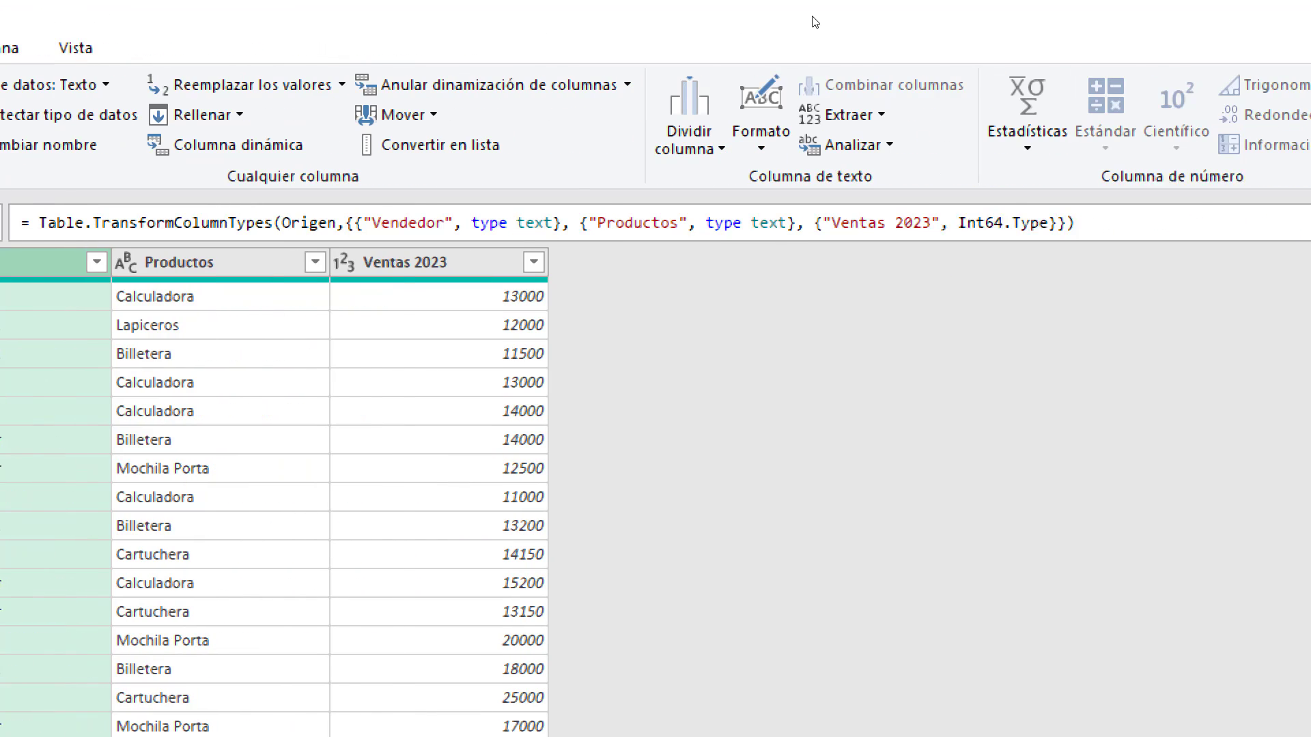
pyautogui.click(751, 116)
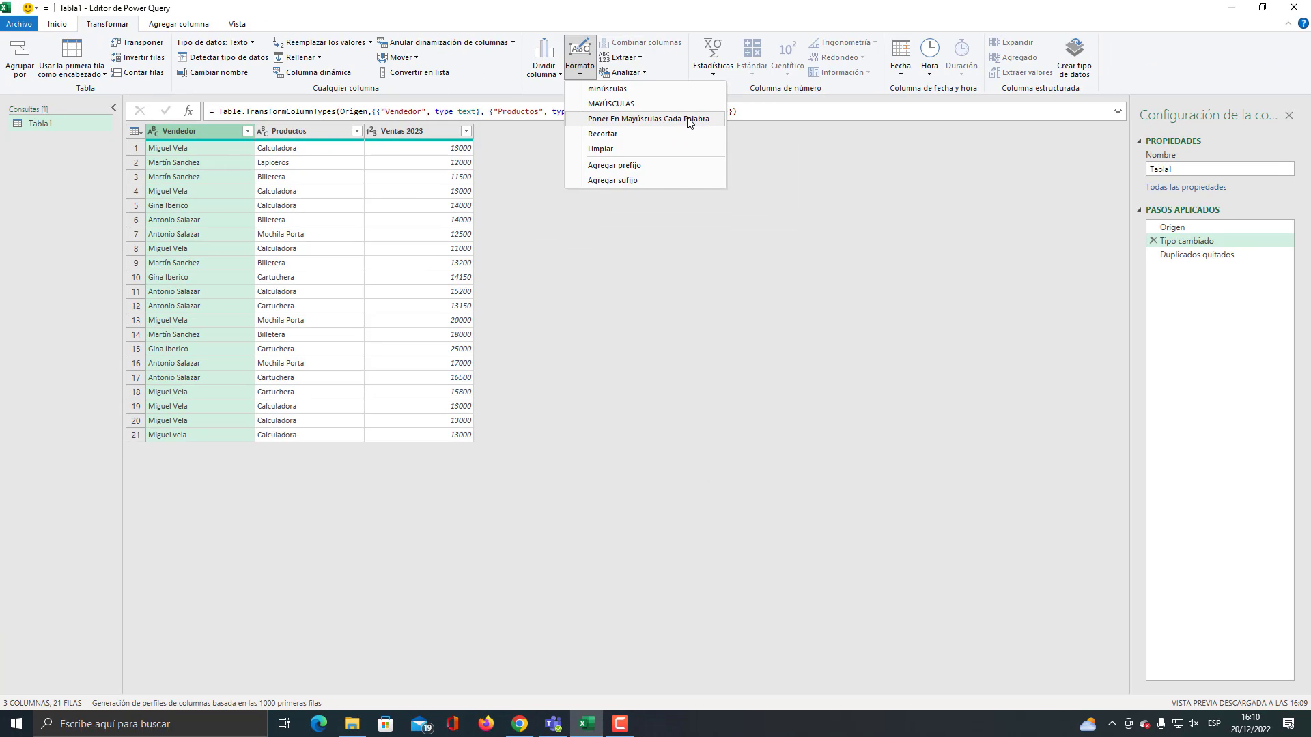
pyautogui.click(688, 120)
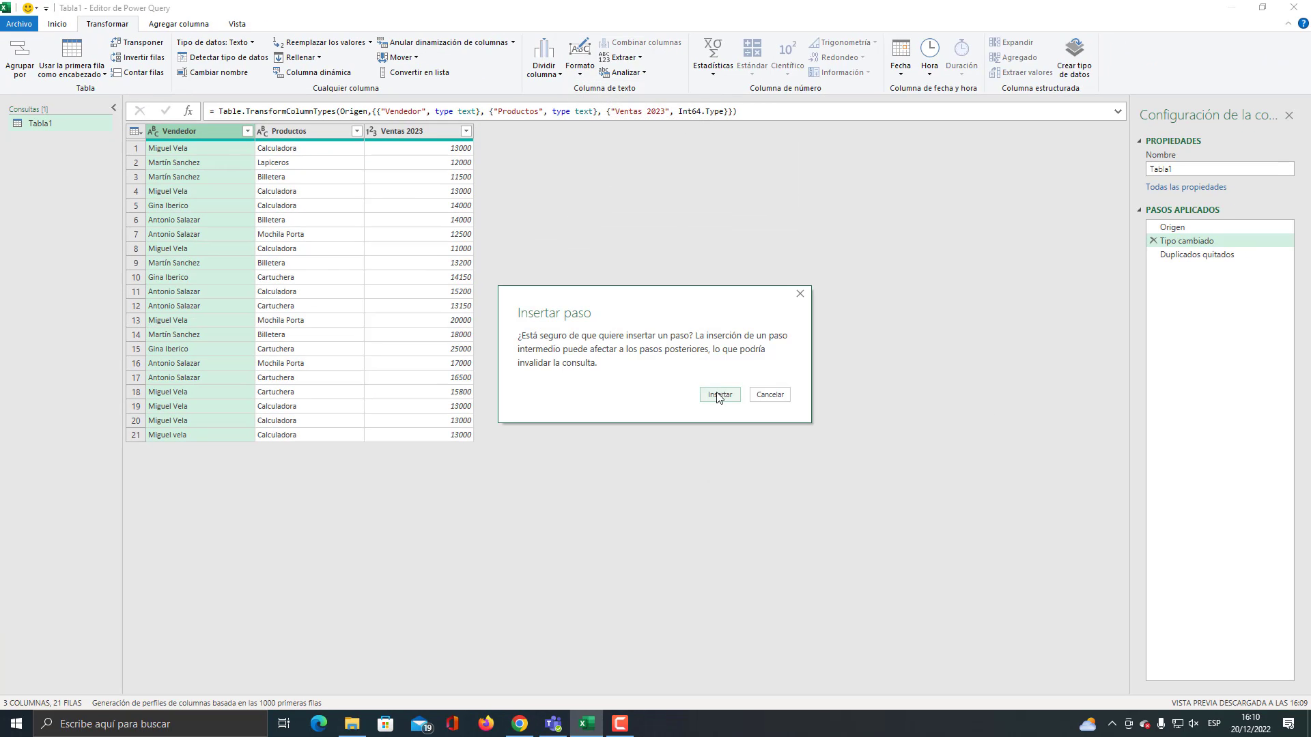
pyautogui.click(717, 395)
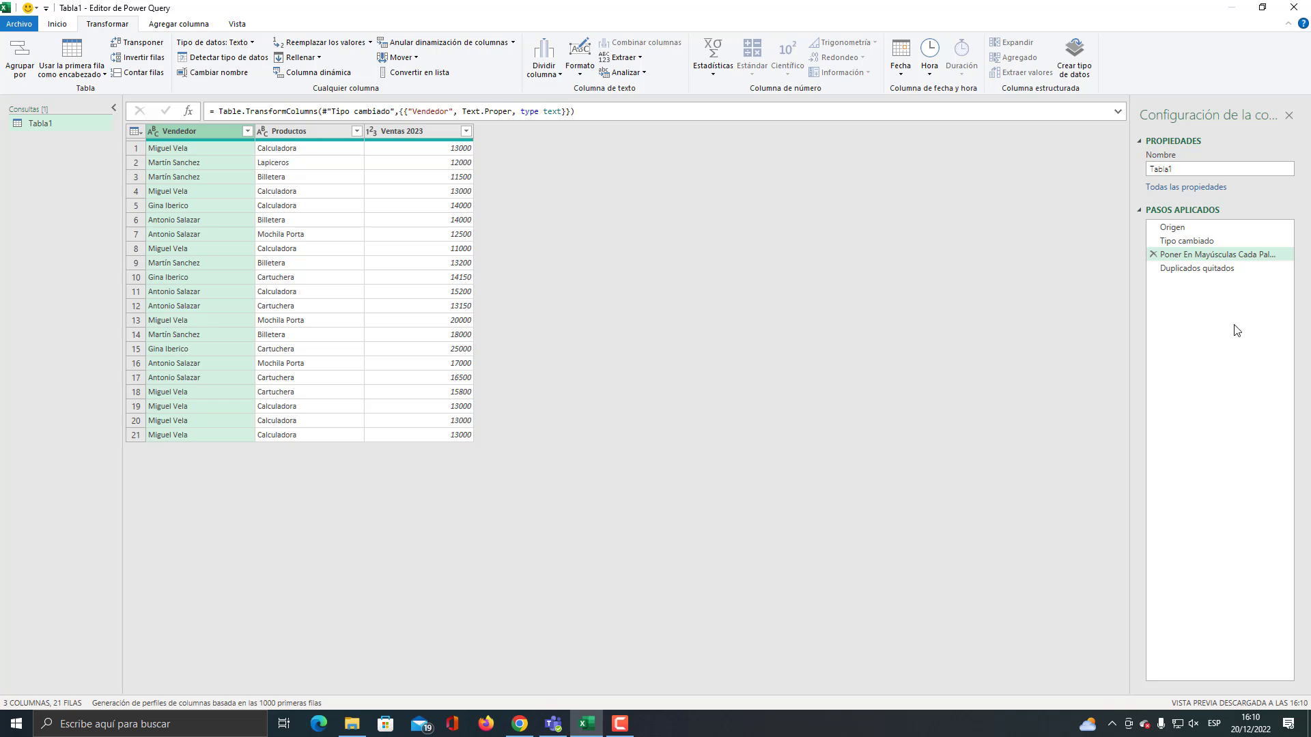
pyautogui.press('super+plus')
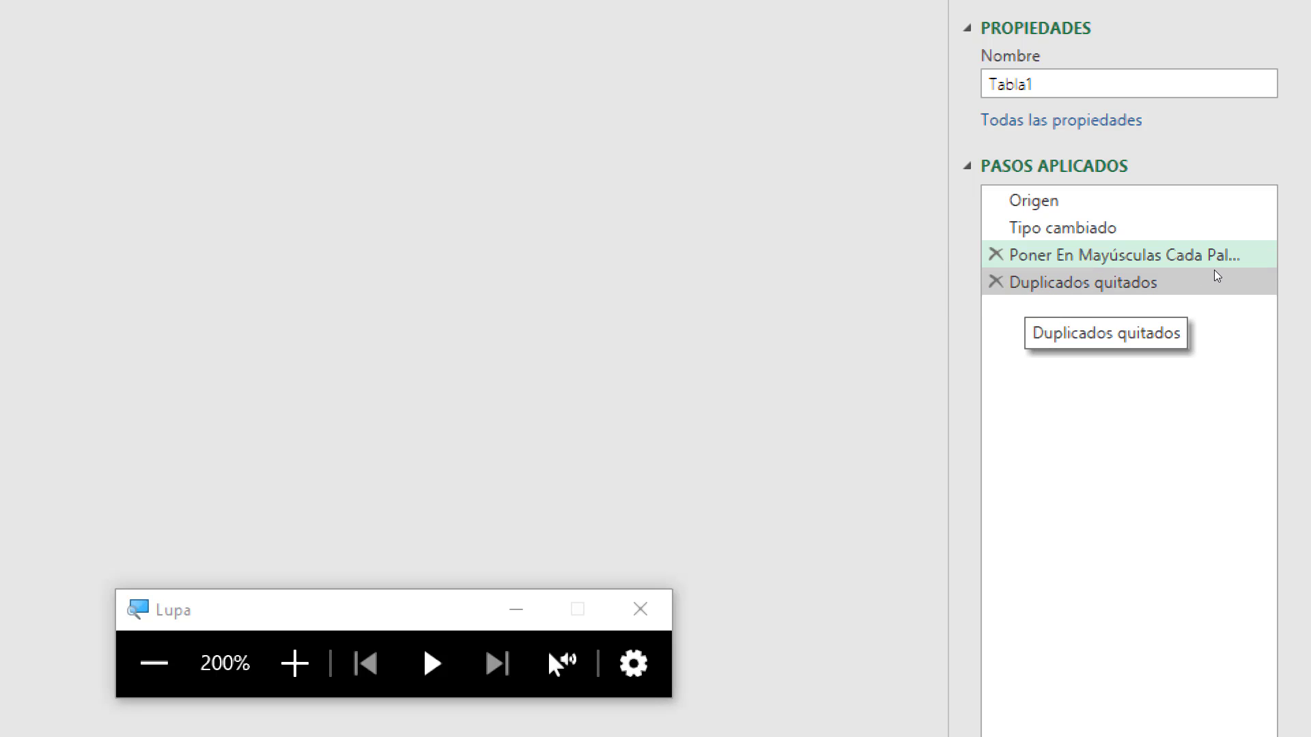
pyautogui.press('super+Escape')
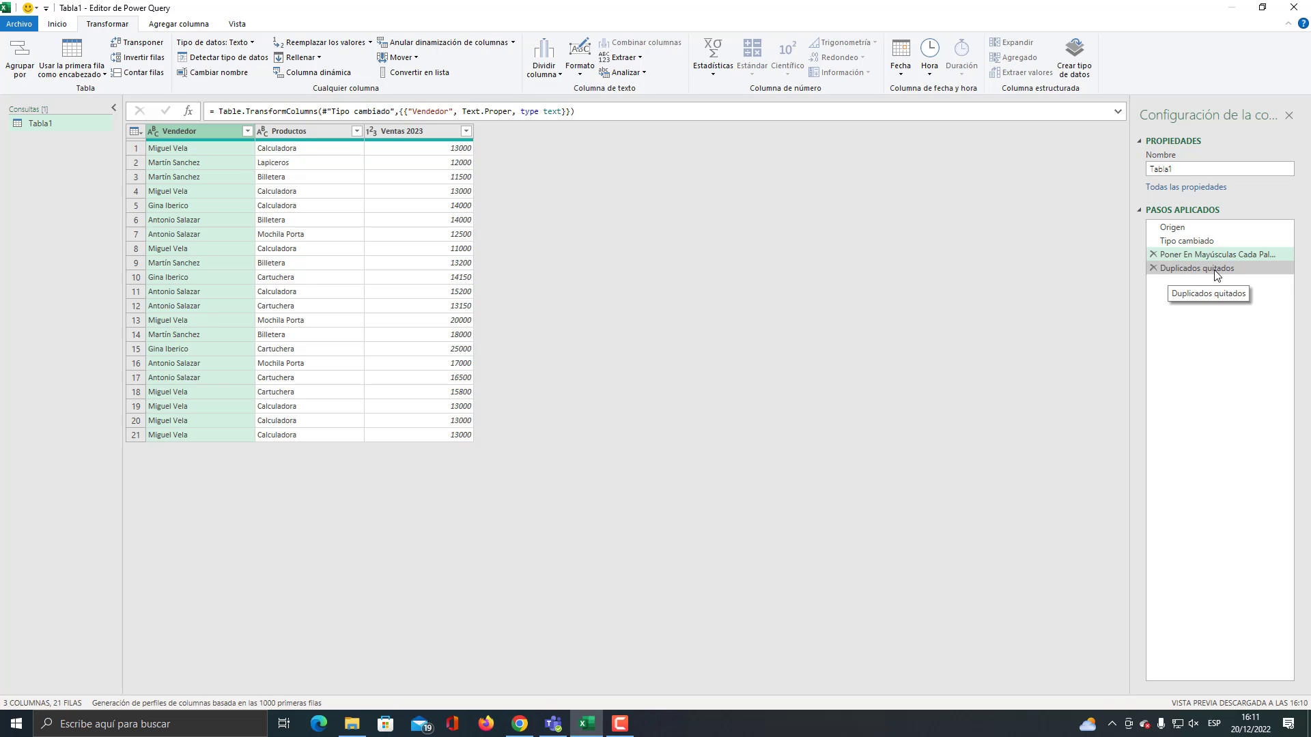
pyautogui.click(1217, 271)
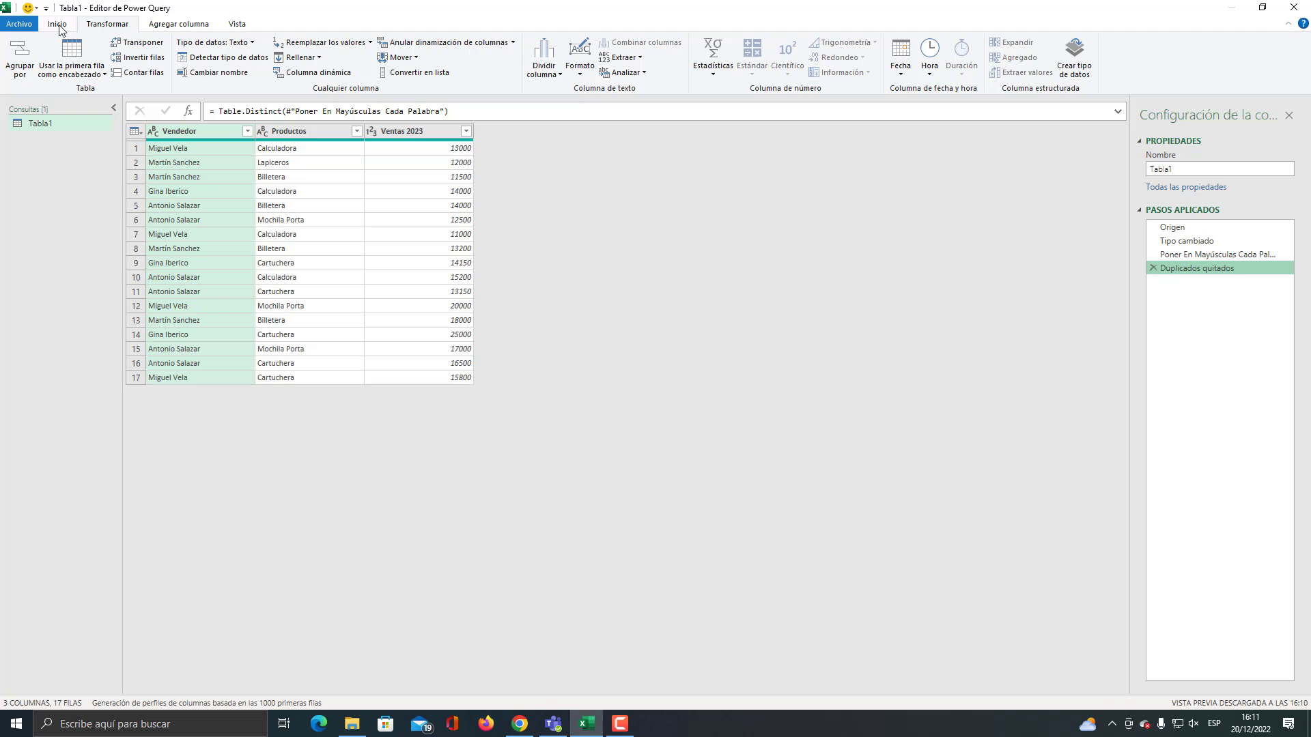
pyautogui.press('super+plus')
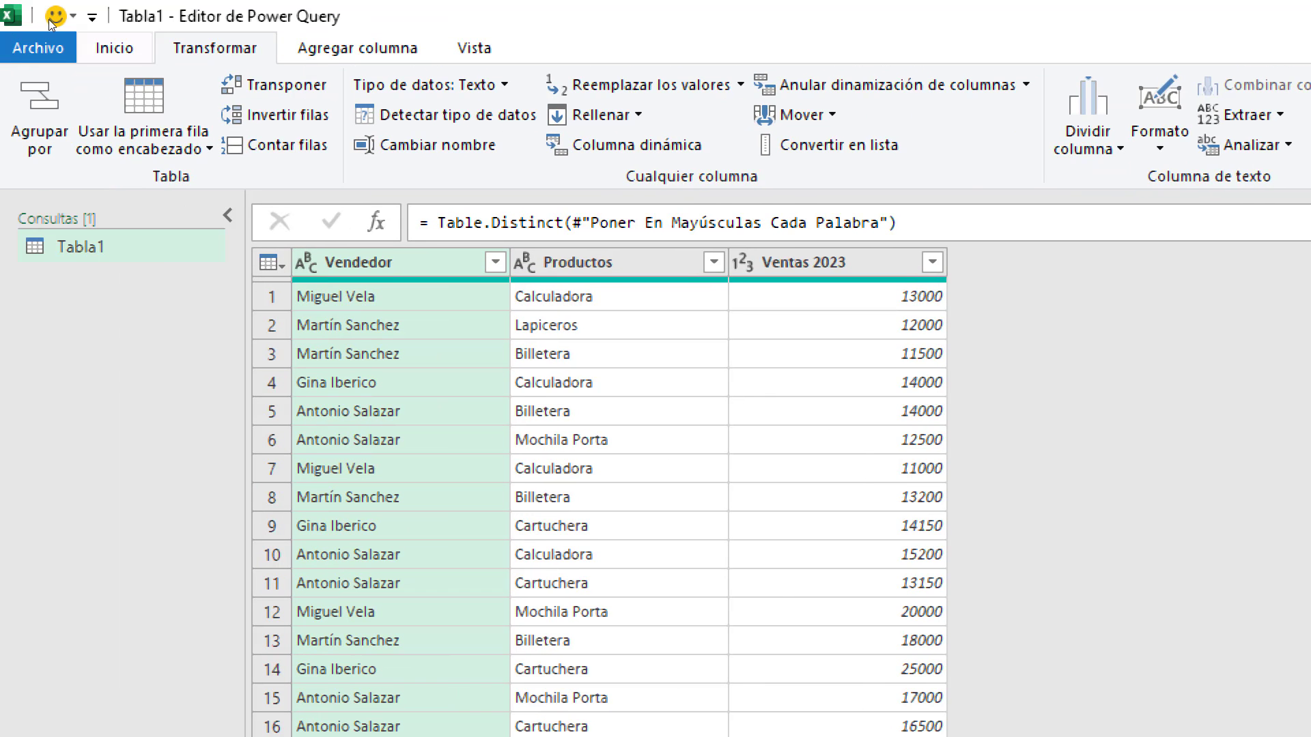
pyautogui.click(57, 24)
pyautogui.press('super+minus')
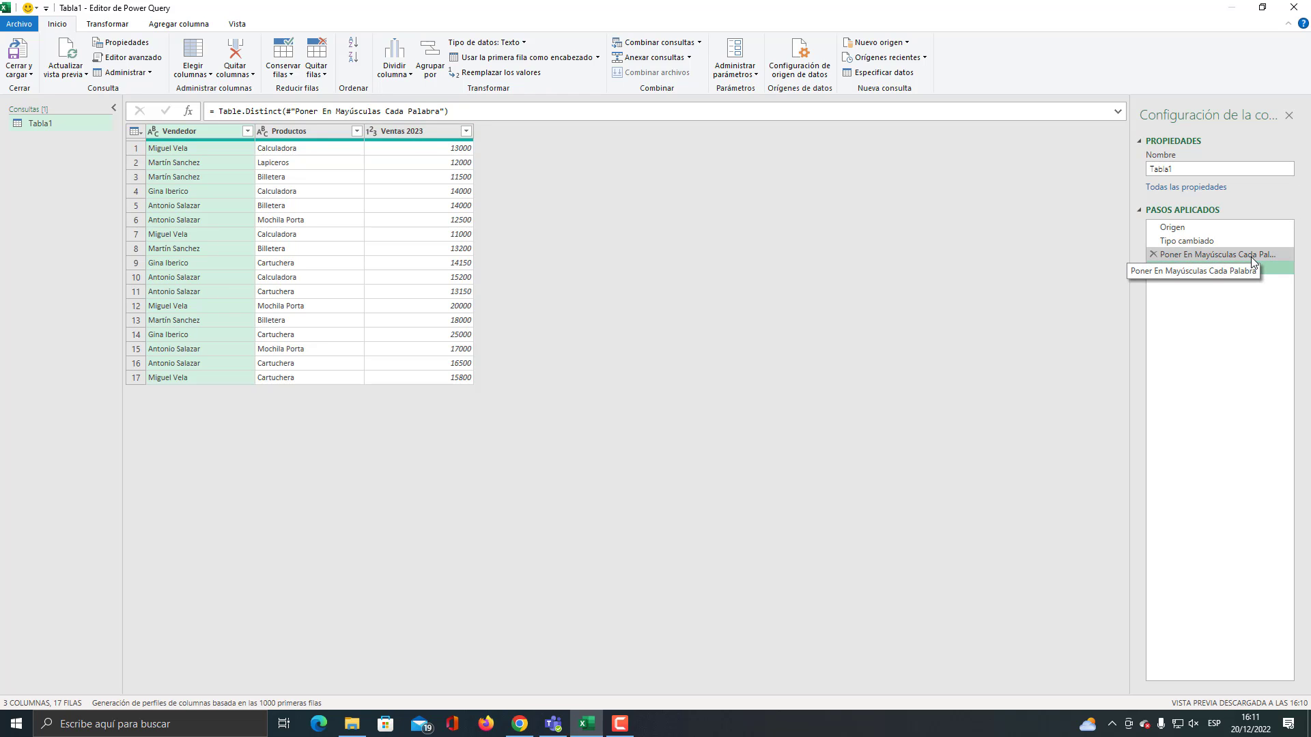
pyautogui.press('super+plus')
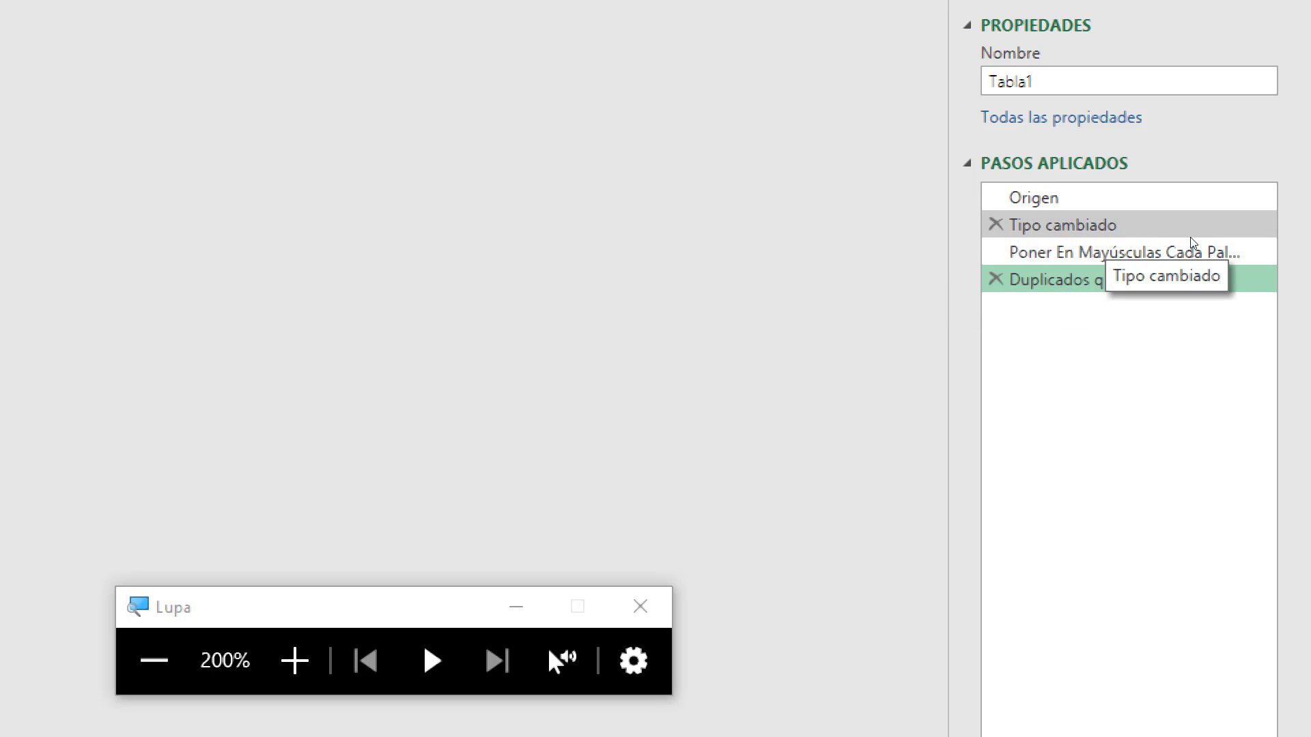
pyautogui.press('super+Escape')
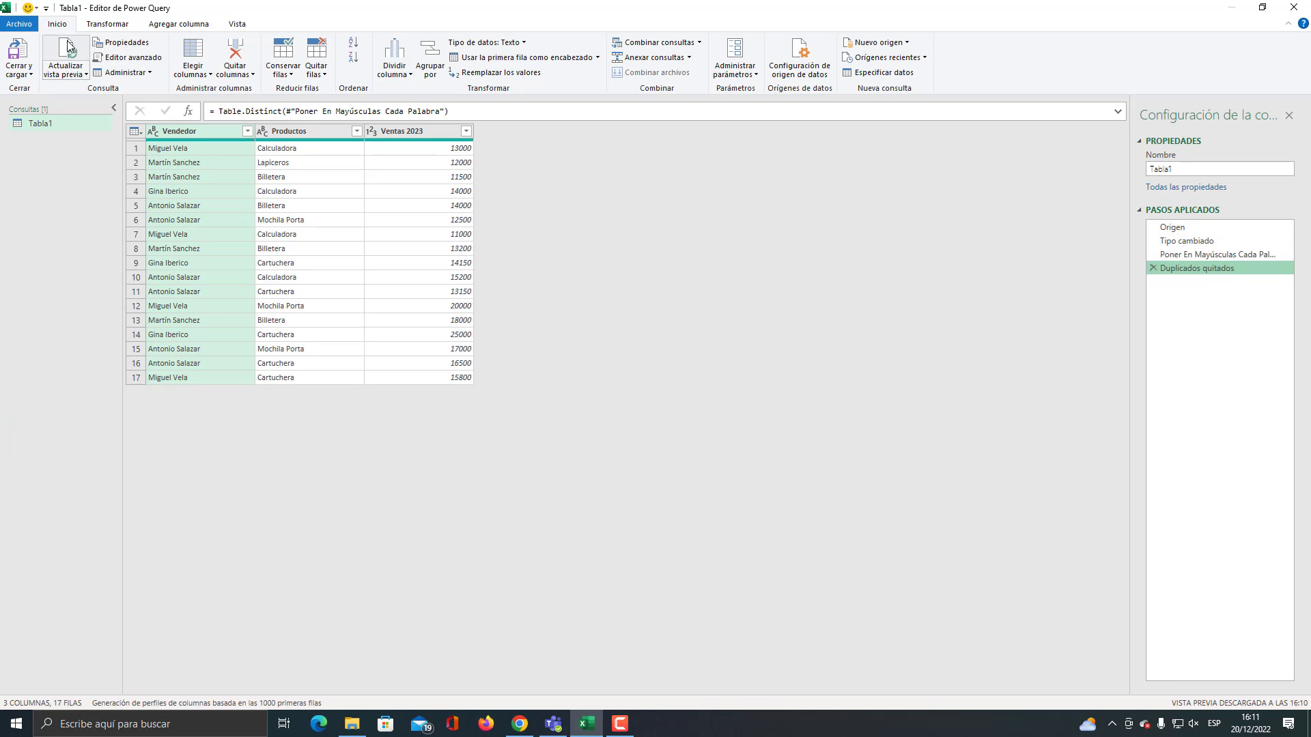
pyautogui.press('super+plus')
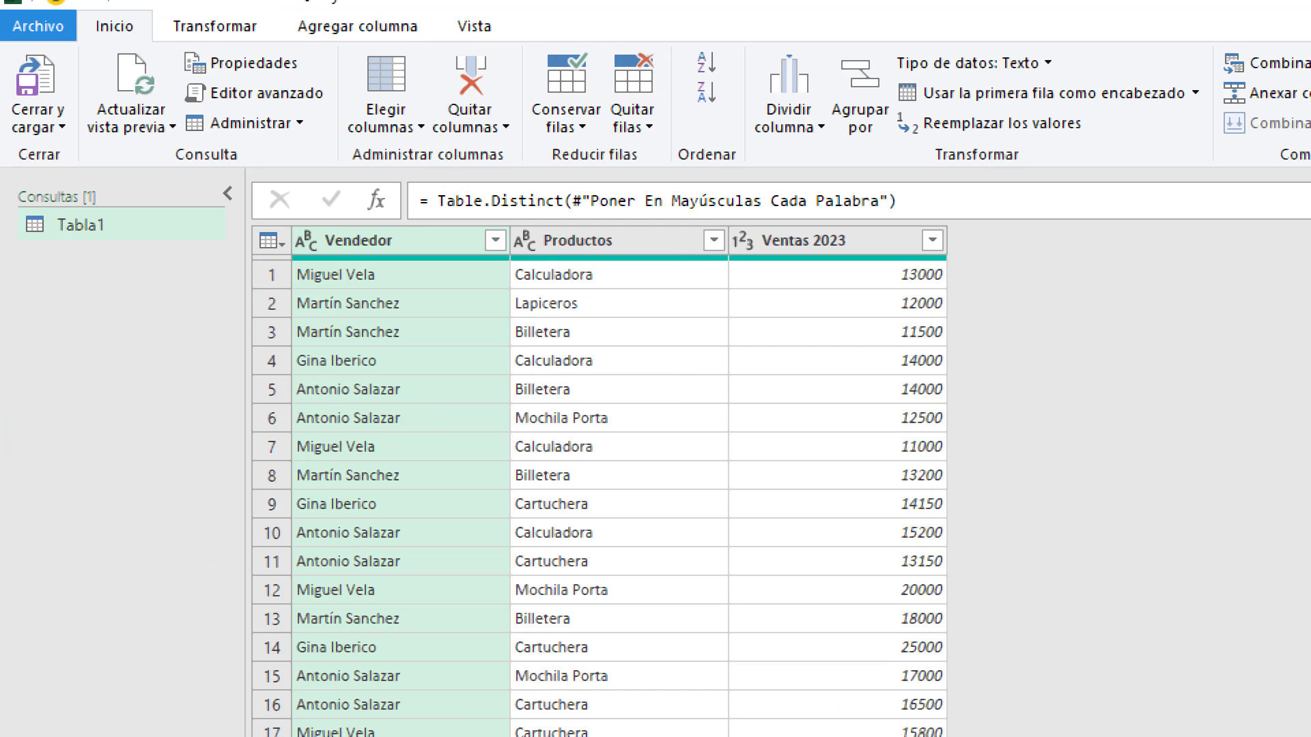
# Close and load the query so the M–O table shows 17 rows, then return to column A.
pyautogui.click(7, 48)
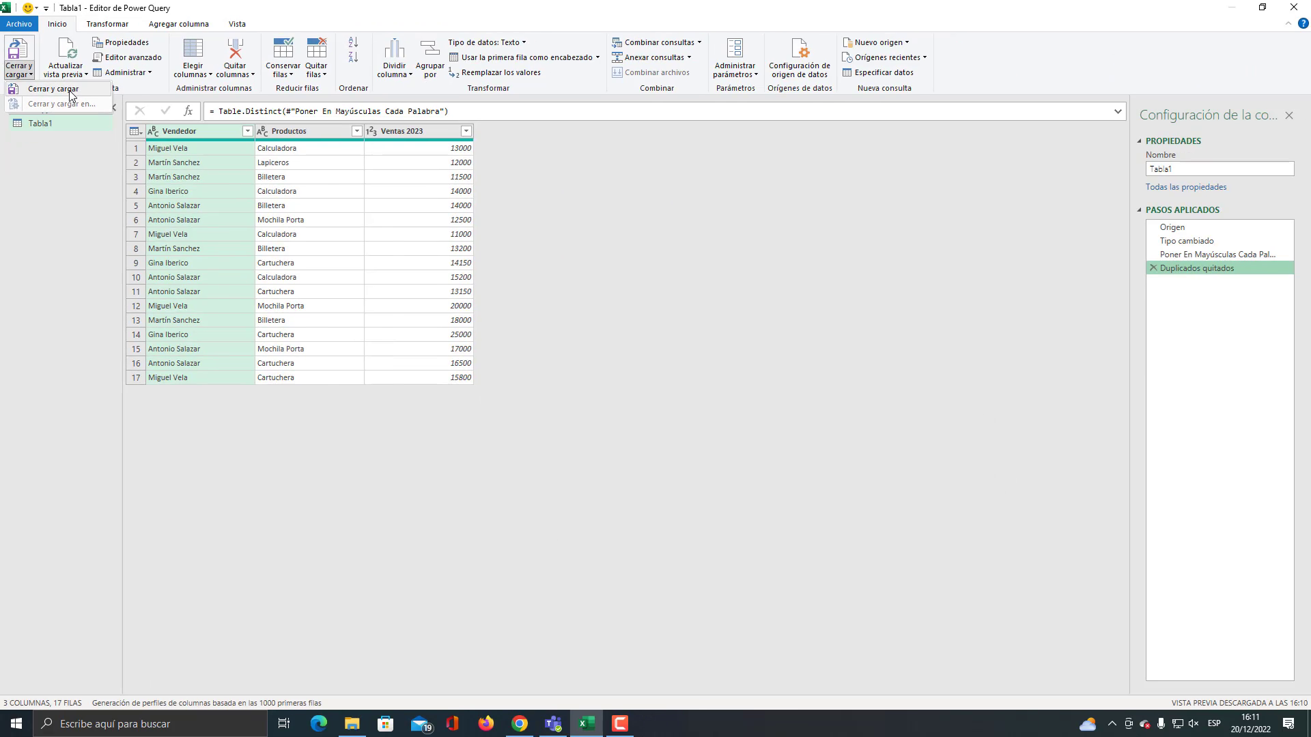
pyautogui.click(106, 155)
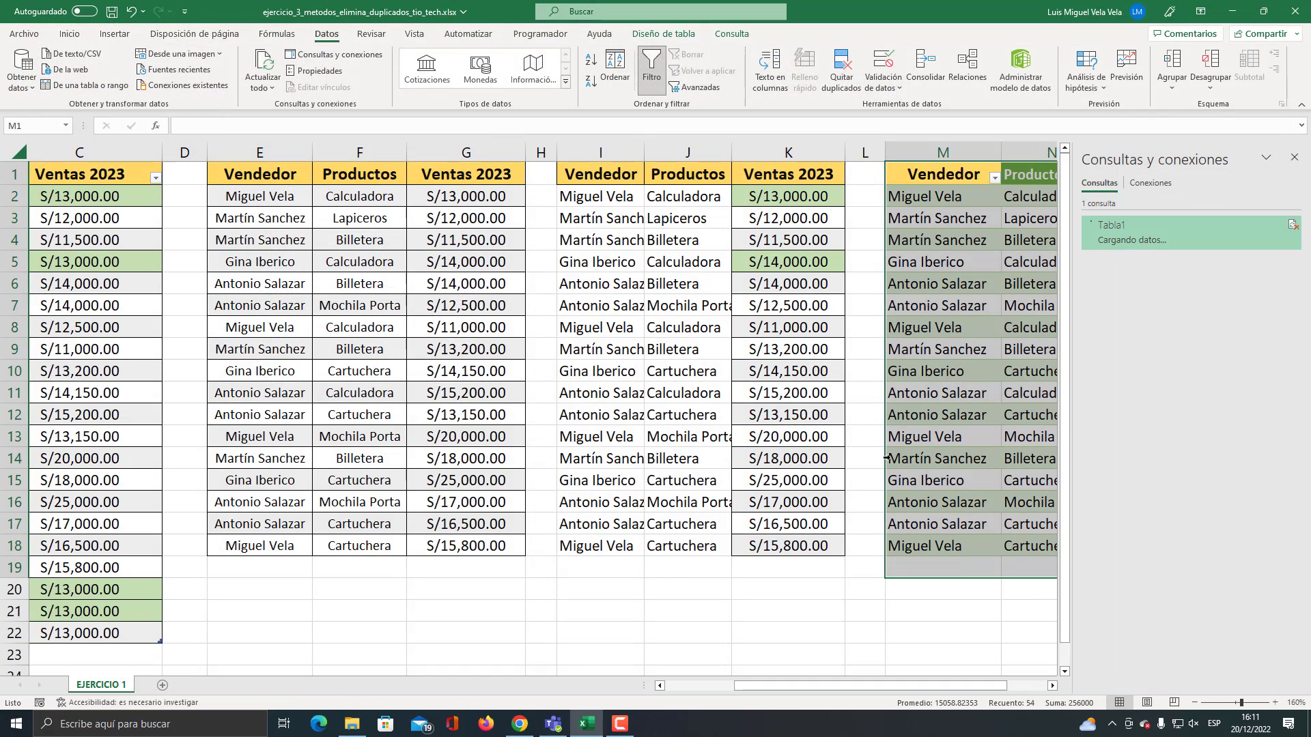
pyautogui.click(1293, 164)
pyautogui.click(1010, 599)
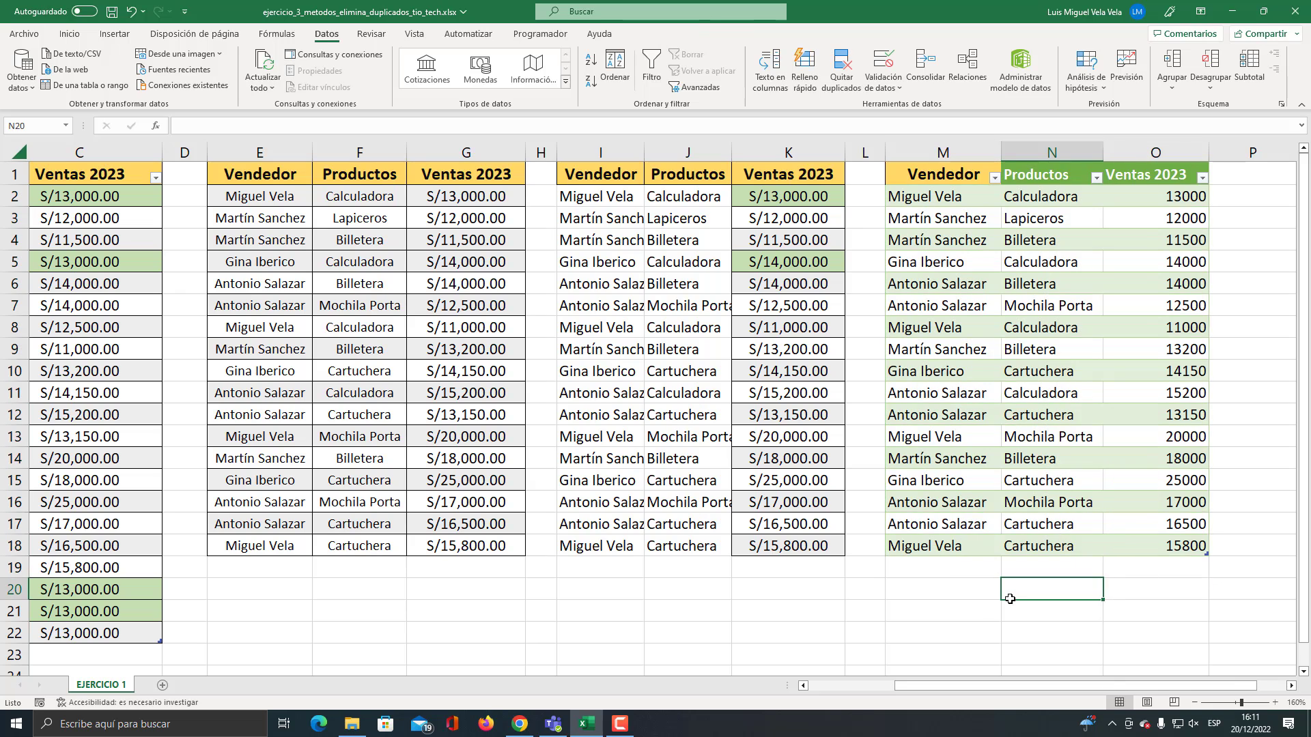
pyautogui.moveTo(913, 686); pyautogui.dragTo(752, 694)
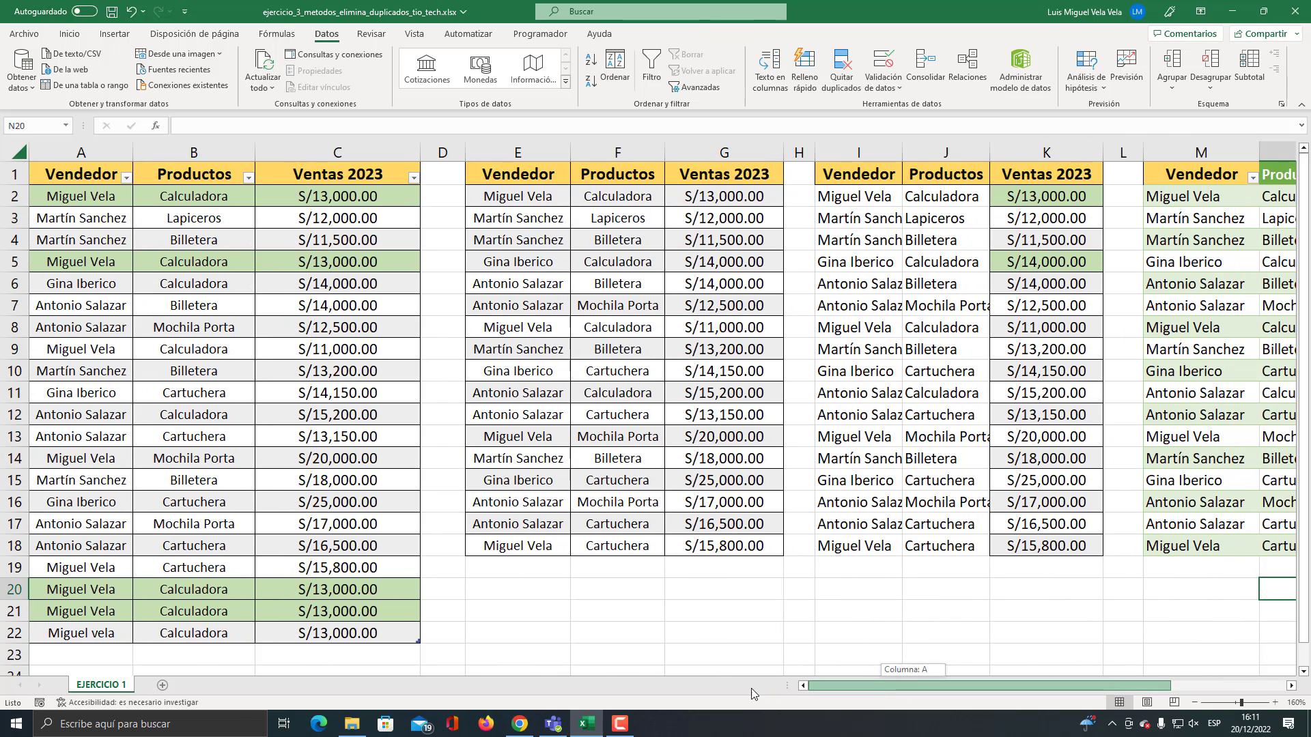
pyautogui.scroll(-2, 277, 561)
pyautogui.scroll(2, 277, 561)
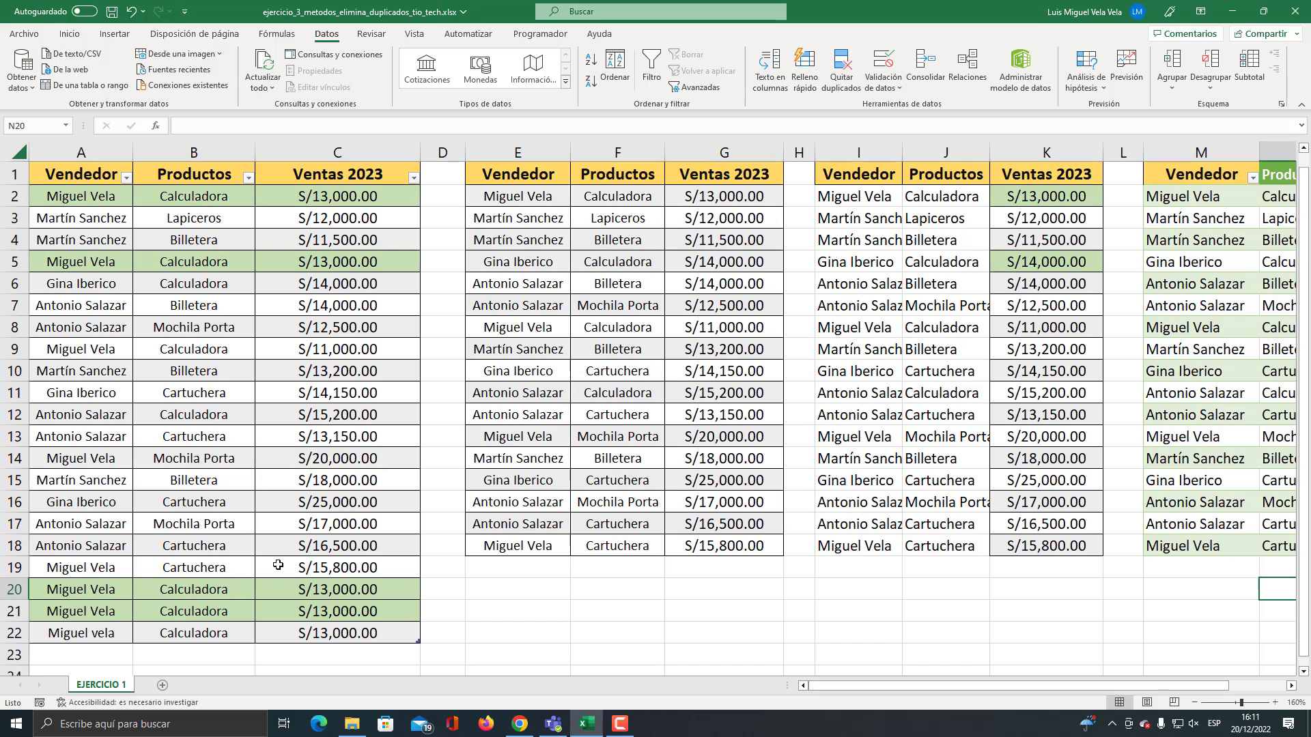
pyautogui.scroll(-2, 278, 565)
pyautogui.click(80, 521)
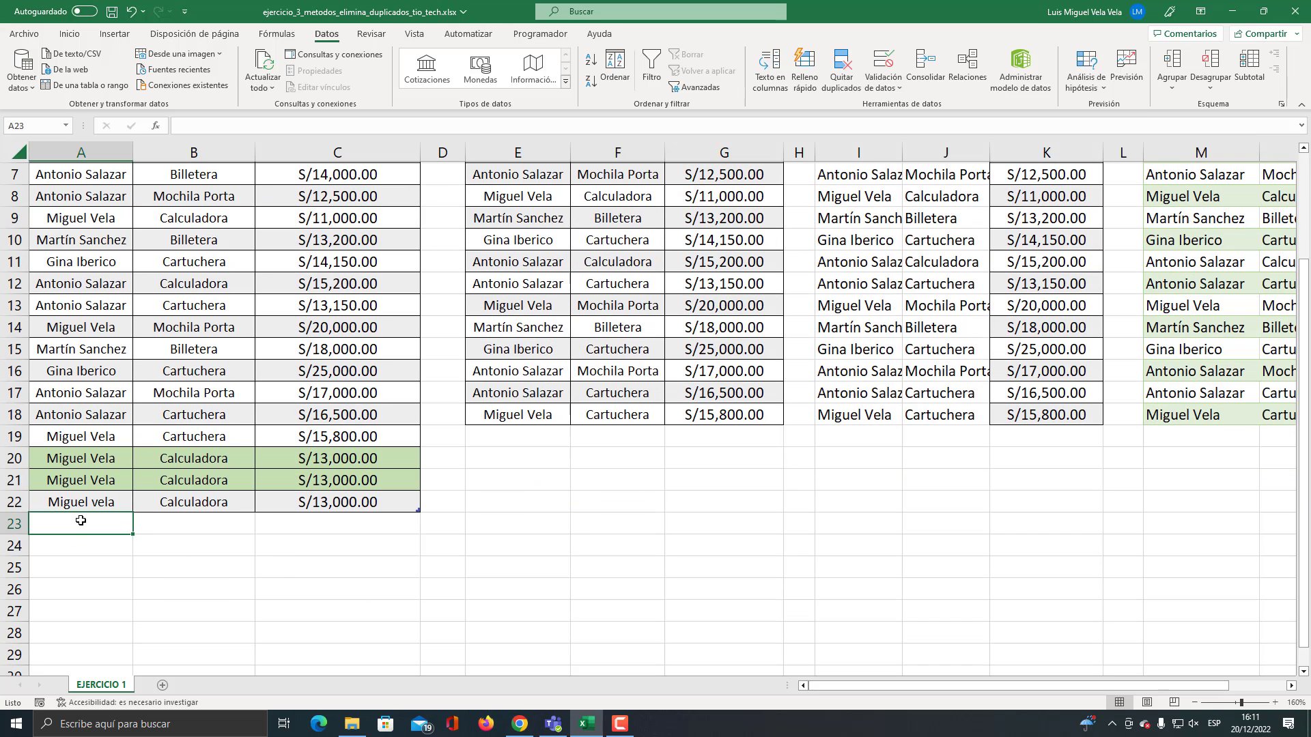
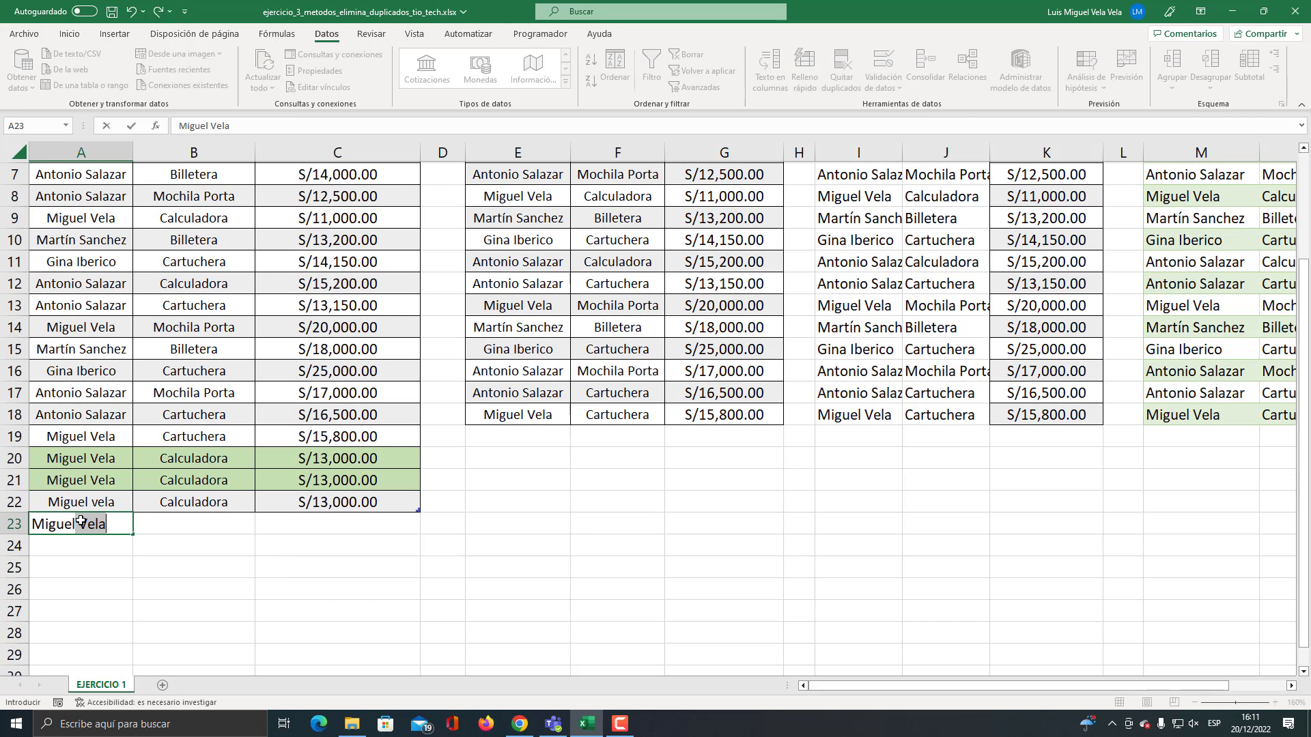
pyautogui.press('Return')
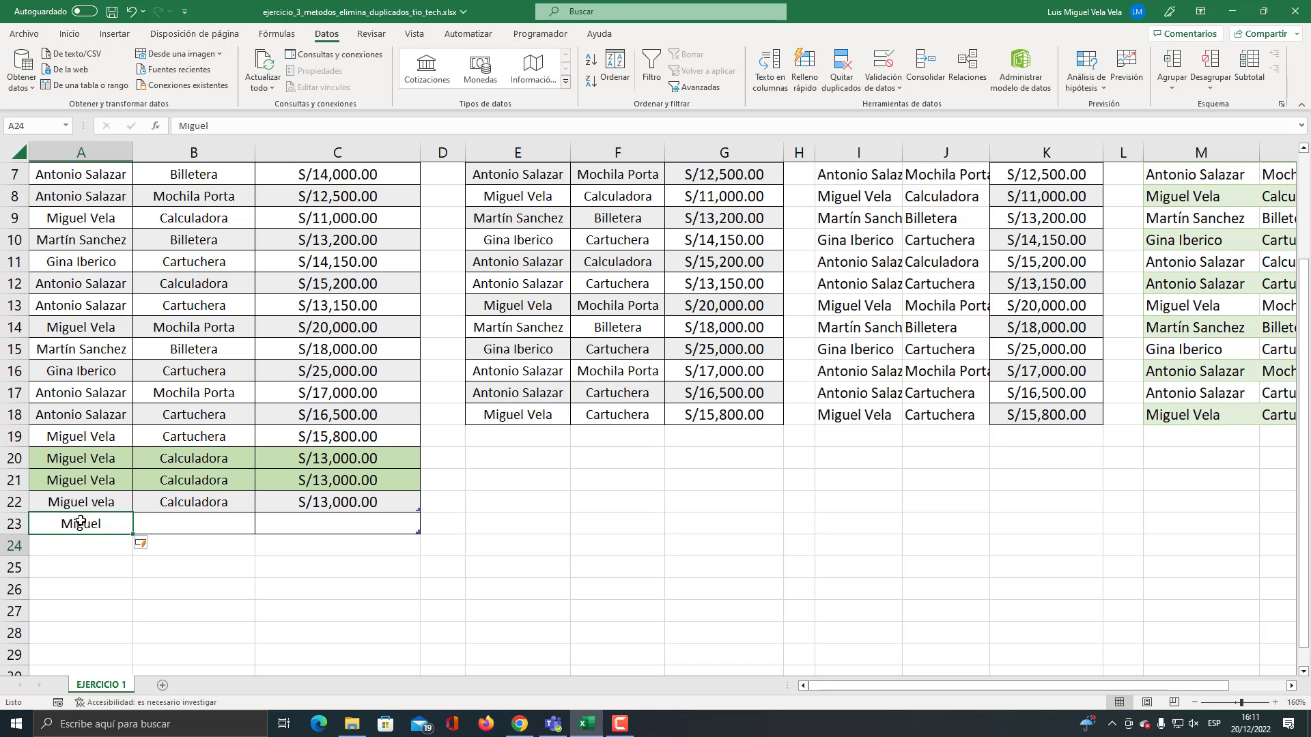
pyautogui.click(106, 525)
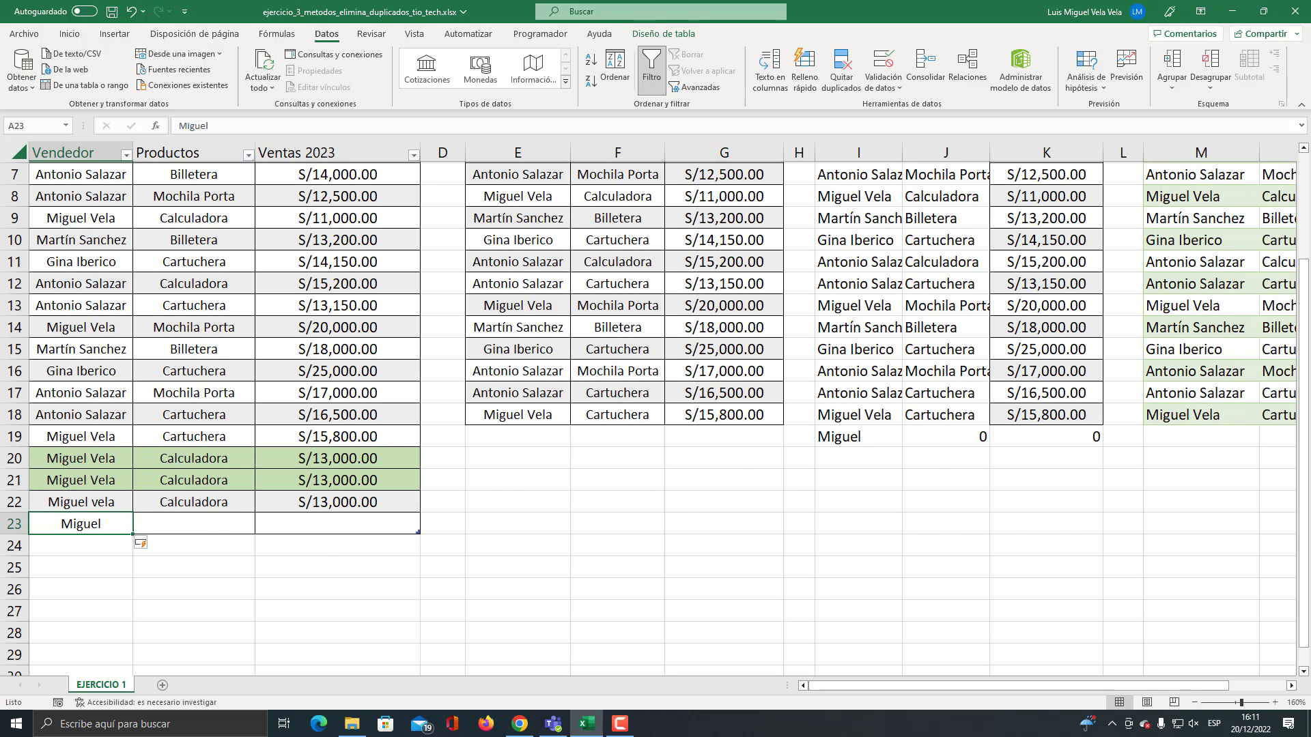
pyautogui.scroll(2, 1252, 475)
pyautogui.moveTo(1224, 685); pyautogui.dragTo(1270, 685)
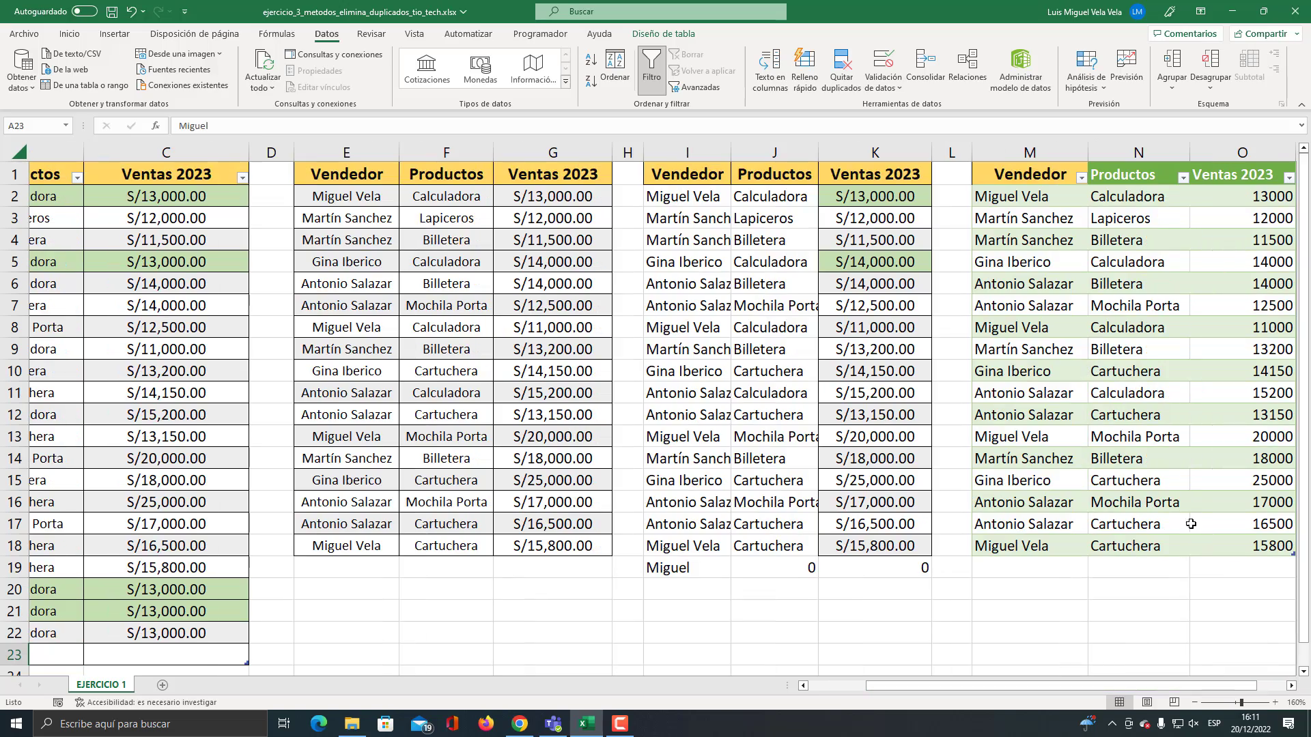
pyautogui.press('super+plus')
pyautogui.click(670, 563)
pyautogui.hotkey('ctrl', 'shift', 'Right')
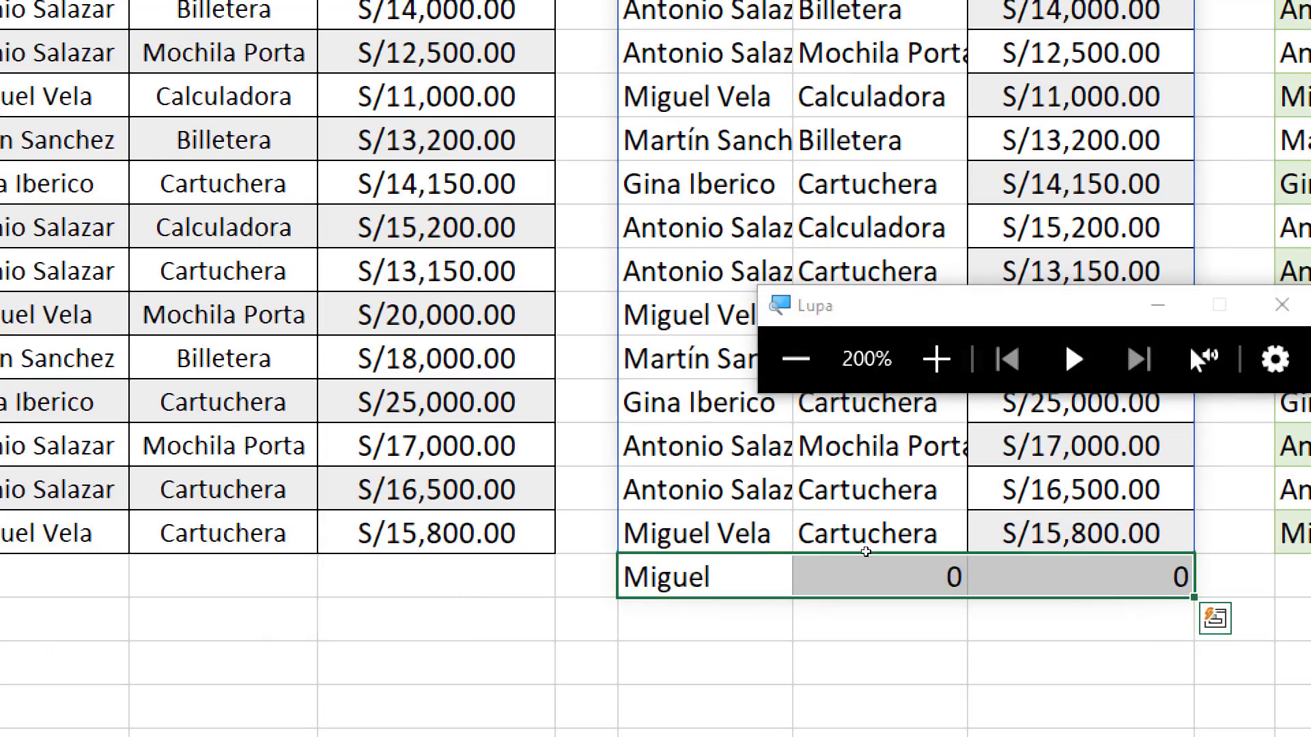
pyautogui.press('super+Escape')
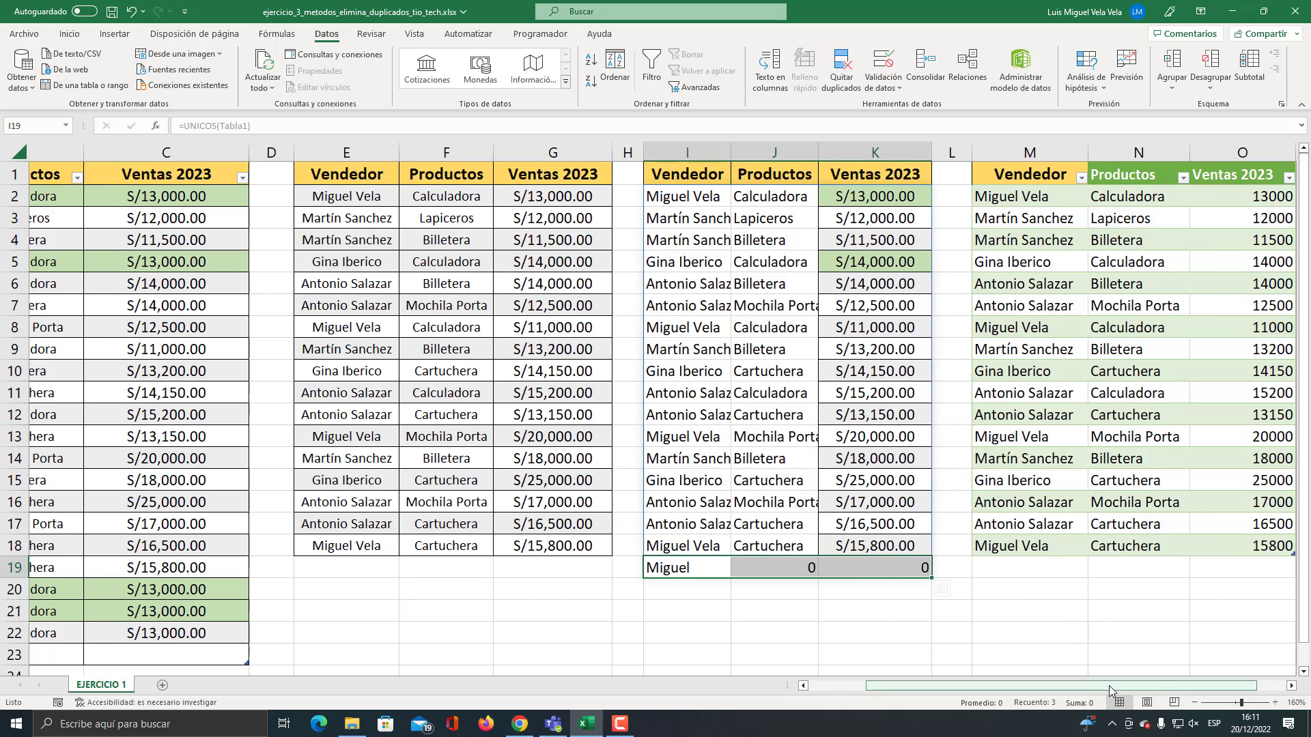
pyautogui.moveTo(1109, 688); pyautogui.dragTo(1135, 689)
# Refresh the Power Query table and inspect the new employee's row at M19:O19.
pyautogui.rightClick(1028, 372)
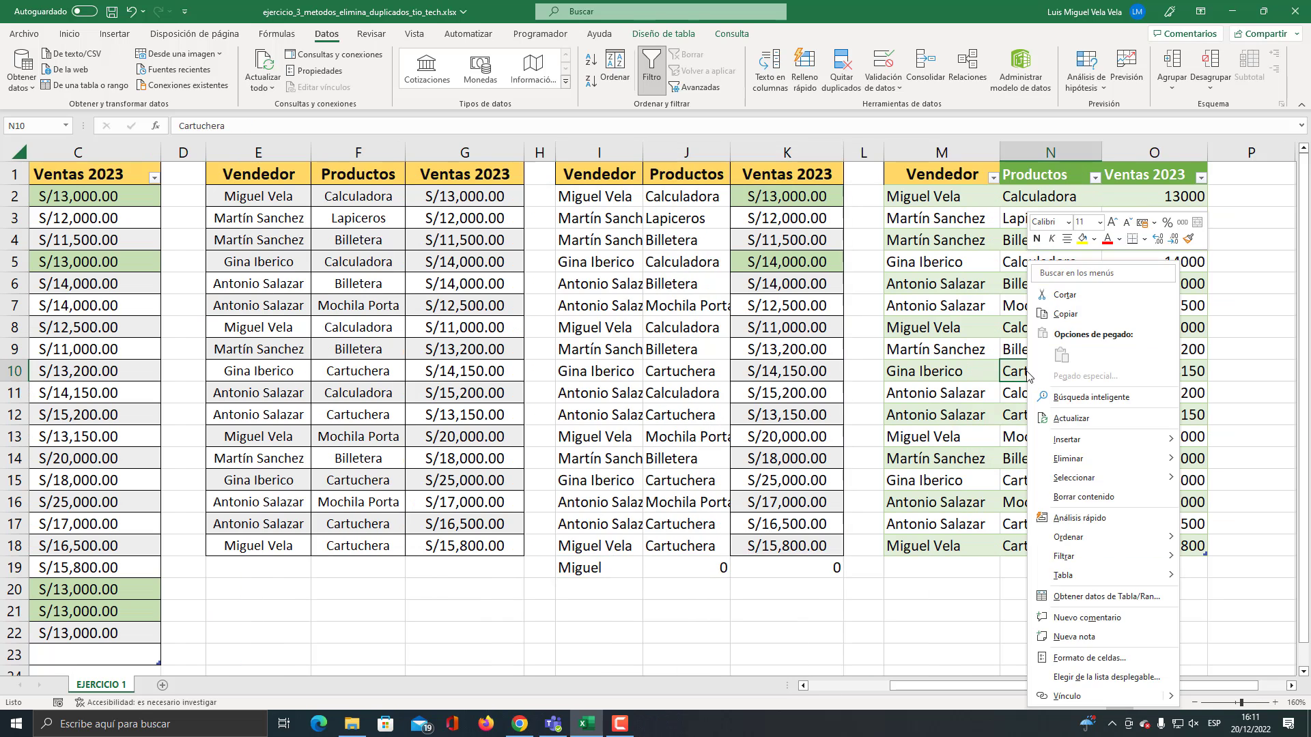
pyautogui.click(1072, 419)
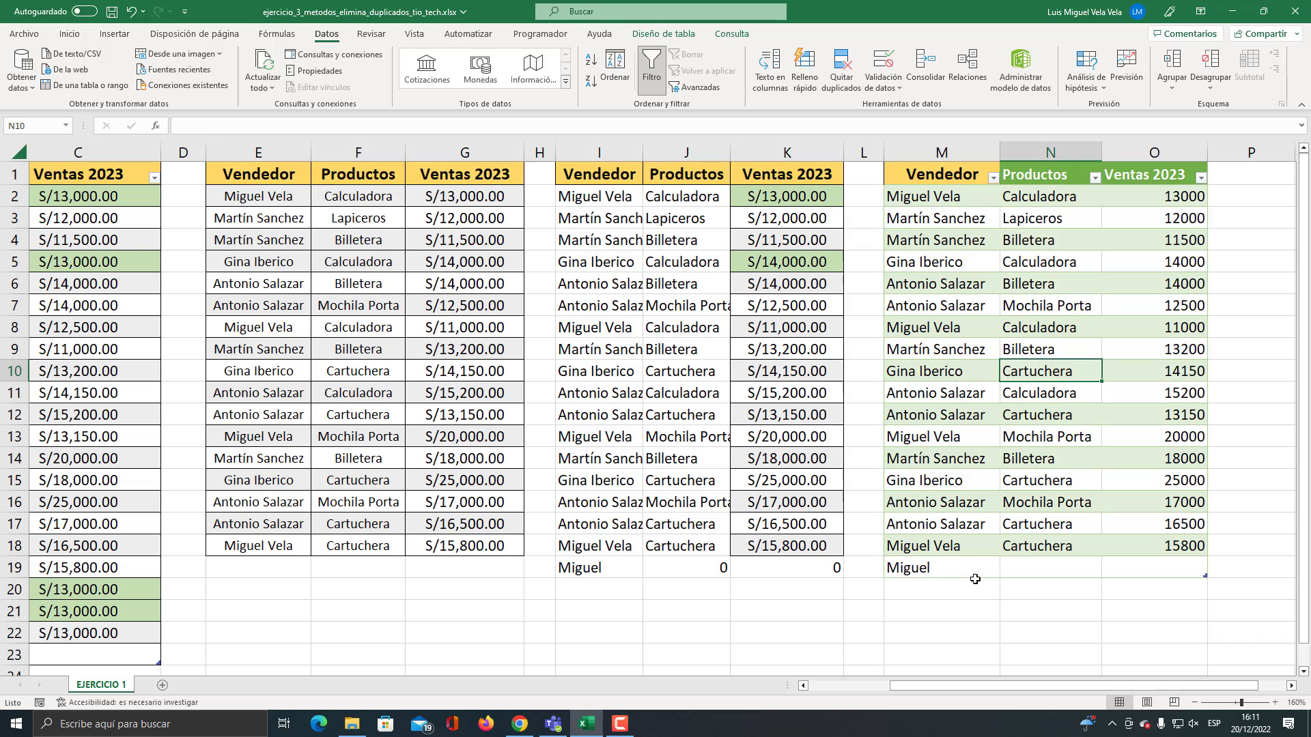
pyautogui.press('super+plus')
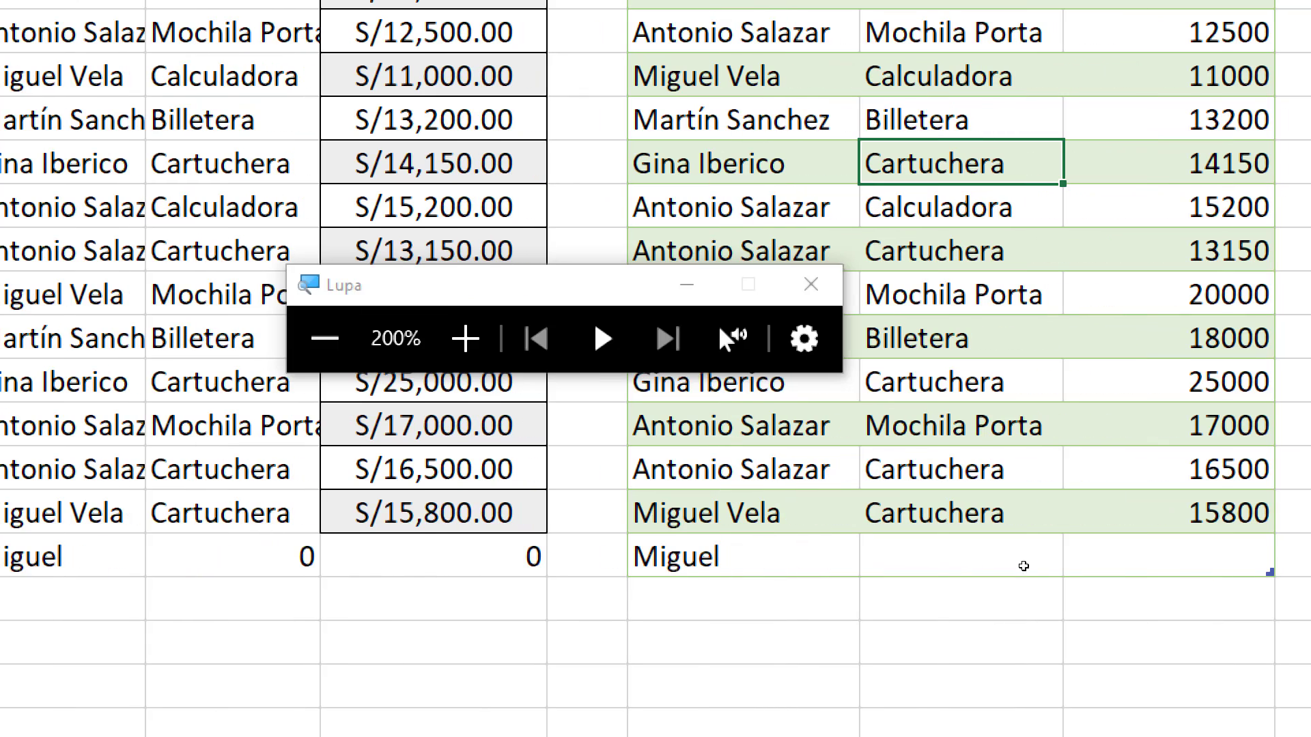
pyautogui.moveTo(934, 566); pyautogui.dragTo(1113, 564)
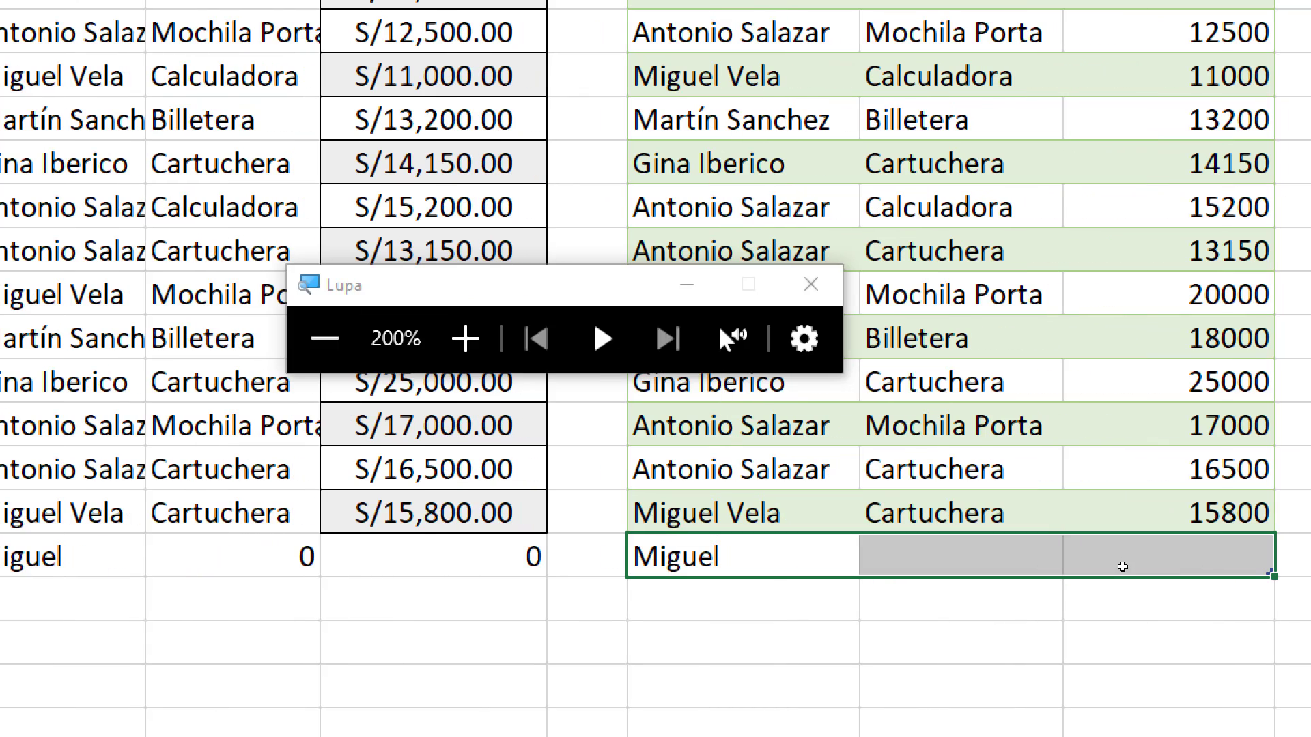
pyautogui.press('super+Escape')
pyautogui.hotkey('ctrl', 'z')
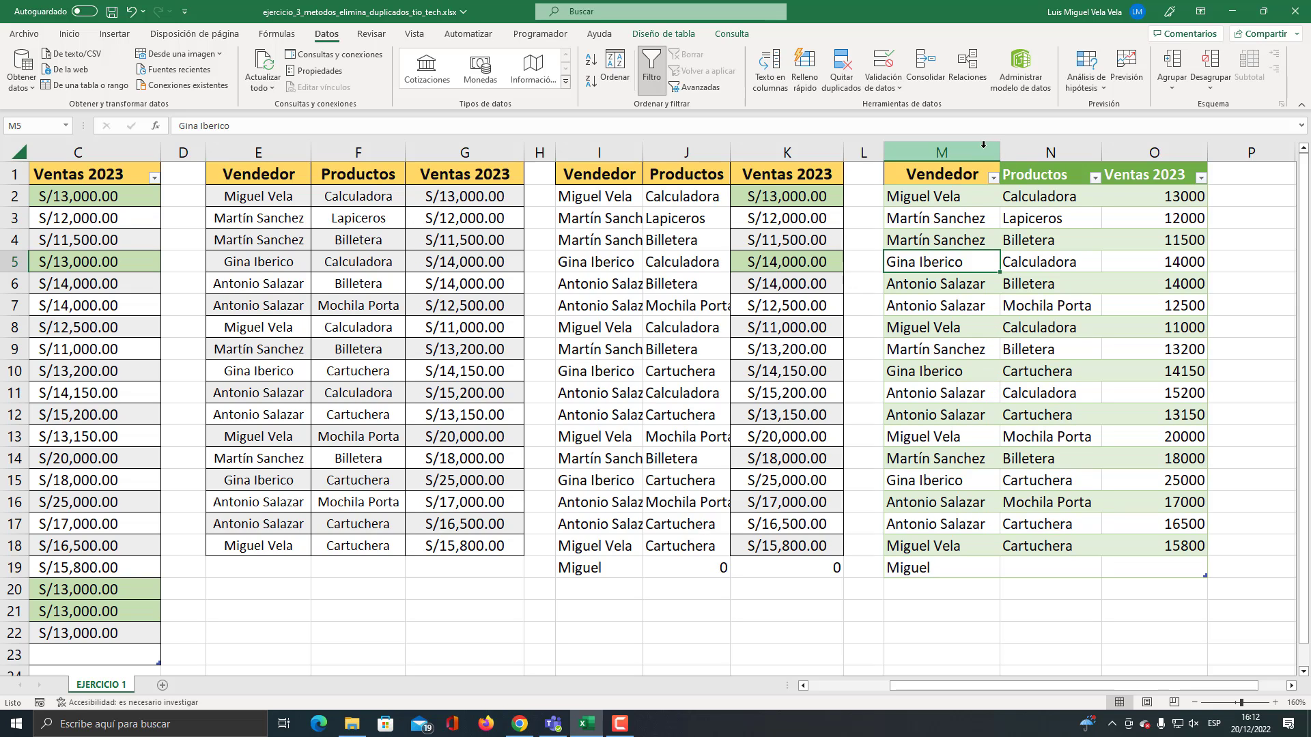
pyautogui.moveTo(987, 147); pyautogui.dragTo(1141, 148)
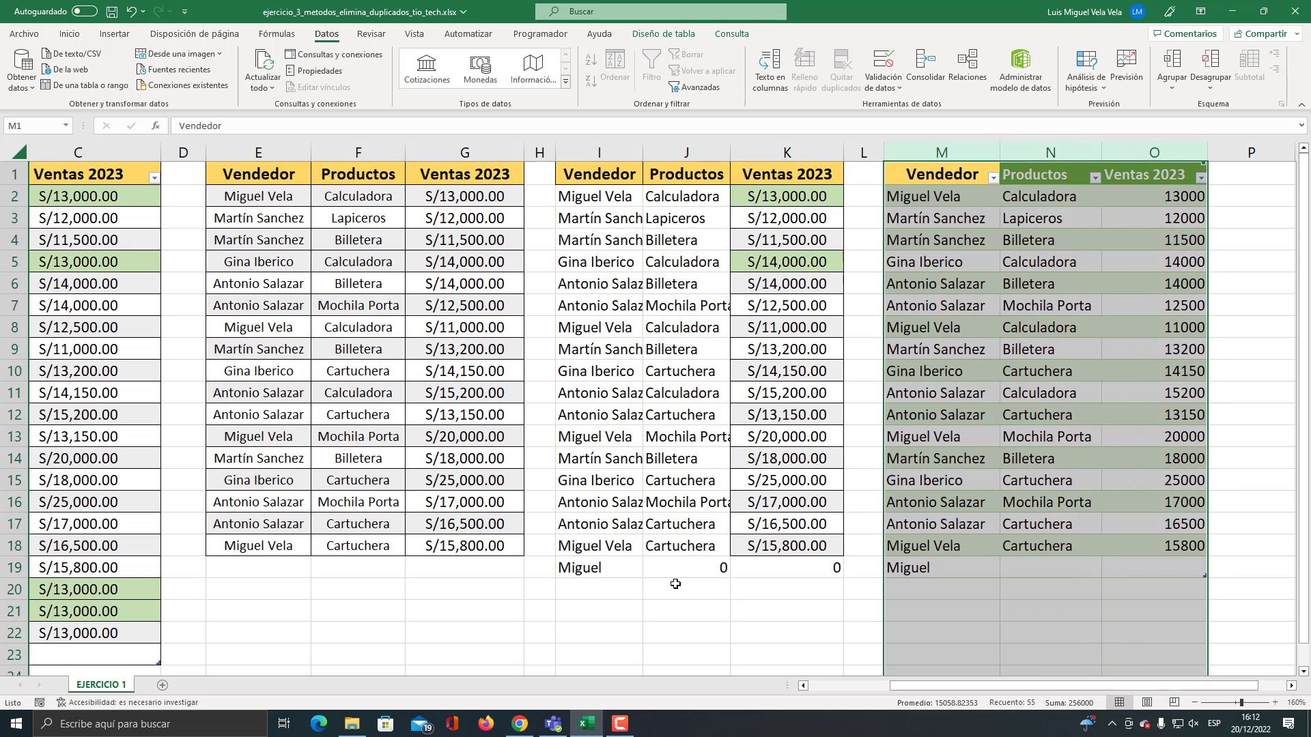
pyautogui.click(666, 545)
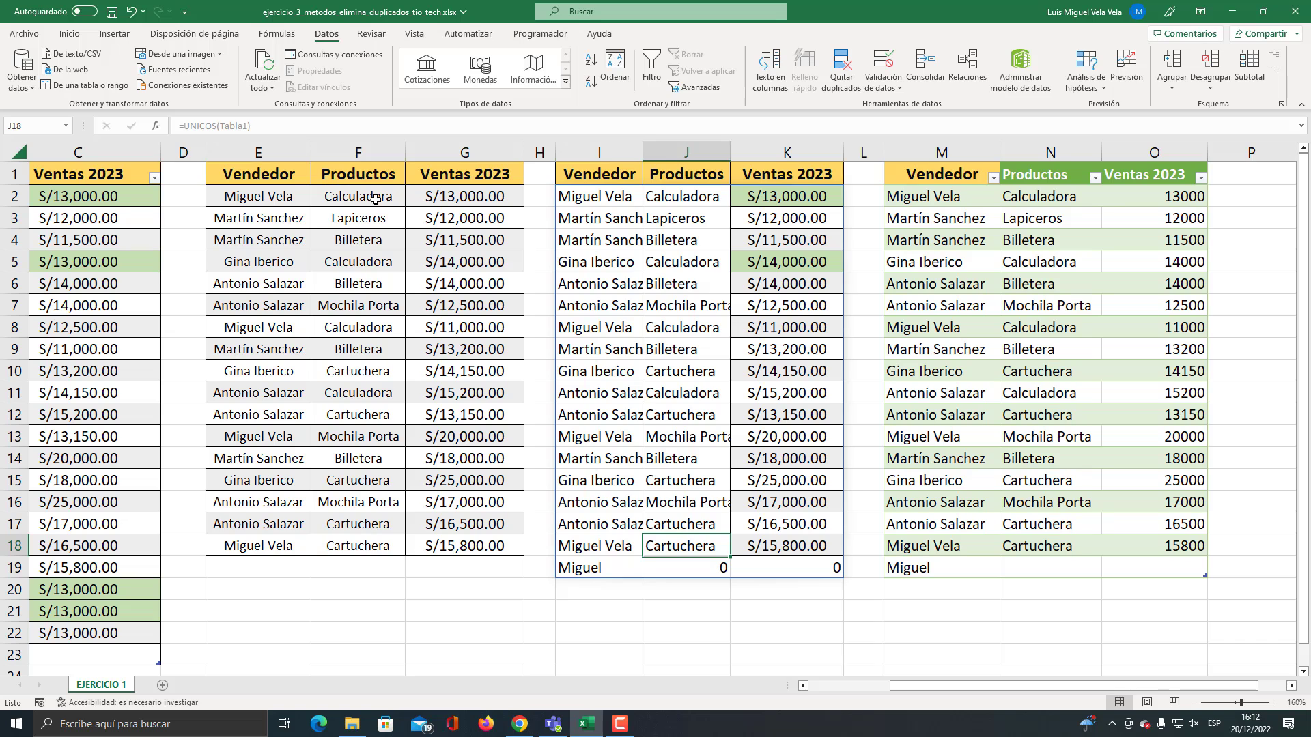
pyautogui.moveTo(937, 687); pyautogui.dragTo(959, 687)
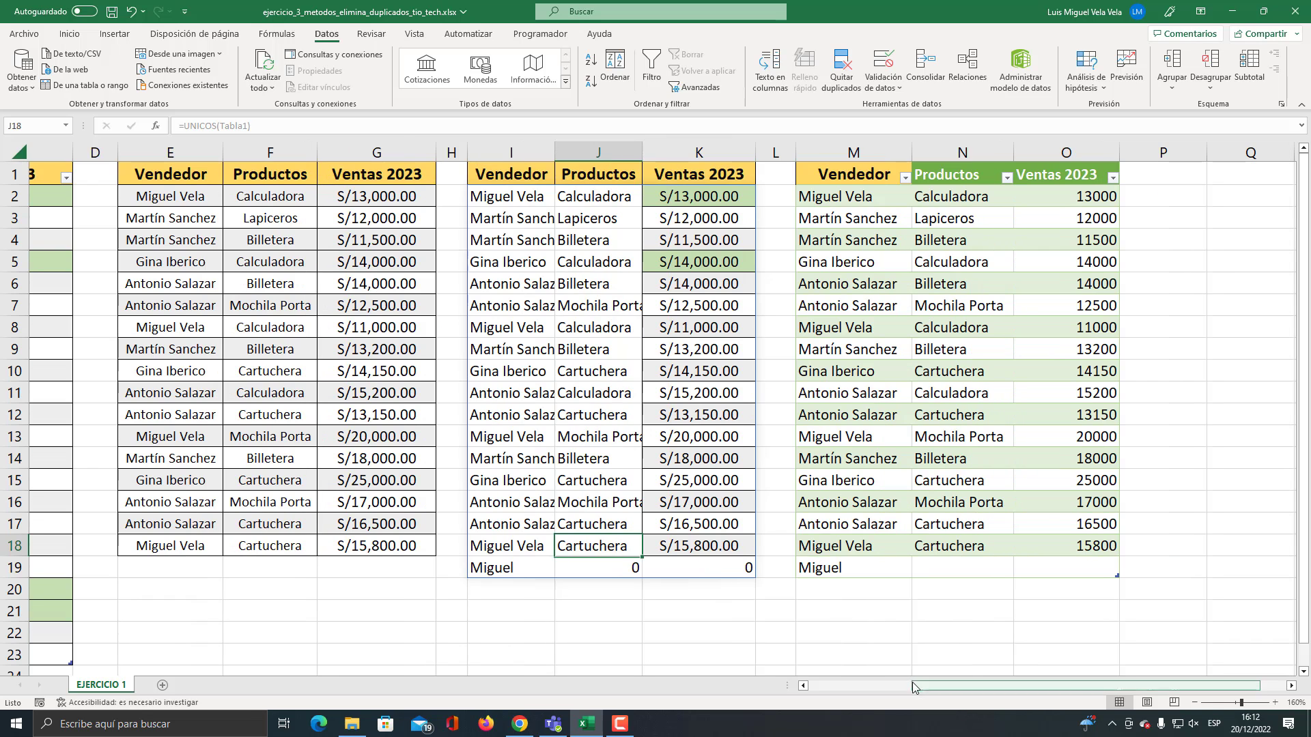
pyautogui.moveTo(917, 686)
pyautogui.mouseDown()
pyautogui.moveTo(809, 690)
pyautogui.moveTo(997, 684)
pyautogui.moveTo(888, 687)
pyautogui.mouseUp()
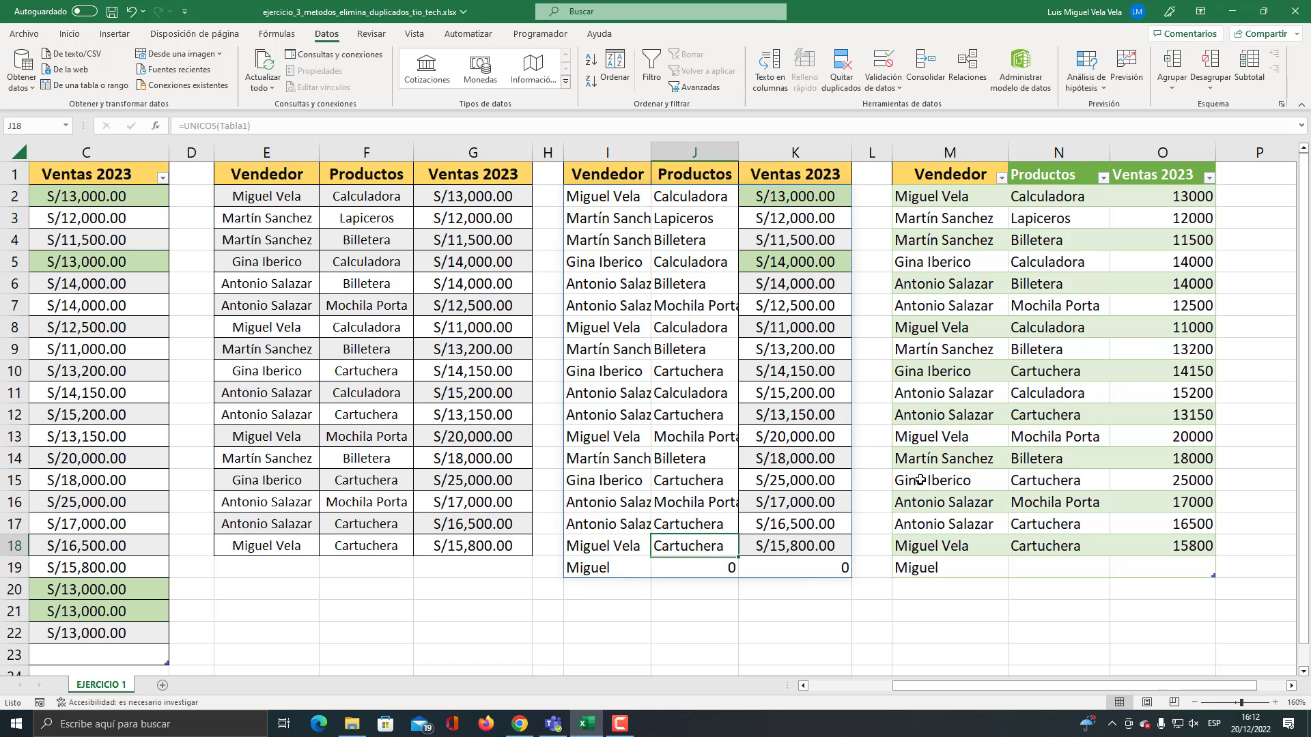
pyautogui.moveTo(934, 686); pyautogui.dragTo(734, 686)
pyautogui.scroll(-4, 220, 536)
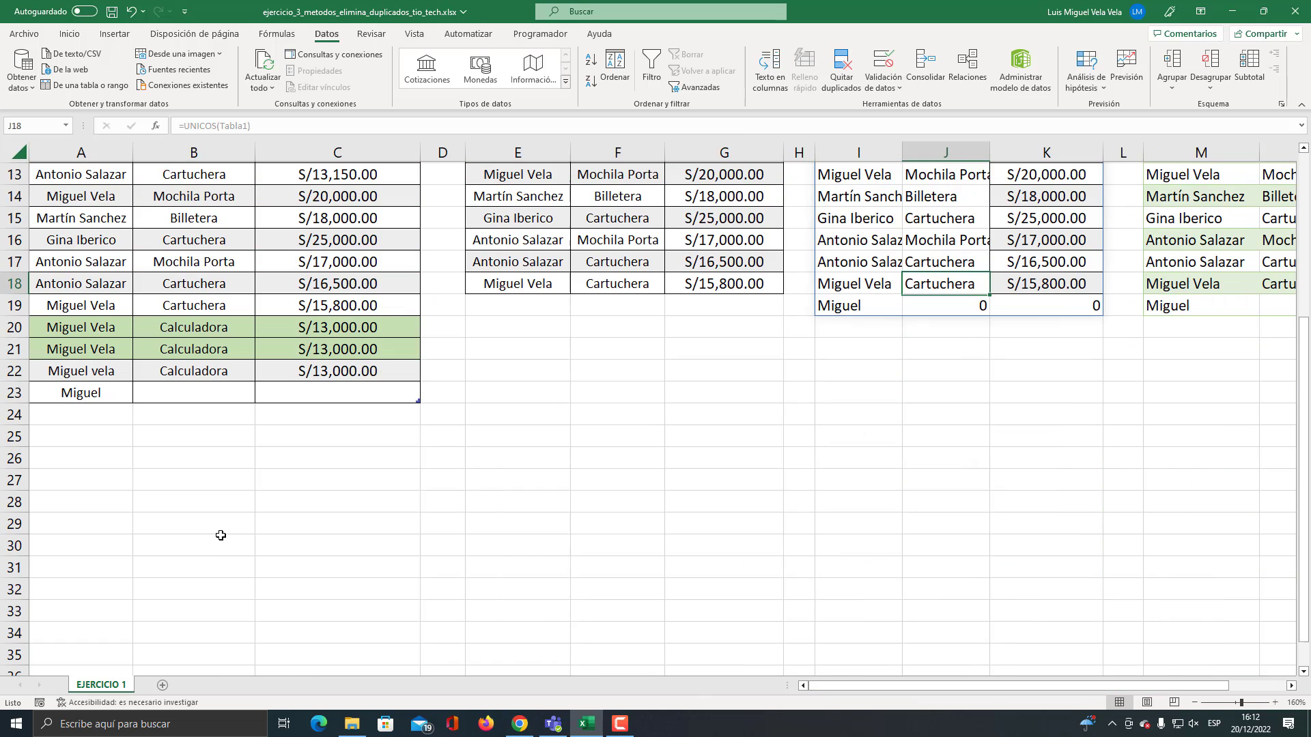
# Delete the test name entry in A23 and shrink the source table back to row 22.
pyautogui.click(88, 391)
pyautogui.press('Delete')
pyautogui.click(141, 450)
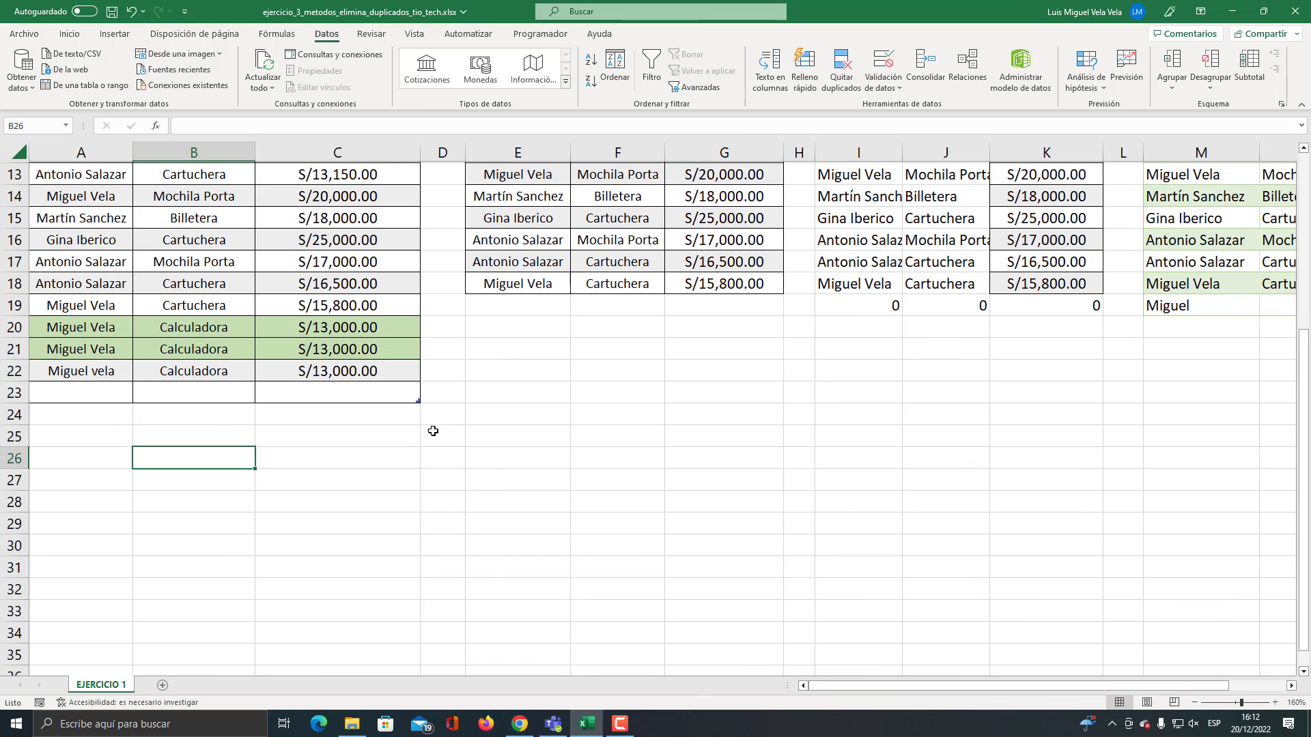
pyautogui.moveTo(417, 401); pyautogui.dragTo(417, 380)
pyautogui.scroll(3, 842, 462)
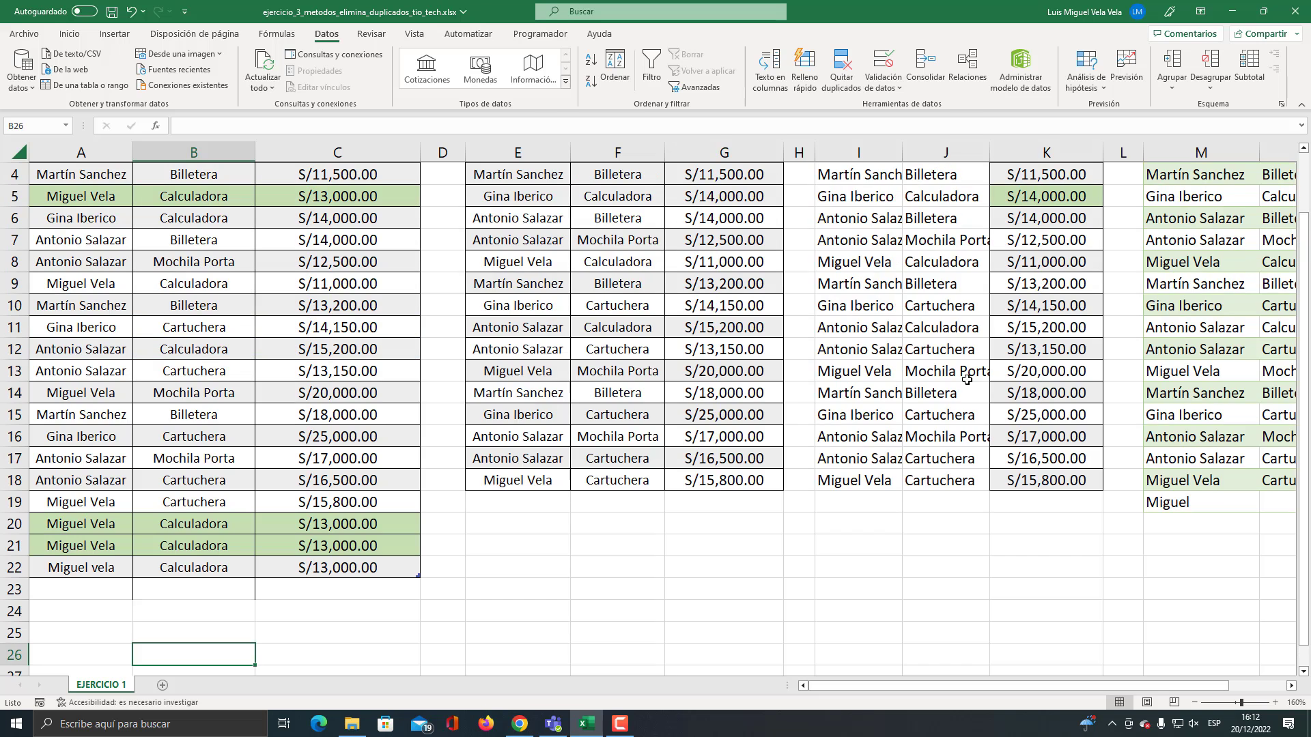
# Refresh the query output so the test-name row disappears and both outputs end at row 18.
pyautogui.click(954, 346)
pyautogui.moveTo(1018, 685); pyautogui.dragTo(1073, 686)
pyautogui.rightClick(1168, 329)
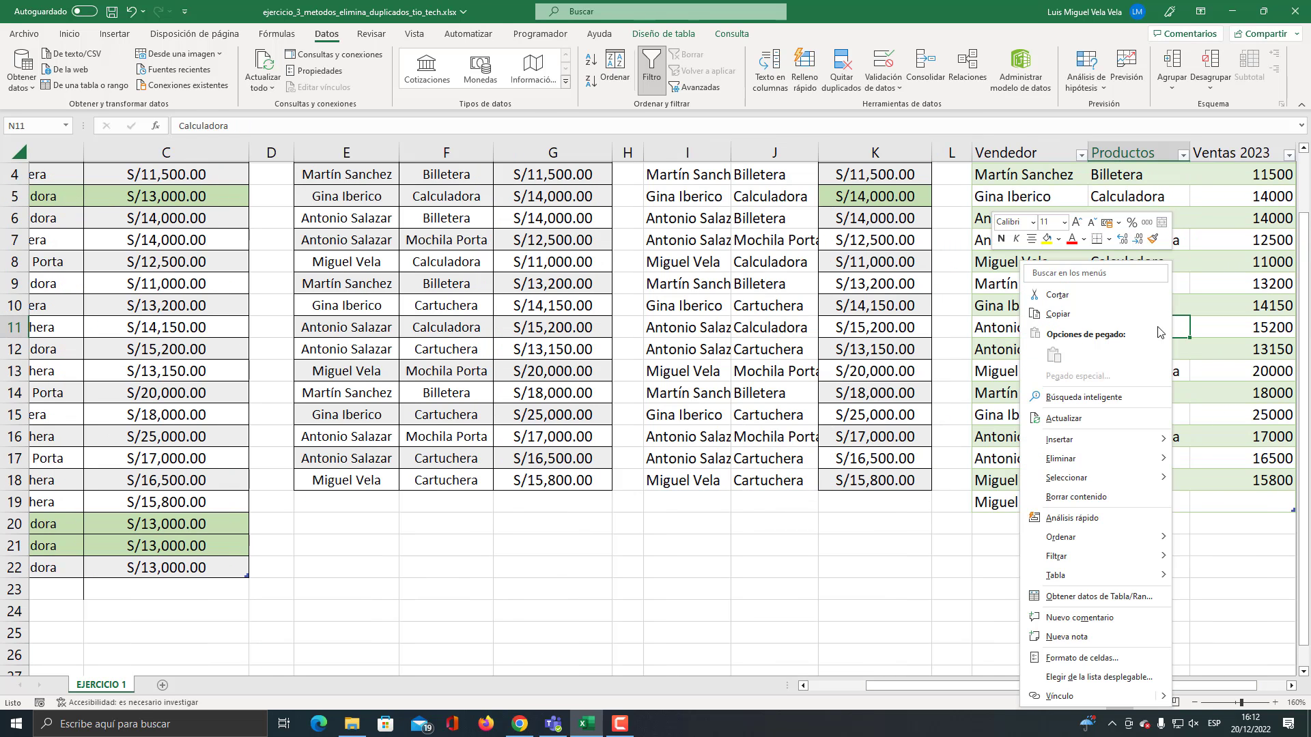
pyautogui.click(1063, 418)
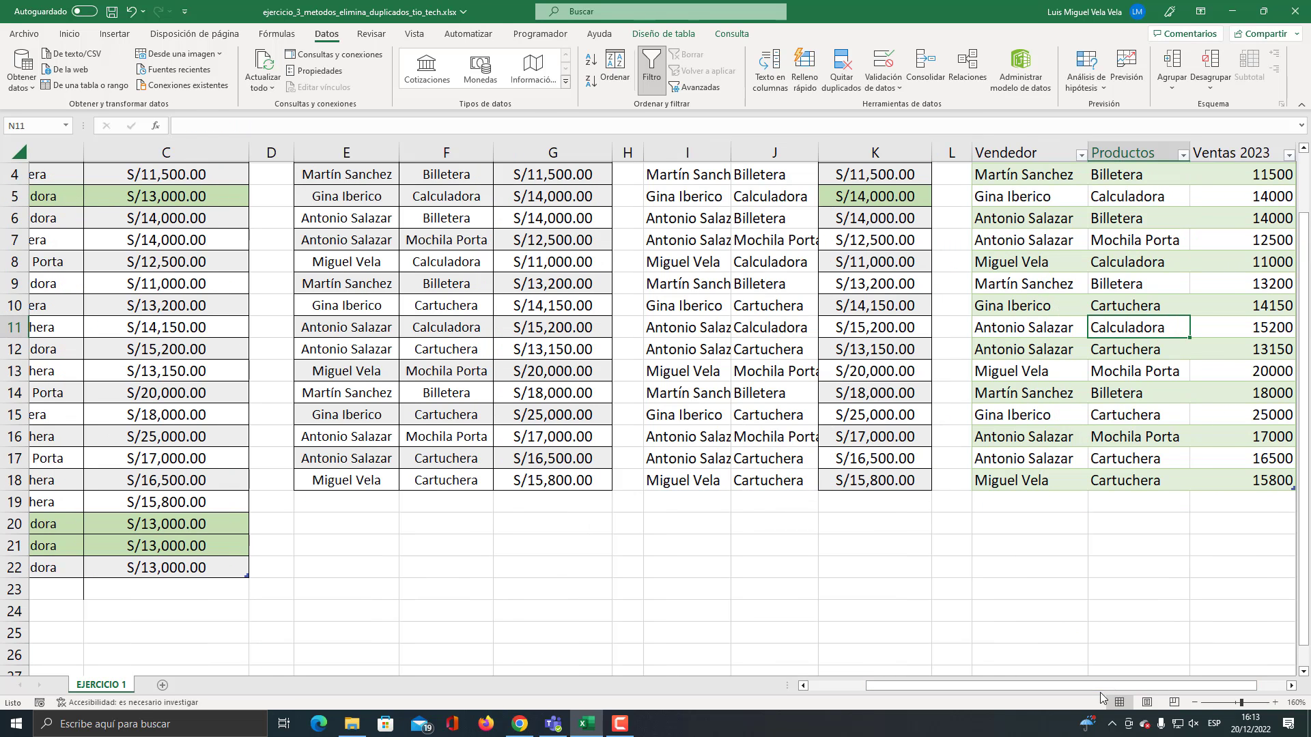
pyautogui.moveTo(1123, 686); pyautogui.dragTo(1153, 687)
pyautogui.scroll(1, 955, 623)
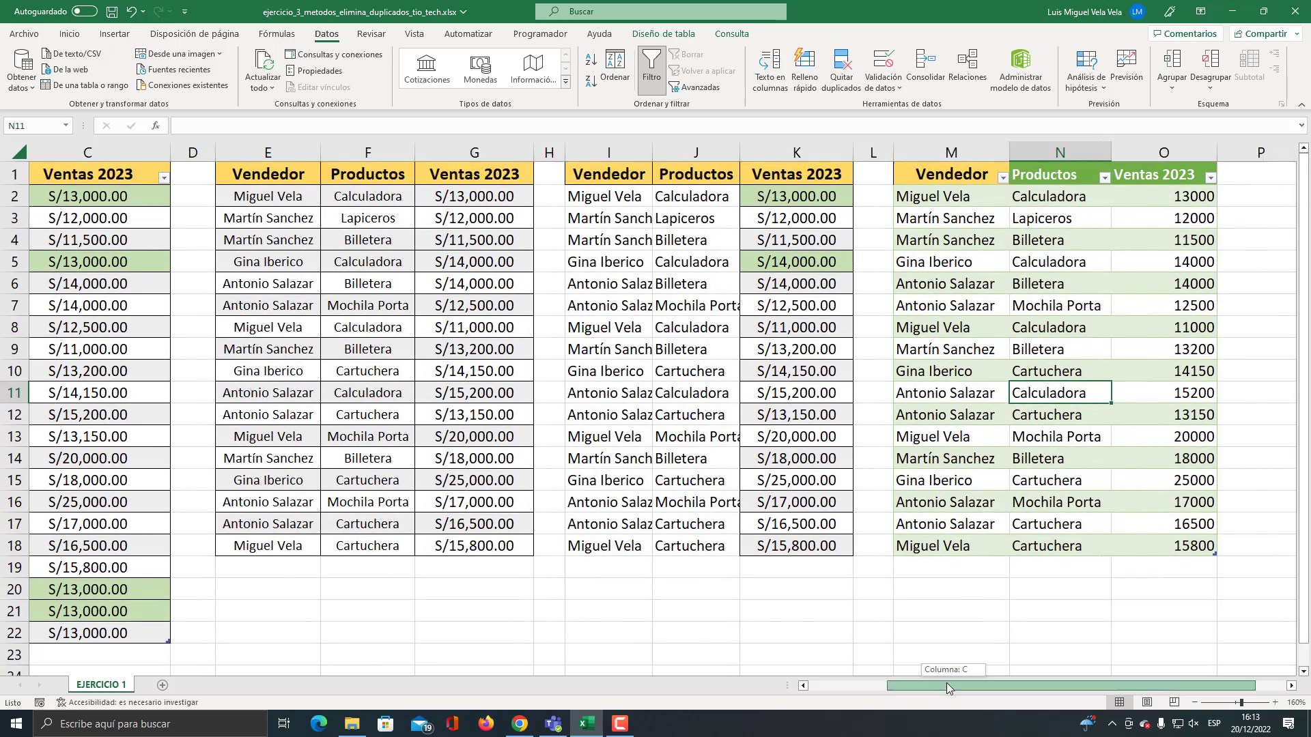
pyautogui.hscroll(-2, 803, 671)
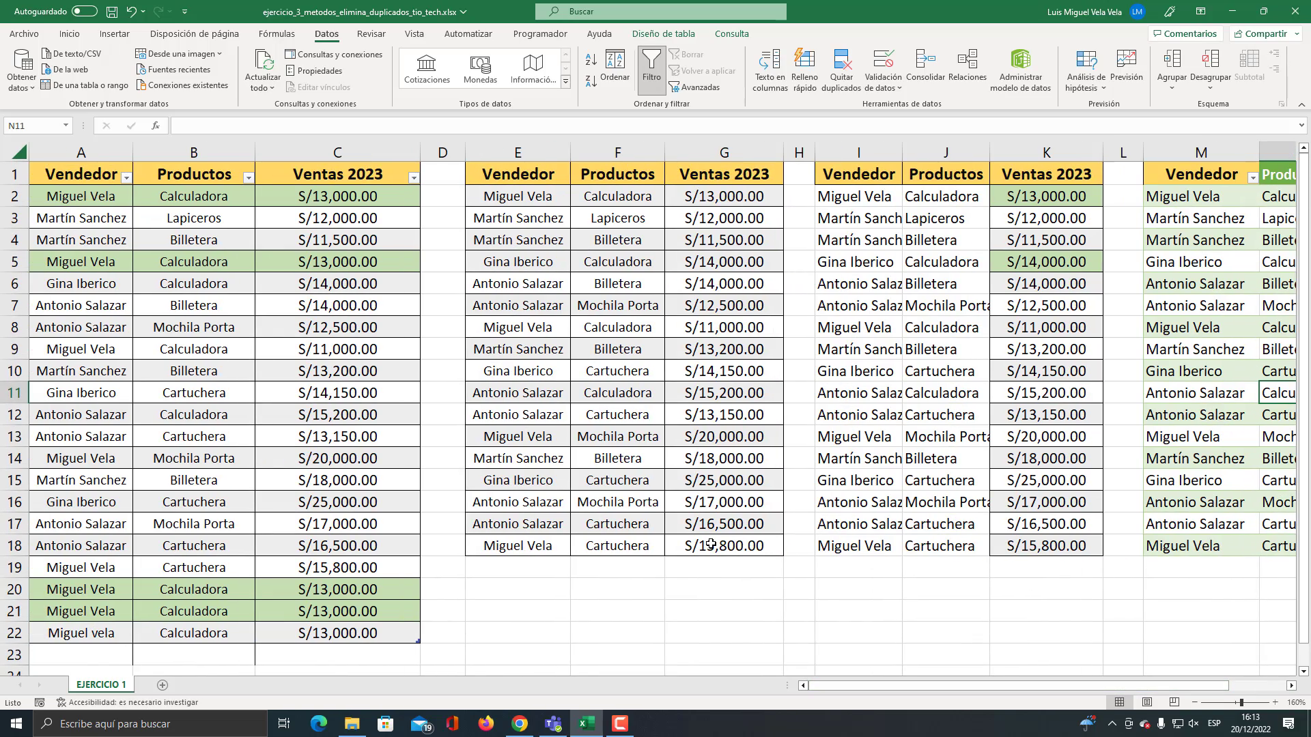